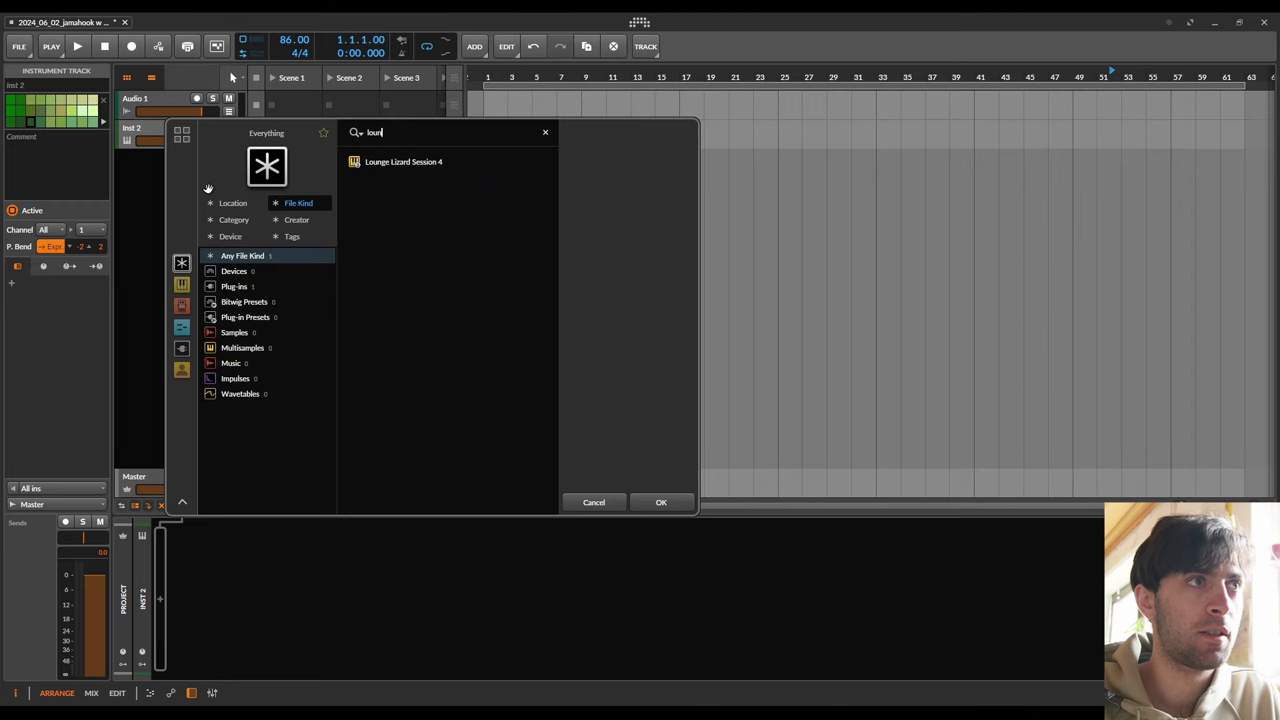
- Load Lounge Lizard on the instrument track and create a one-bar clip at bar 1
key("Down")
key("Return")
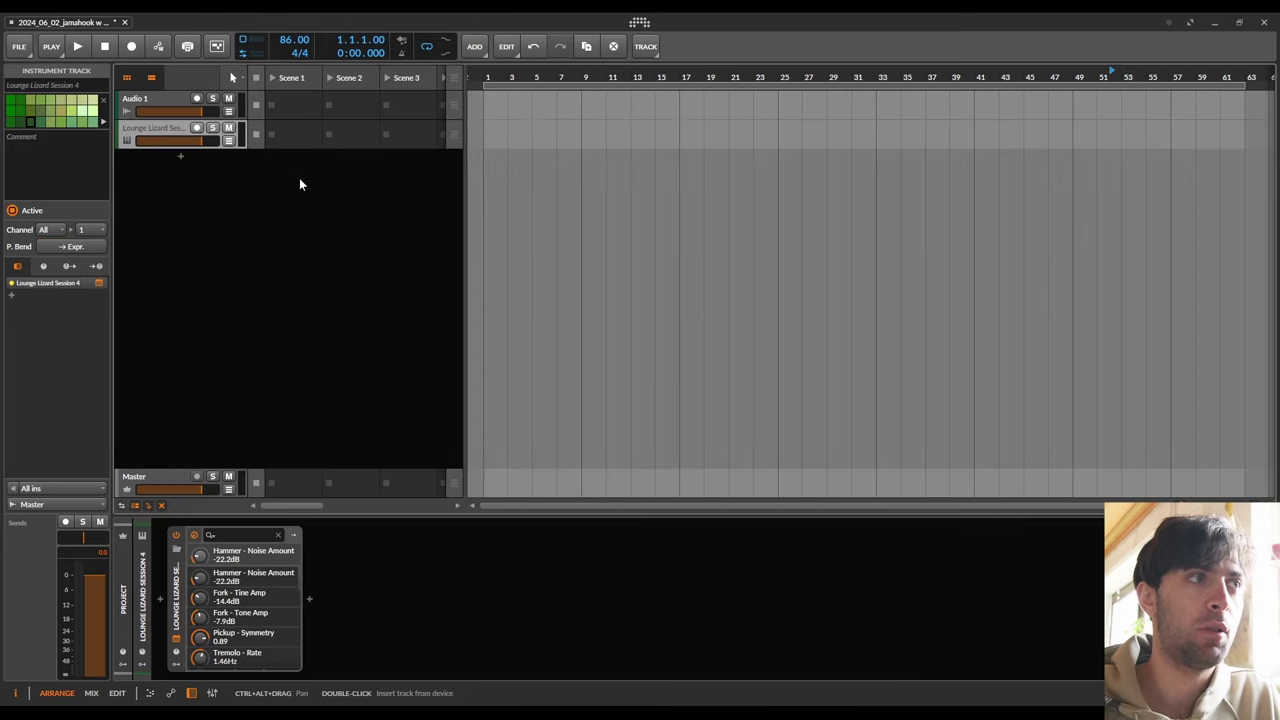
double_click(490, 130)
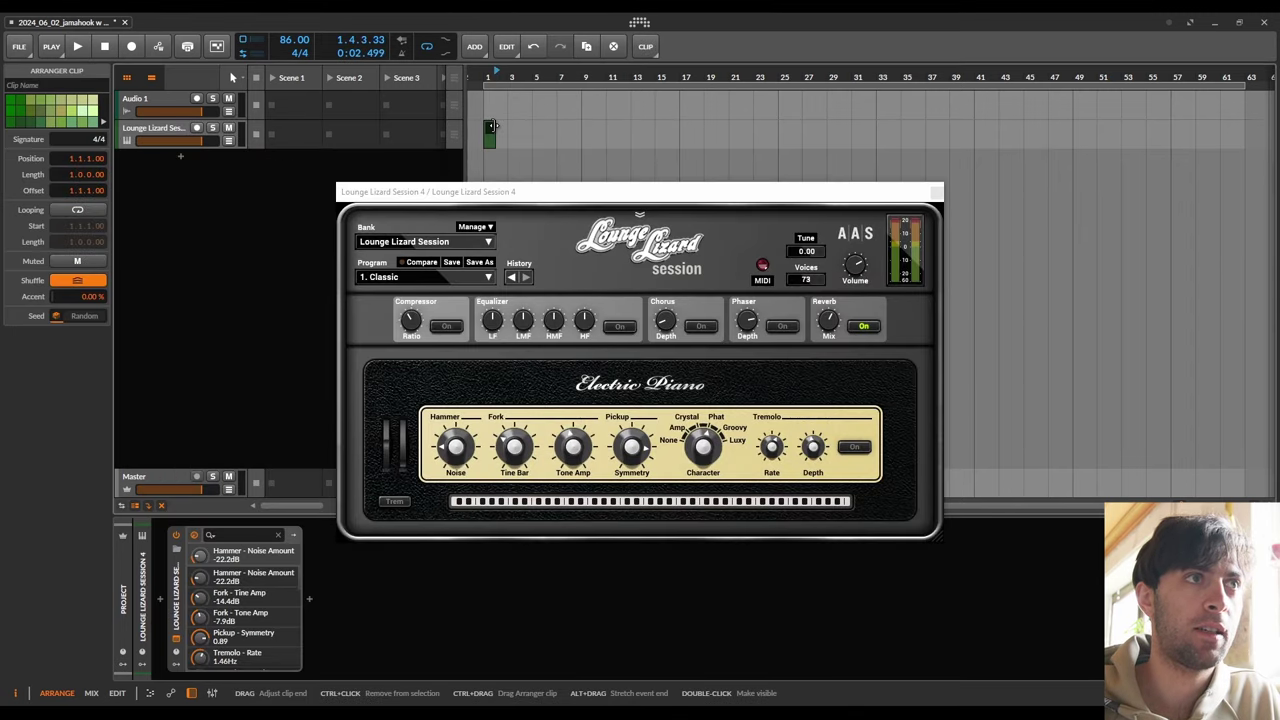
double_click(490, 128)
- Paste a four-note chord at beat 1.3, lengthen it, raise it an octave and audition it
left_click_drag(640, 191, 954, 95)
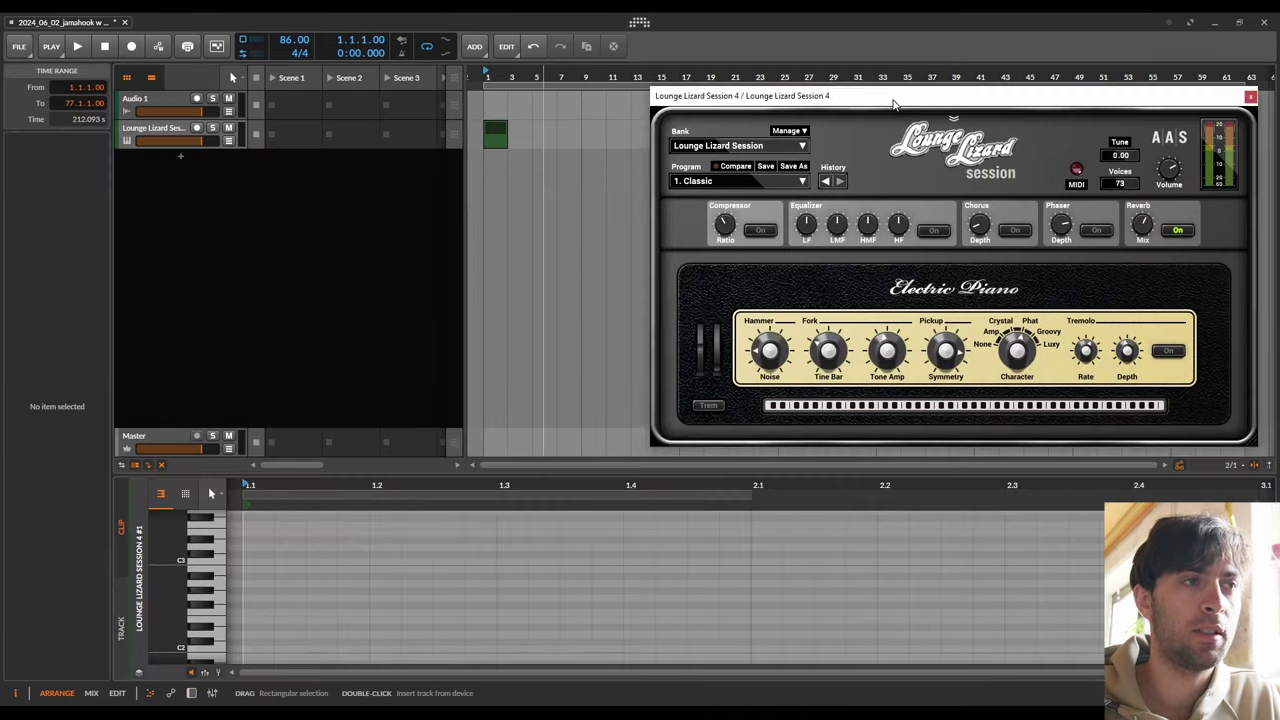
left_click_drag(608, 458, 608, 271)
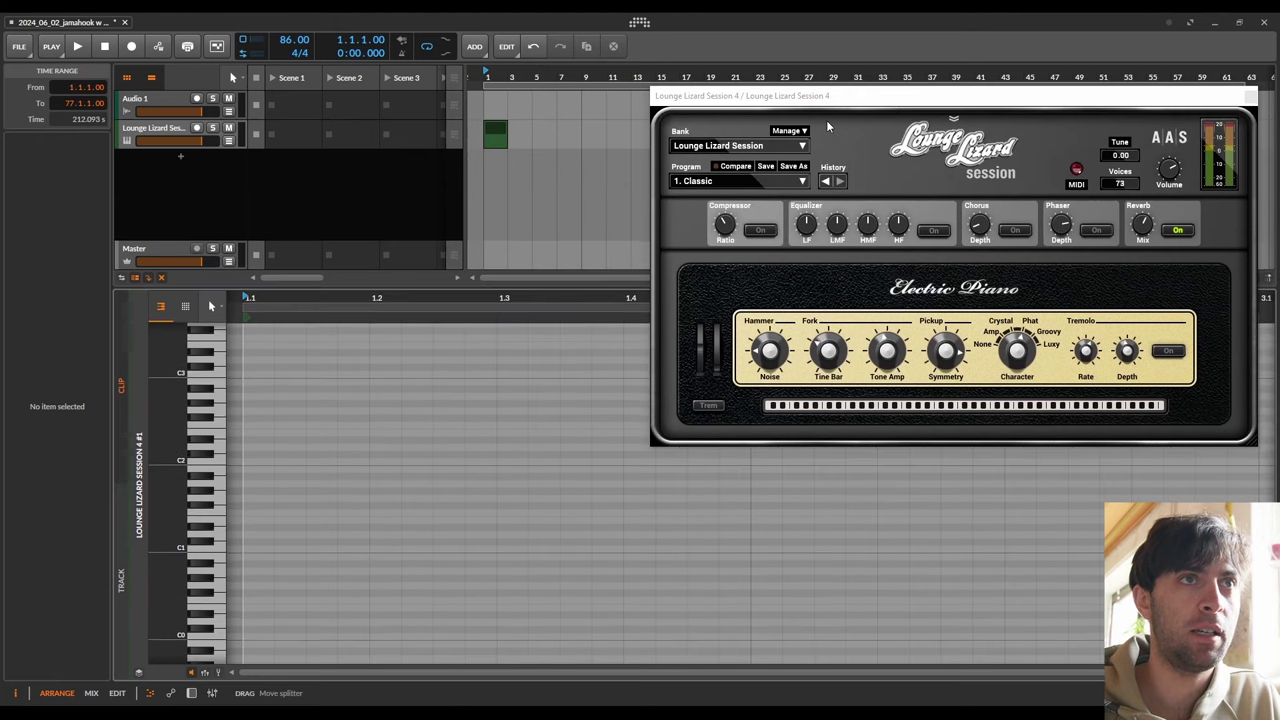
key("ctrl+v")
left_click_drag(527, 470, 1150, 480)
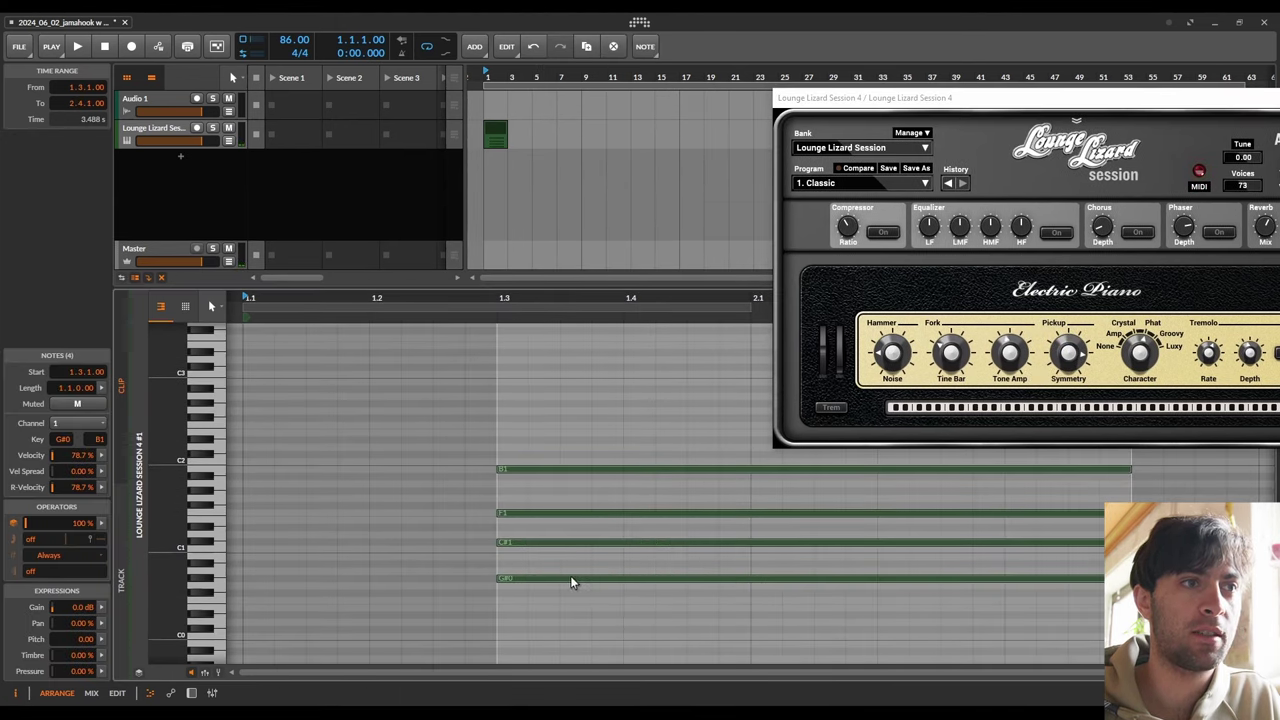
left_click_drag(571, 583, 566, 494)
key("space")
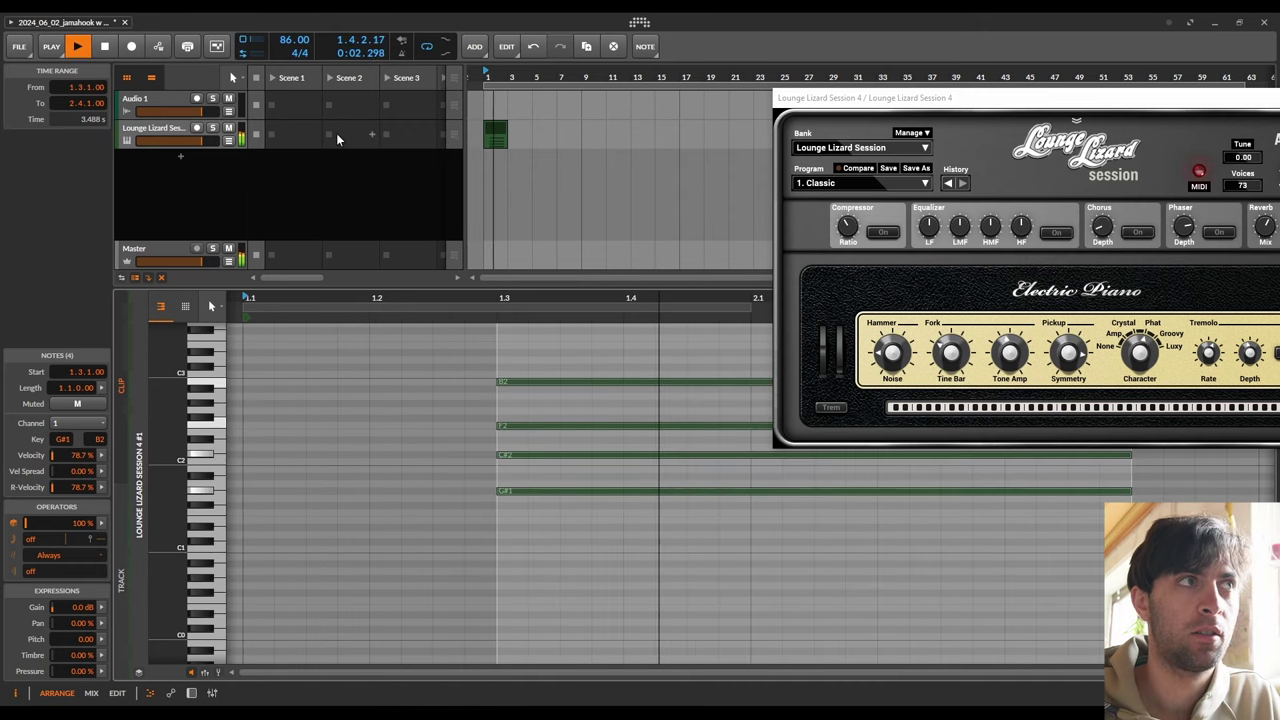
key("space")
- Raise the electric piano's Fork level to -1.8 dB
left_click(399, 399)
left_click_drag(951, 352, 951, 346)
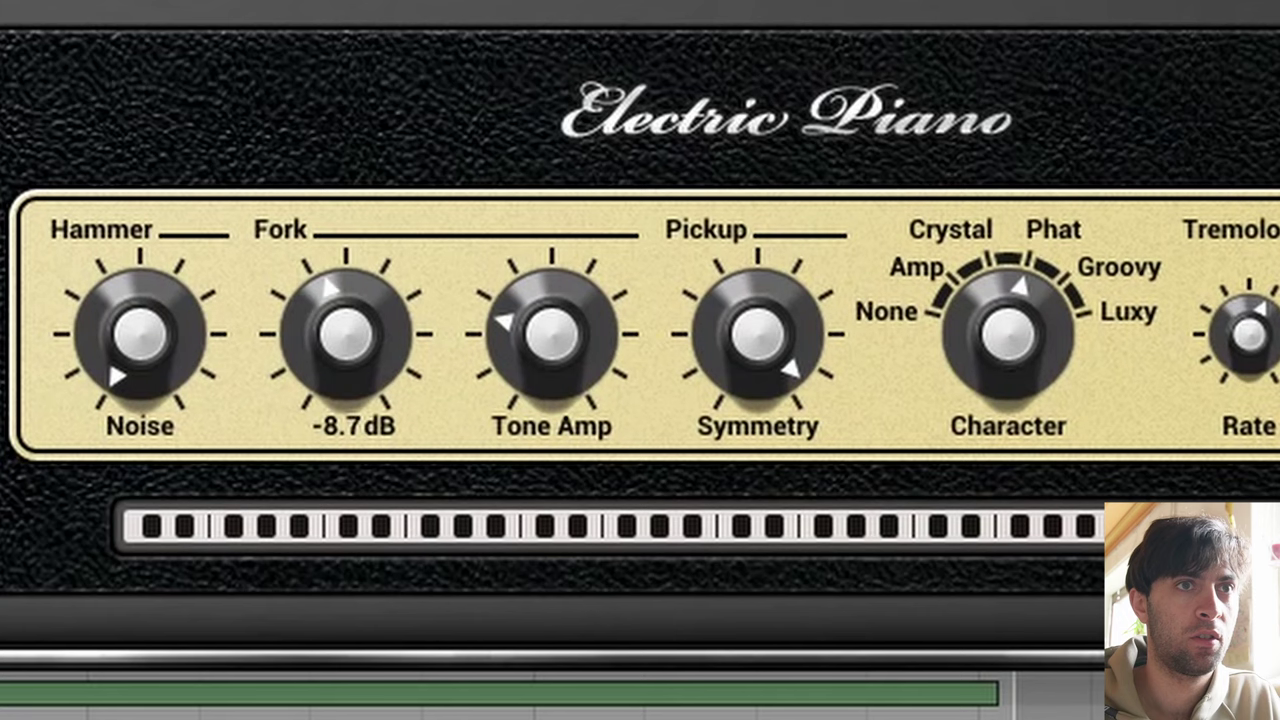
left_click_drag(345, 335, 345, 323)
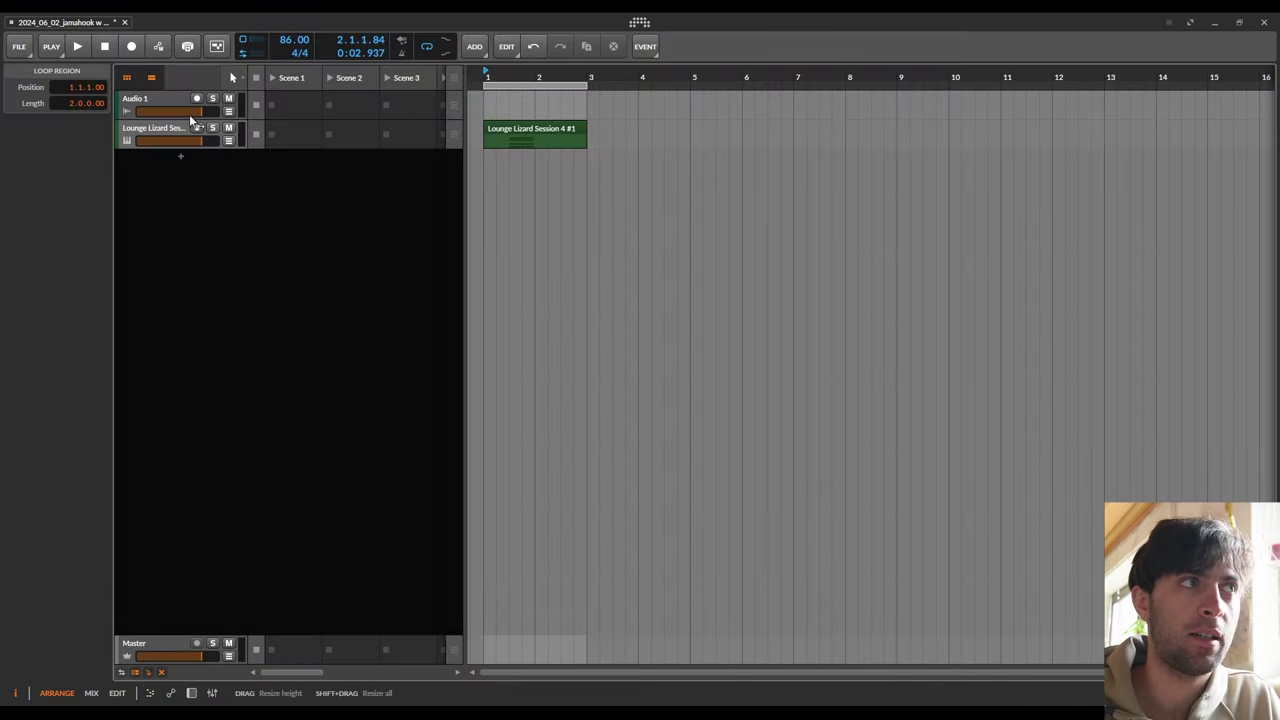
- Search 'jam' in the Master track's browser and load JamahookSoundAssistant
left_click(167, 128)
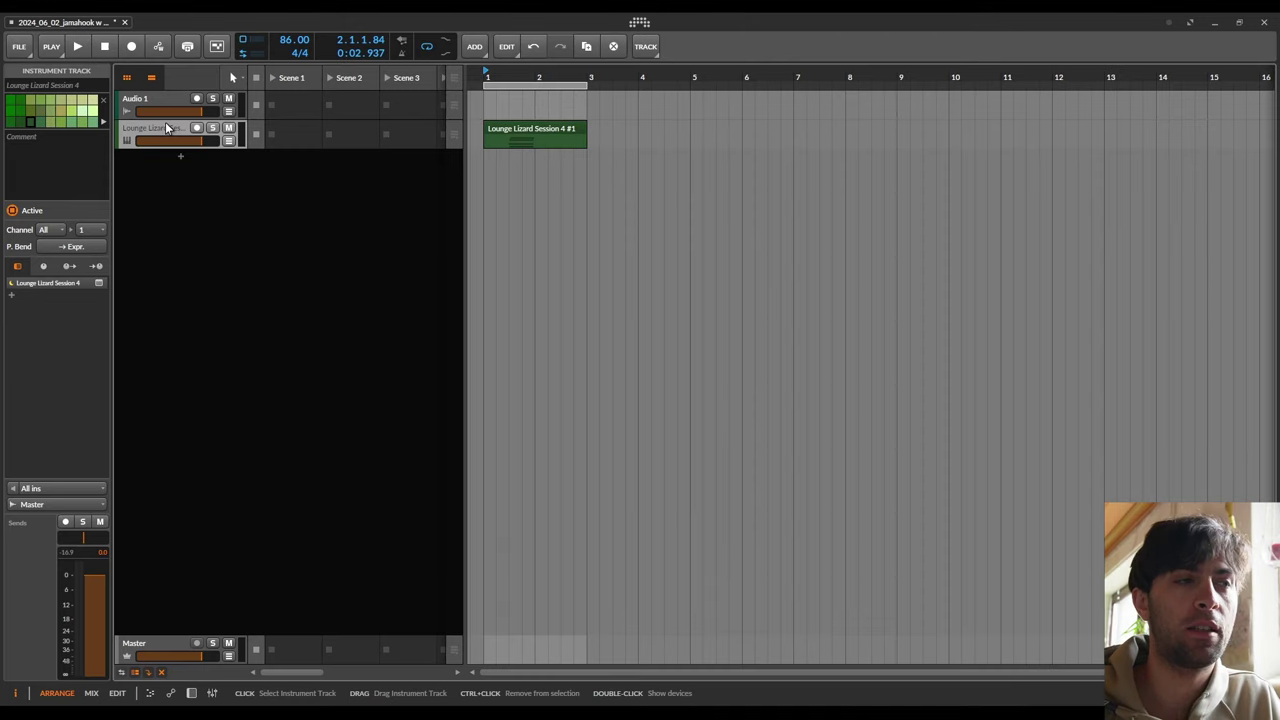
left_click(148, 648)
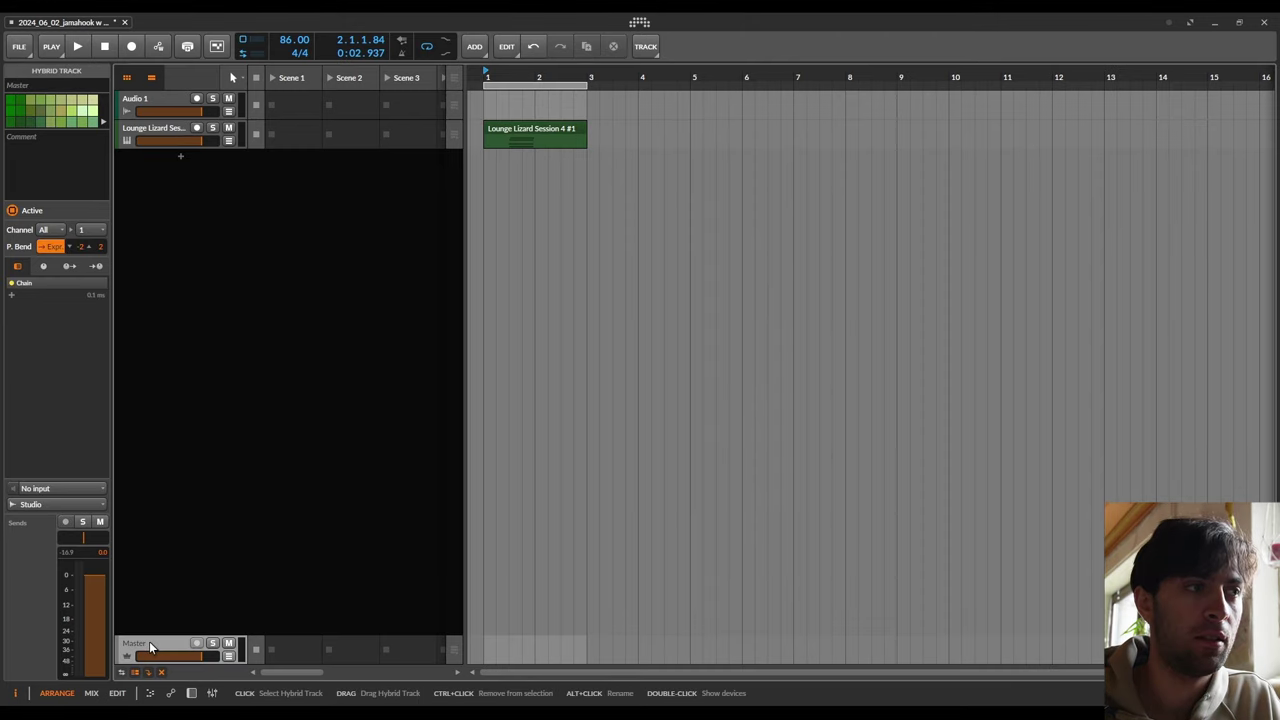
double_click(148, 648)
type("jam")
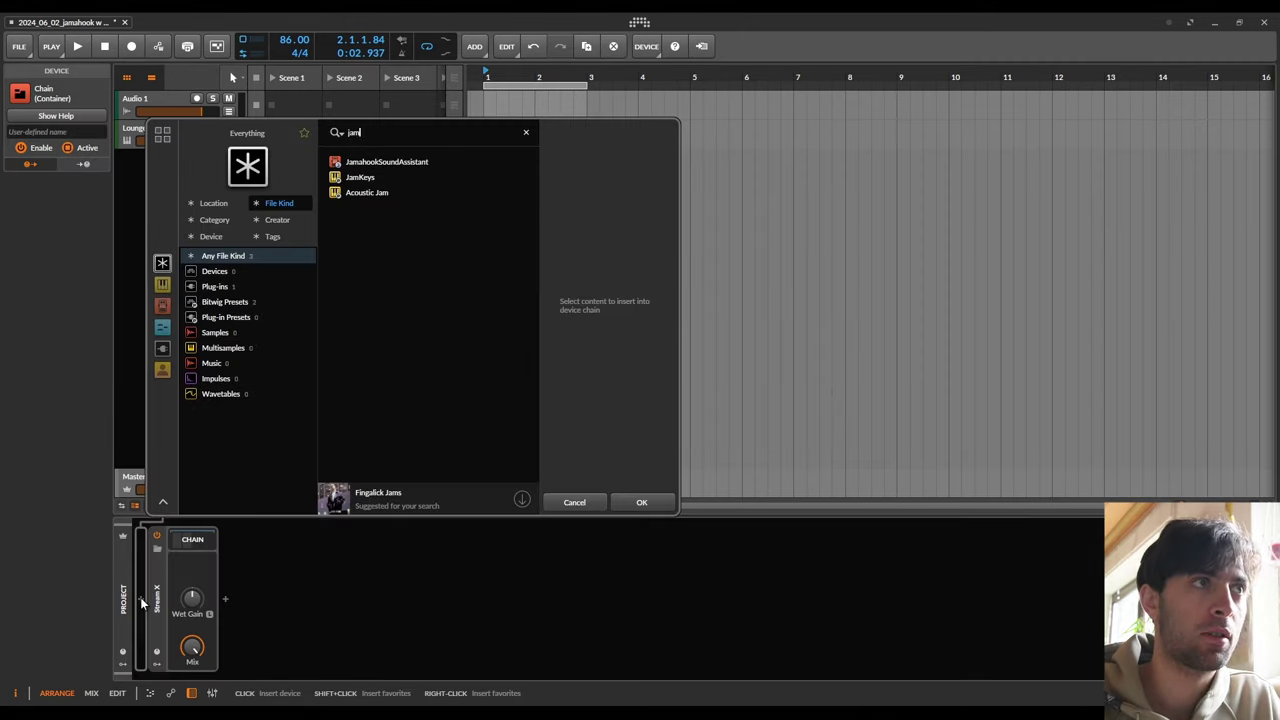
key("Return")
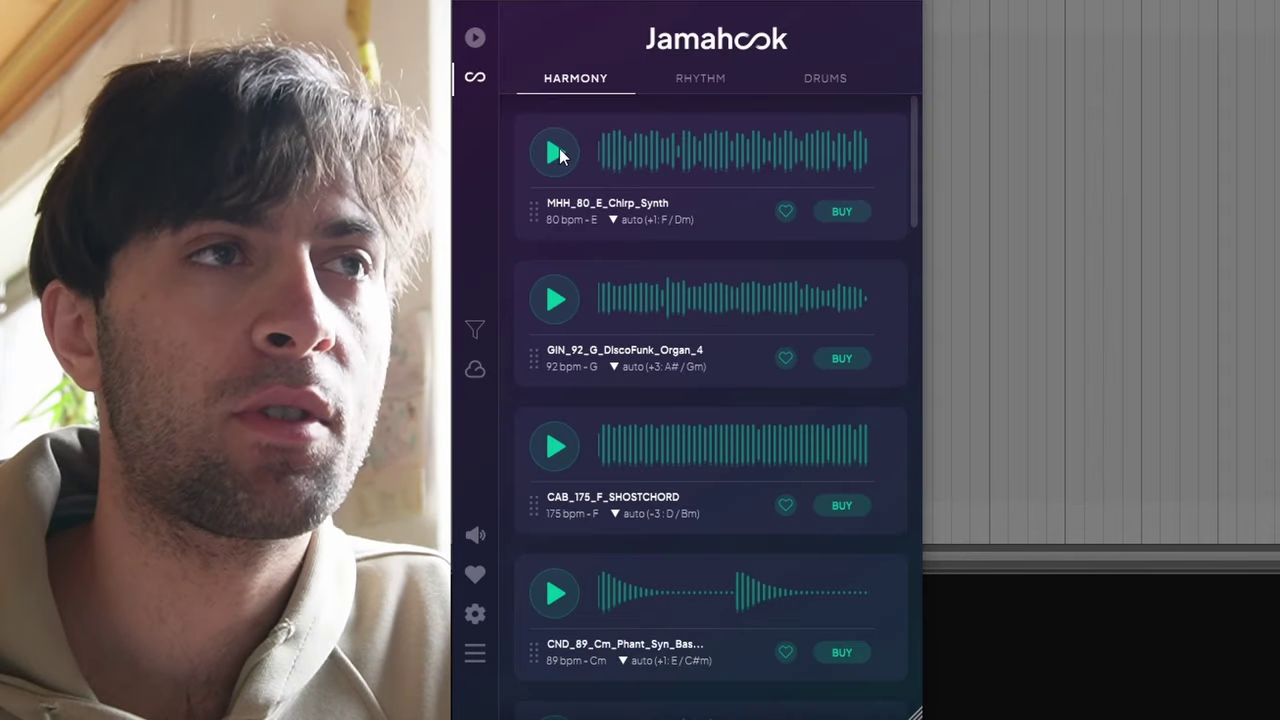
- Audition the MHH_80_E_Chirp_Synth, GIN_92_G_DiscoFunk_Organ_4 and CAB_175_F_SHOSTCHORD loops
left_click_drag(620, 10, 775, 2)
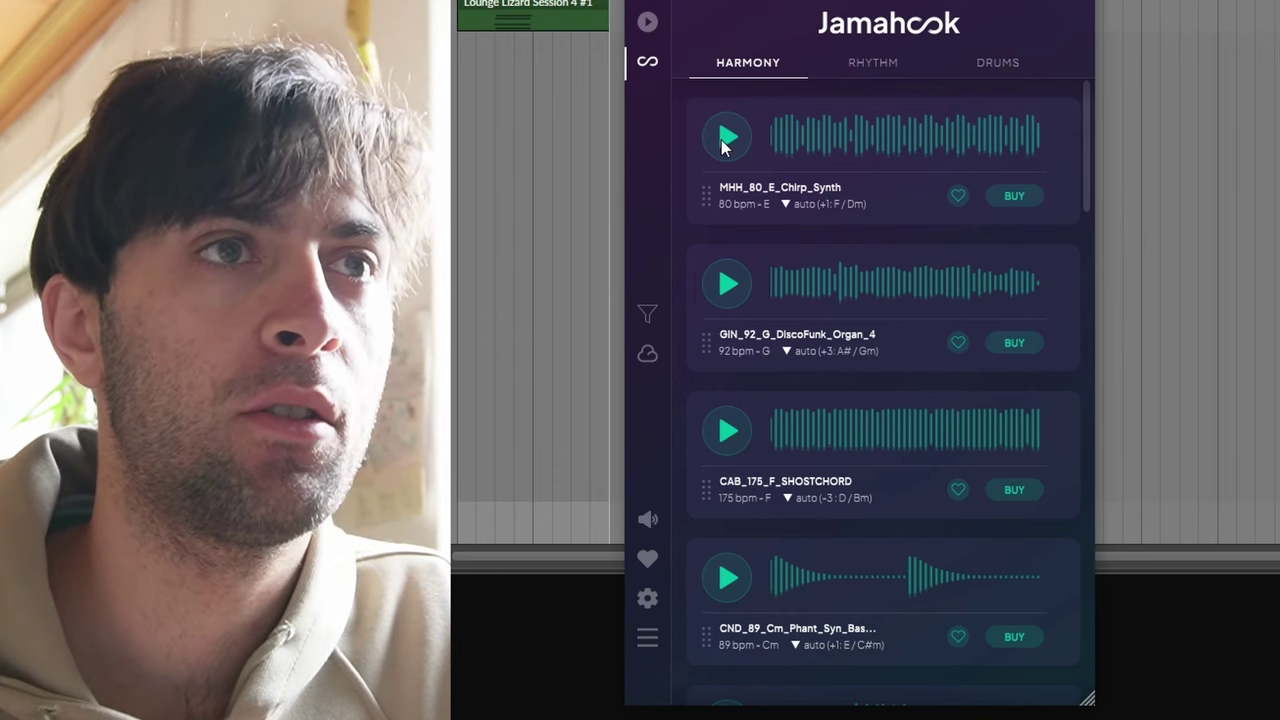
left_click(727, 139)
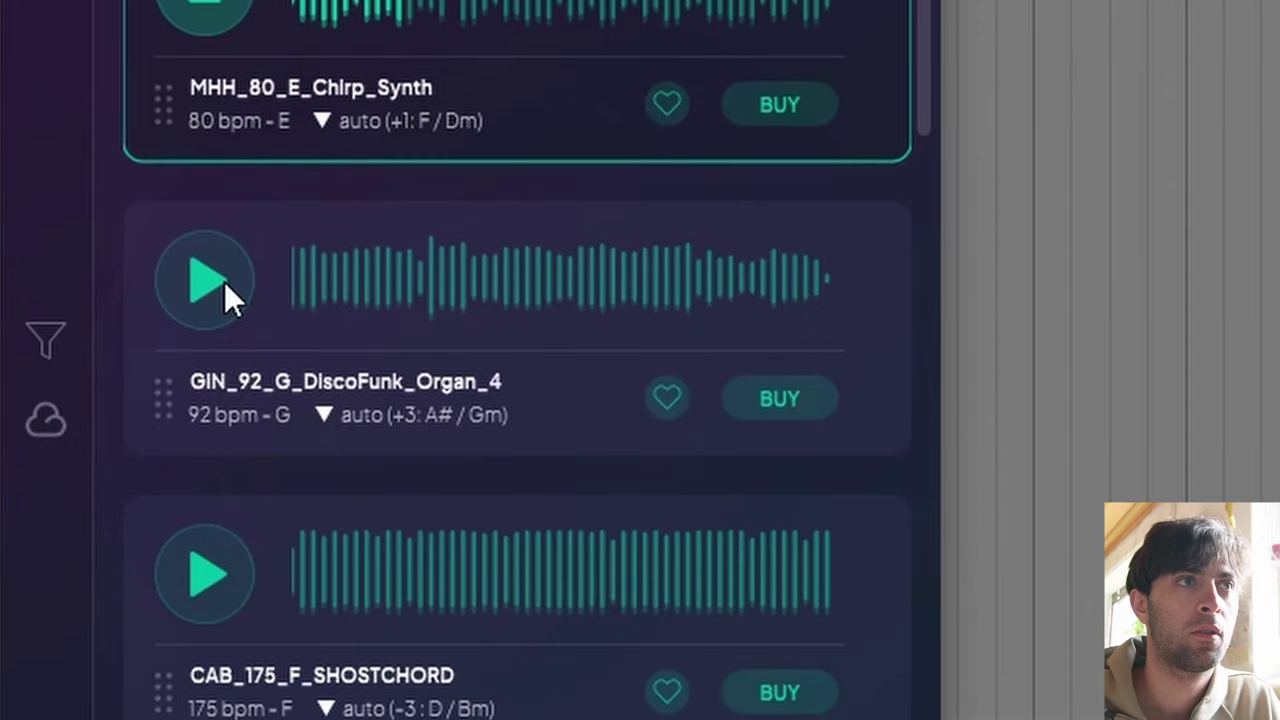
left_click(224, 597)
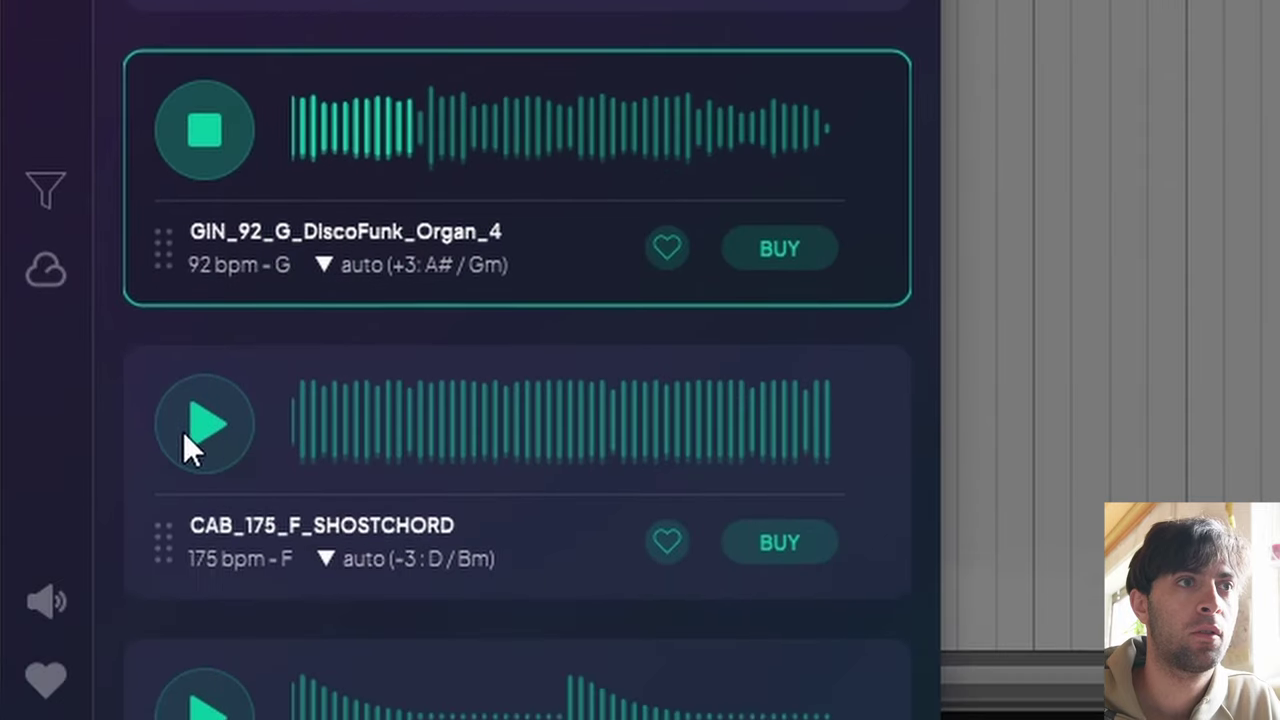
left_click(185, 578)
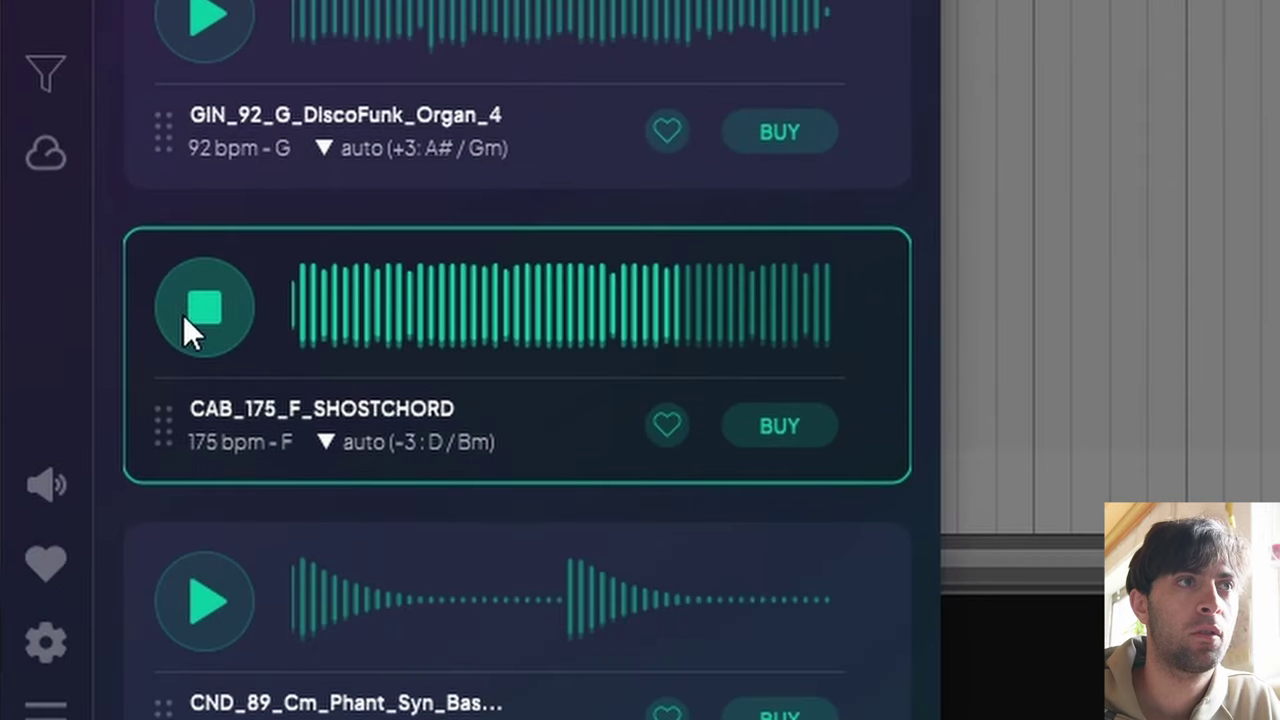
- Audition the CND_89 bass, RVLA_84_Am_Odd_Bell_Synth and FSK_75_Fm_Organ_Riff_2 loops, then stop
scroll(183, 315, "down", 2)
scroll(183, 315, "down", 1)
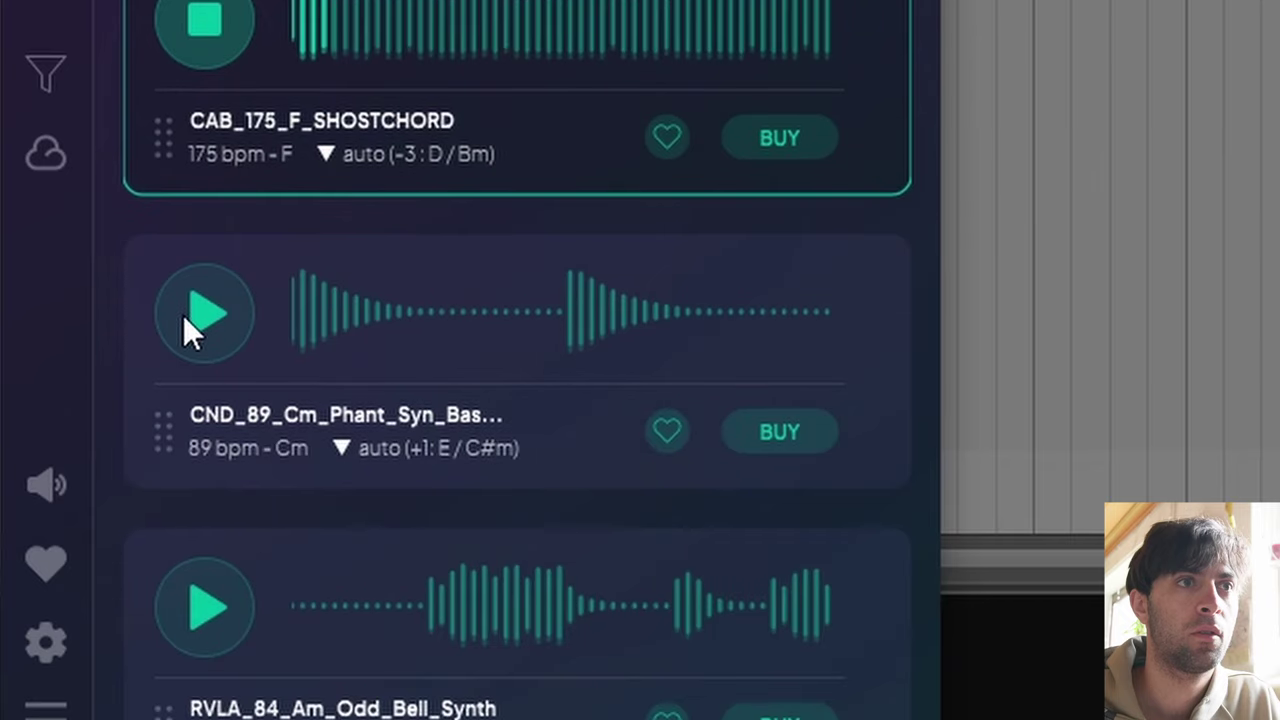
scroll(183, 315, "down", 1)
left_click(203, 211)
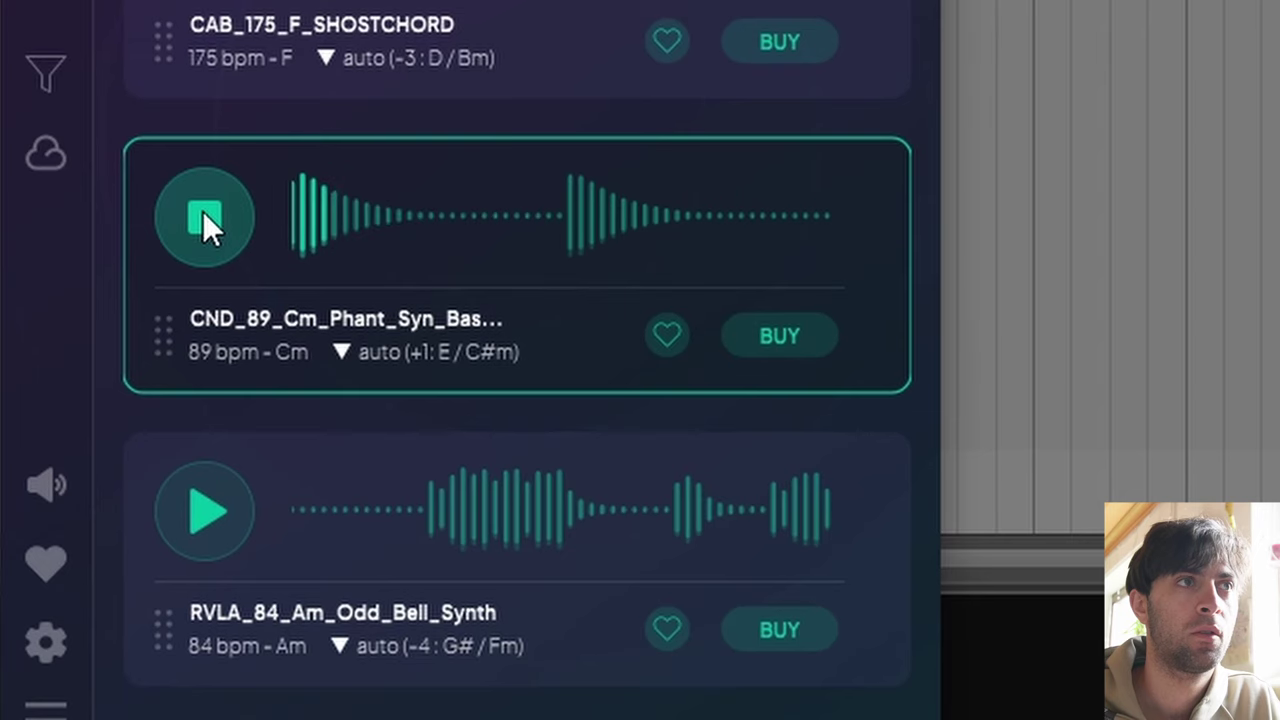
scroll(203, 211, "down", 1)
scroll(203, 213, "down", 1)
left_click(205, 315)
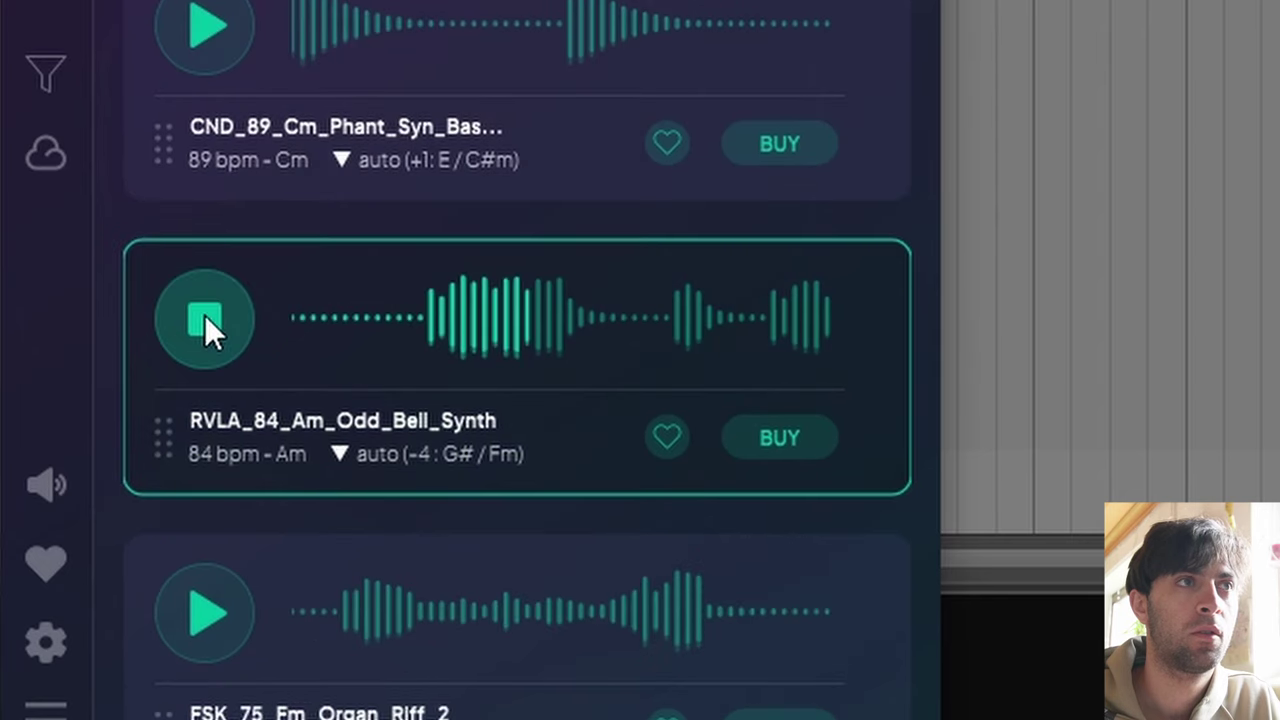
scroll(205, 315, "down", 2)
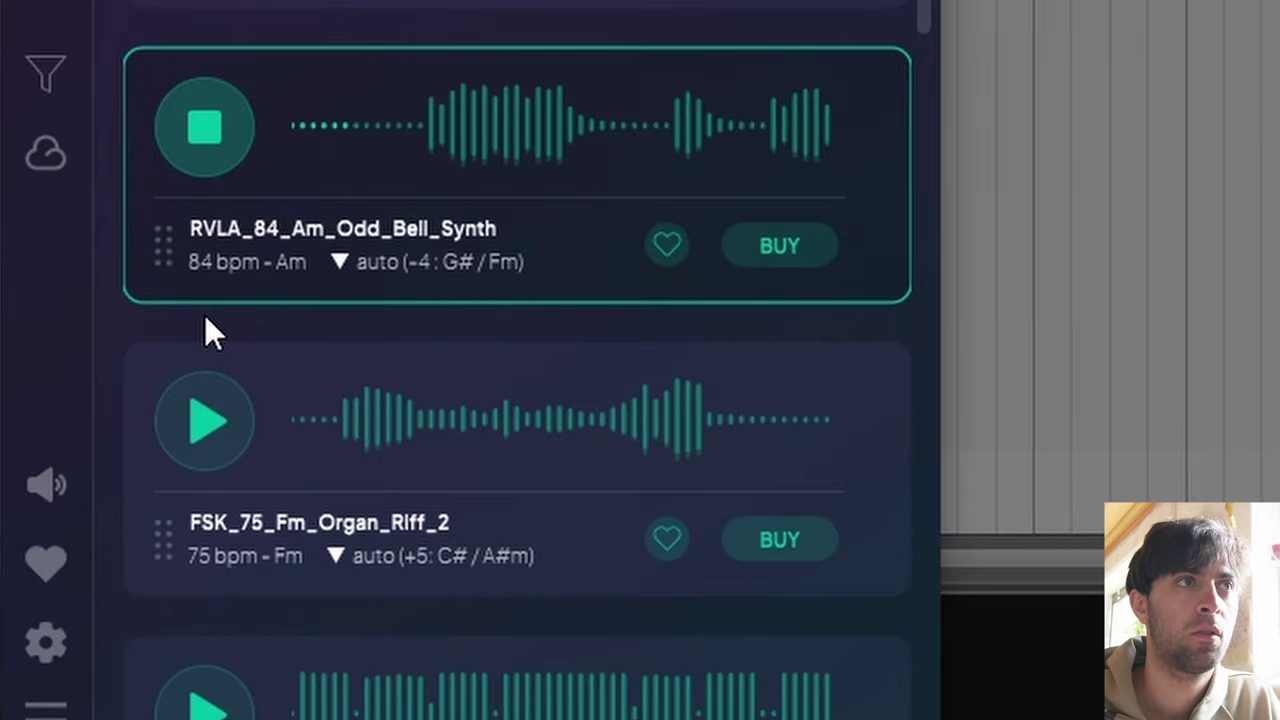
scroll(204, 314, "down", 1)
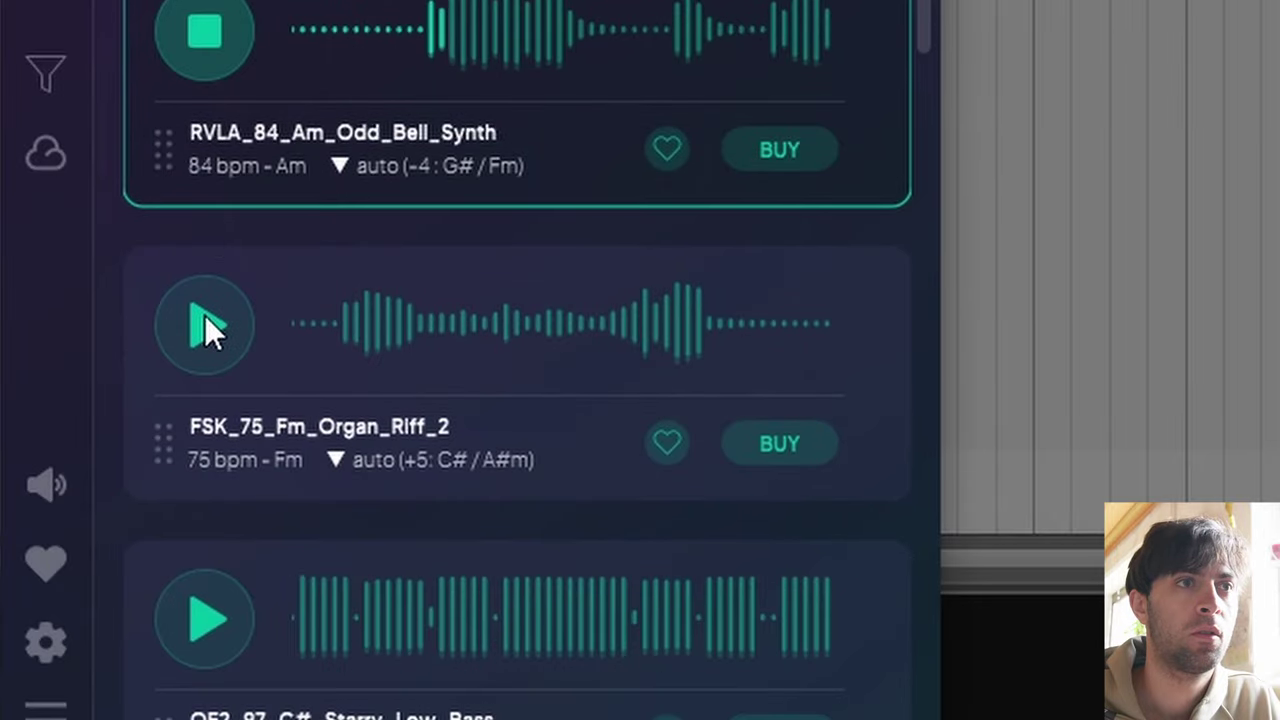
left_click(205, 315)
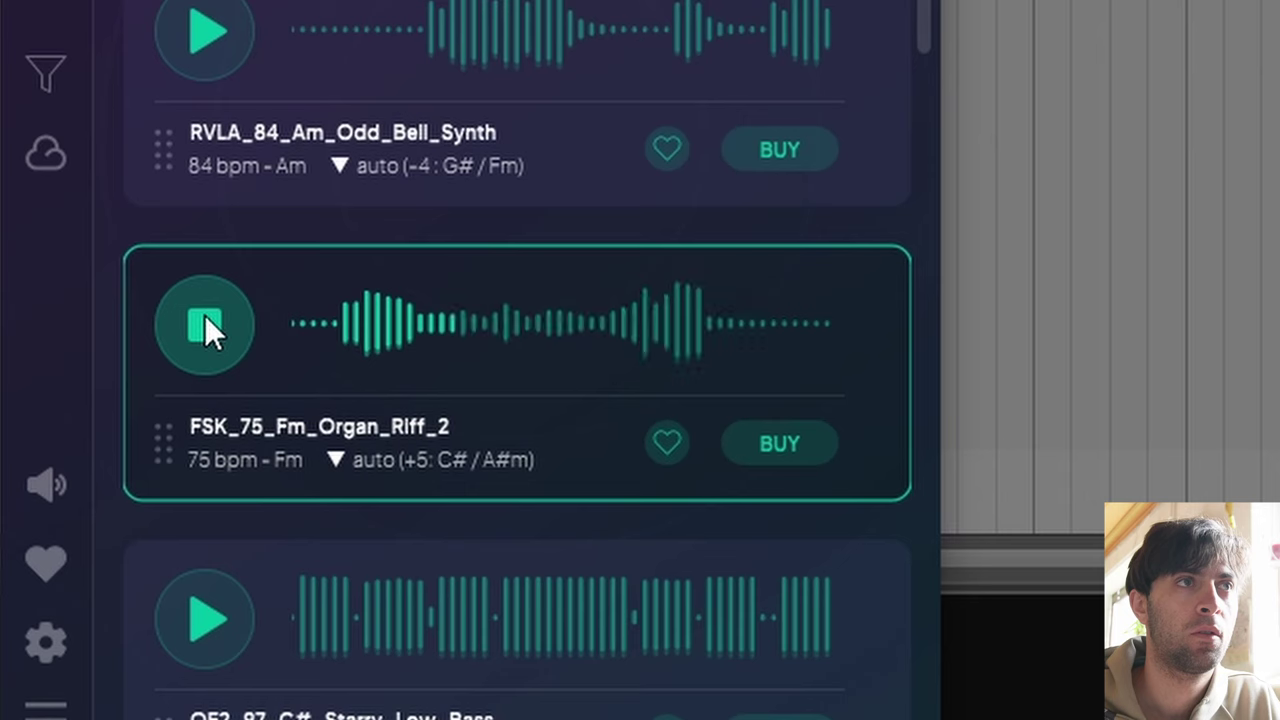
left_click(205, 315)
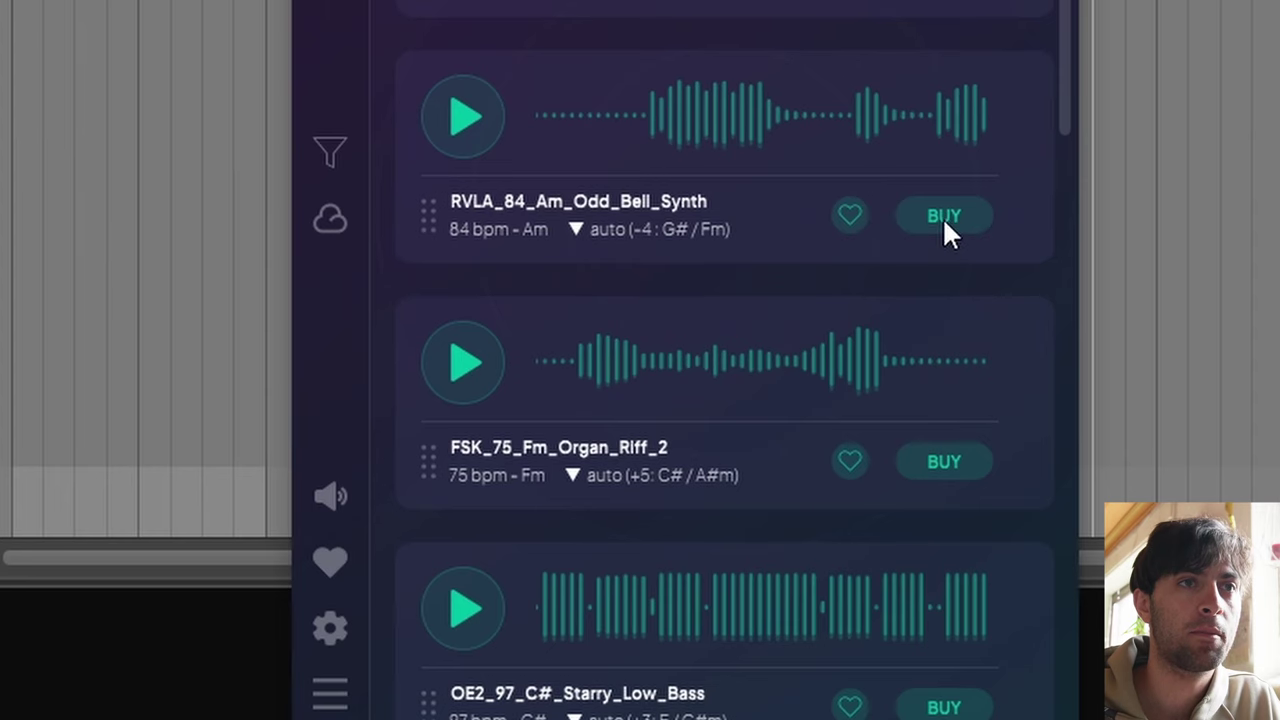
- Try buying FSK_75, open the subscription renewal page, and inspect the Artist plan's monthly price
left_click(944, 461)
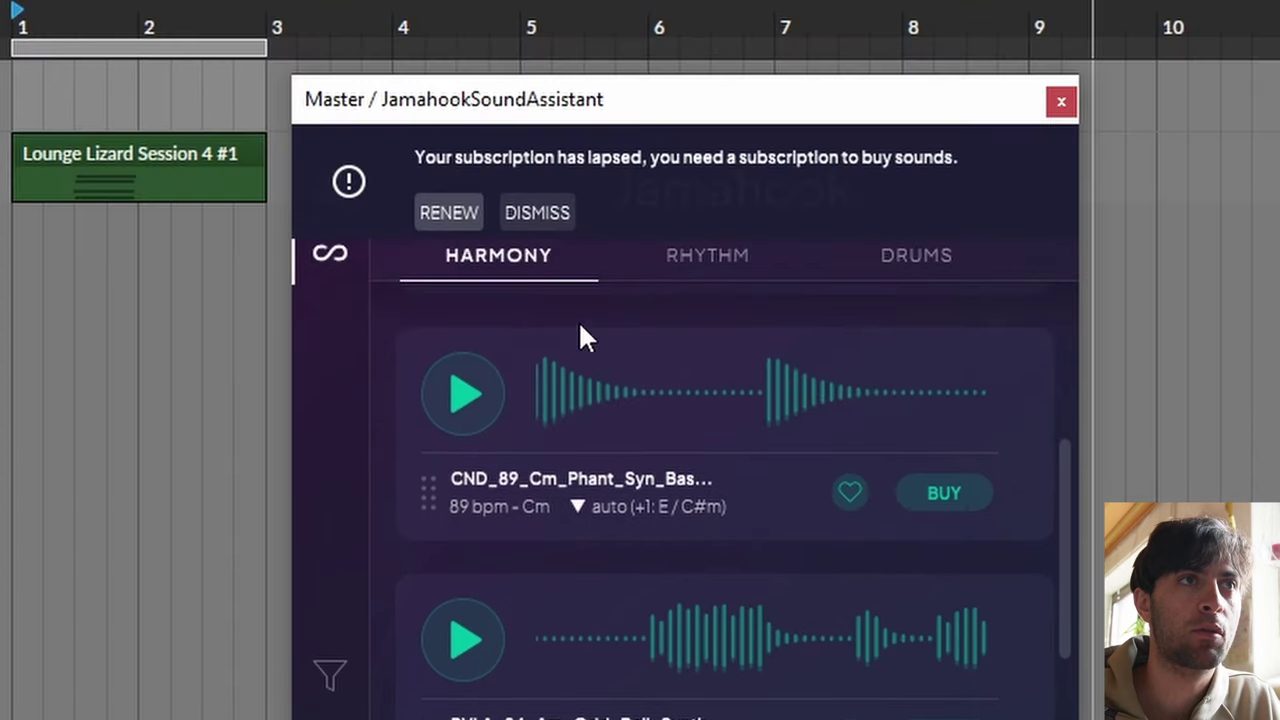
left_click(449, 213)
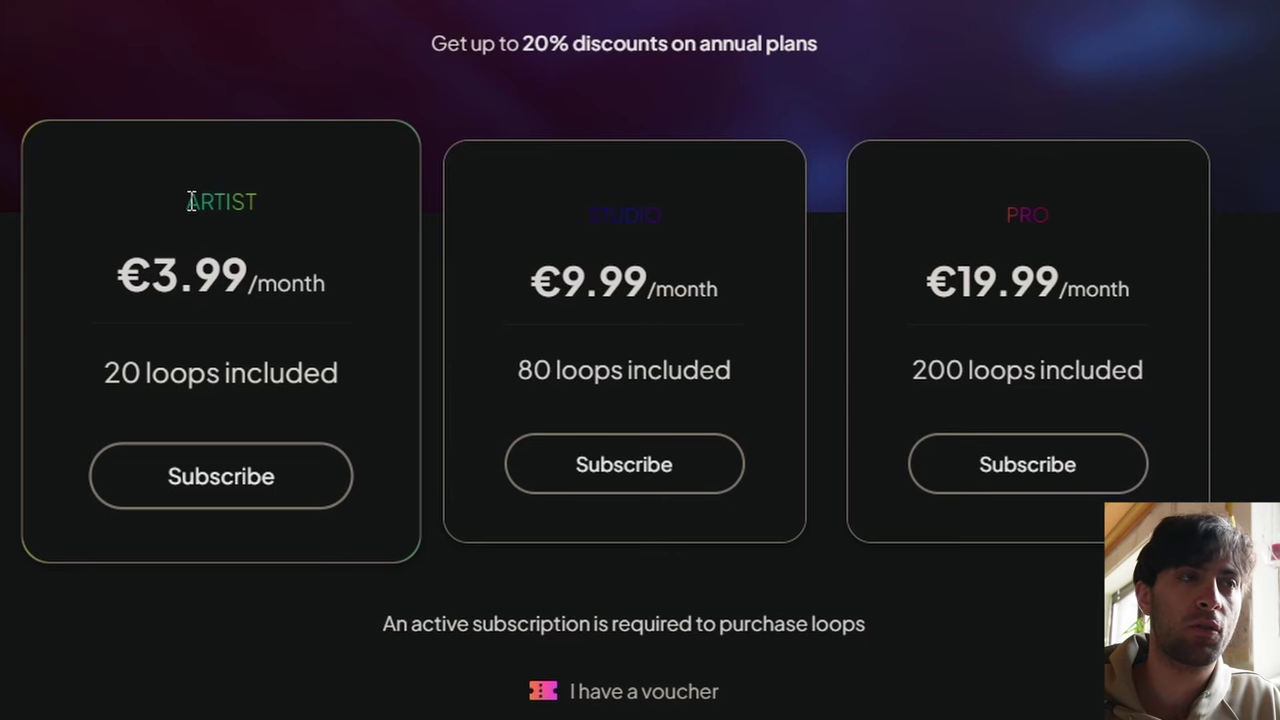
left_click_drag(190, 201, 351, 378)
left_click(351, 378)
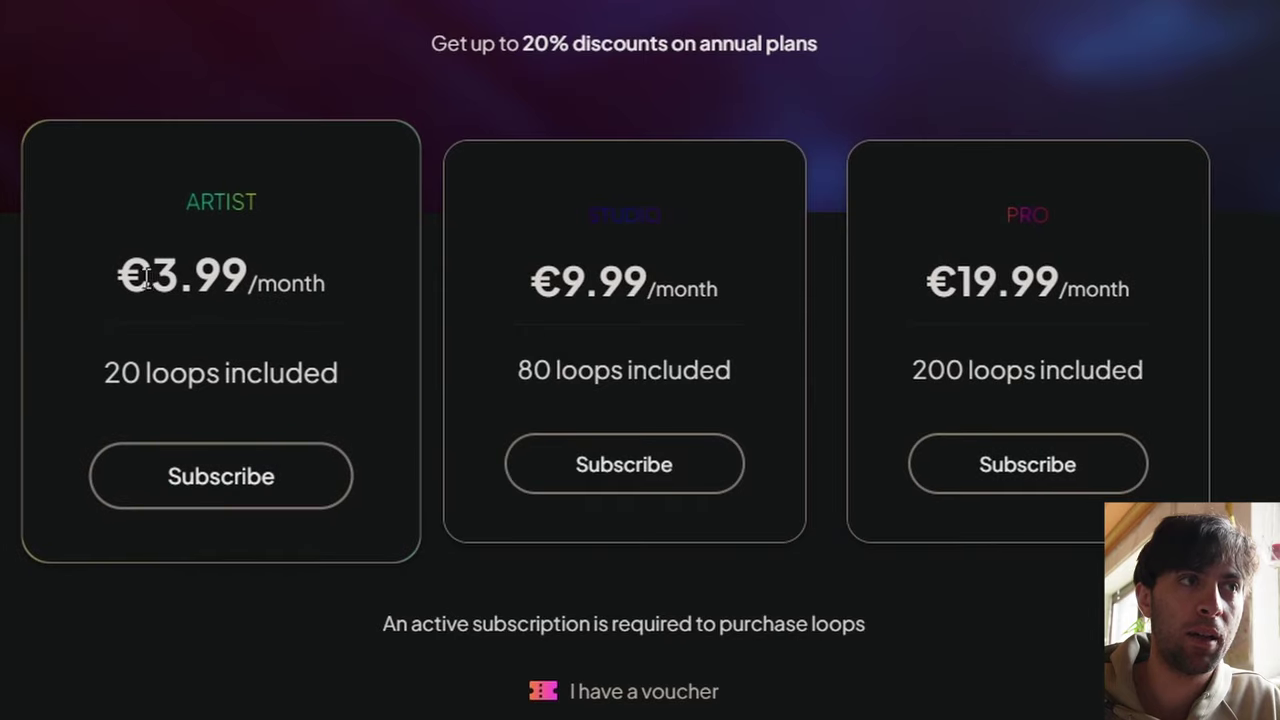
left_click_drag(122, 278, 329, 266)
left_click(330, 268)
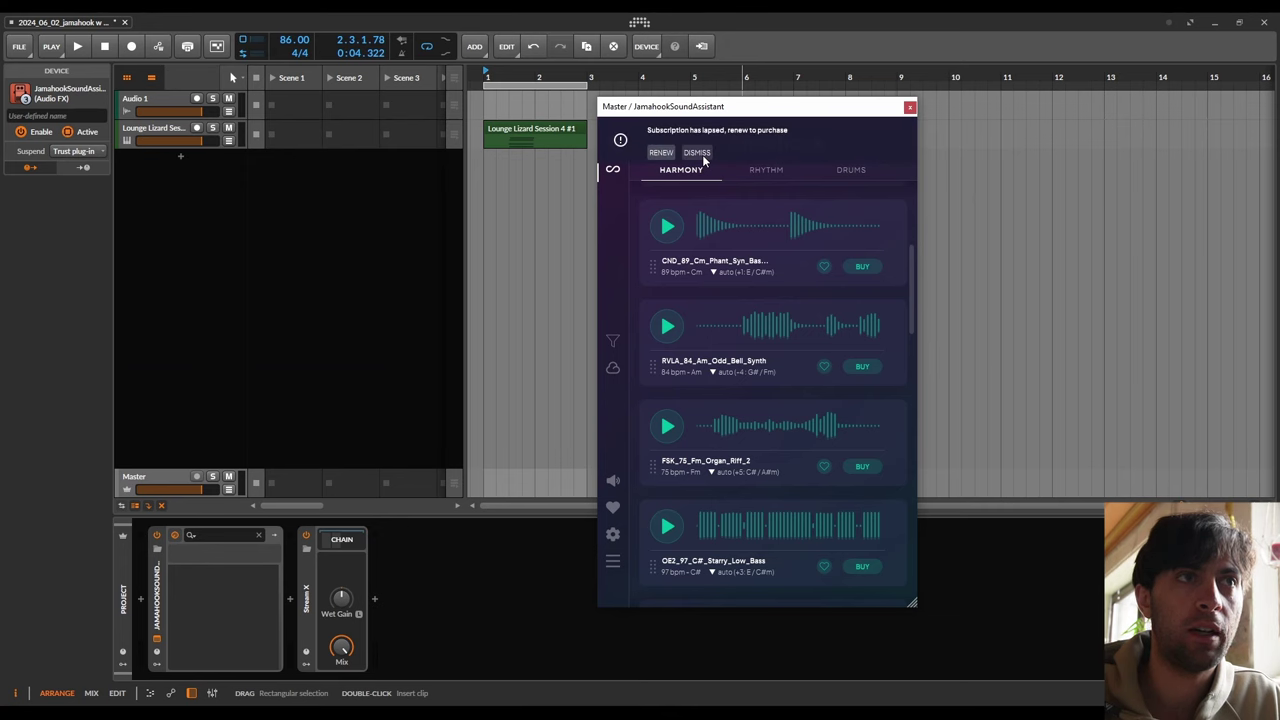
- Dismiss the subscription notice, match against the local sample library, and preview cello-a5.wav
left_click(702, 154)
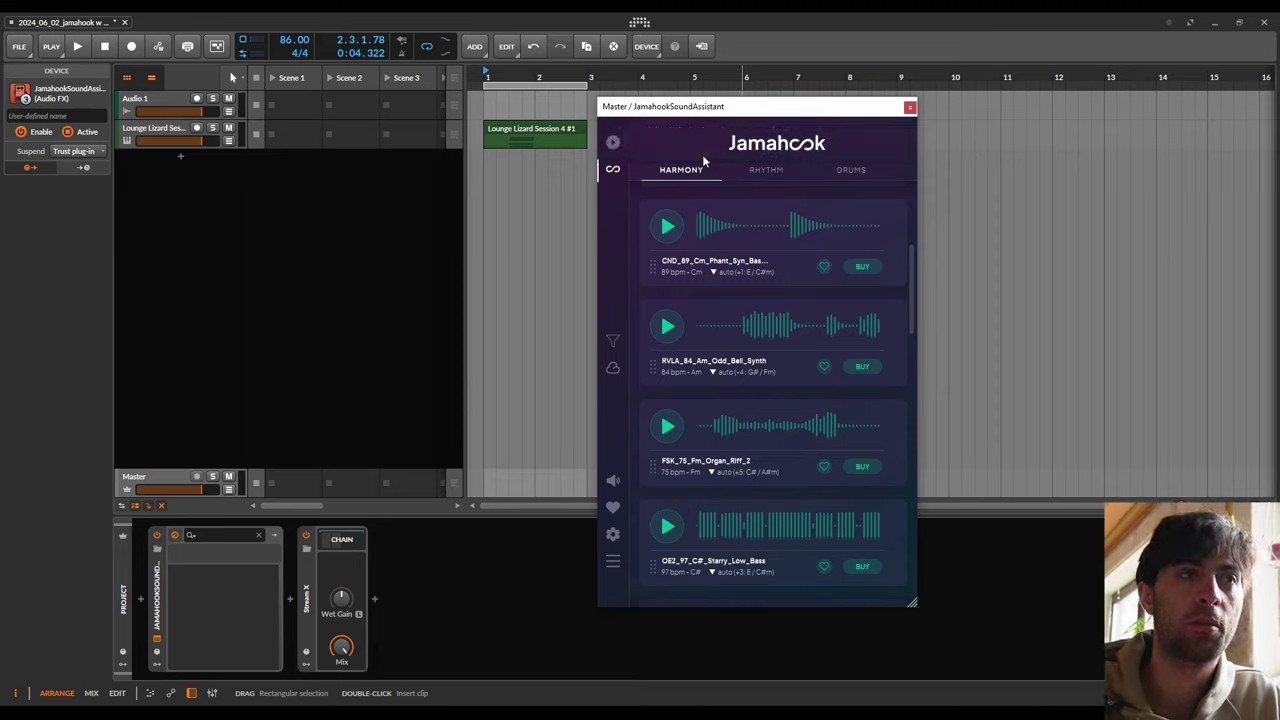
left_click(613, 367)
left_click(698, 246)
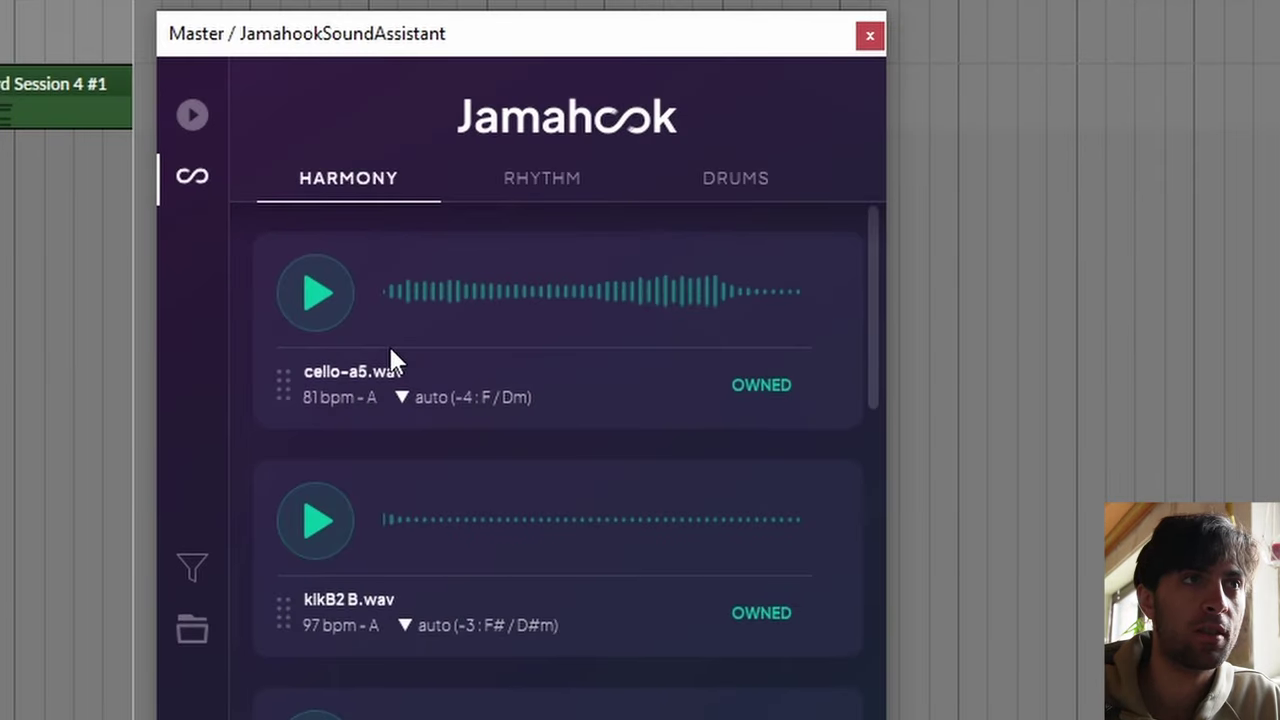
left_click(333, 315)
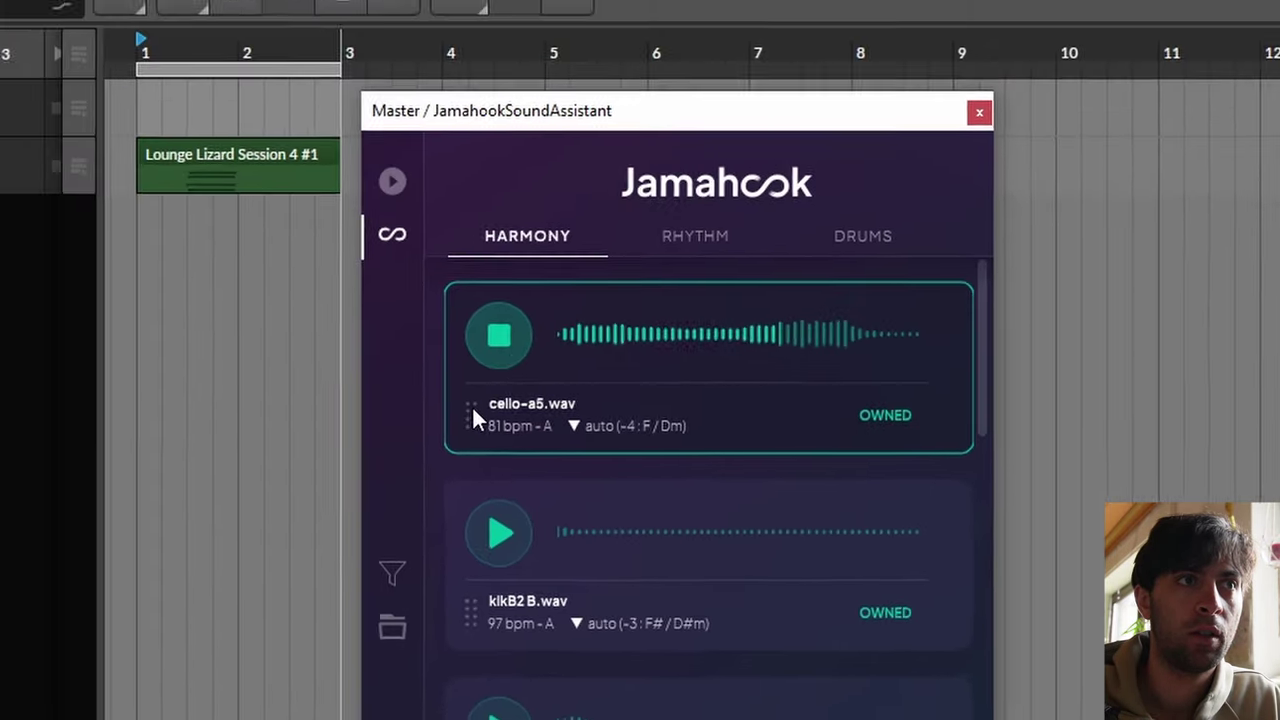
- Place cello-a5.wav on the third track at bar 1 and play it back
left_click_drag(305, 386, 0, 190)
left_click_drag(228, 270, 256, 262)
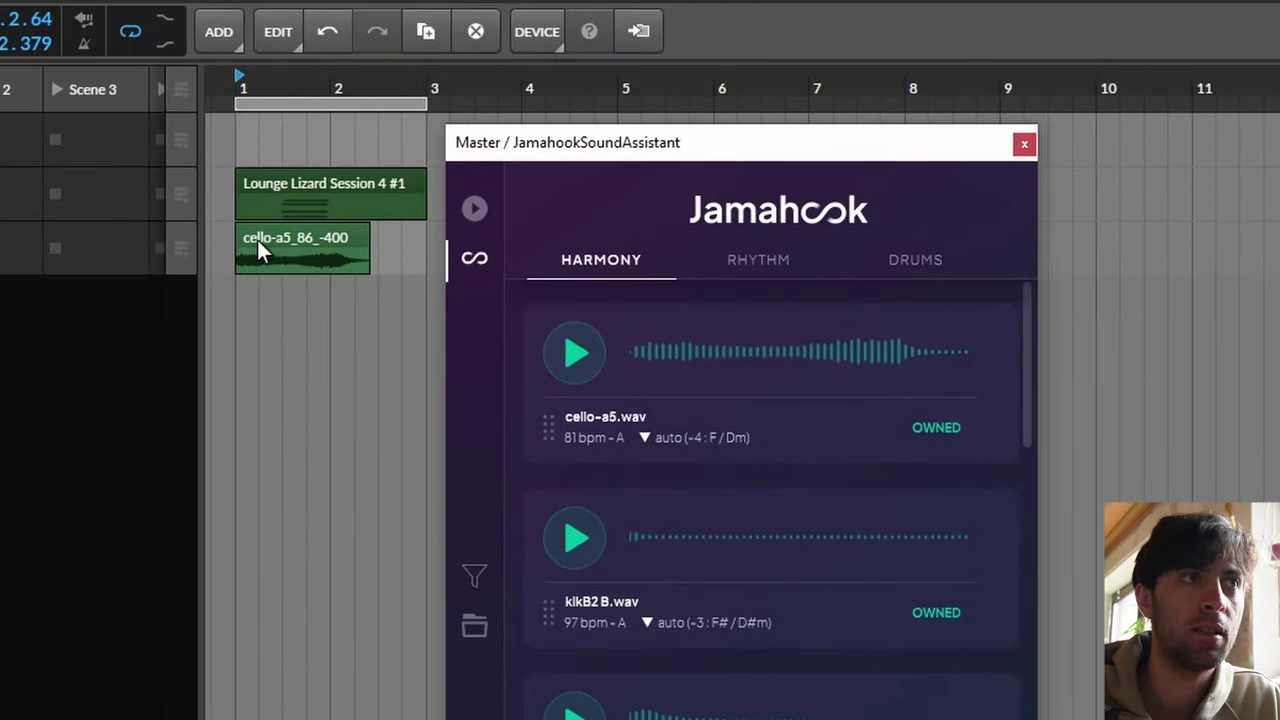
left_click(252, 238)
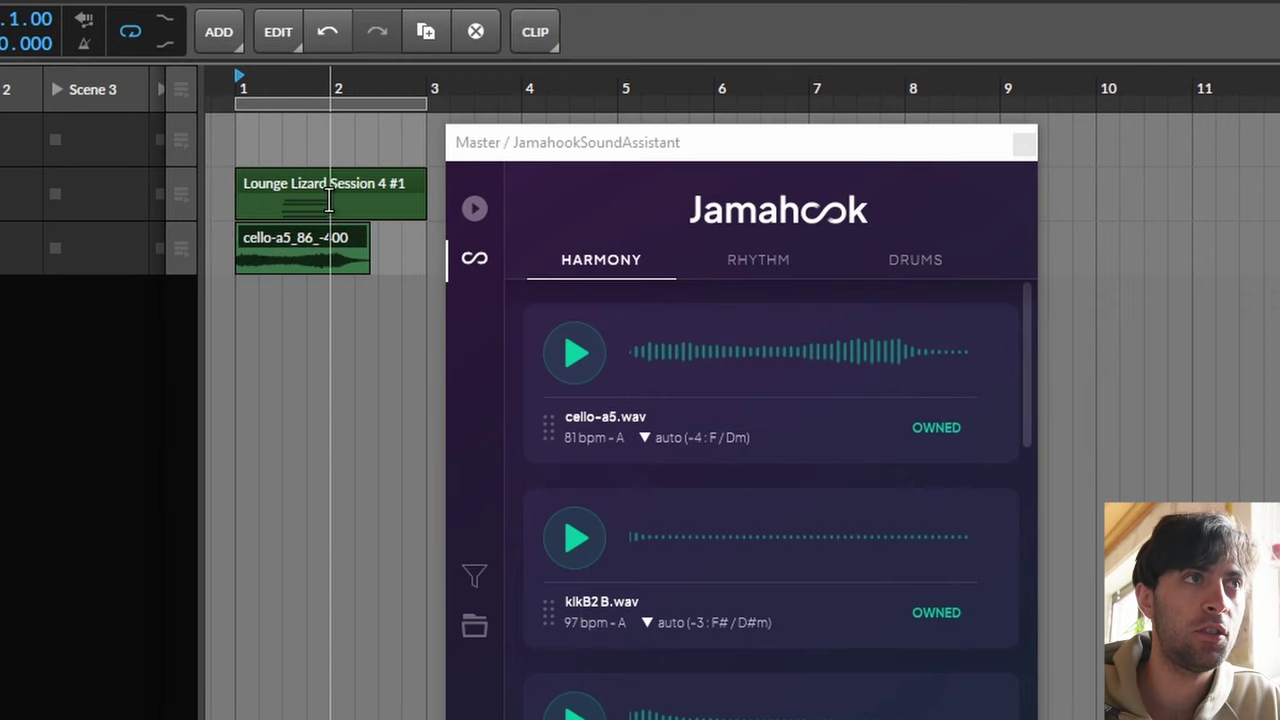
key("space")
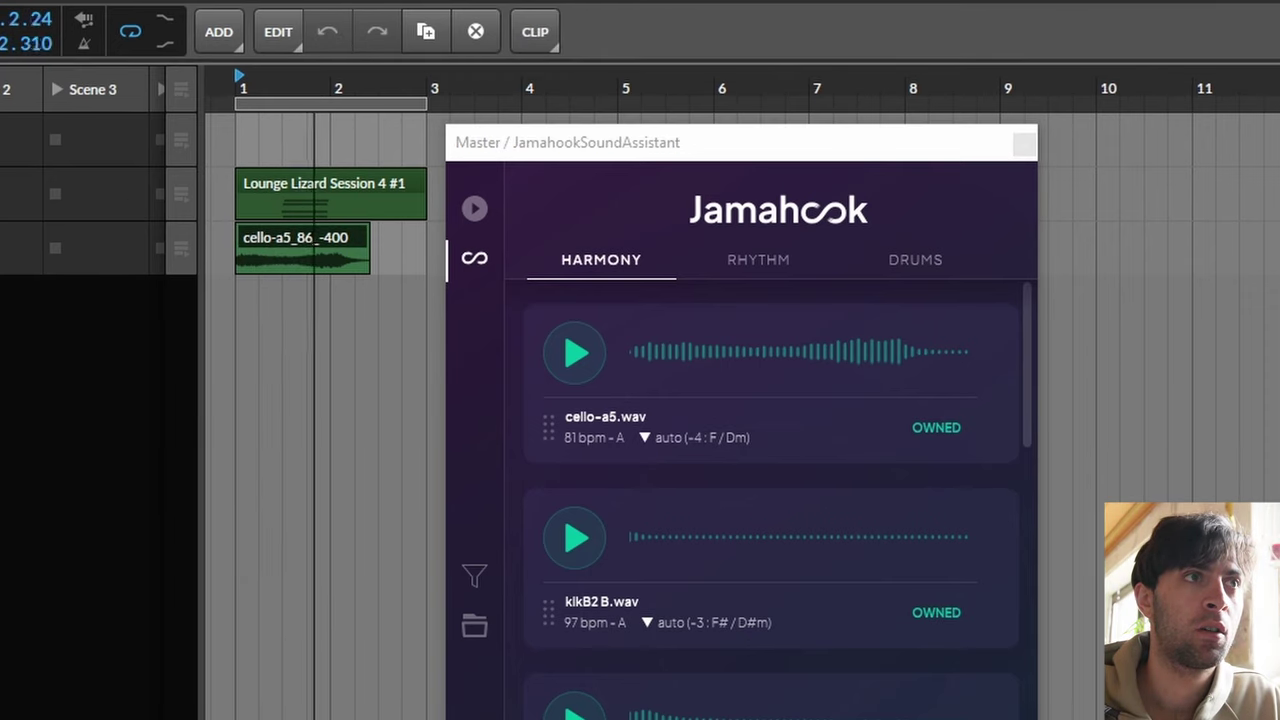
key("space")
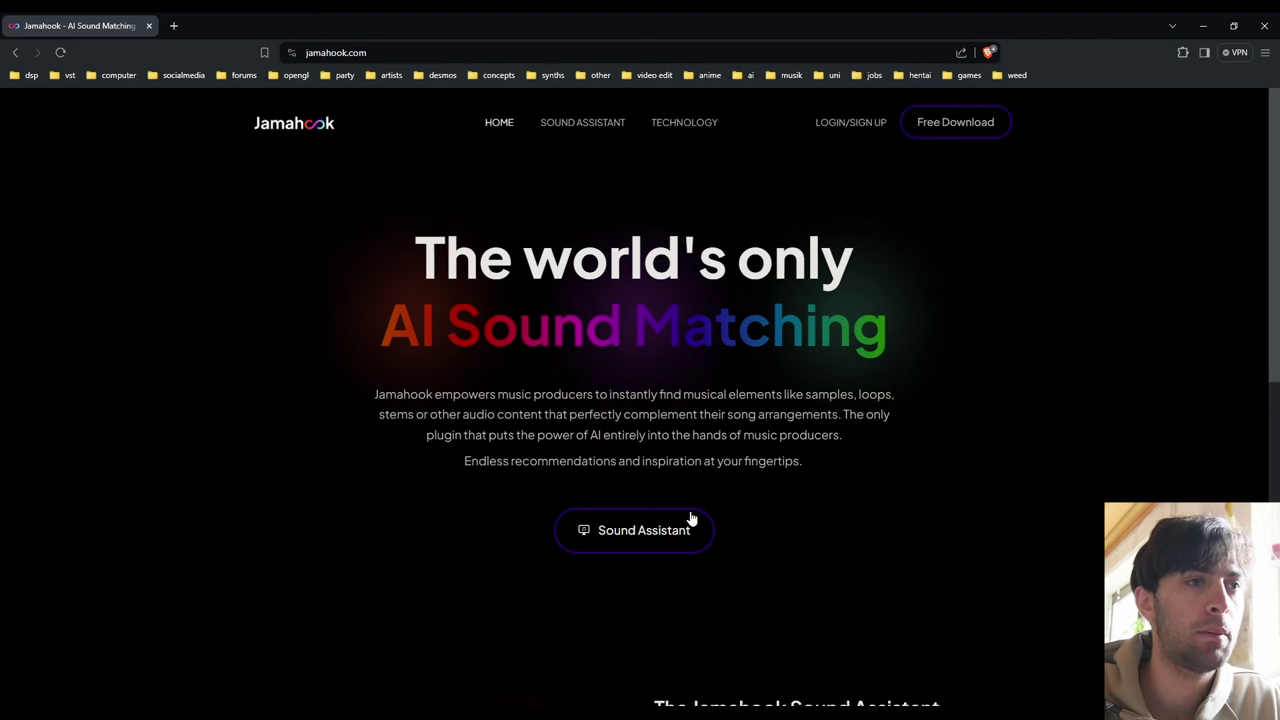
- Open the Sound Assistant page and jump to the Offline Agent prices, Basic 49€ and Pro 79€
left_click(656, 529)
scroll(612, 380, "down", 4)
scroll(614, 381, "down", 10)
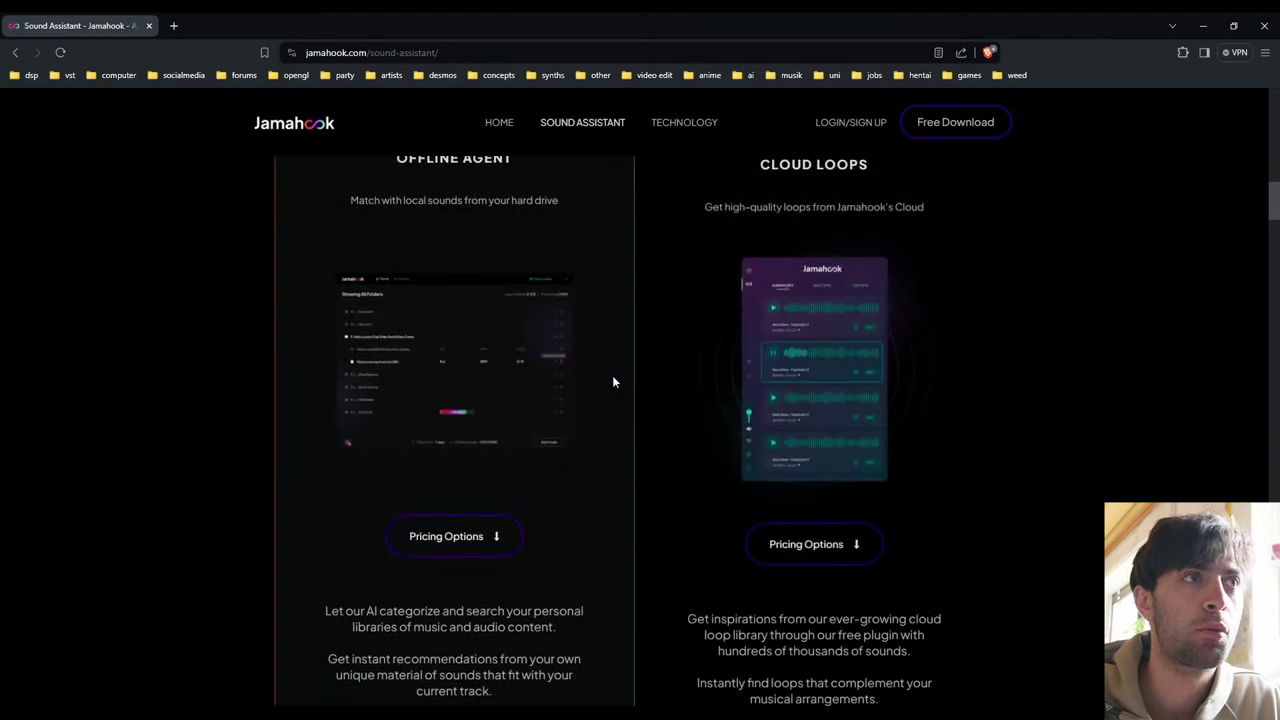
scroll(613, 381, "down", 1)
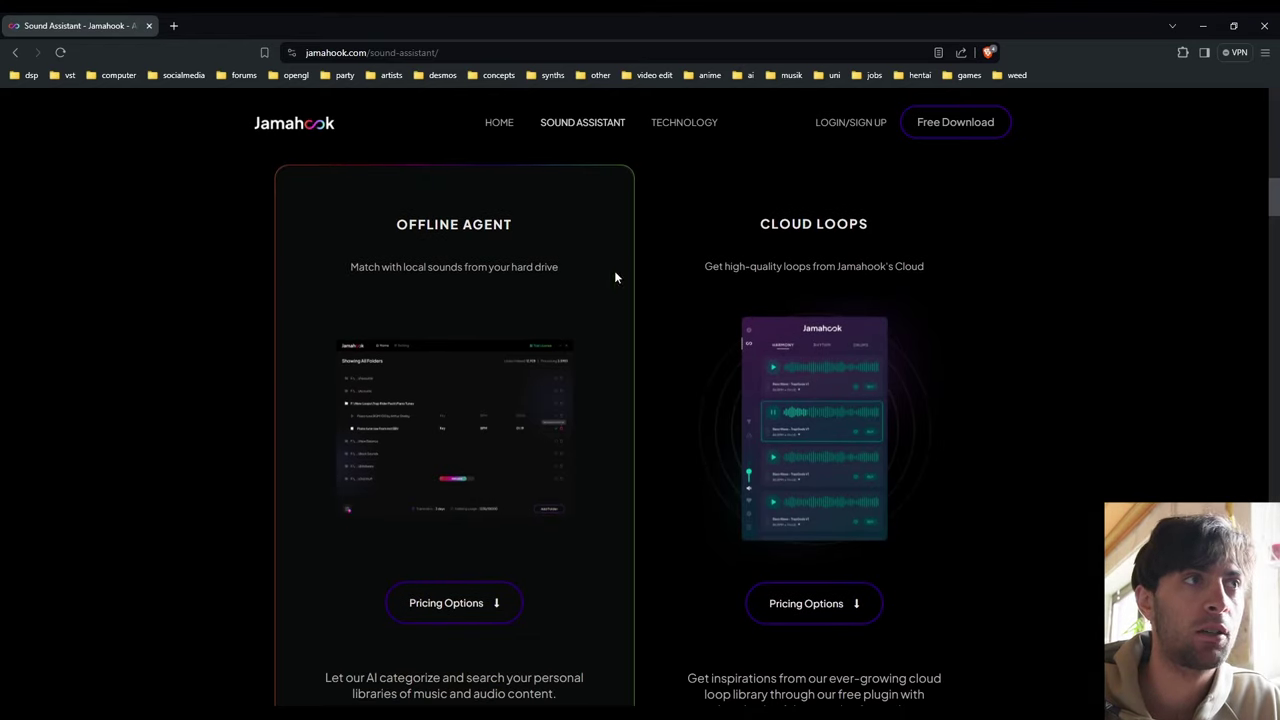
scroll(520, 330, "down", 2)
left_click(450, 390)
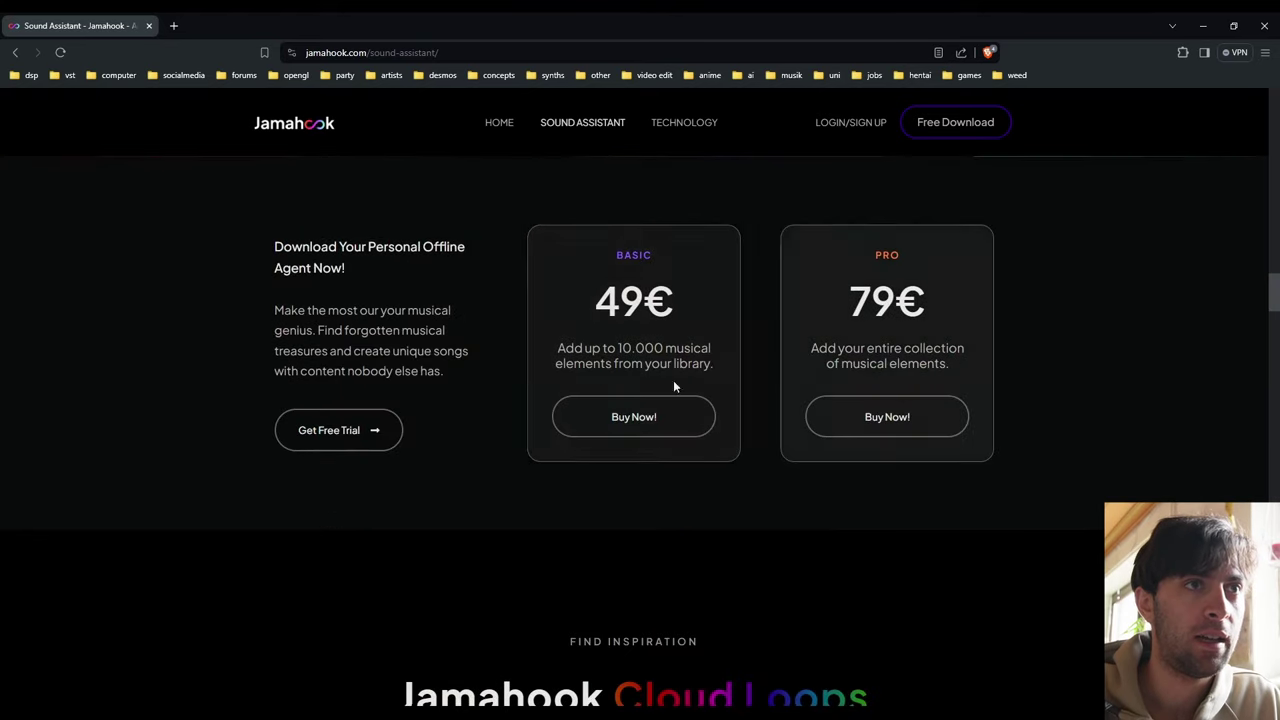
double_click(636, 300)
left_click_drag(850, 313, 982, 301)
left_click(982, 301)
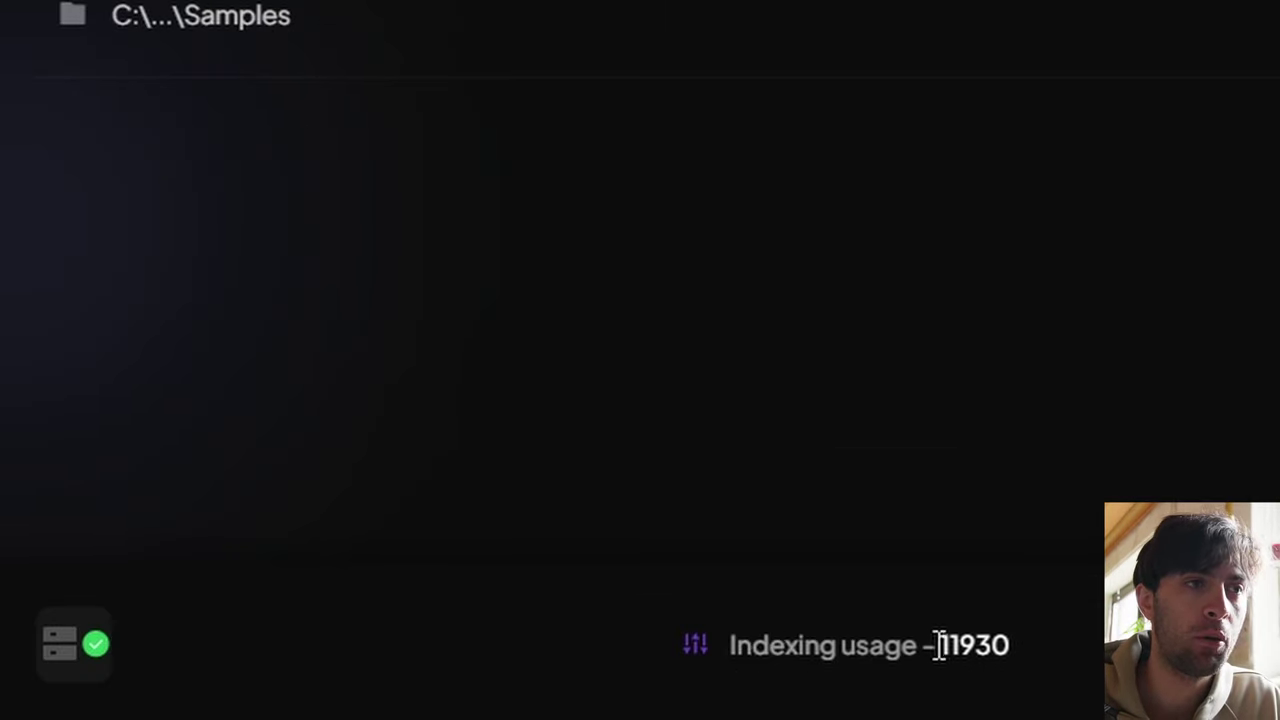
- Highlight the 11930 indexing usage figure in the Jamahook Agent window
left_click_drag(940, 645, 1022, 650)
left_click(1022, 650)
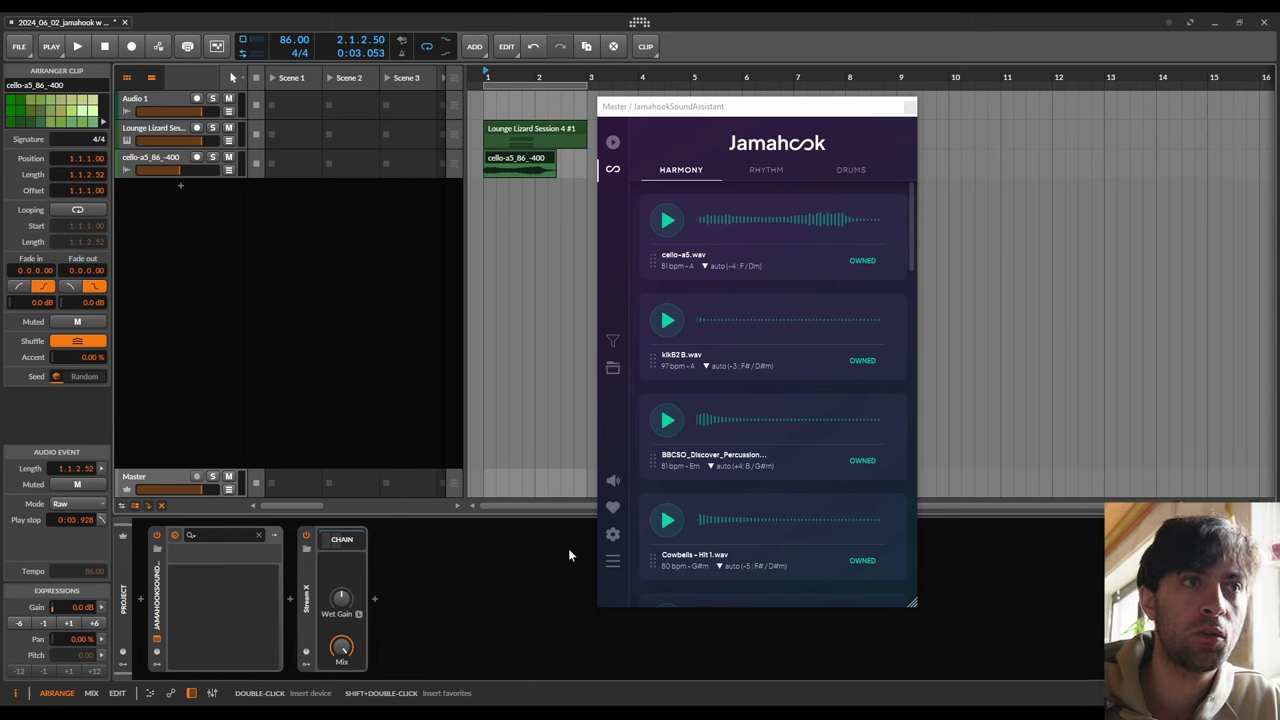
- Preview the klkB2 B.wav, BBCSO percussion and Cowbells - Hit 1.wav samples
mouse_move(911, 200)
left_mouse_down()
mouse_move(896, 558)
mouse_move(911, 200)
left_mouse_up()
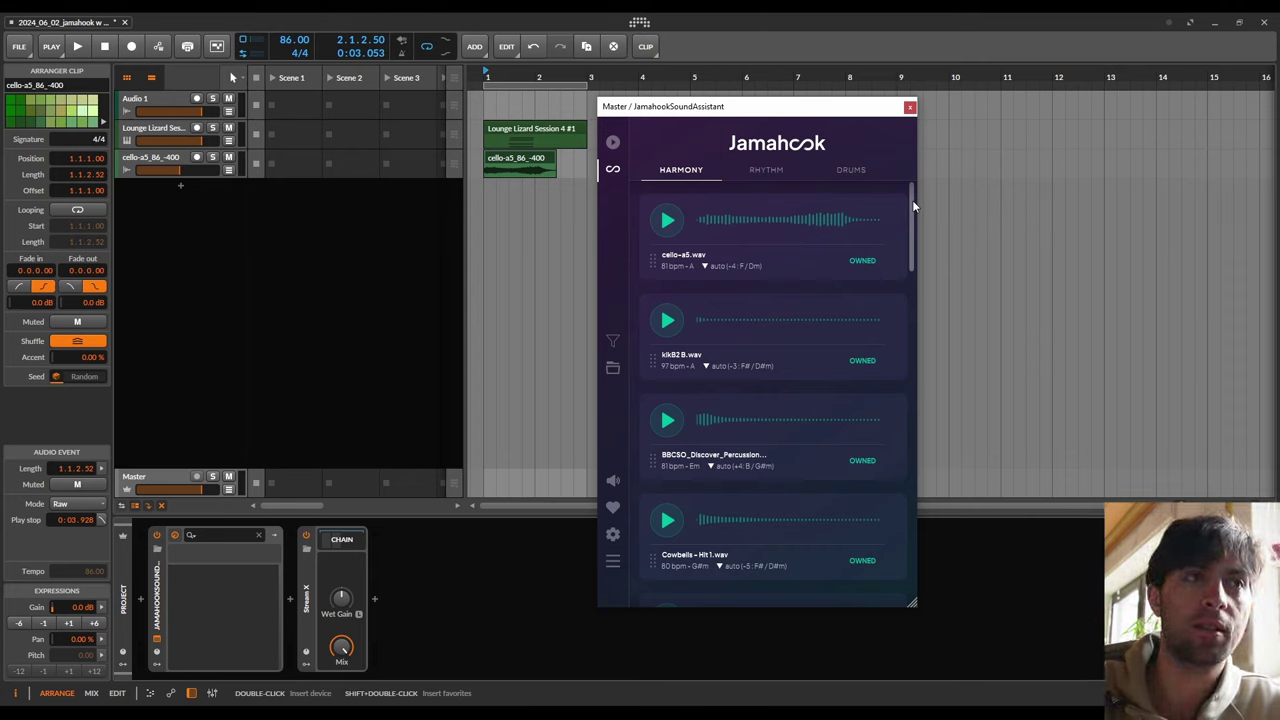
left_click(670, 320)
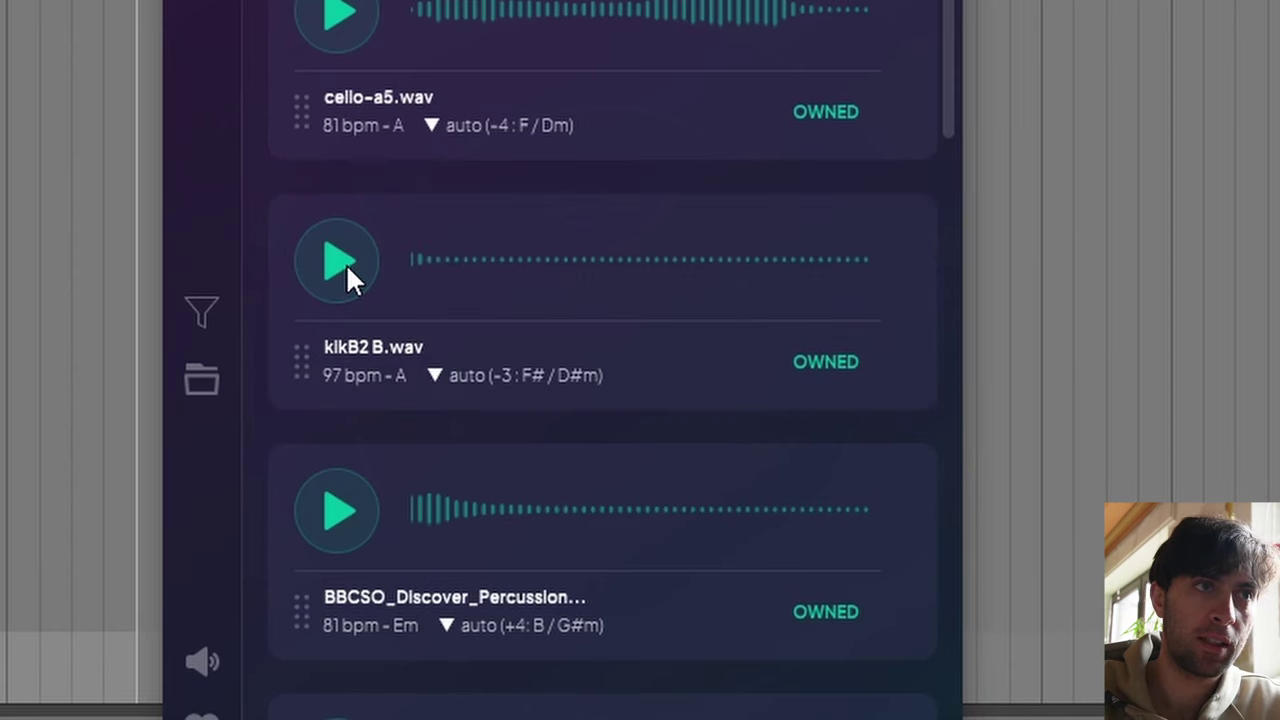
left_click(340, 525)
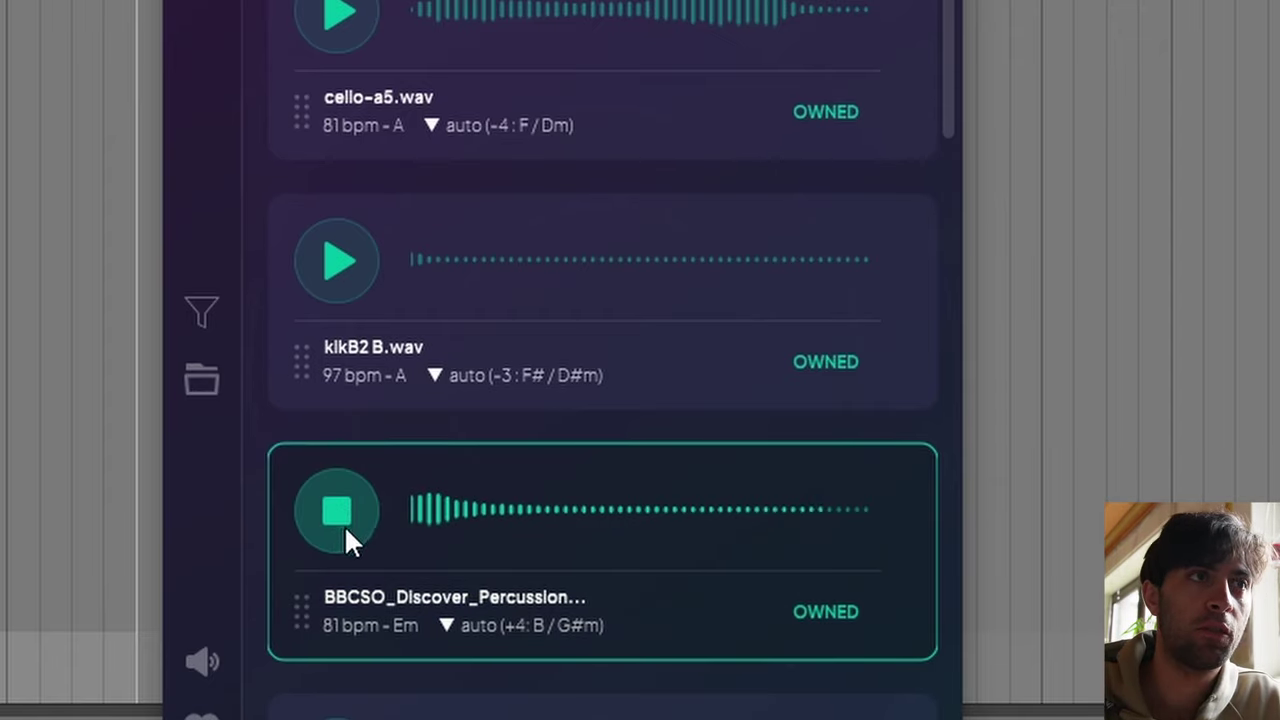
left_click(342, 523)
left_click(417, 513)
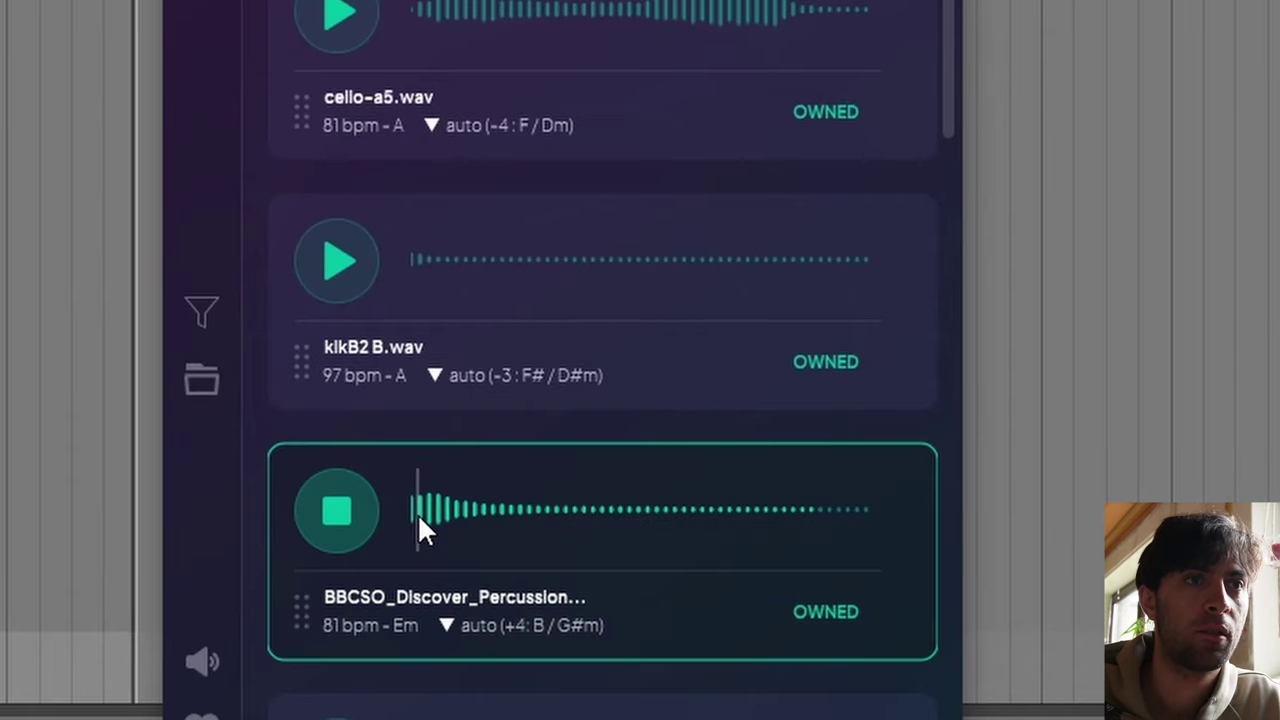
left_click(417, 513)
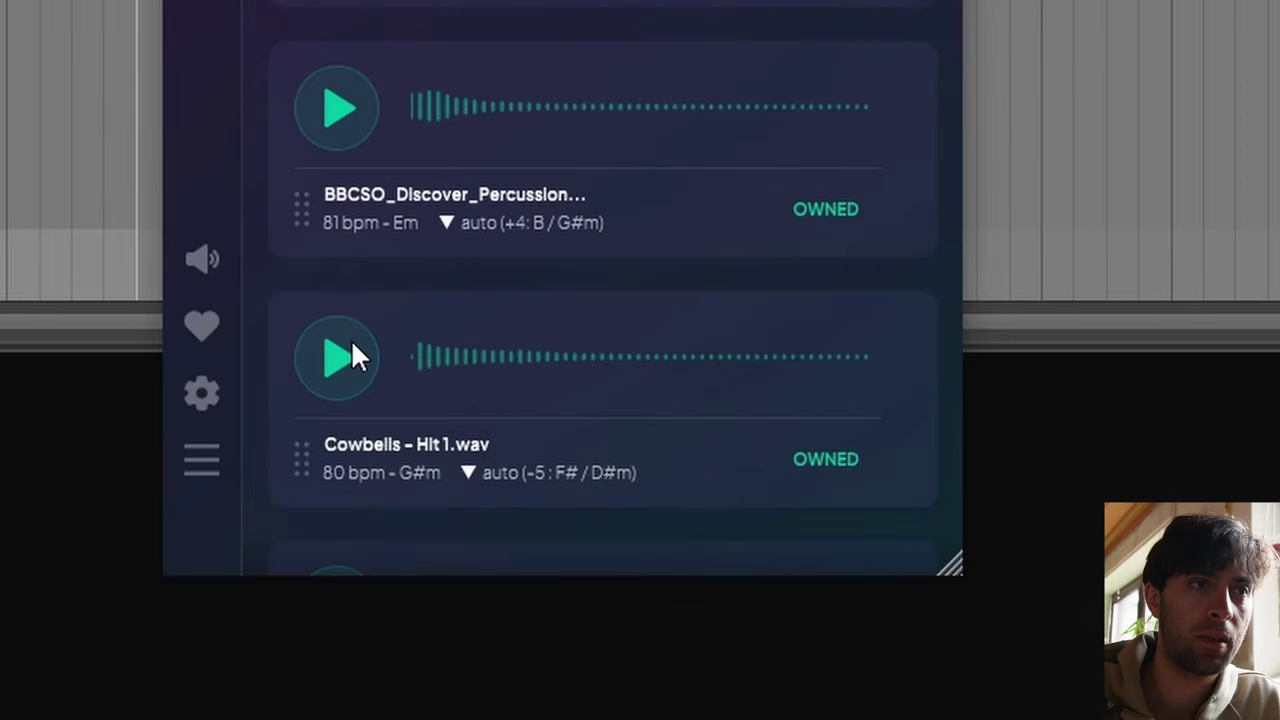
left_click(351, 339)
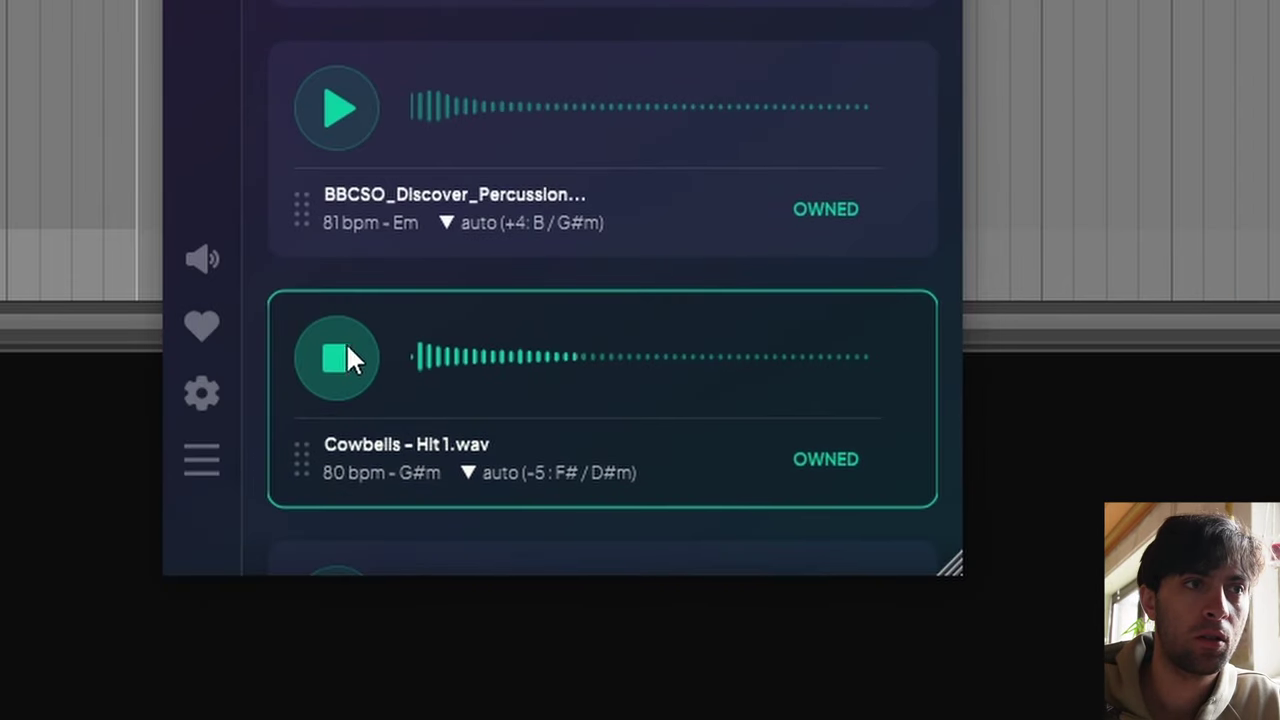
- Preview the MidSide, TopOne and hash-named loop samples, then zoom onto the new loop clip
scroll(346, 347, "down", 1)
left_click(356, 372)
scroll(356, 372, "down", 1)
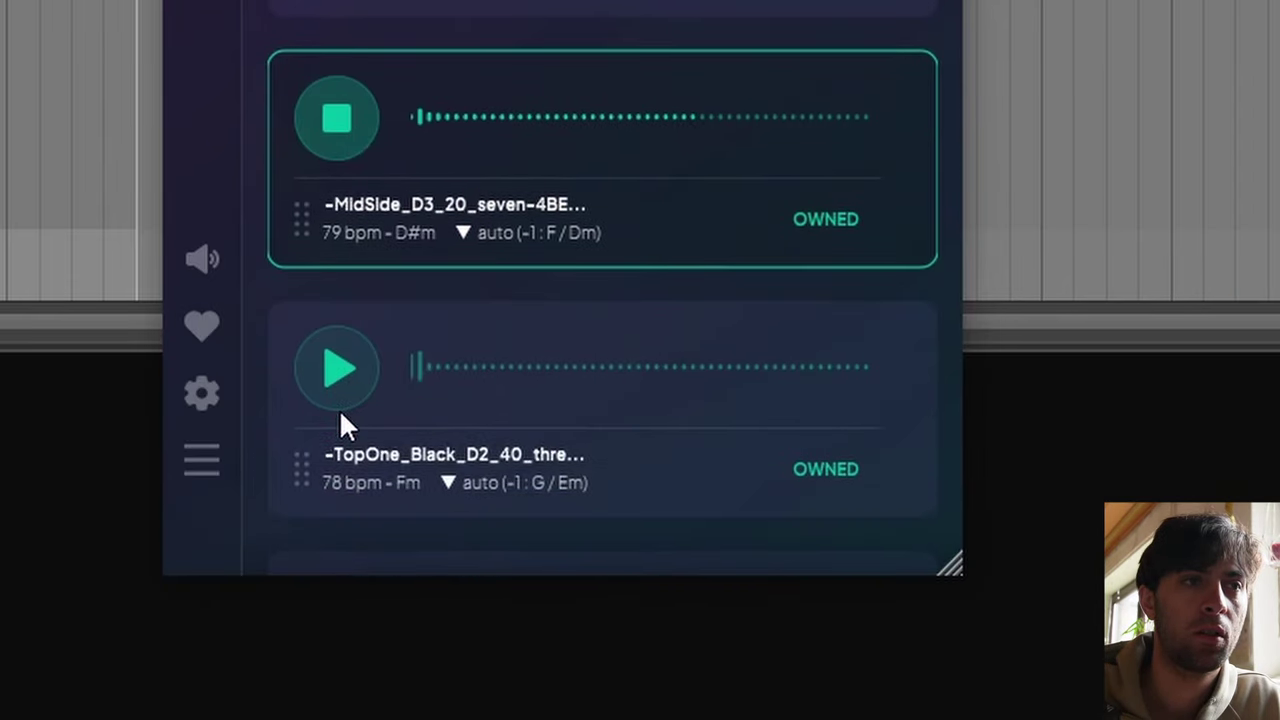
left_click(343, 369)
scroll(341, 354, "down", 1)
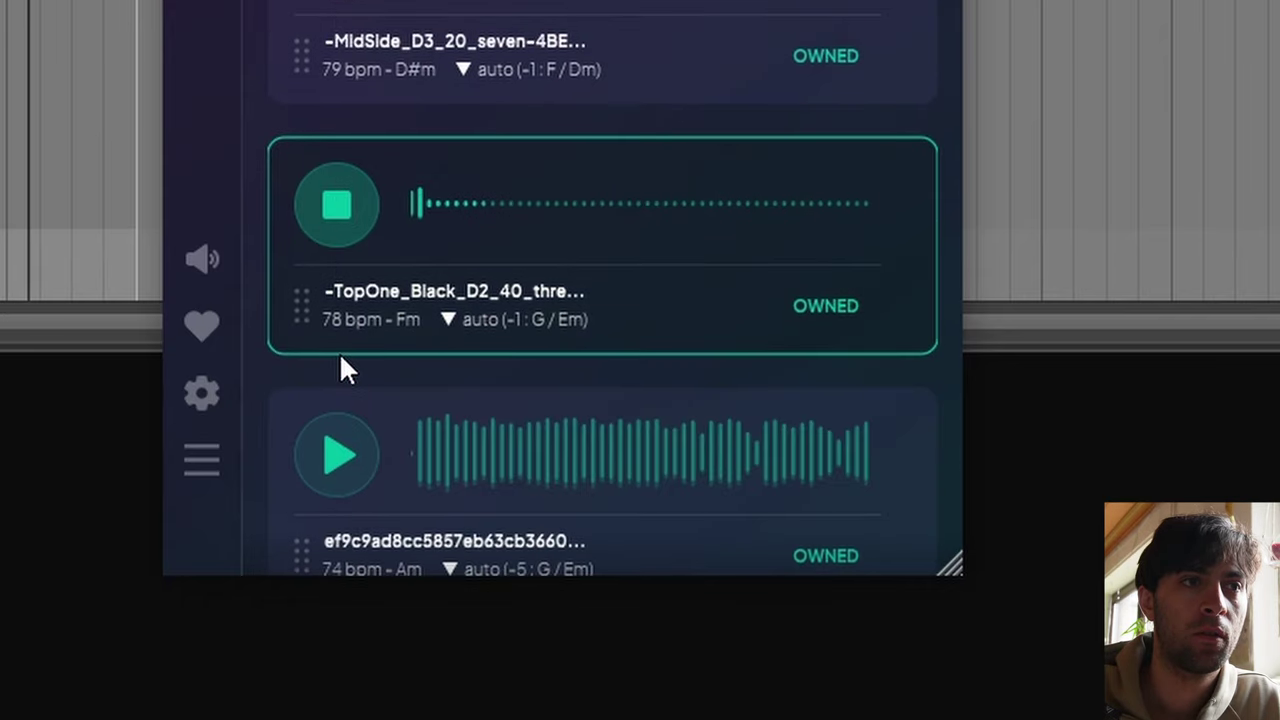
left_click(340, 464)
scroll(338, 466, "down", 1)
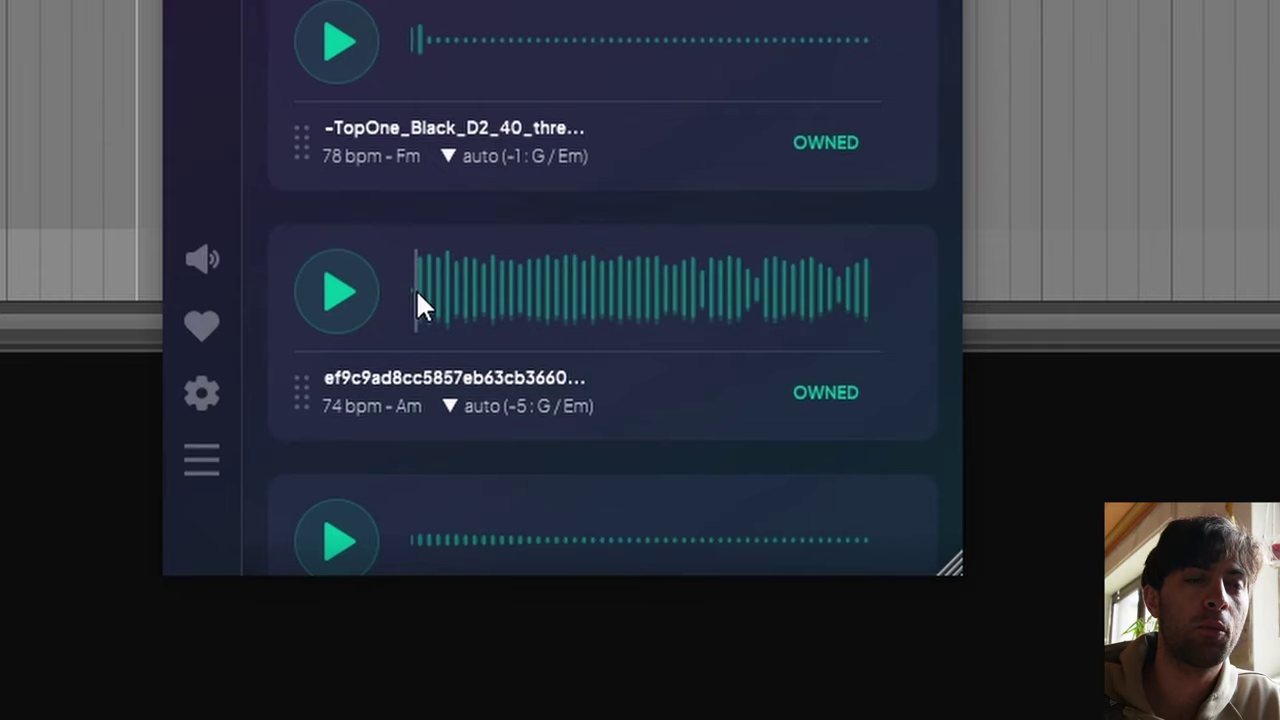
mouse_move(201, 259)
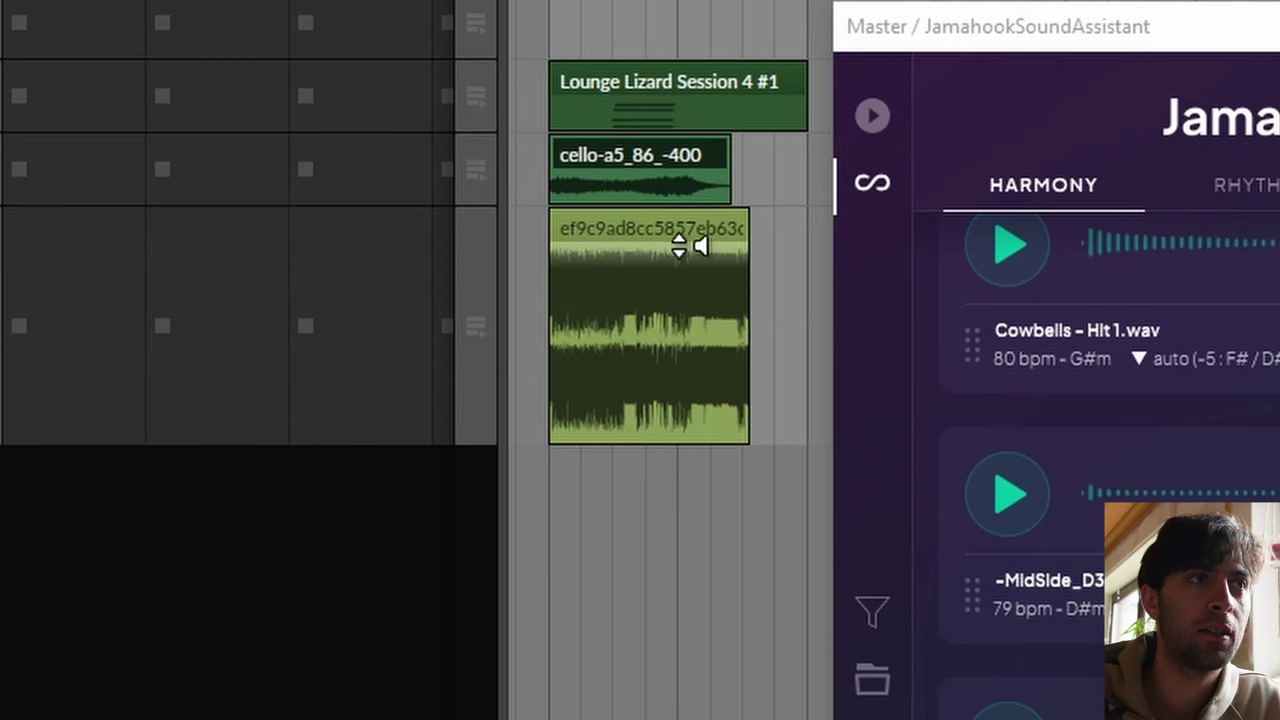
key("z")
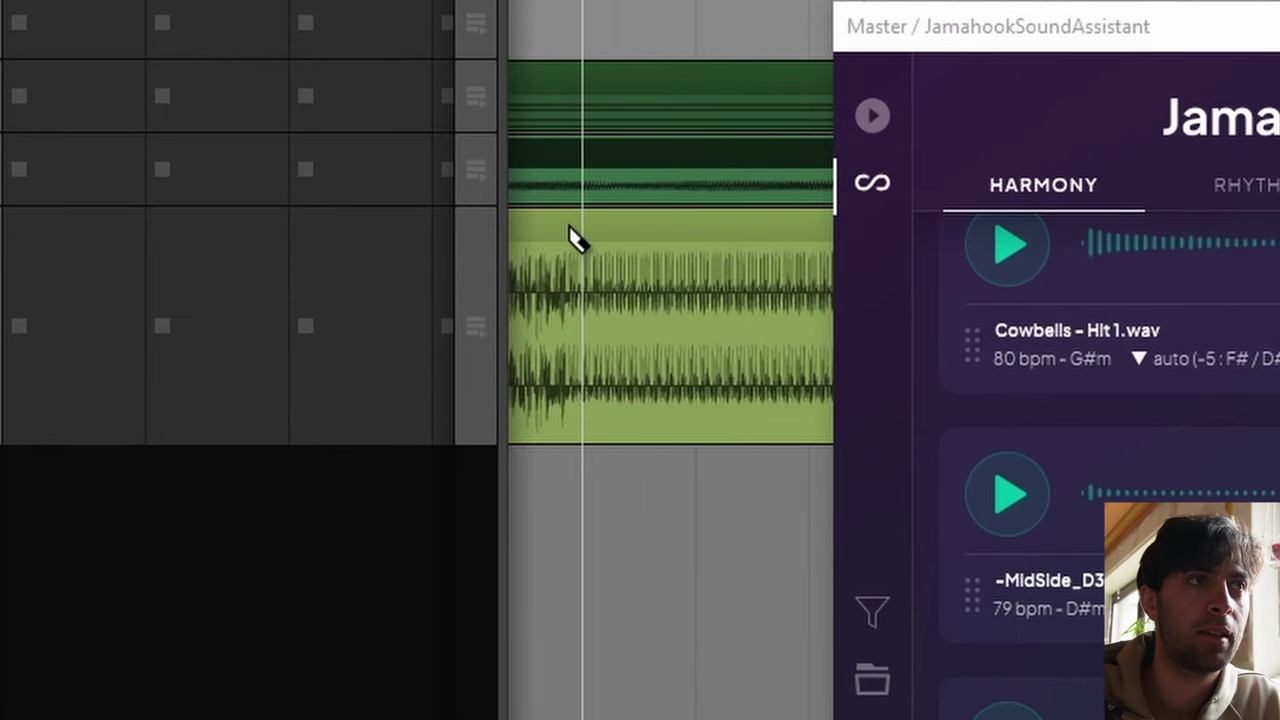
- Split the hash-named loop twice, delete both outer pieces, and nudge the remaining slice later
left_click(580, 243, "alt")
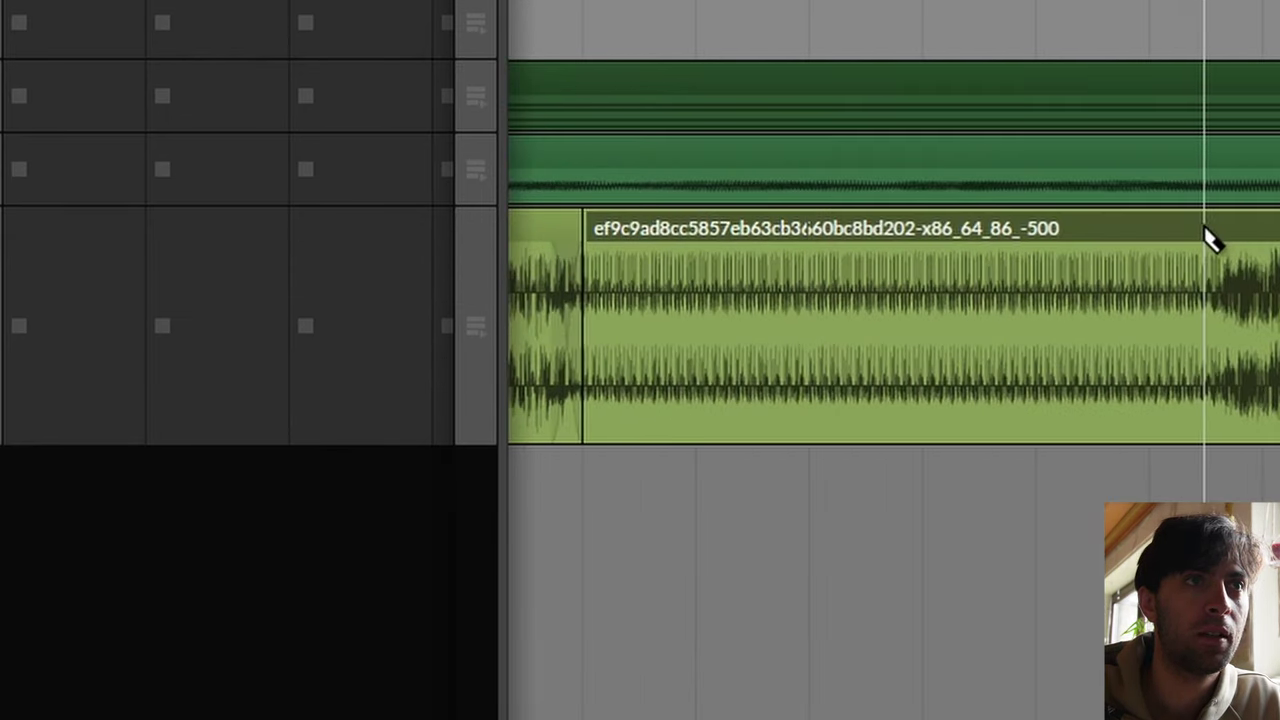
left_click(1205, 237, "alt")
key("Delete")
left_click(563, 230)
key("Delete")
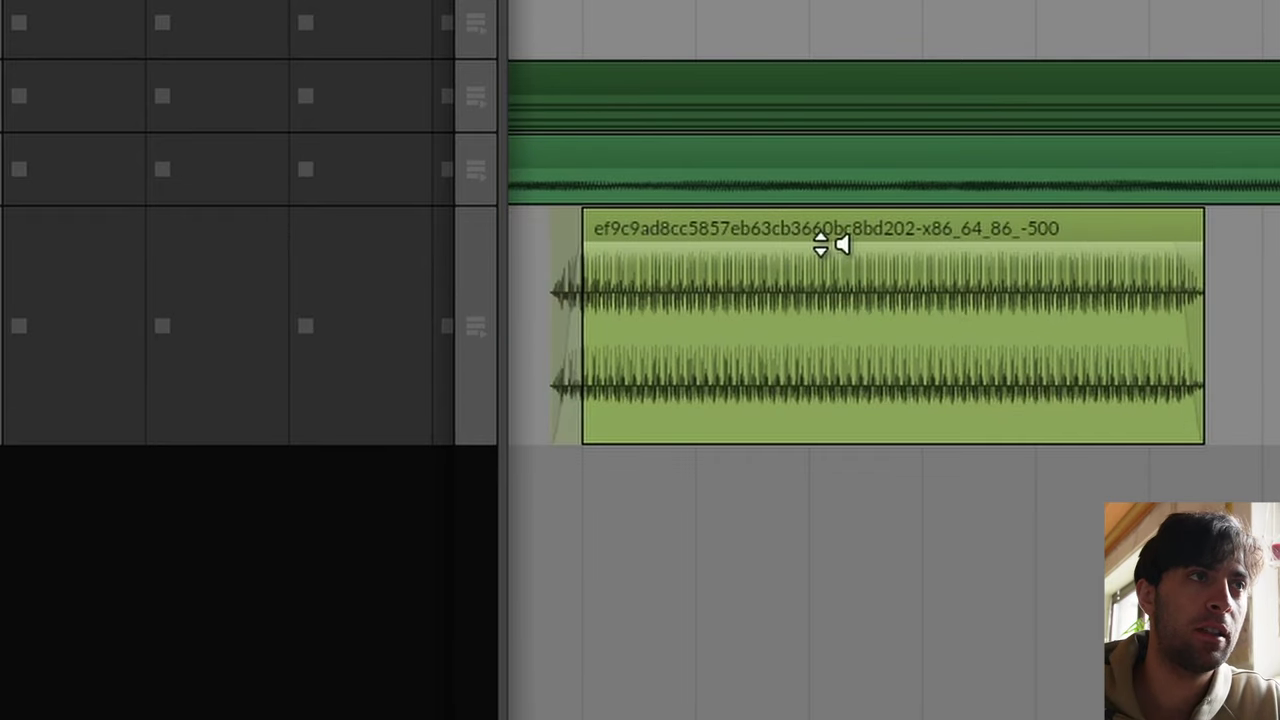
scroll(821, 245, "down", 5)
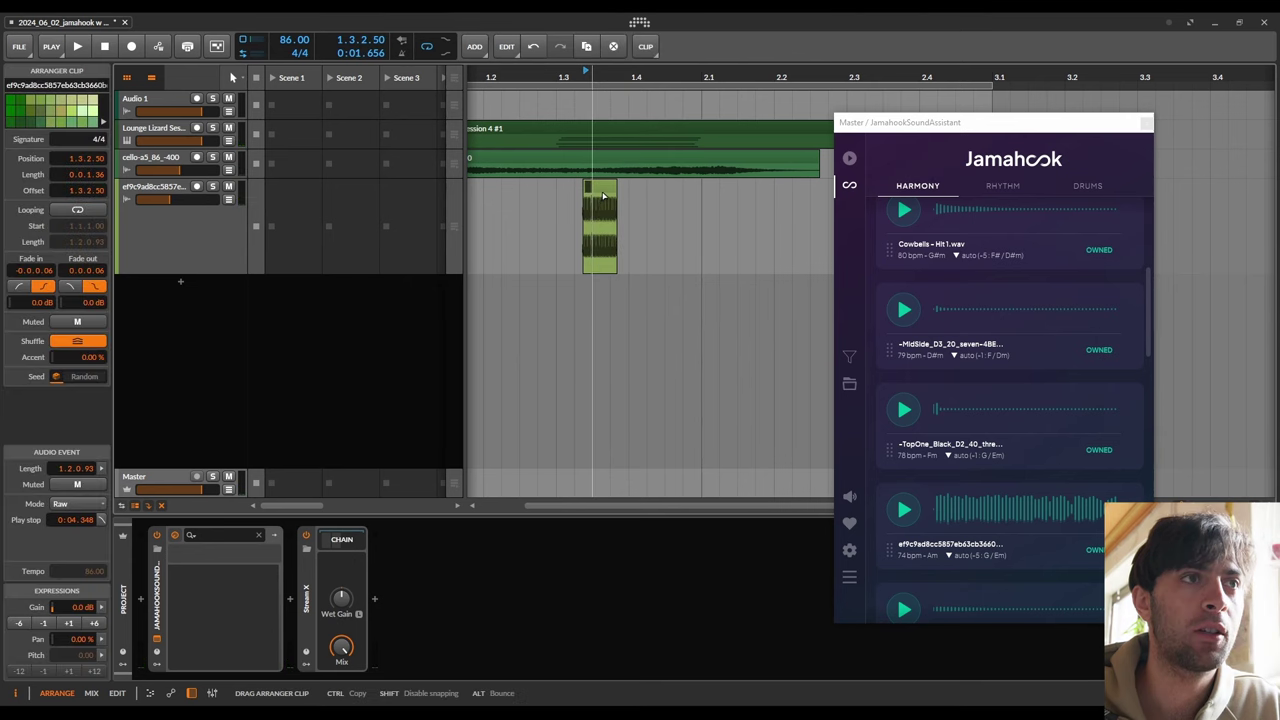
left_click_drag(603, 195, 612, 196)
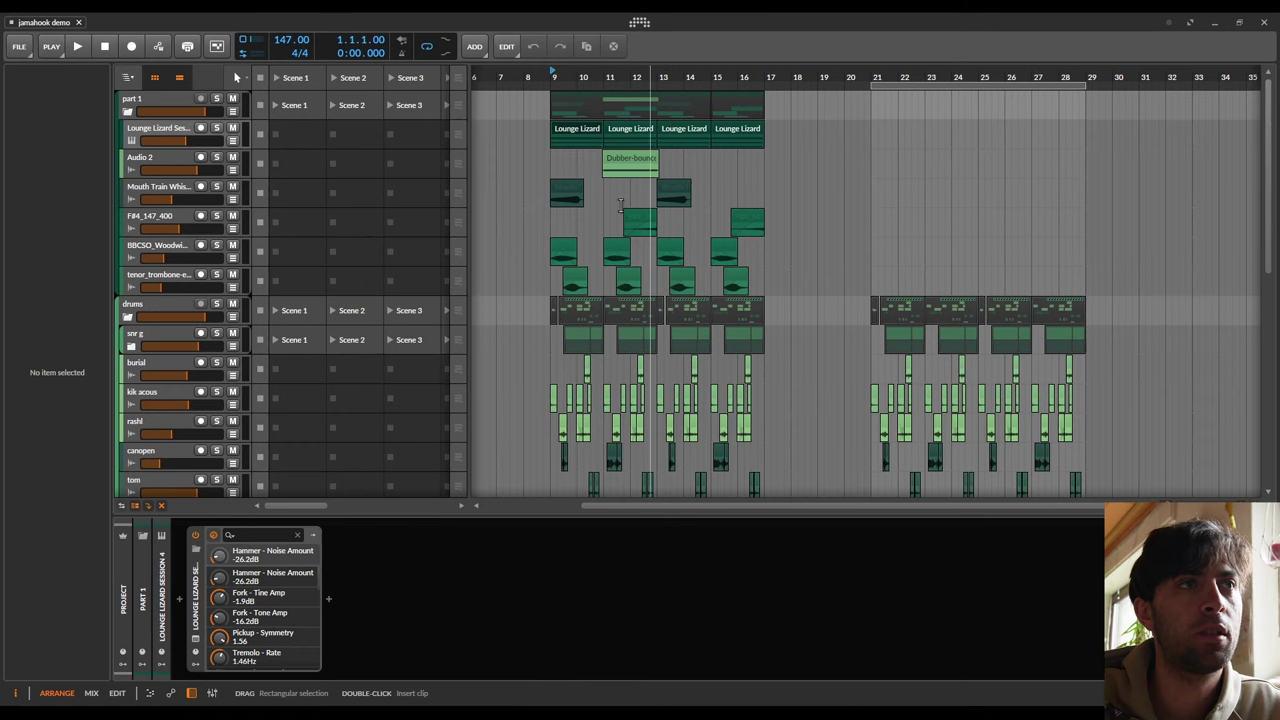
- Solo Lounge Lizard Session, set the loop to bars 9–17 and playback start to bar 9
left_click(216, 128)
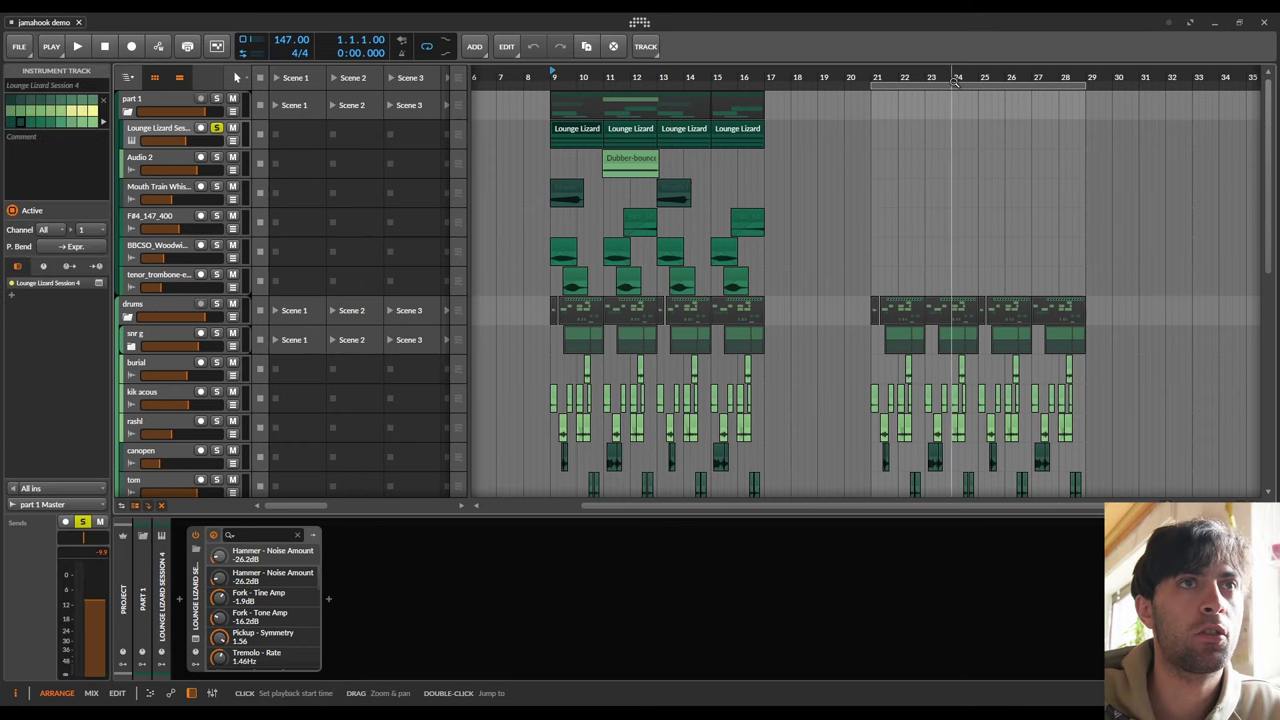
left_click_drag(910, 88, 588, 88)
left_click(583, 78)
left_click(554, 75)
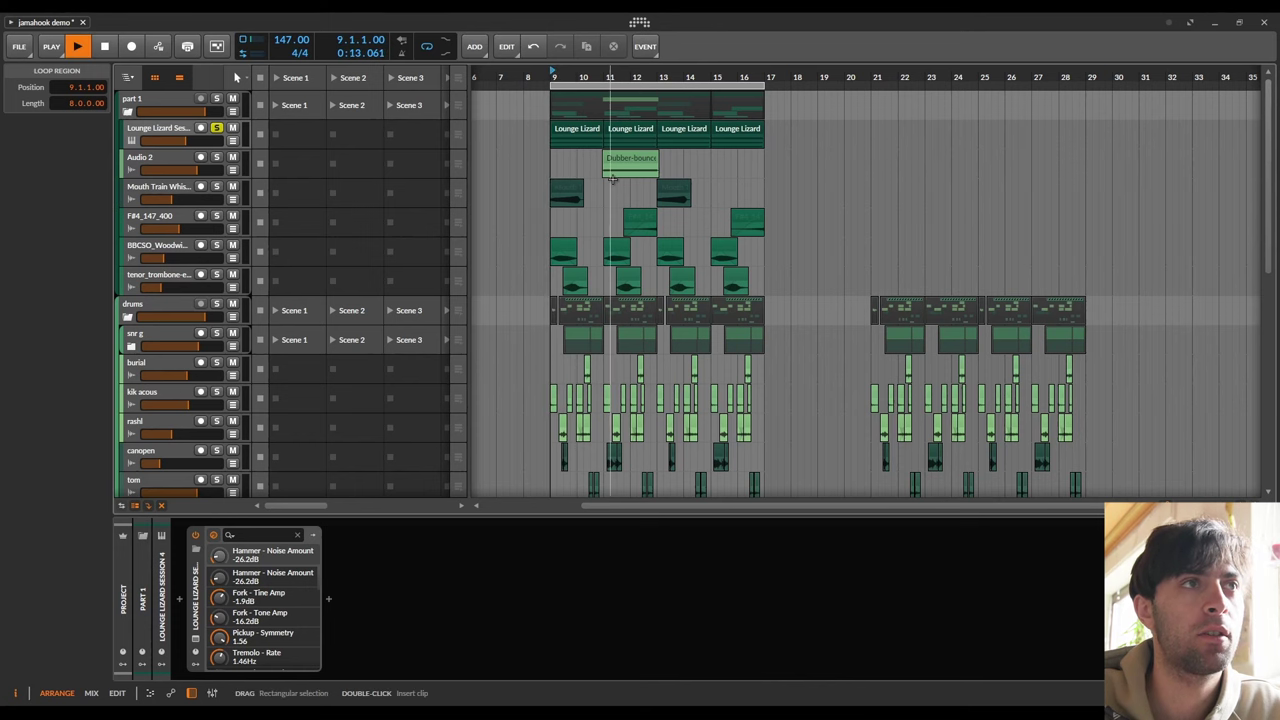
key("e")
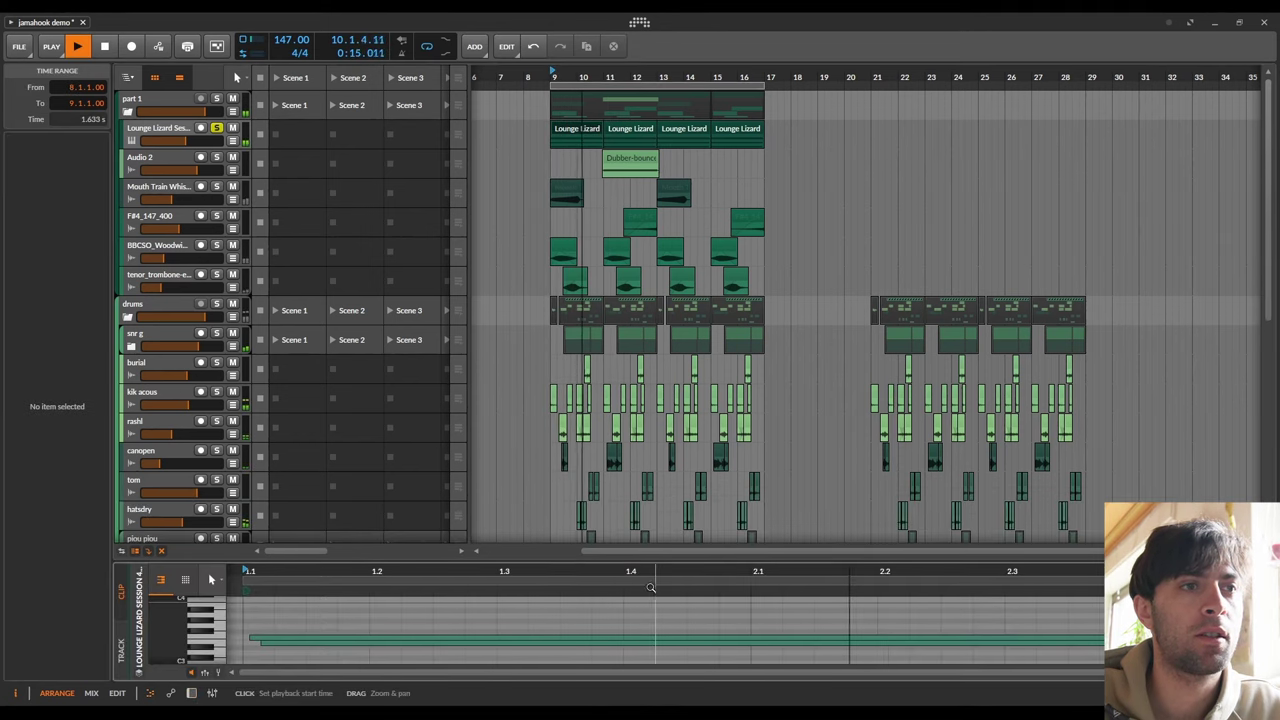
key("e")
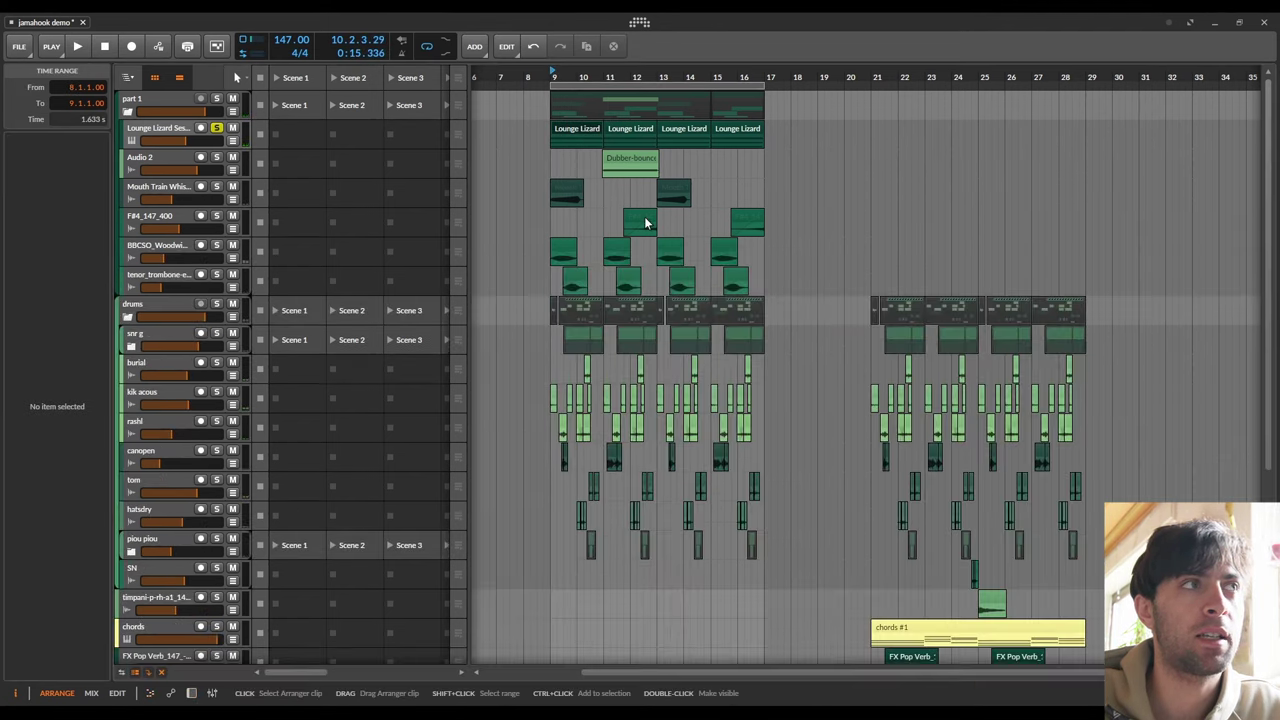
left_click(665, 198)
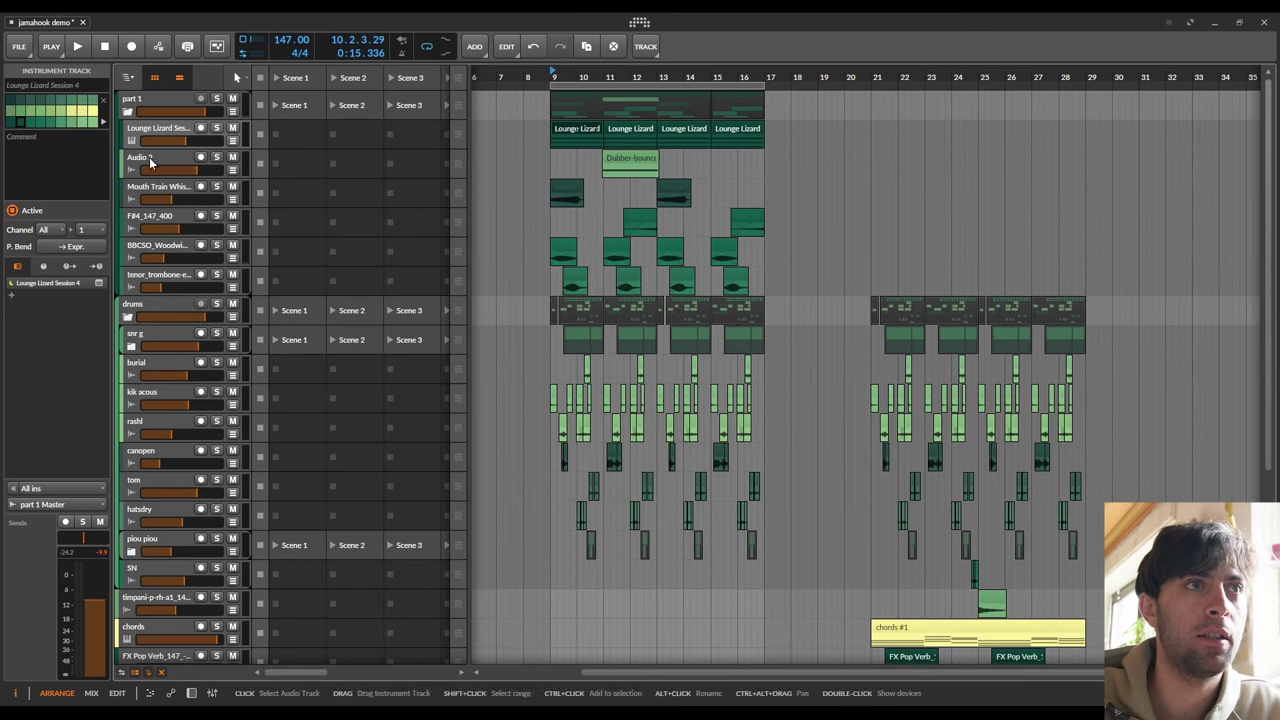
- Play the section from bar 9, then move the loop region to bars 21–29
key("space")
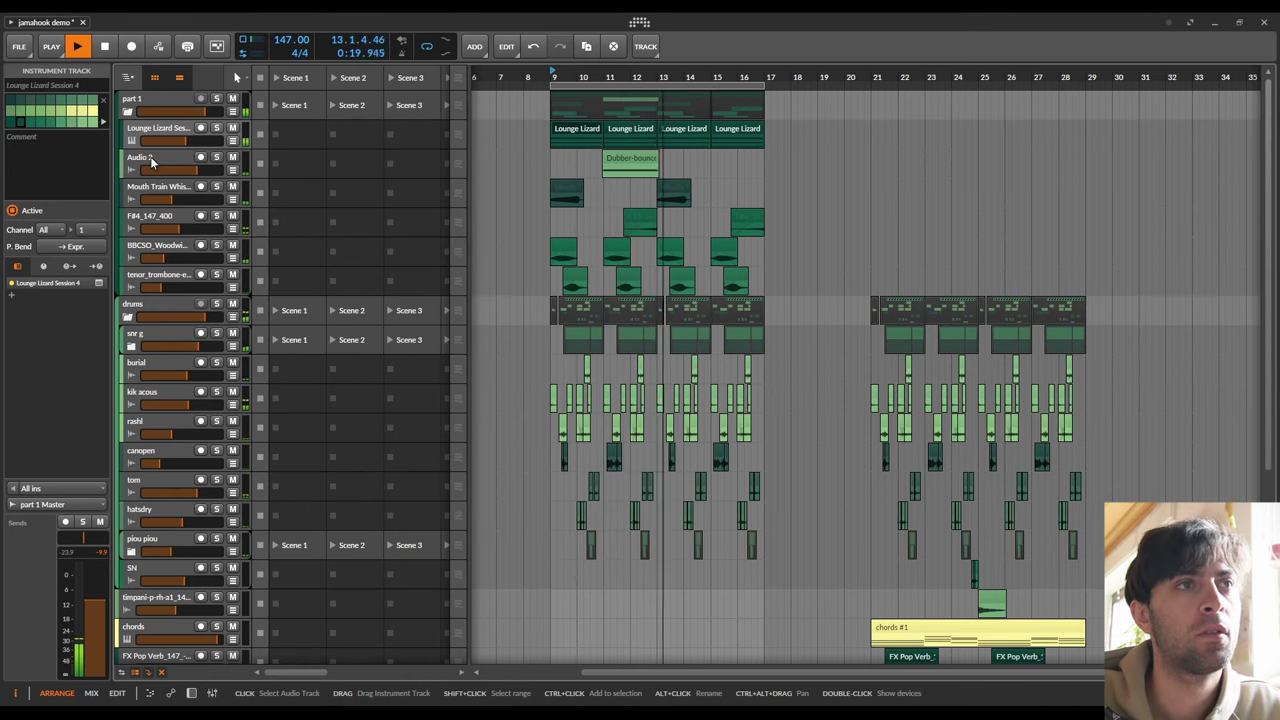
key("space")
left_click_drag(609, 93, 929, 105)
- Play the chords section from bar 21 with the chords track's Sampler device chain displayed
left_click(866, 80)
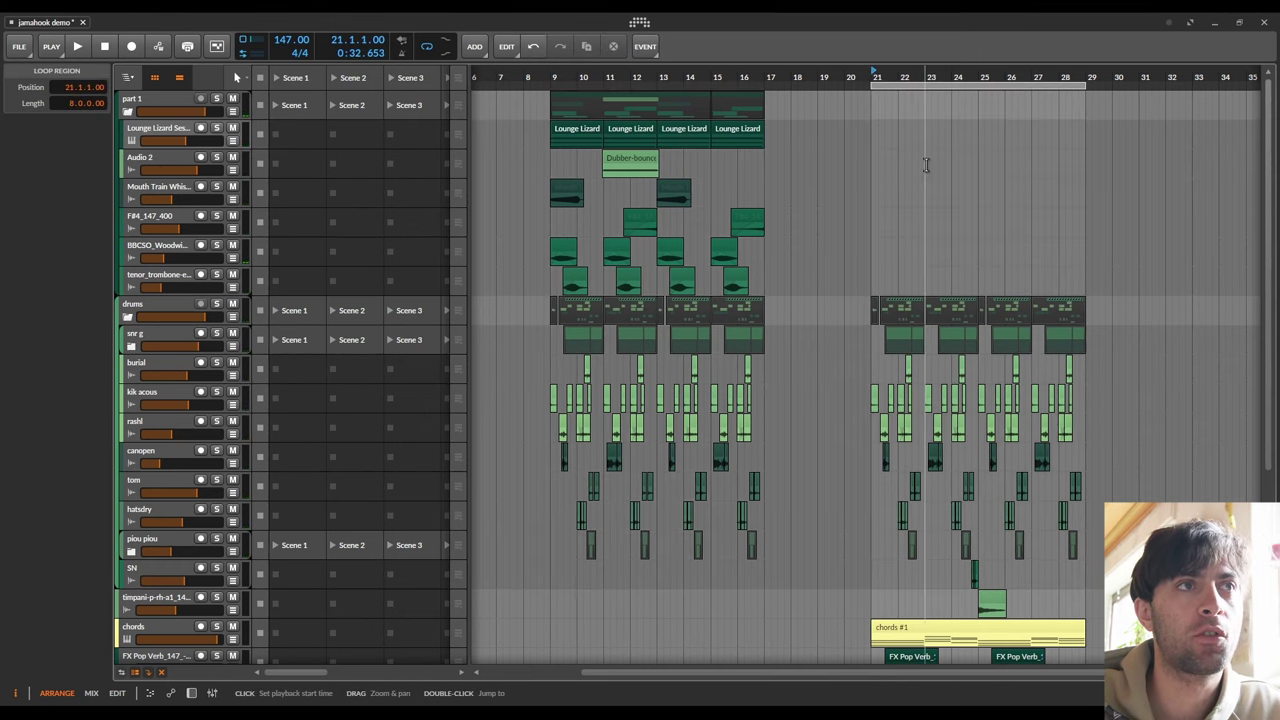
scroll(946, 272, "down", 5)
scroll(946, 272, "down", 1)
scroll(866, 310, "right", 2)
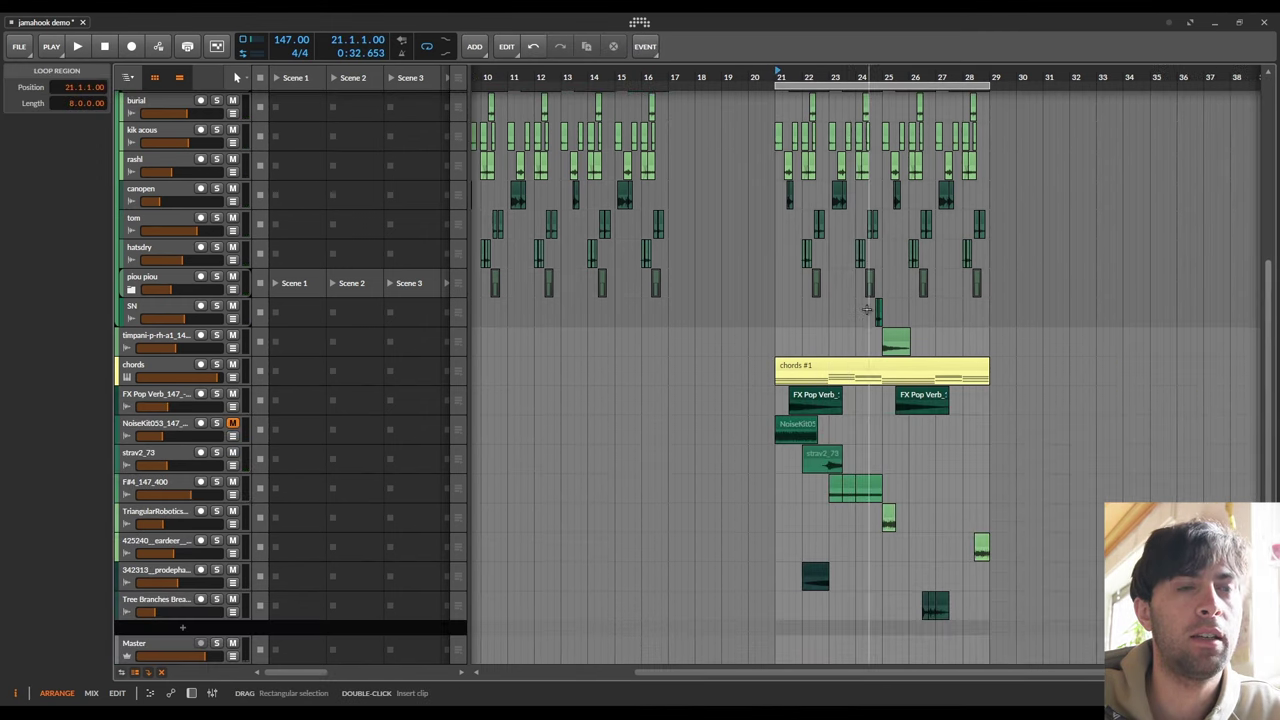
key("d")
scroll(880, 260, "down", 3)
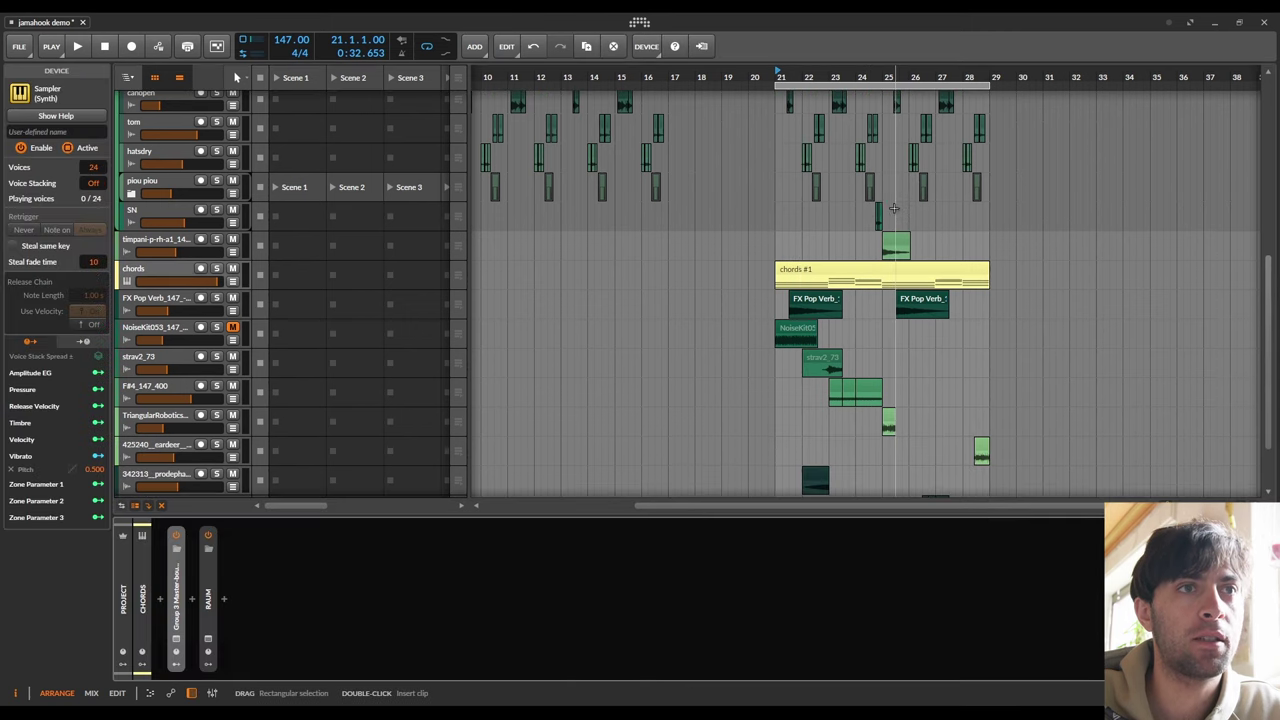
key("space")
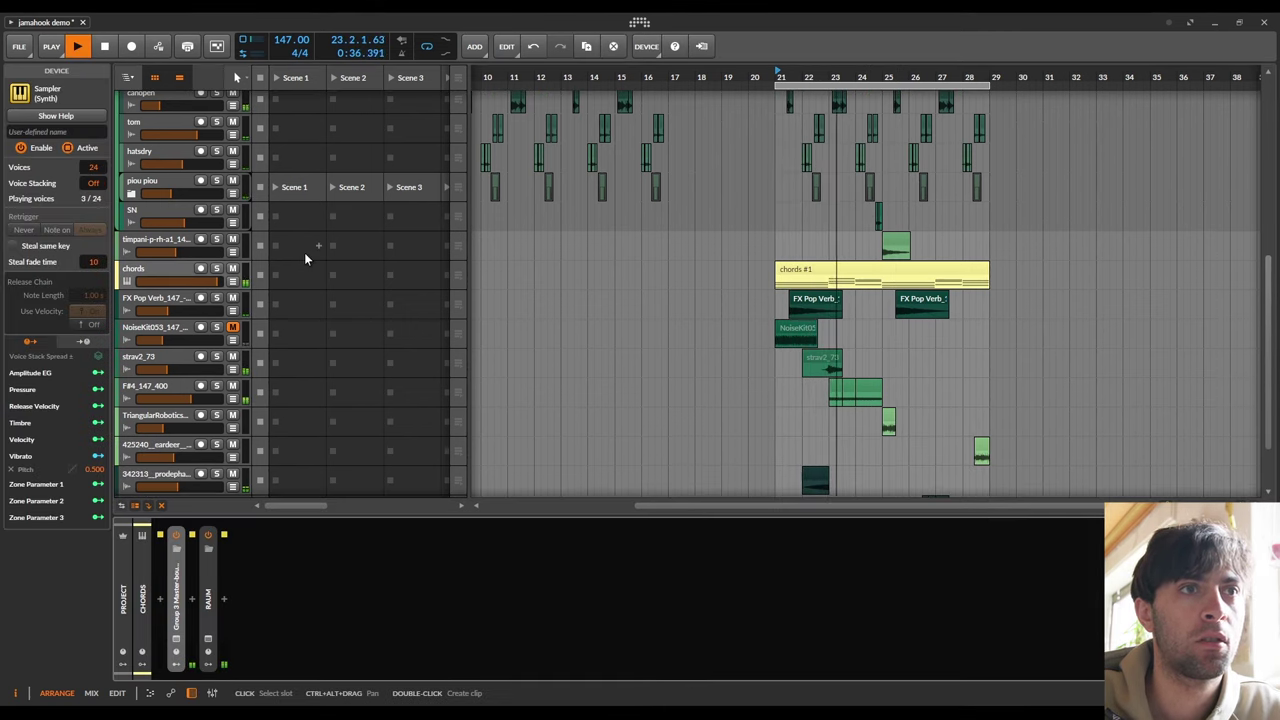
scroll(422, 255, "down", 3)
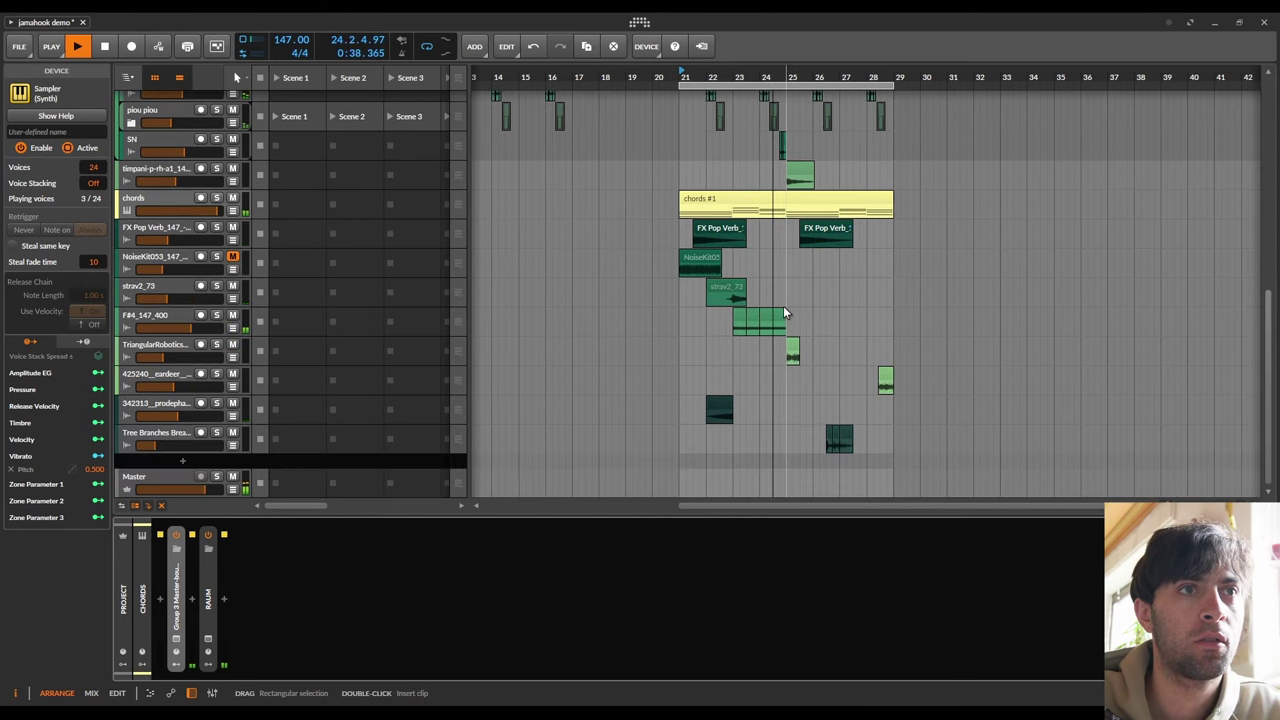
scroll(776, 300, "right", 2)
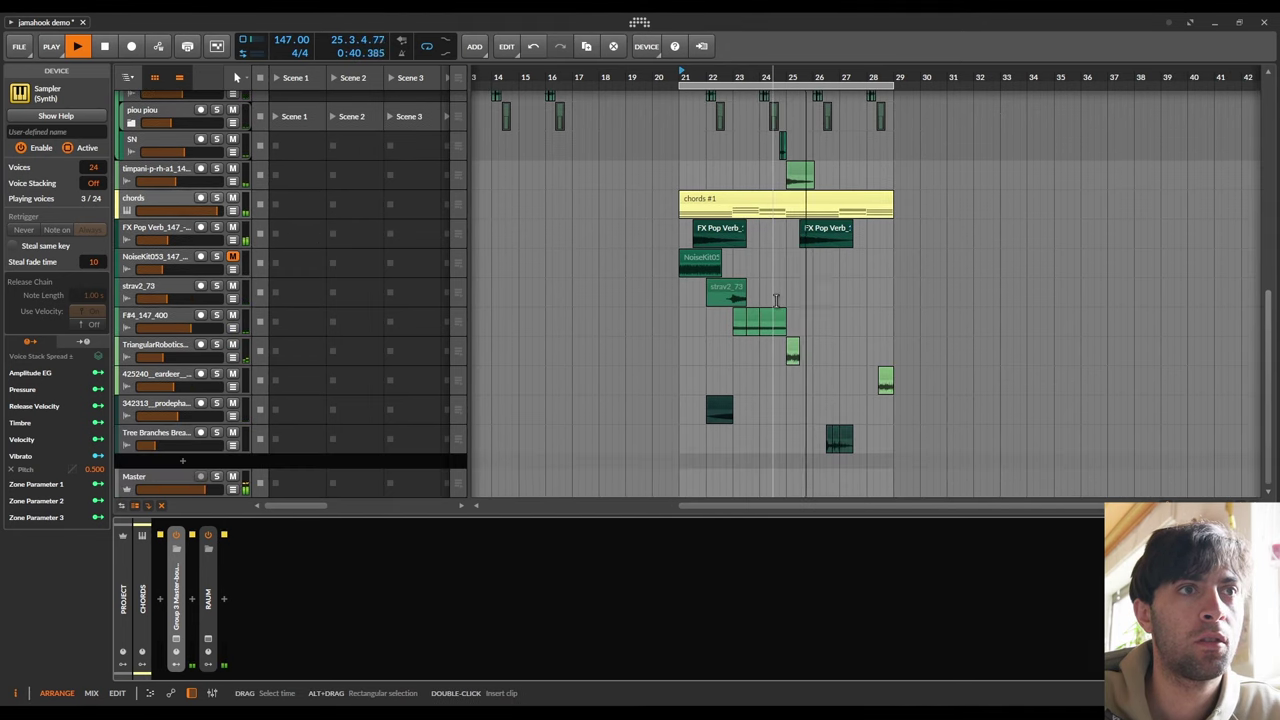
scroll(776, 300, "up", 3)
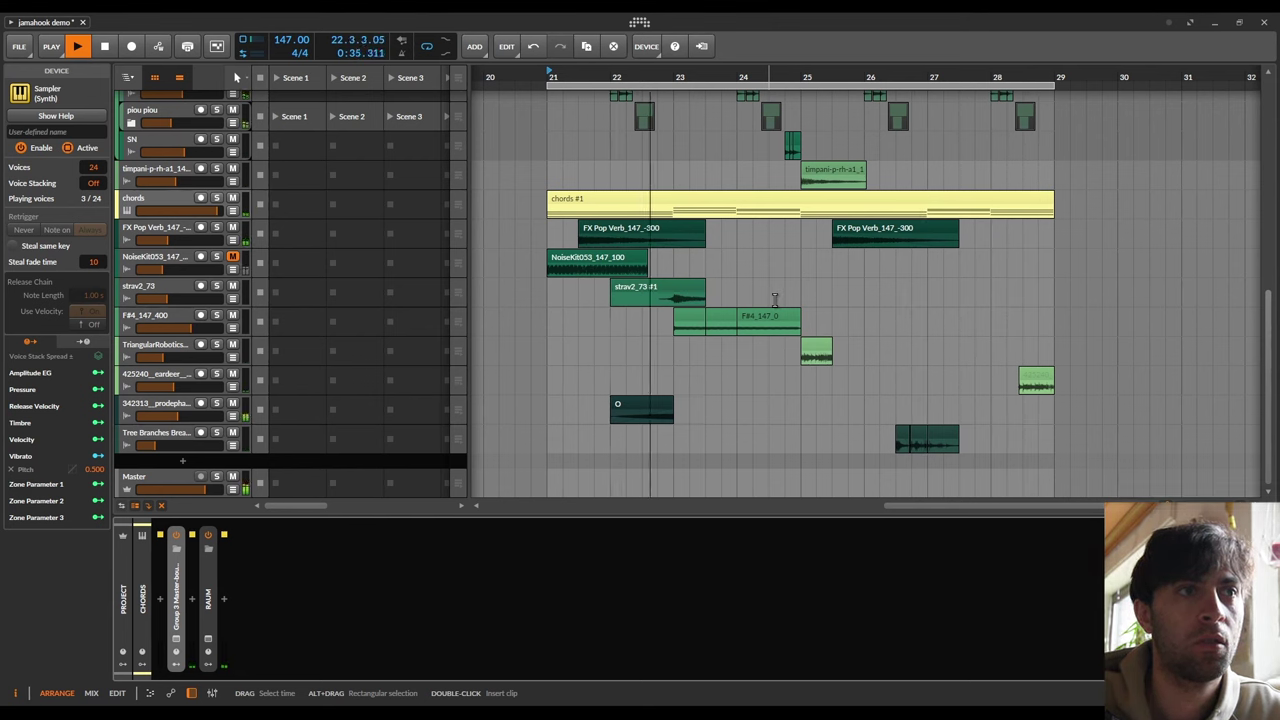
- Audition strav2_73 and 342313 soloed together, then unsolo them and replay the full mix
key("space")
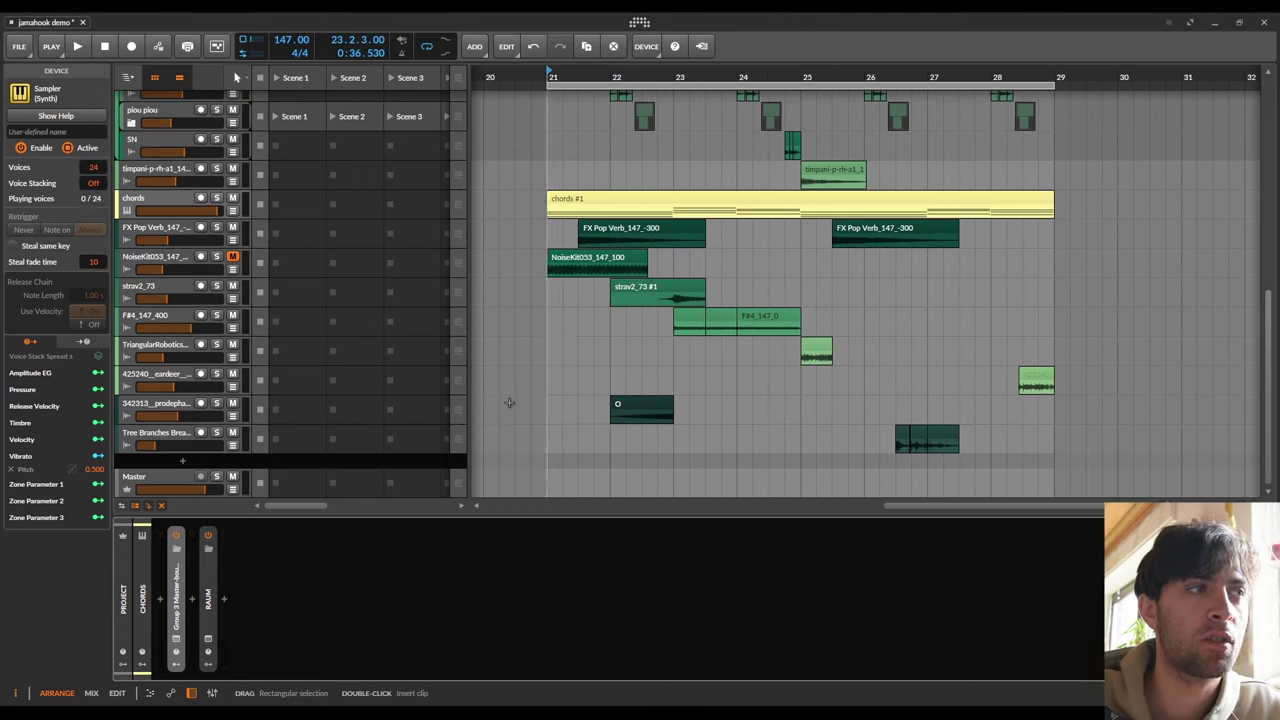
left_click(216, 403)
left_click(216, 286)
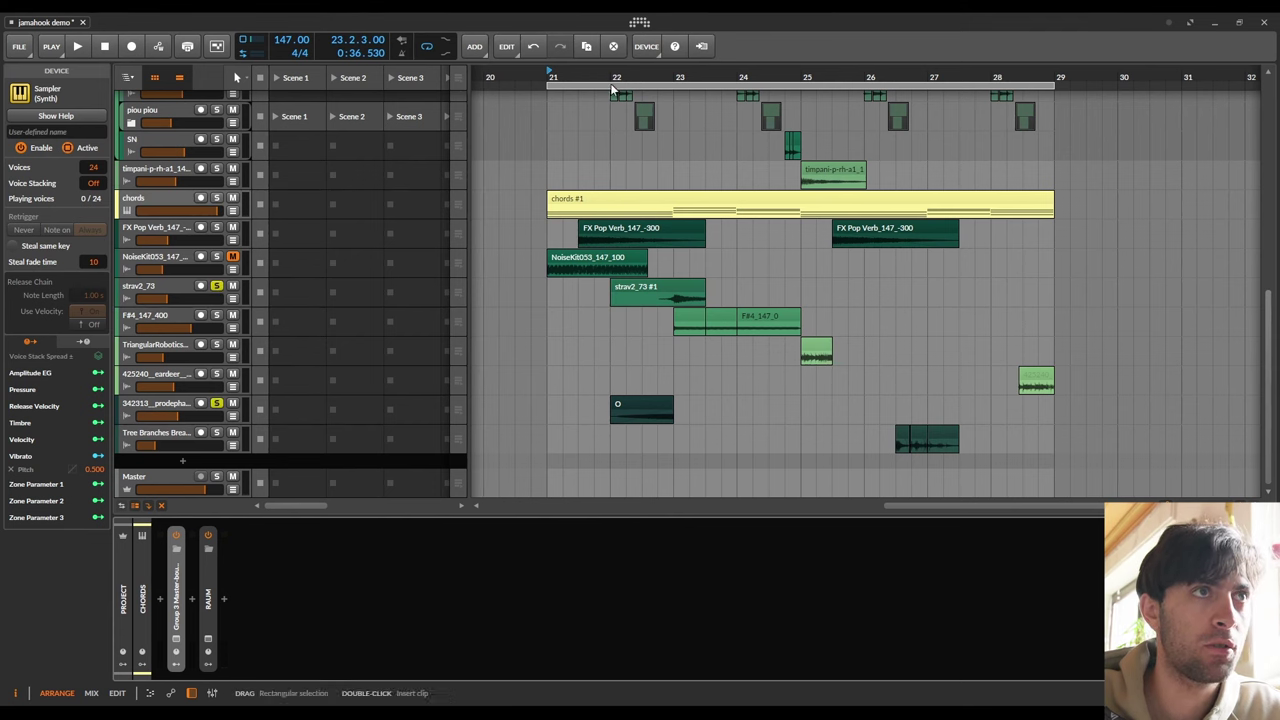
key("space")
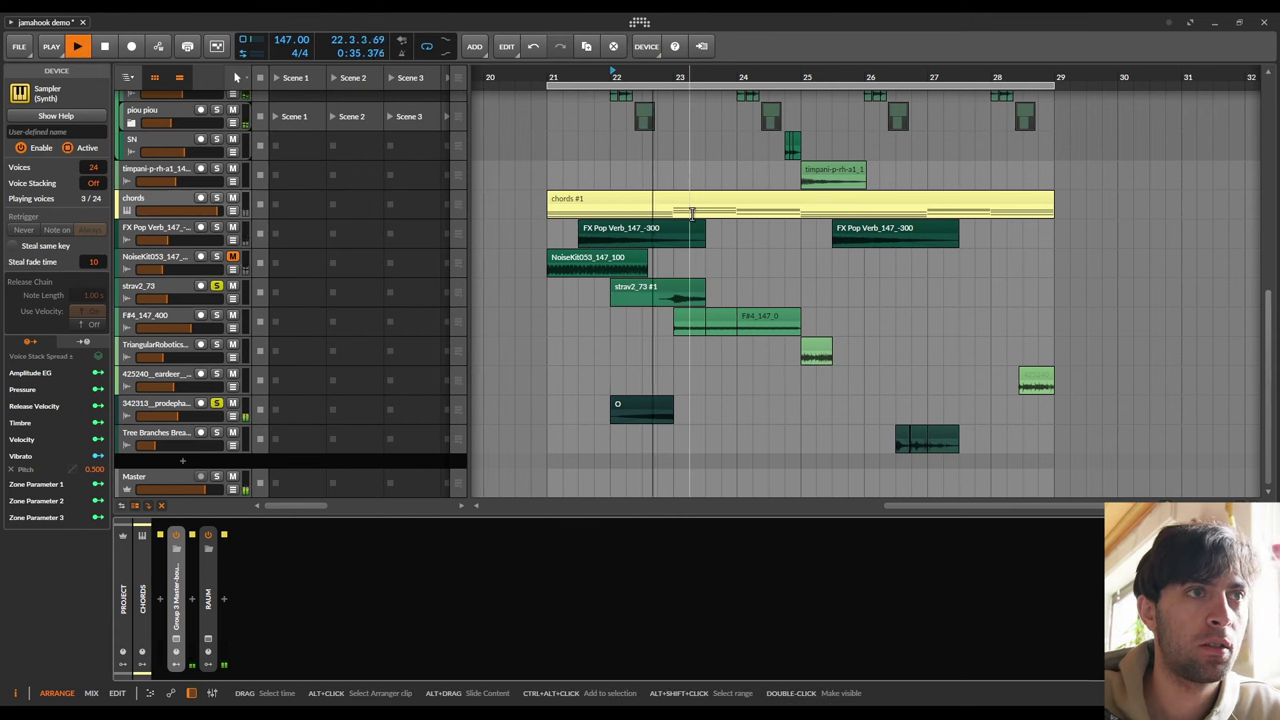
key("space")
left_click(216, 403)
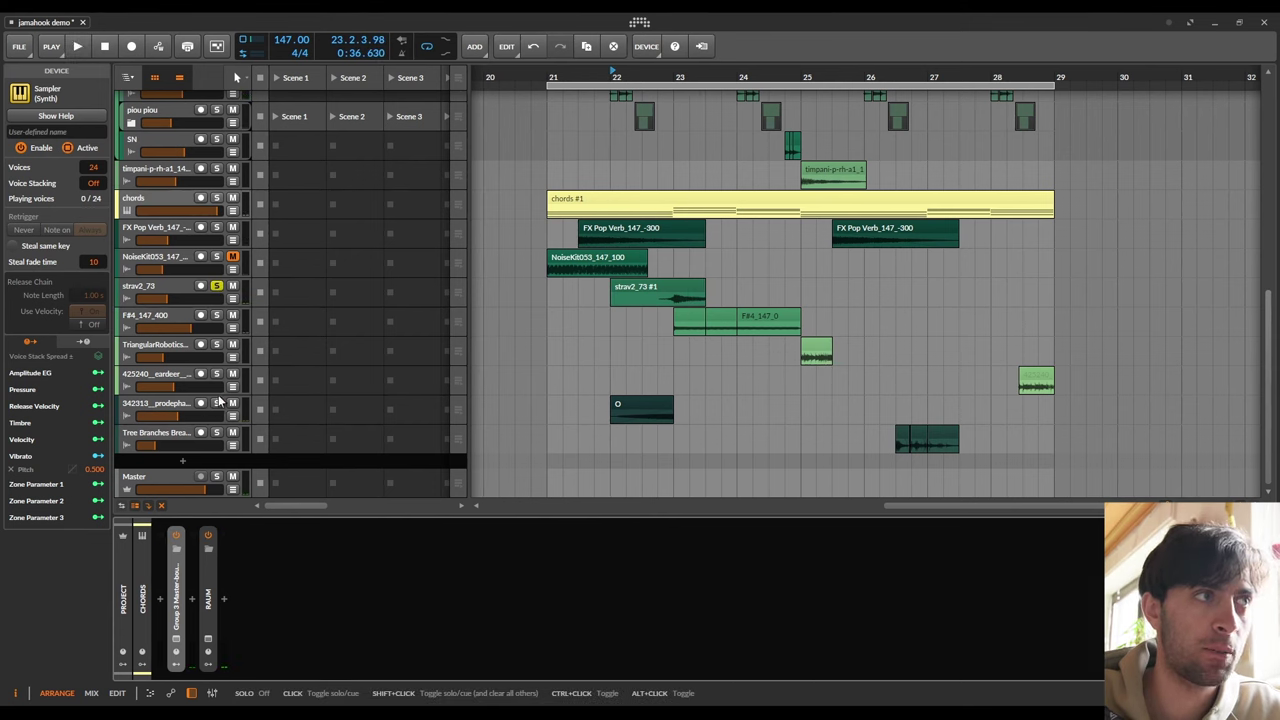
left_click(216, 286)
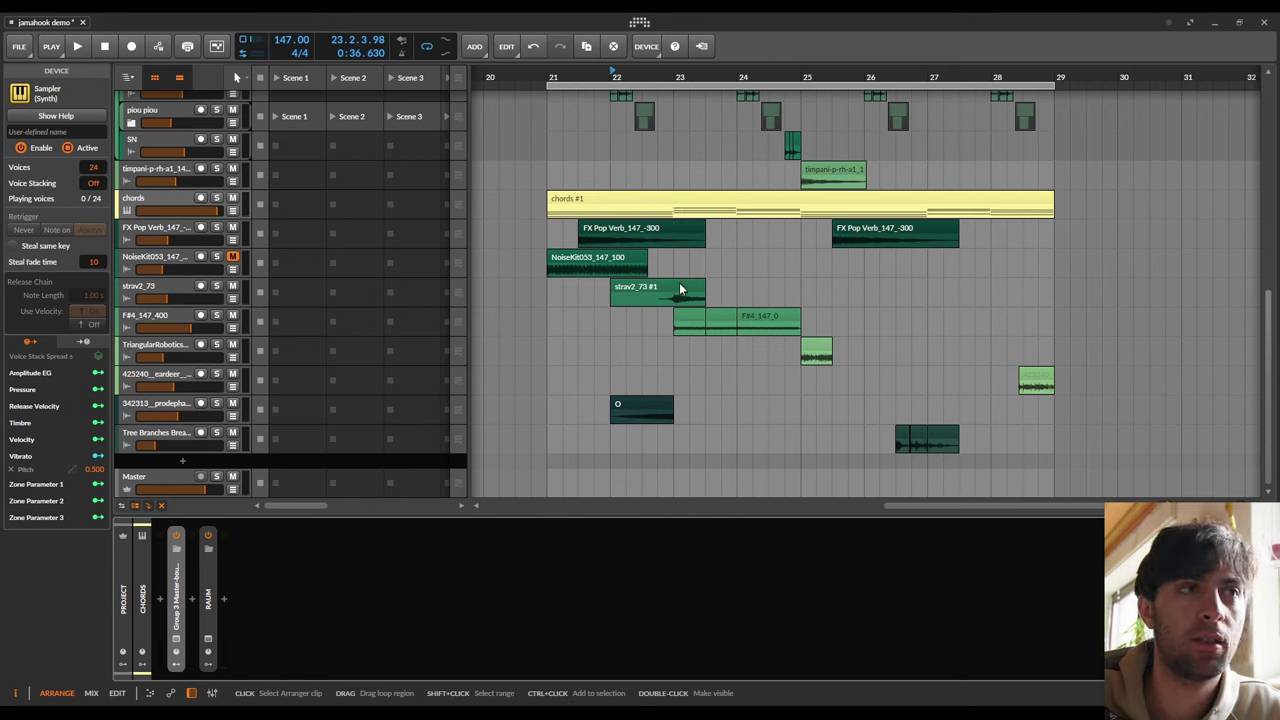
key("space")
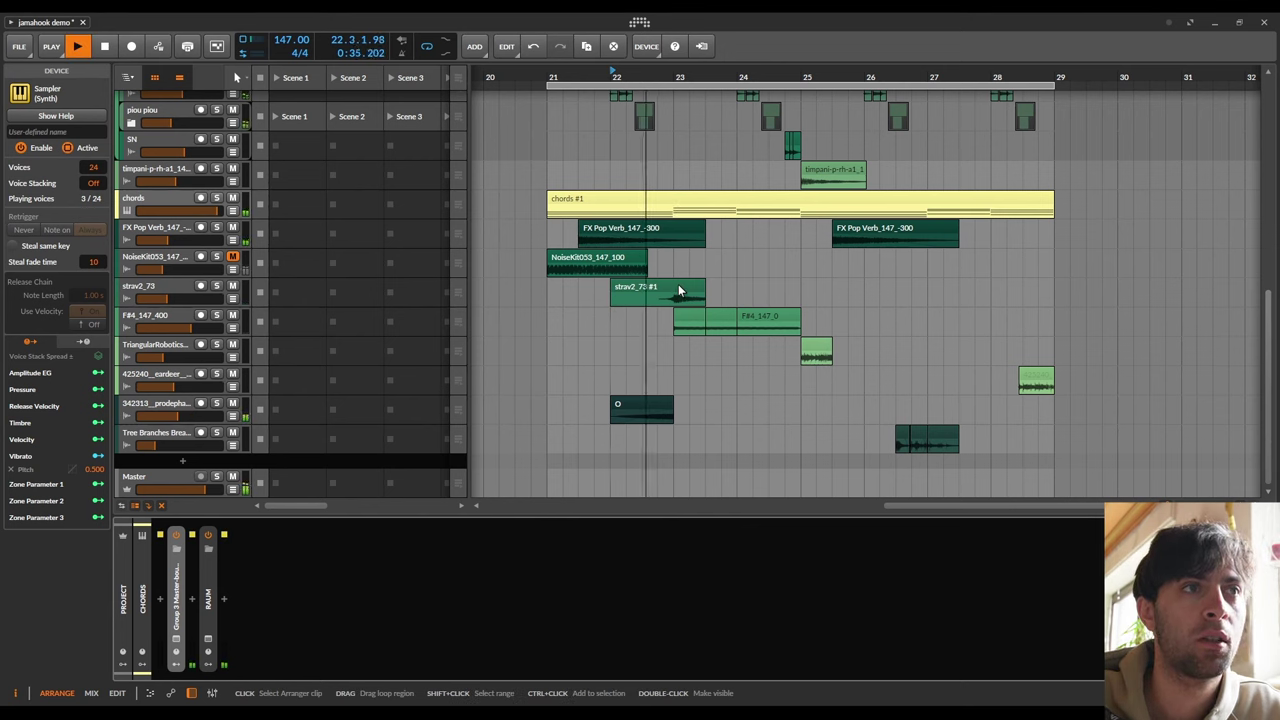
key("space")
- Play from bar 21 with the FX Pop Verb track soloed, then unsolo it
left_click(575, 203)
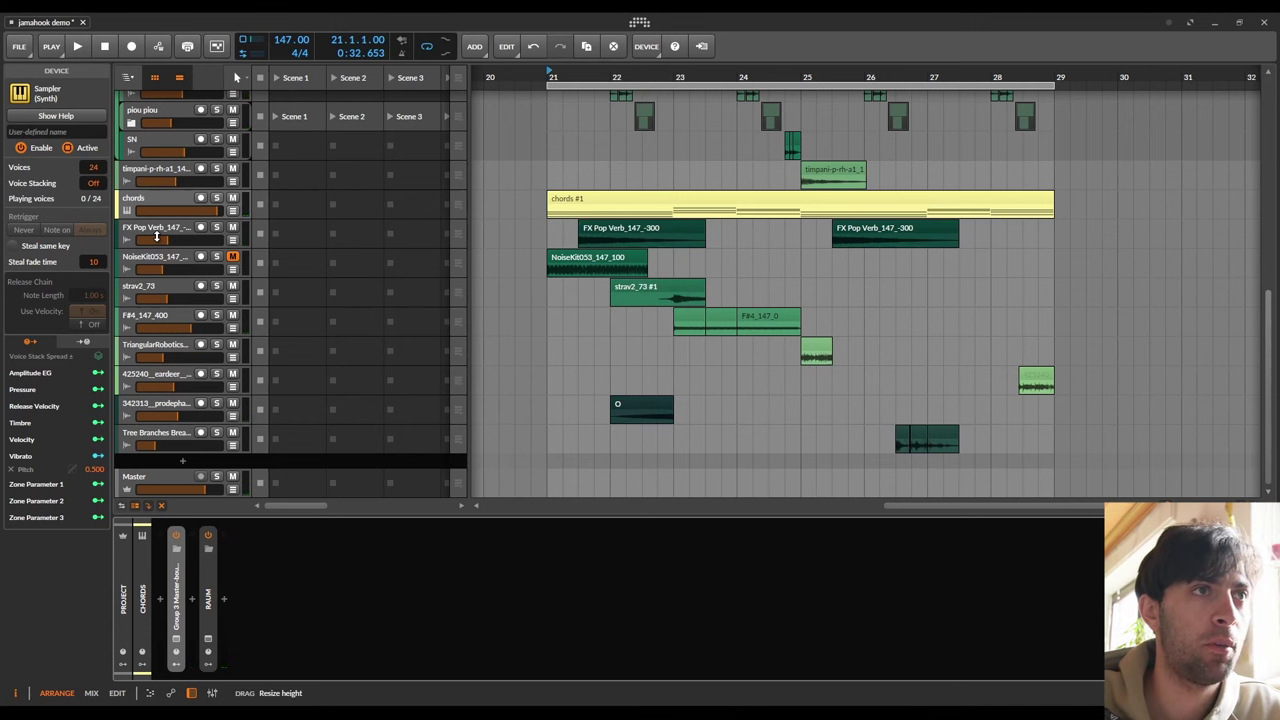
key("space")
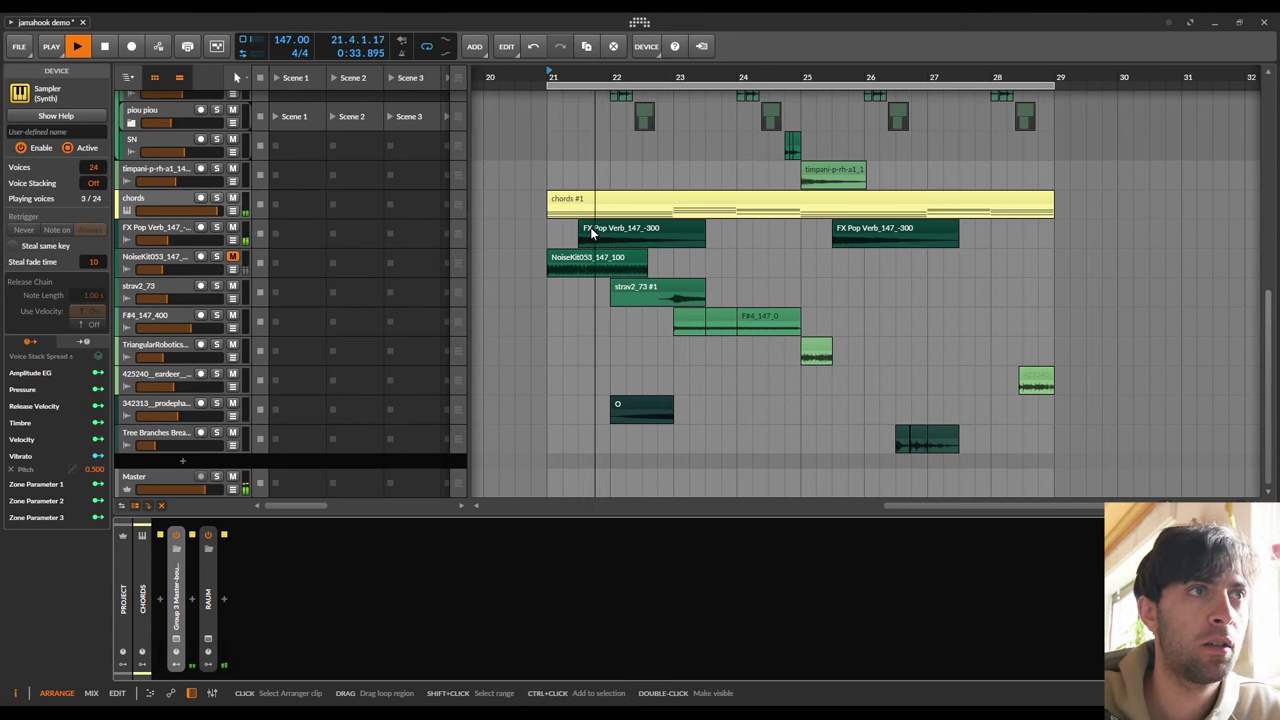
left_click(217, 228)
key("space")
left_click(217, 228)
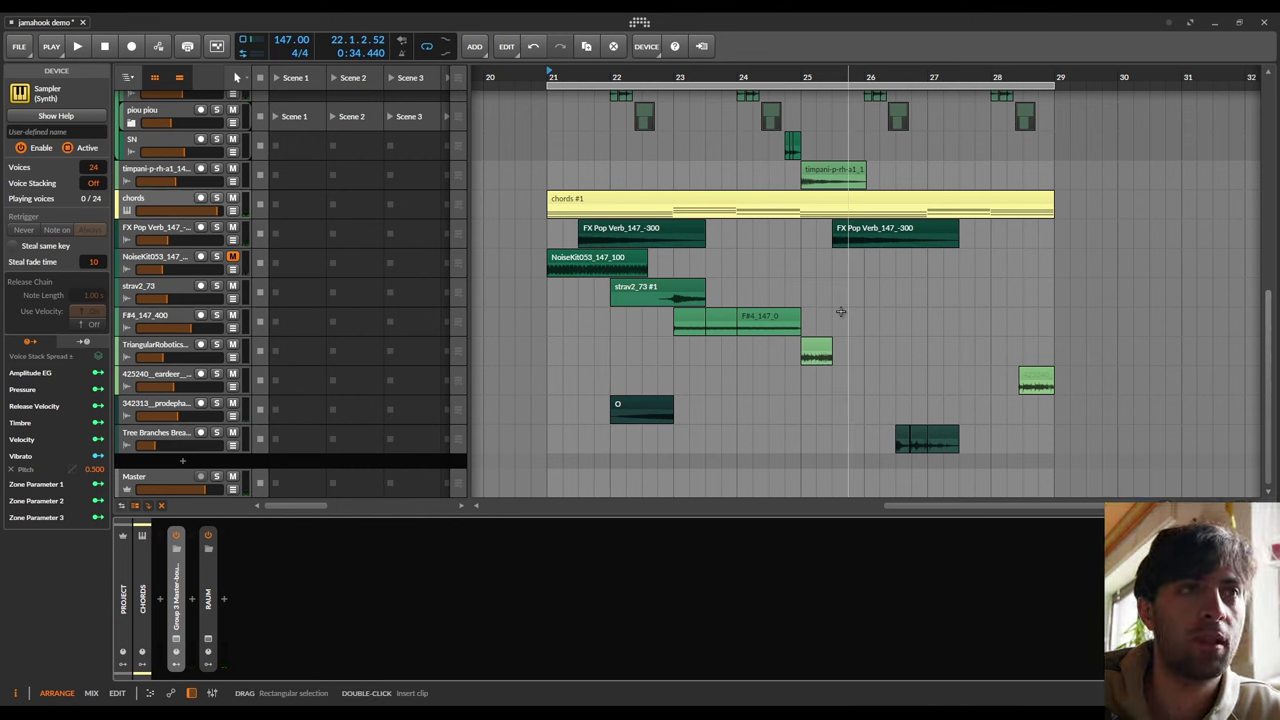
scroll(840, 312, "up", 5)
- Start playback from bar 25 and switch Jamahook to RHYTHM matches
left_click(723, 375)
key("space")
key("space")
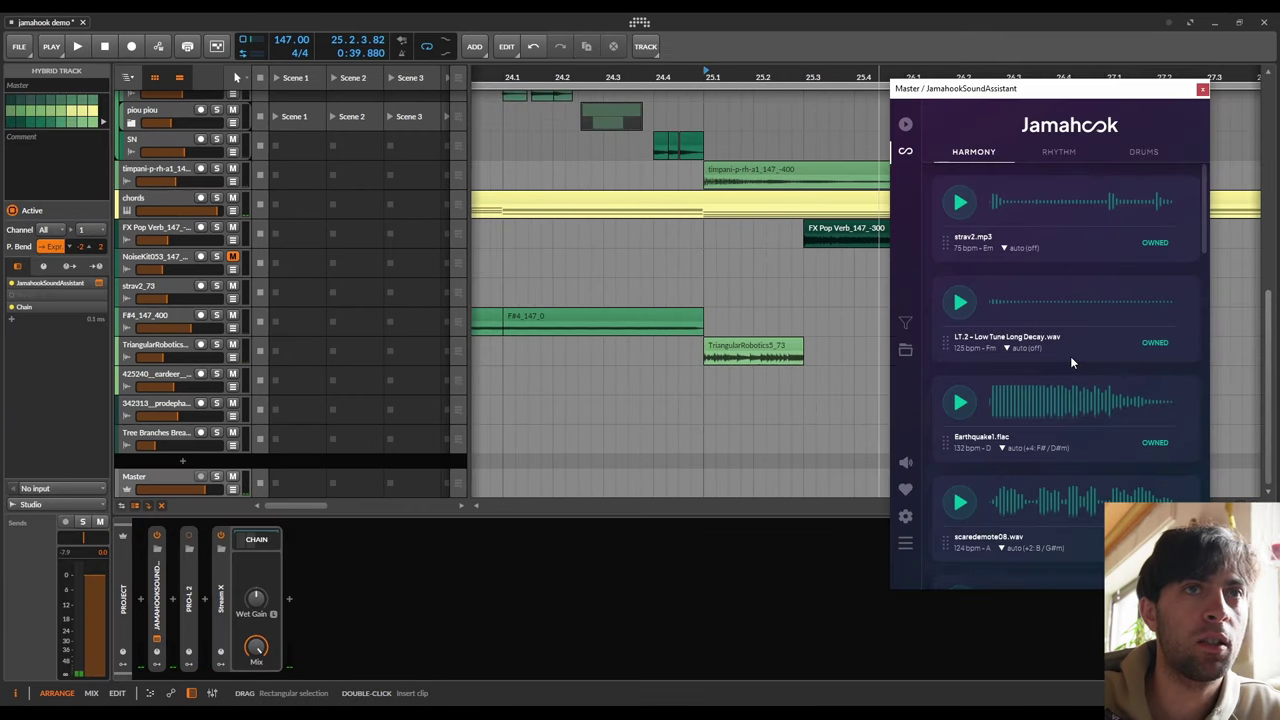
left_click(1051, 150)
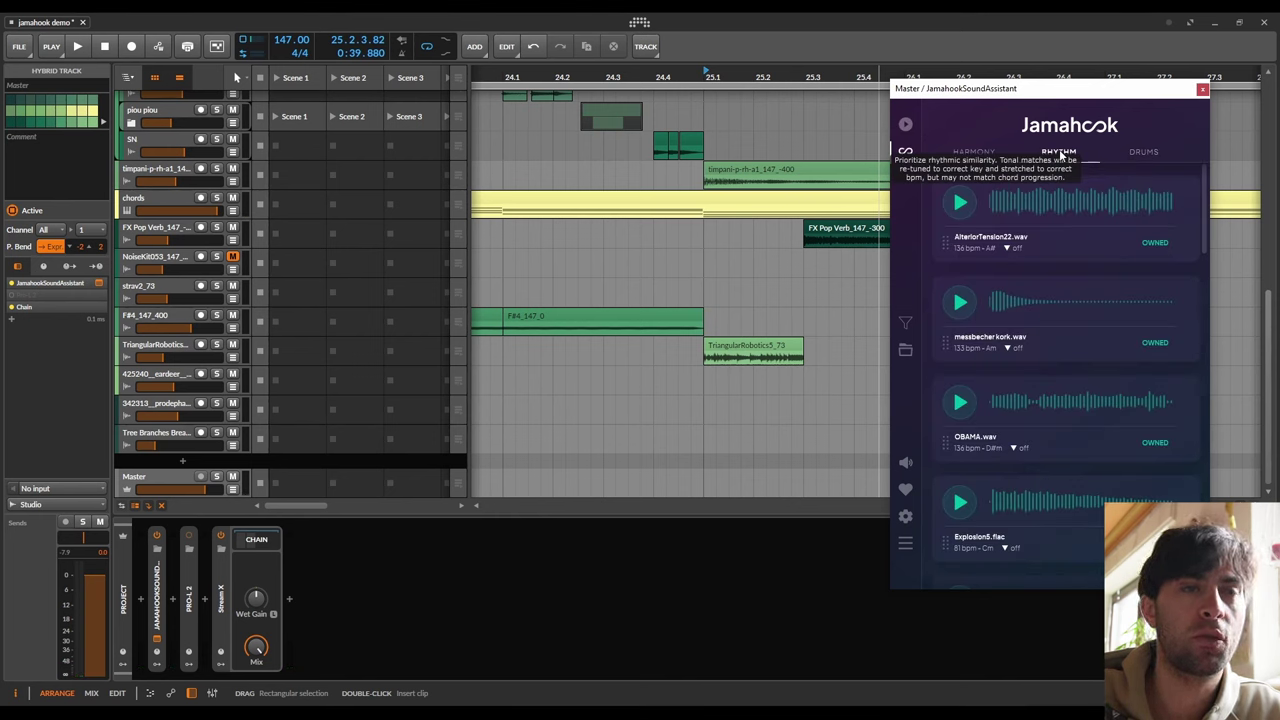
- Preview the AlteriorTension22, messbecher kork, OBAMA.wav and Explosion5.flac samples
left_click(960, 203)
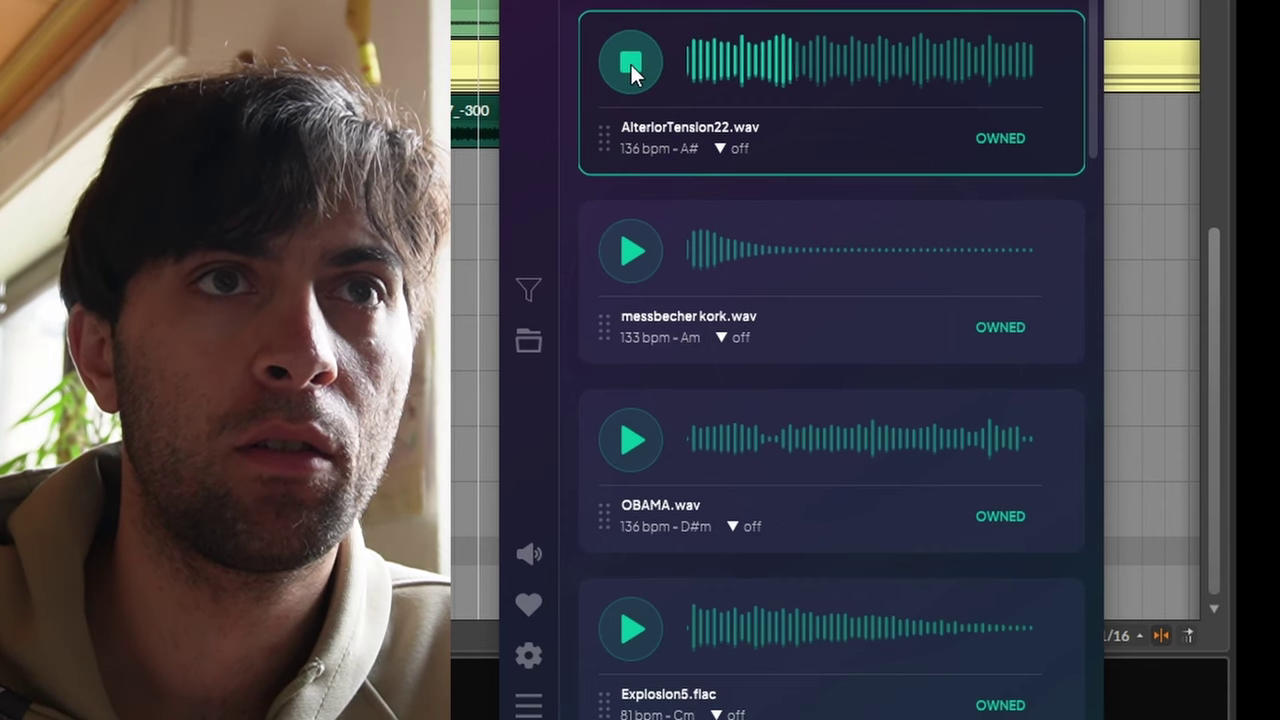
left_click(631, 64)
left_click(625, 250)
left_click(631, 440)
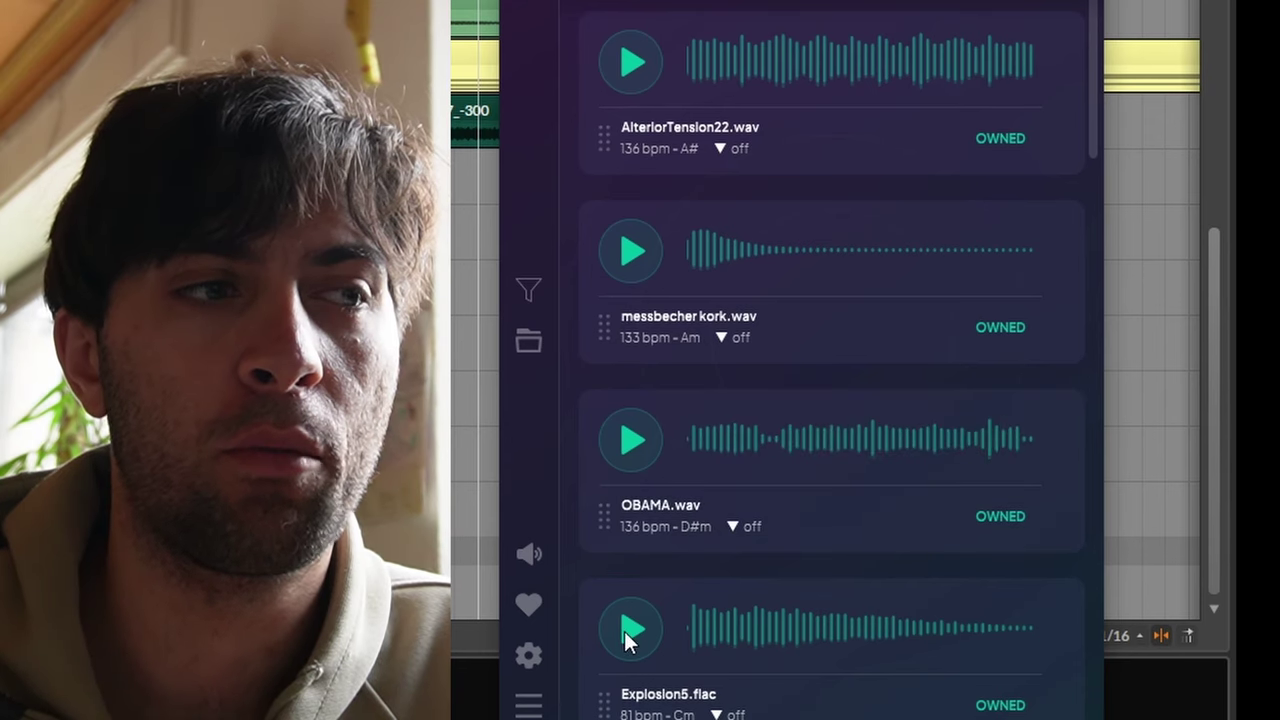
left_click(630, 628)
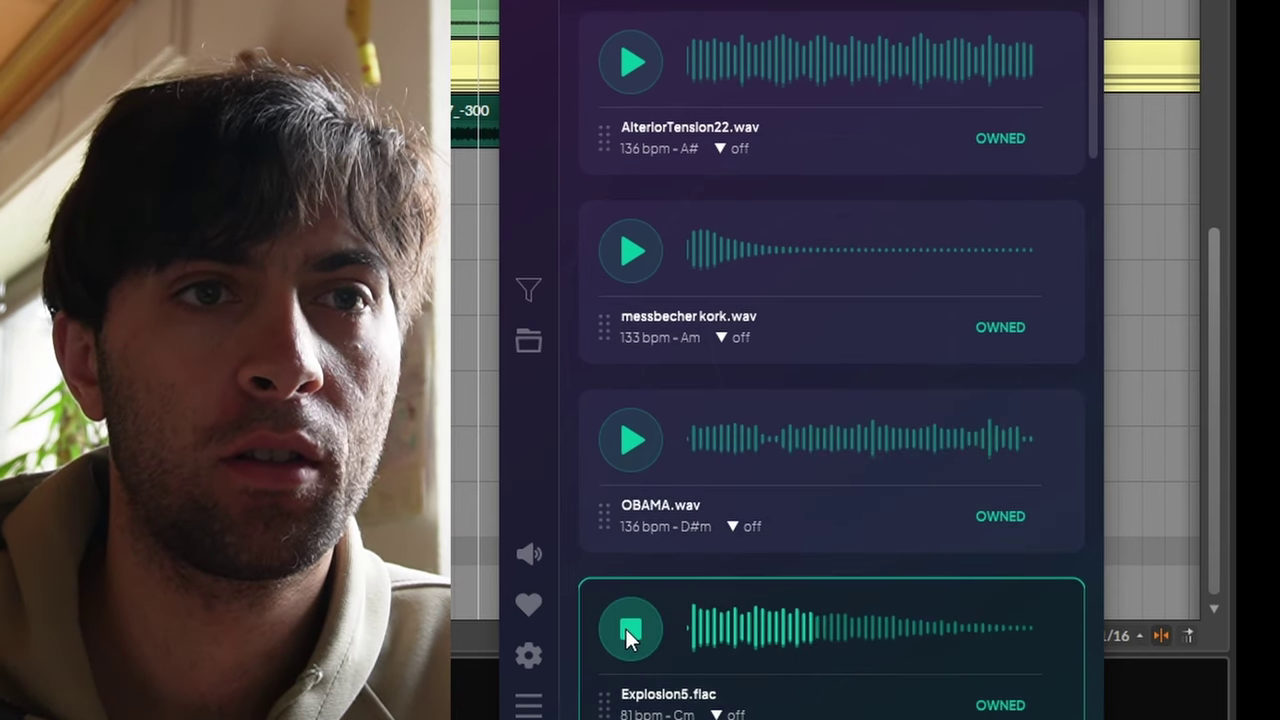
- Preview the next messbecher kork.wav, Splashing18.wav and further suggested samples down the list
scroll(626, 629, "down", 2)
left_click(630, 570)
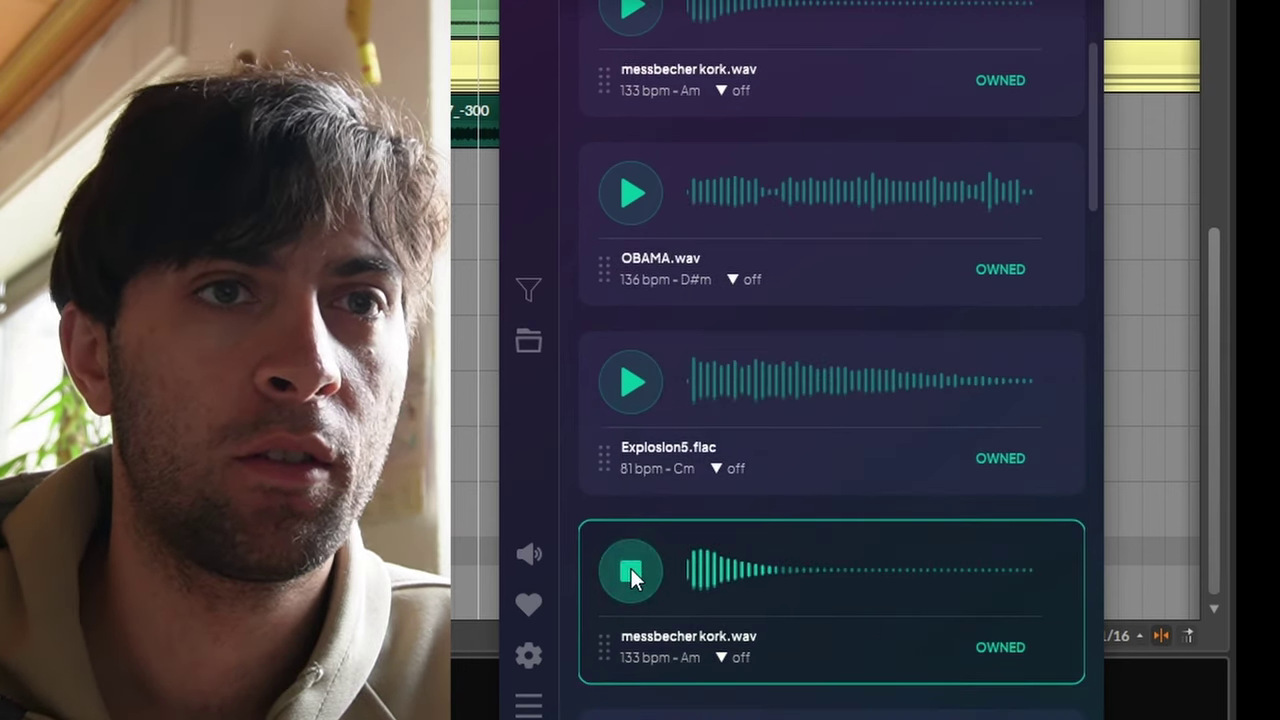
scroll(632, 568, "down", 2)
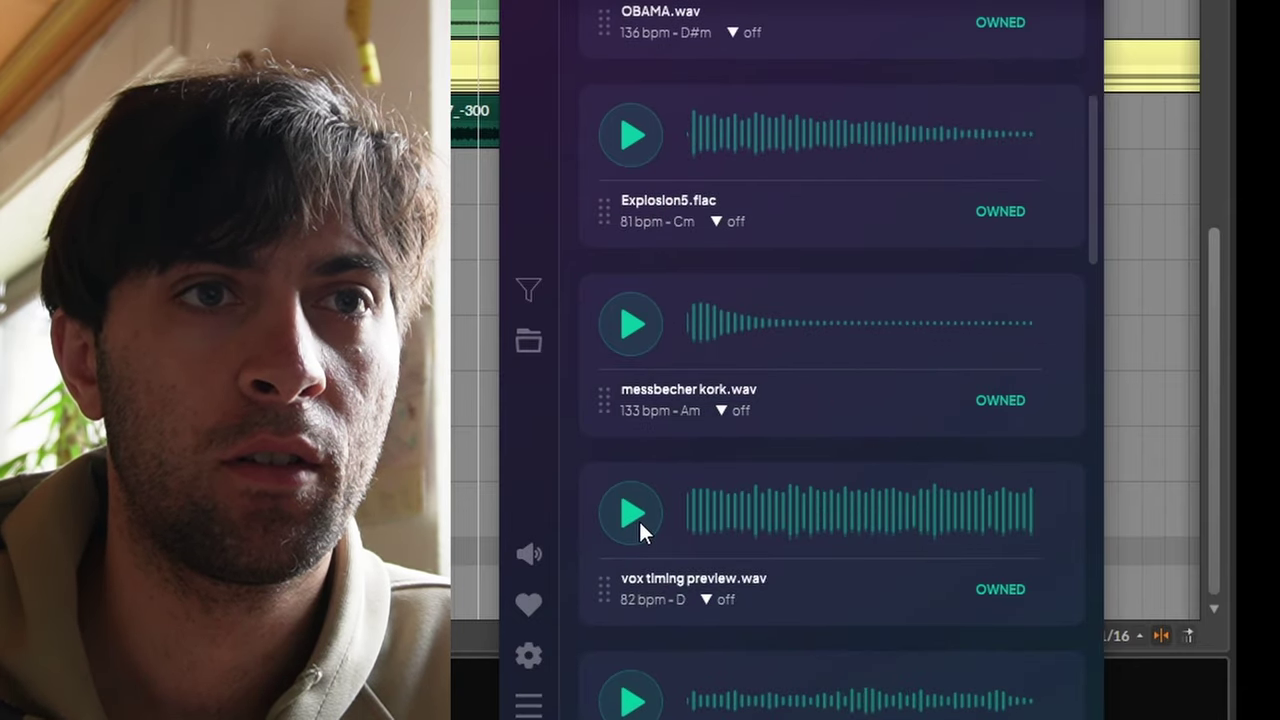
left_click(634, 695)
scroll(638, 693, "down", 2)
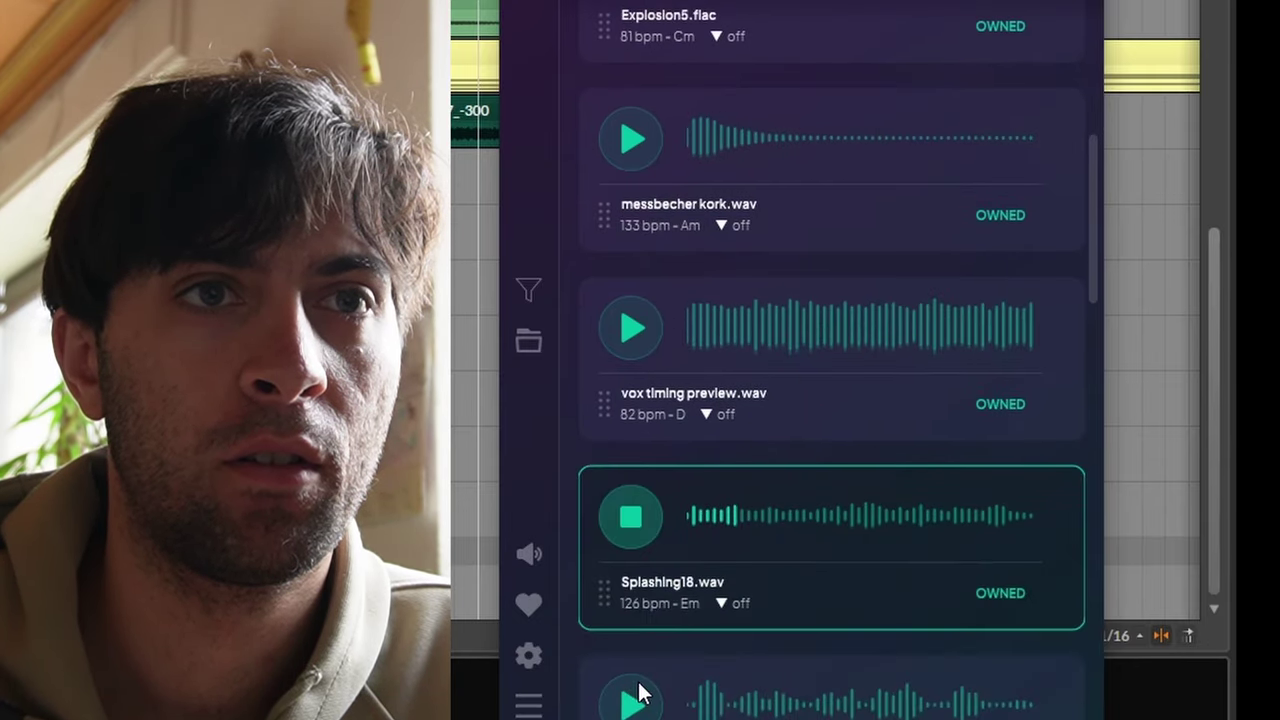
left_click(634, 706)
scroll(634, 706, "down", 2)
left_click(632, 704)
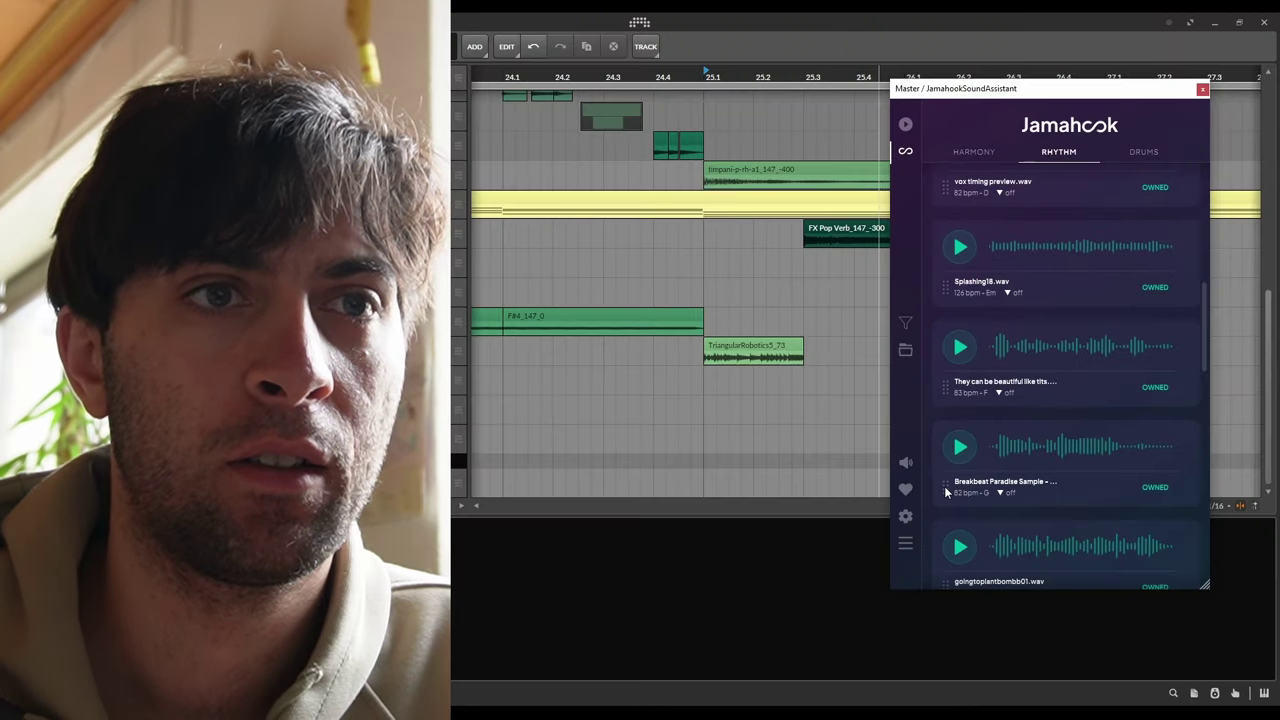
- Drag the Breakbeat Paradise sample from Jamahook onto a track in the arranger
left_click_drag(960, 446, 703, 435)
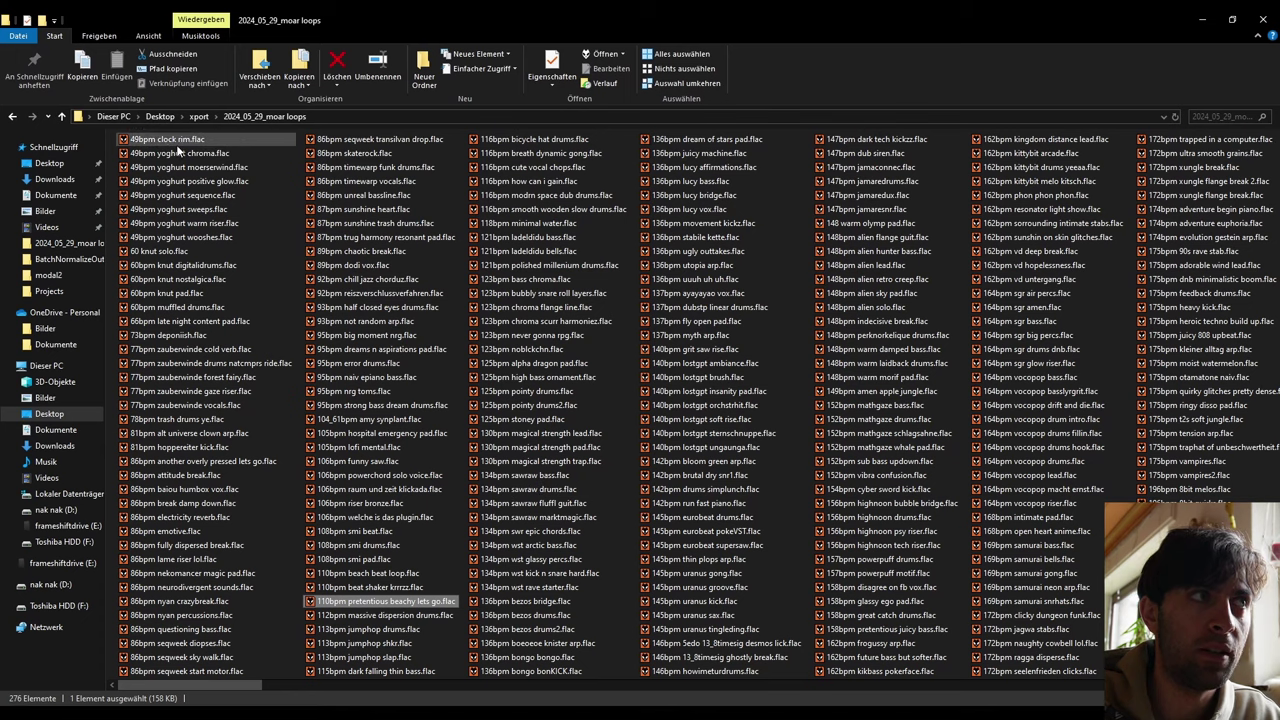
- Select all 276 loop files in the 2024_05_29_moar loops folder
left_click(179, 141)
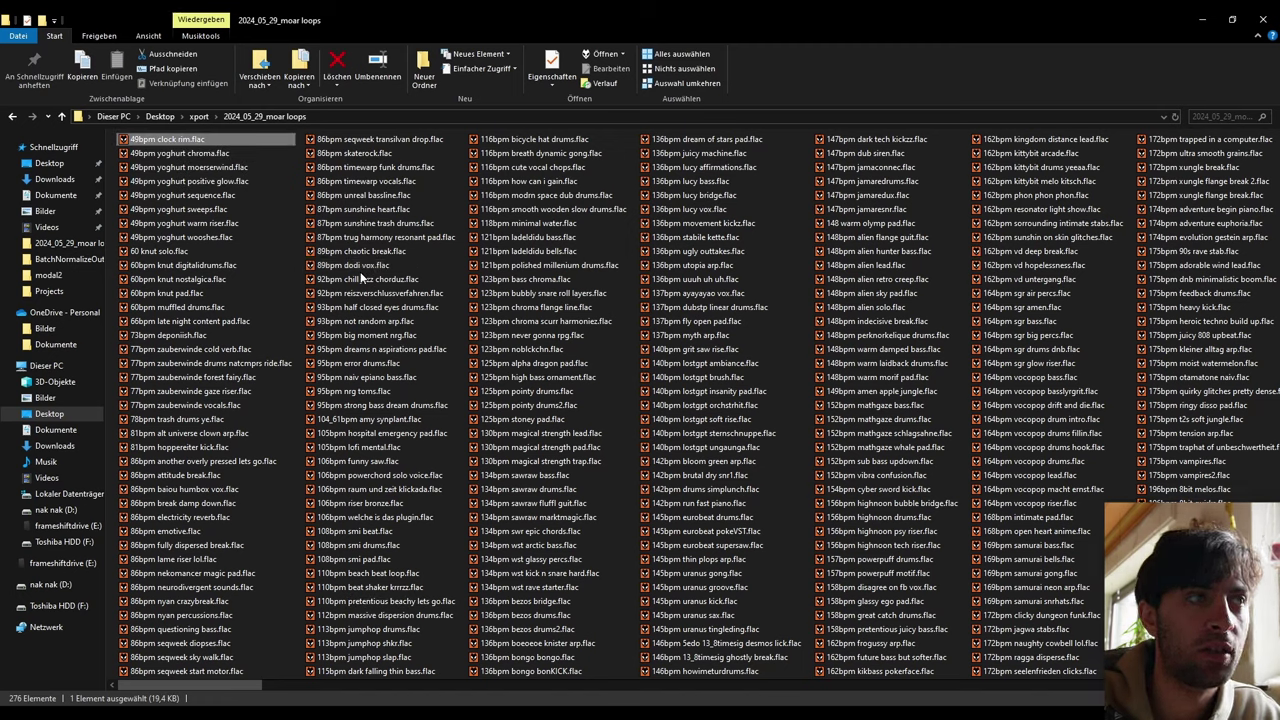
scroll(362, 279, "down", 3)
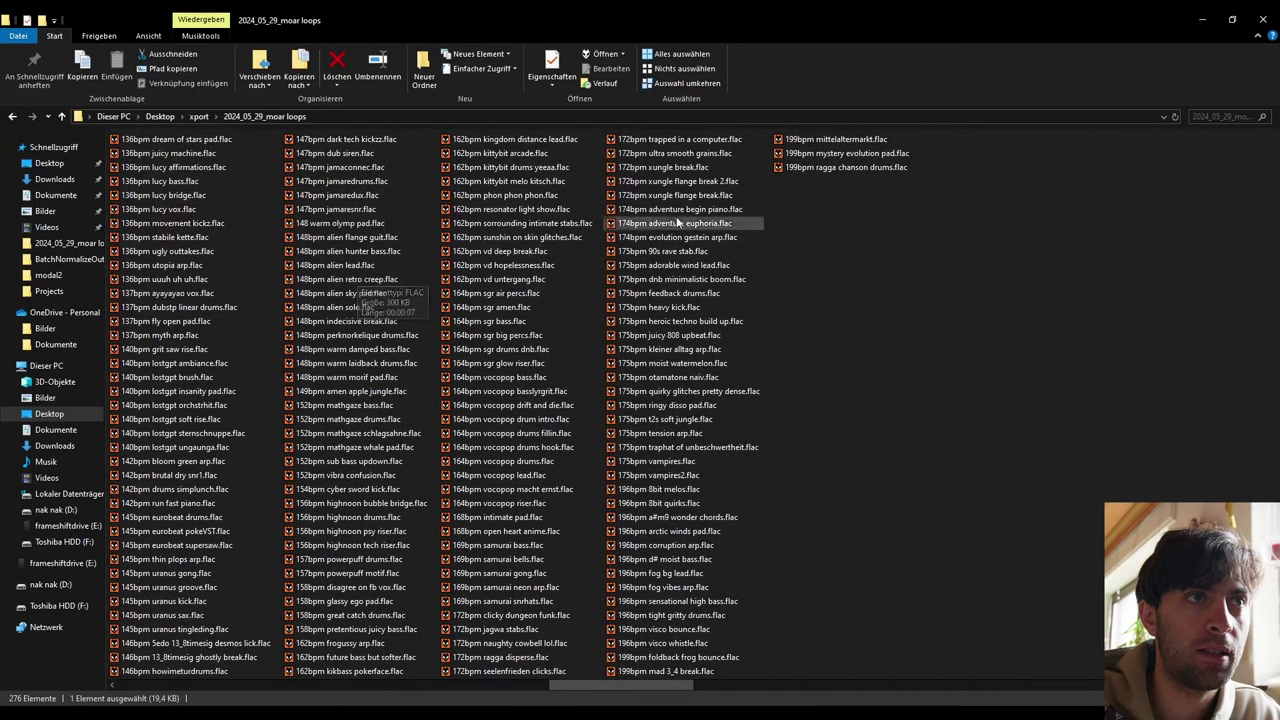
left_click(853, 171)
scroll(730, 250, "up", 3)
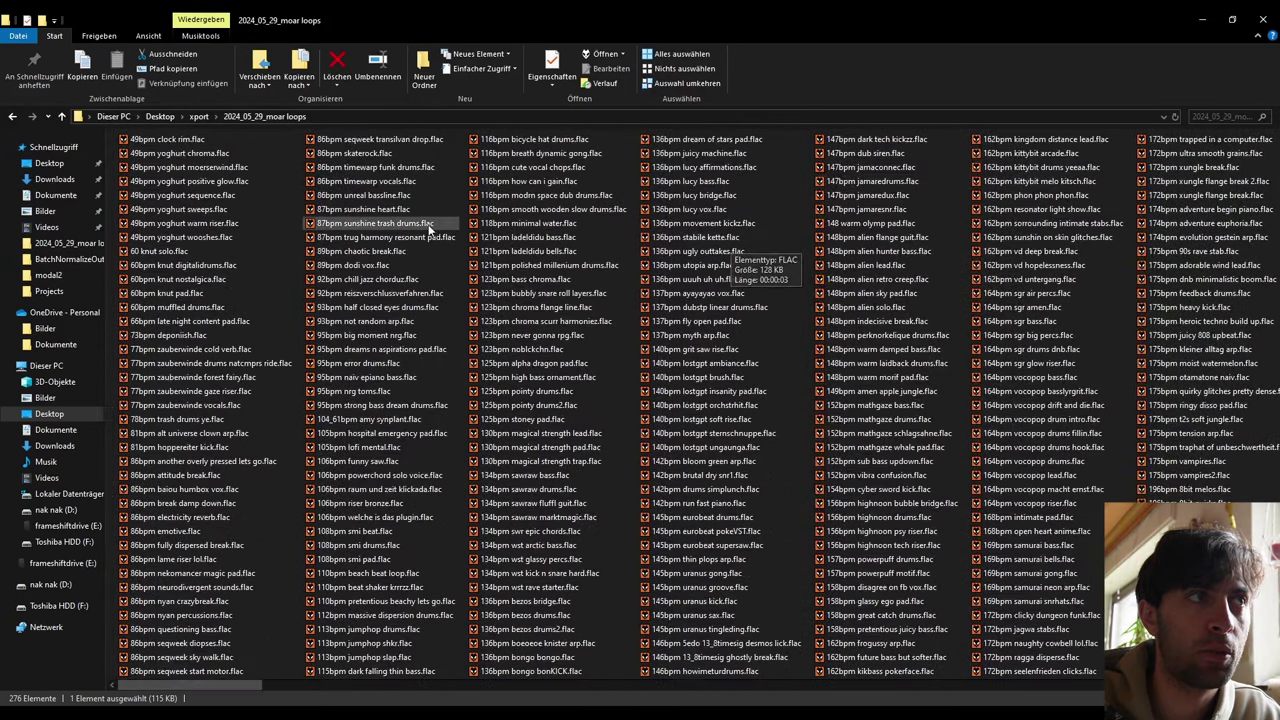
key("ctrl+a")
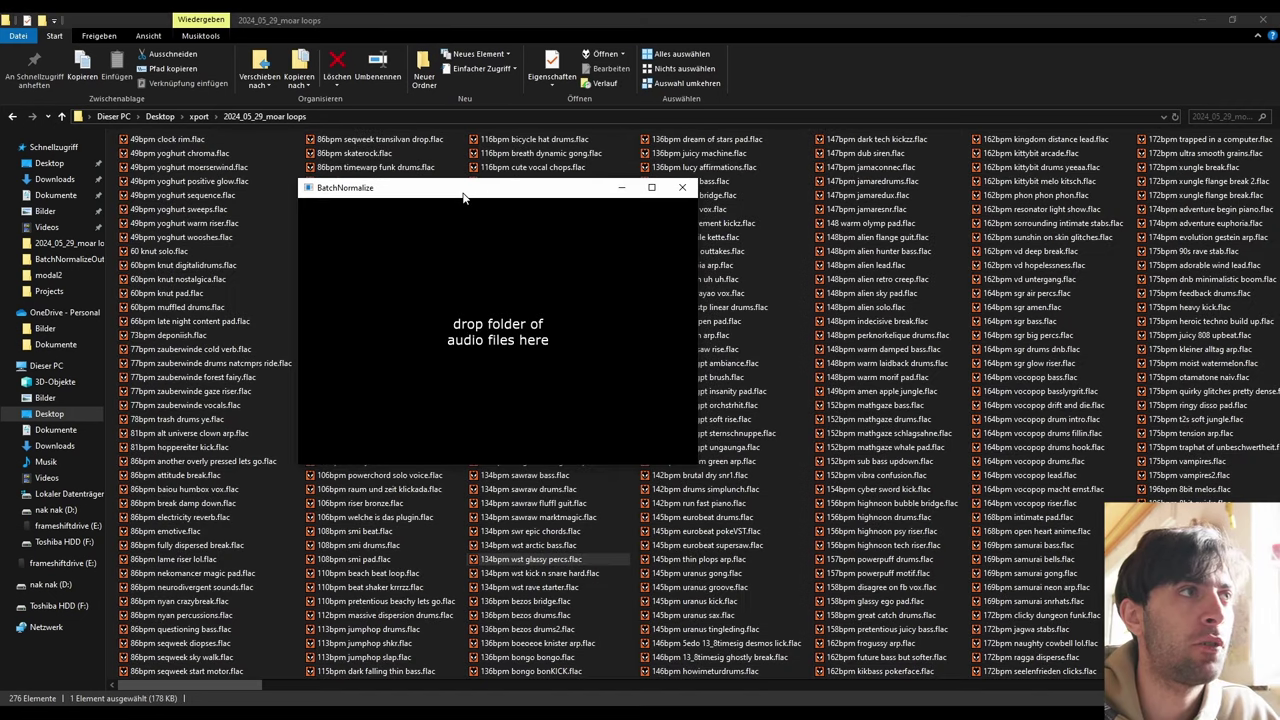
- Select just the 49bpm clock rim loop and bring BatchNormalize to the front
left_click(189, 139)
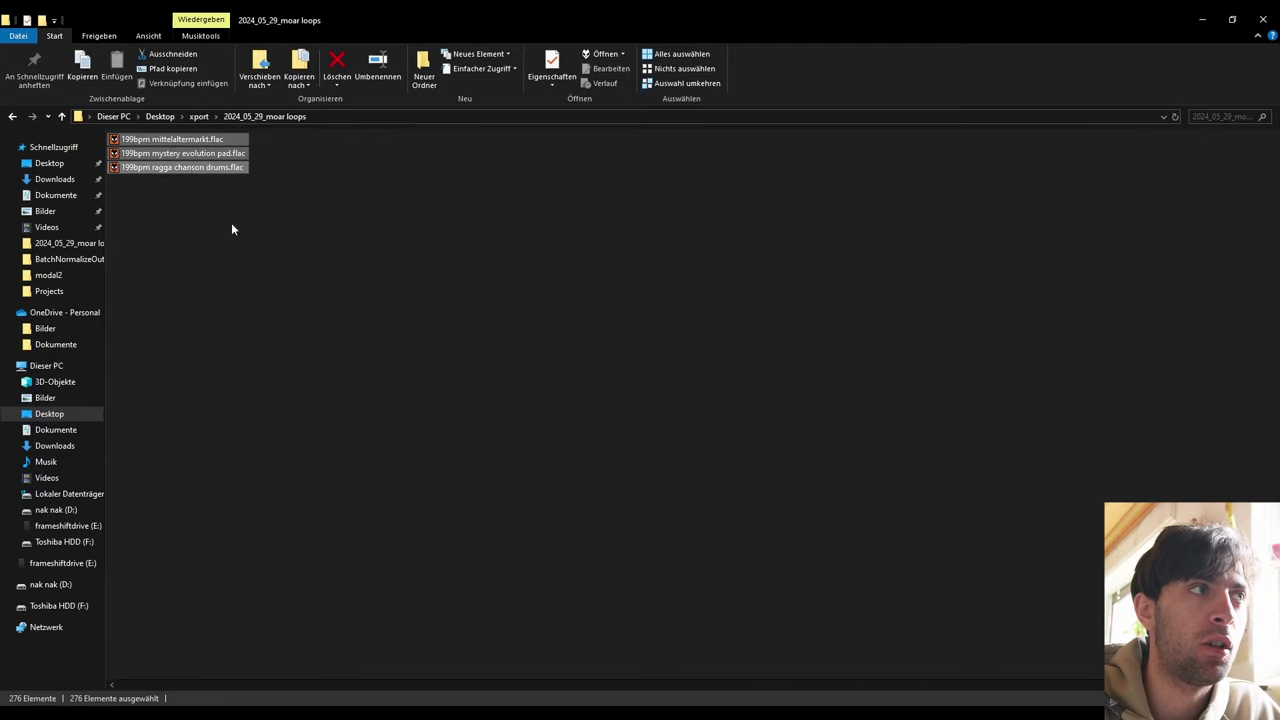
key("ctrl+a")
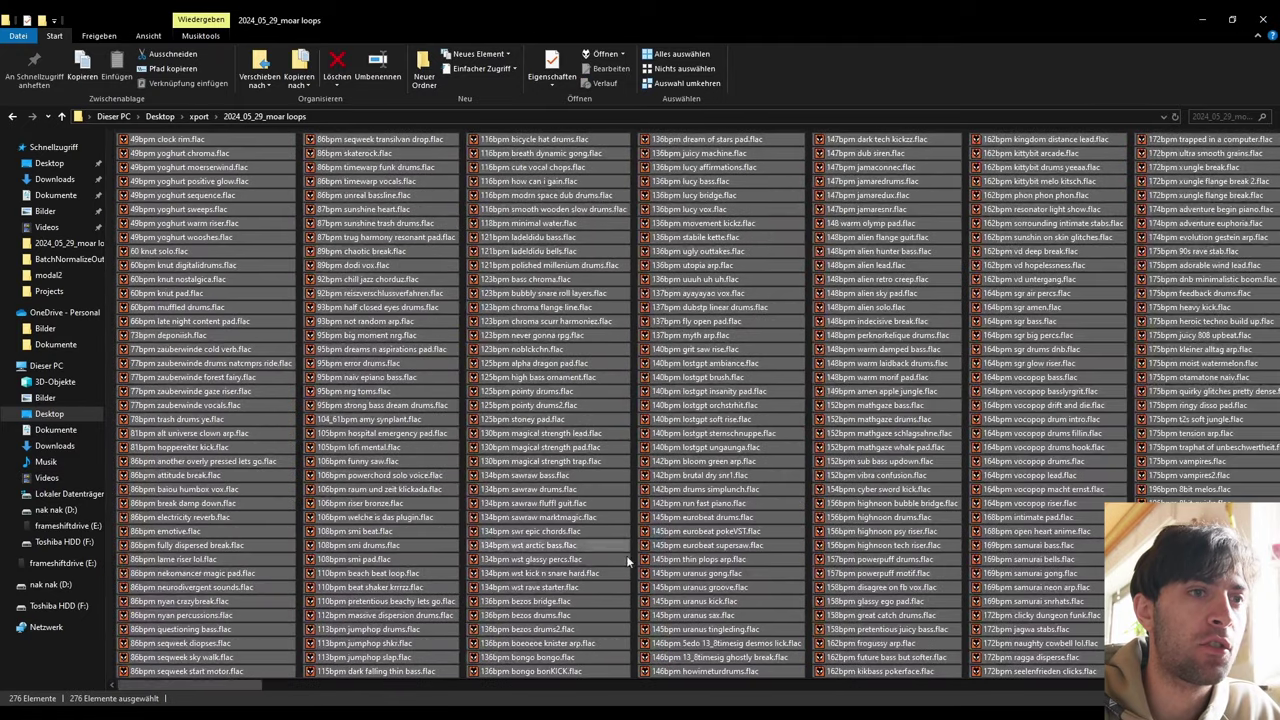
key("alt+Tab")
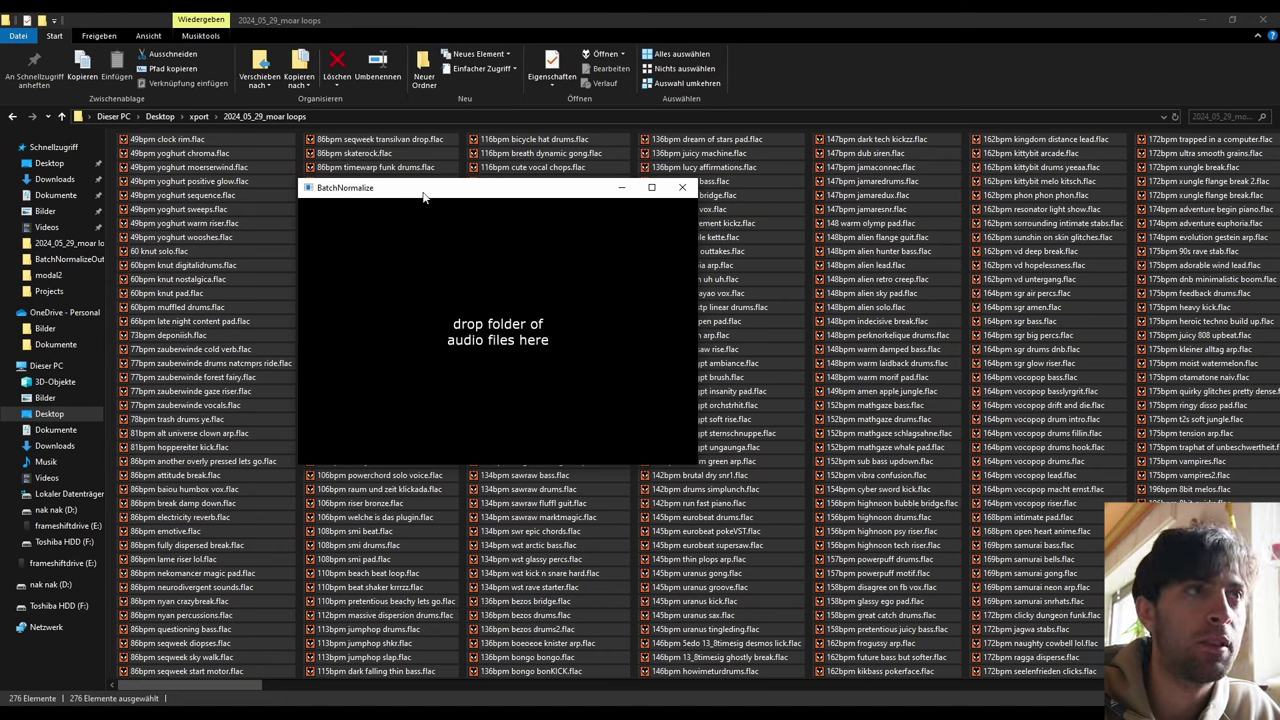
left_click(165, 139)
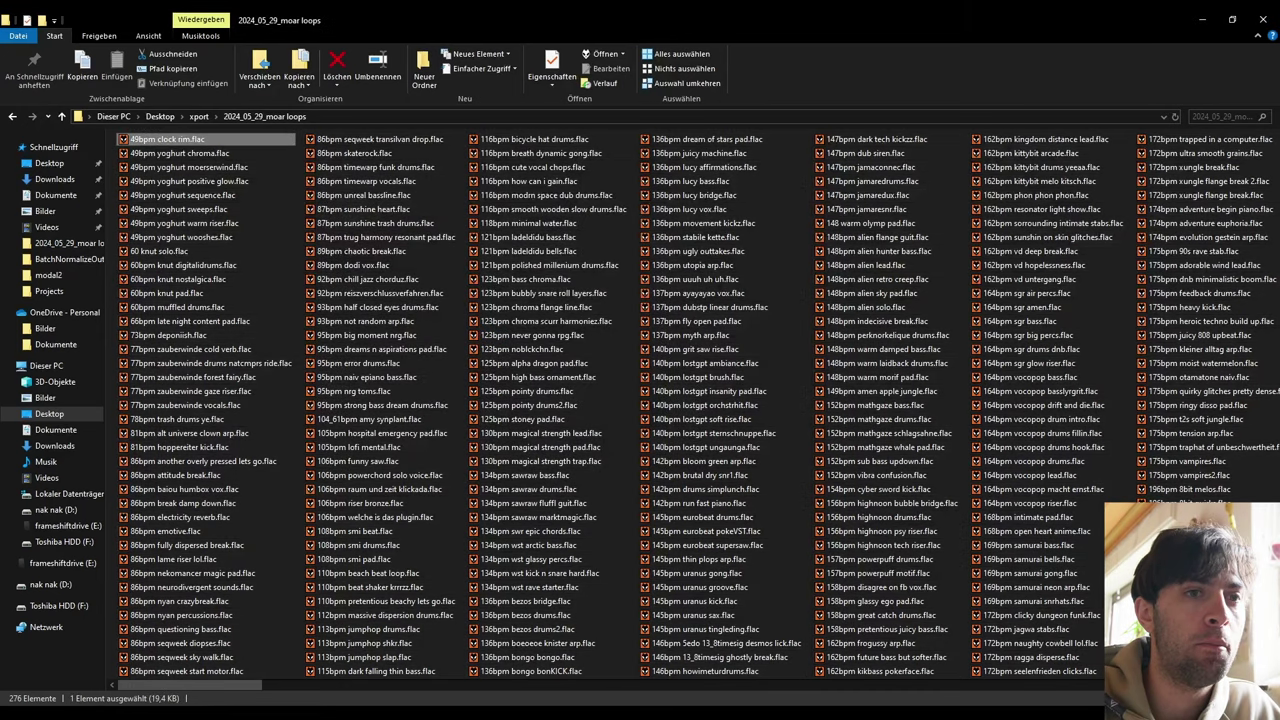
key("alt+Tab")
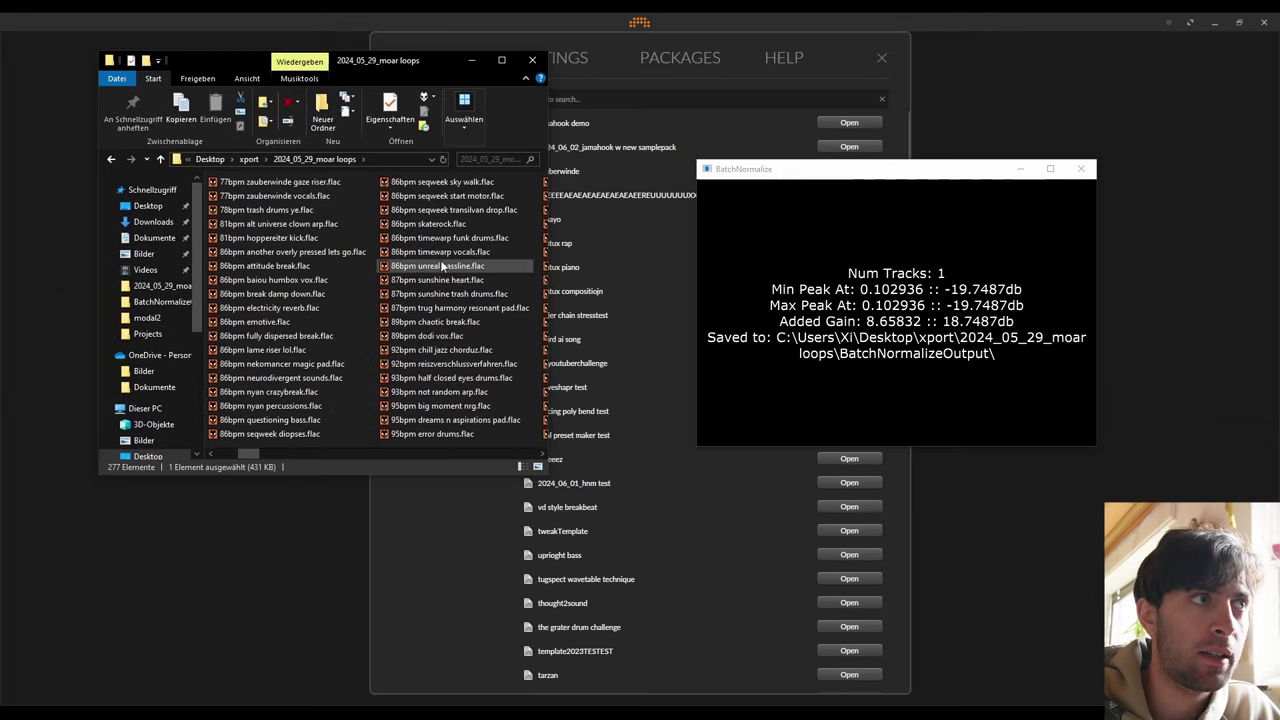
- Normalize the 49bpm yoghurt chroma, positive glow and sweeps loops through 60 knut solo
left_click(266, 210)
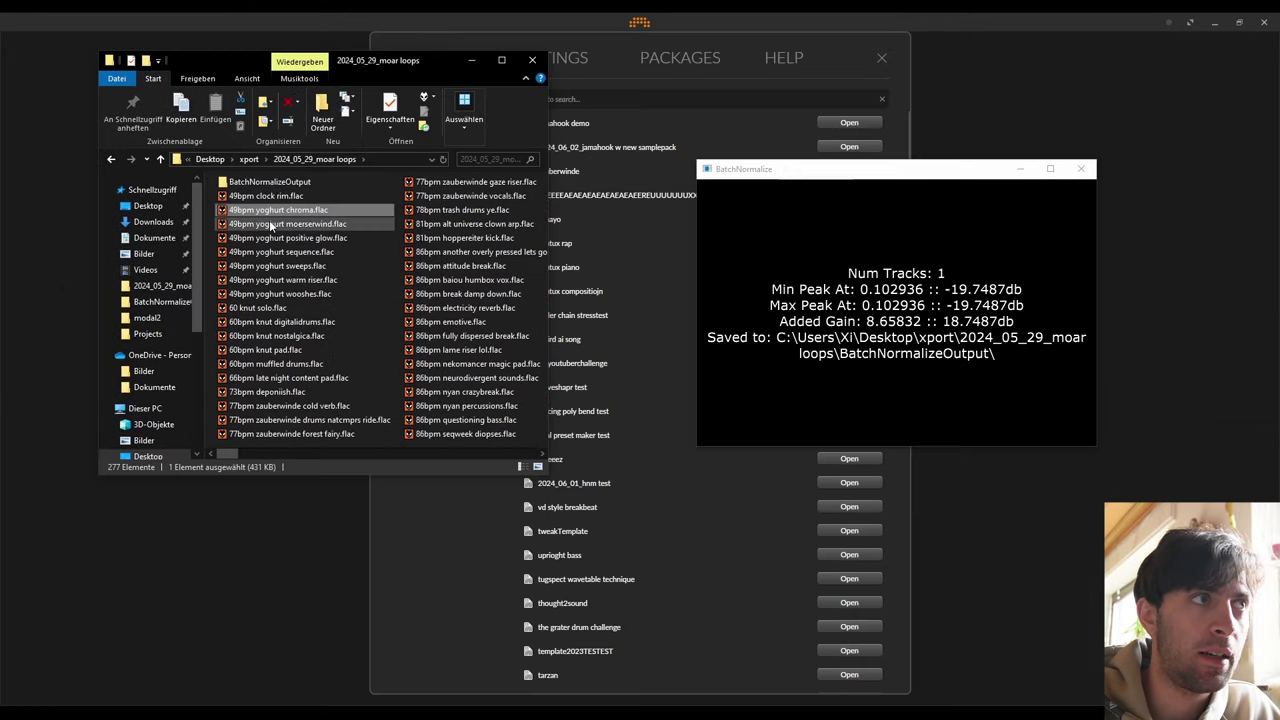
left_click_drag(269, 224, 891, 252)
left_click_drag(290, 238, 873, 275)
left_click_drag(277, 266, 788, 293)
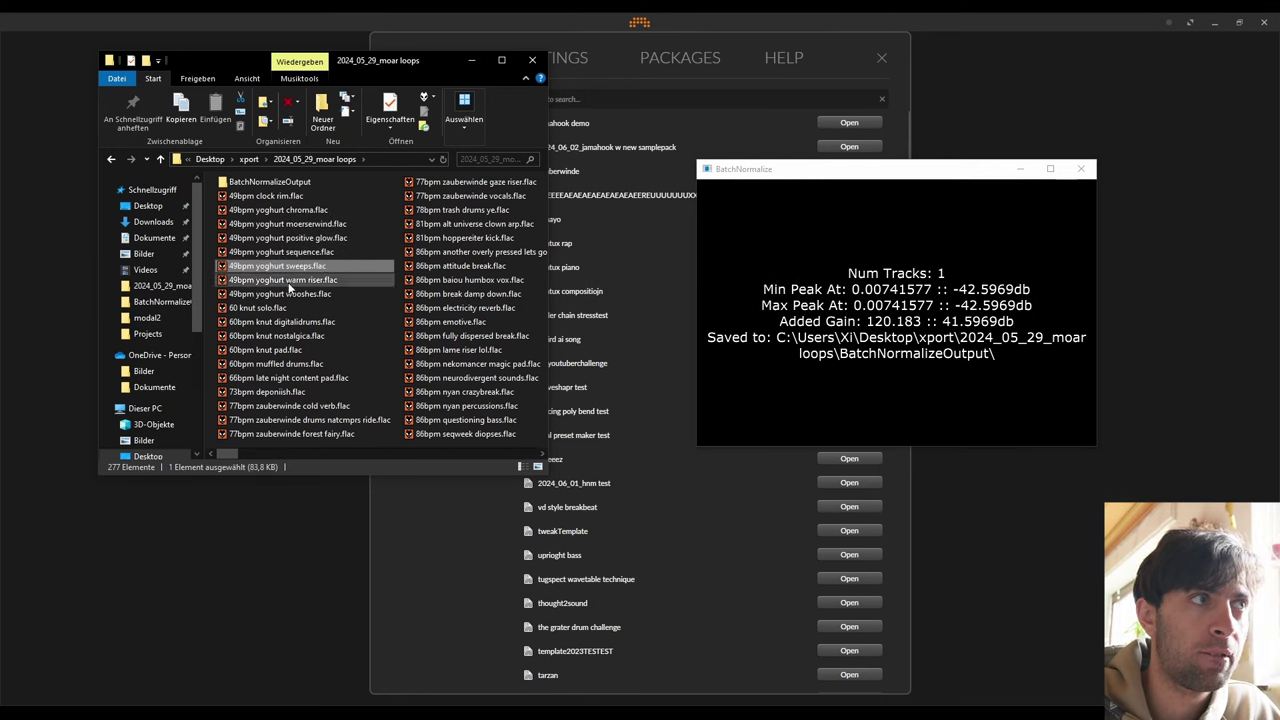
left_click_drag(289, 282, 888, 306)
left_click_drag(281, 311, 920, 322)
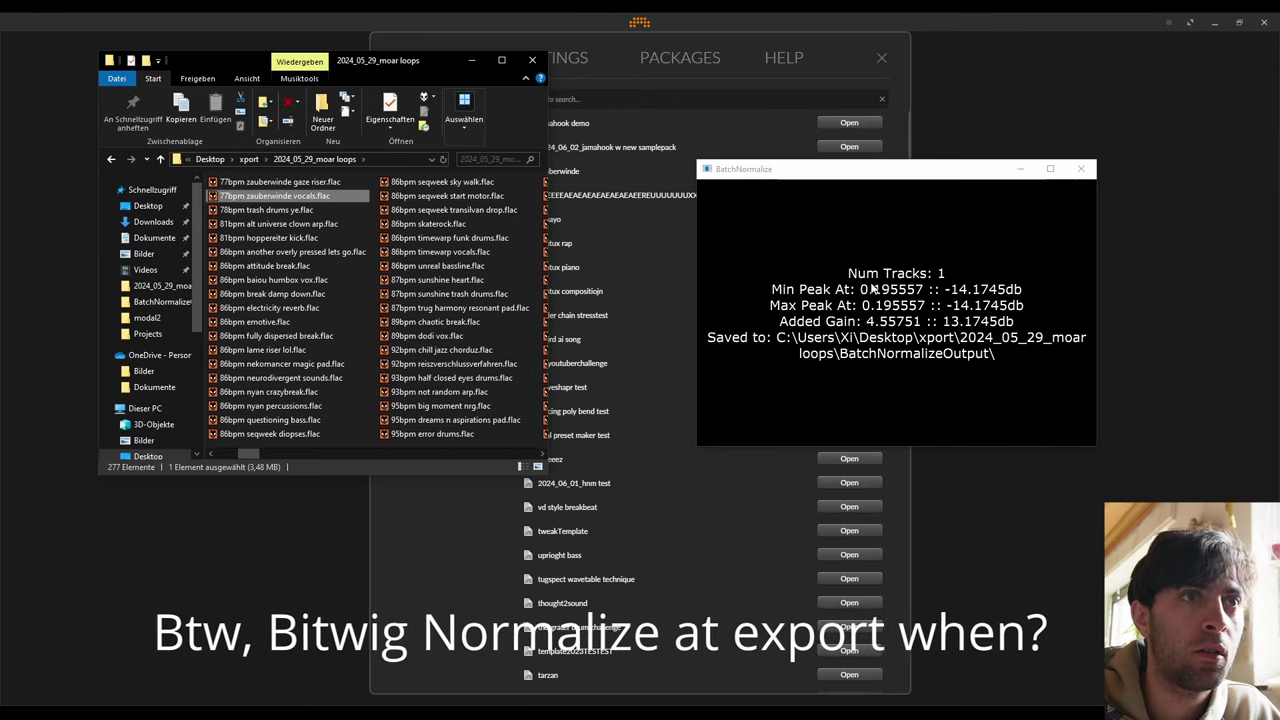
- Normalize loops from 81bpm alt universe clown arp down through 89bpm dodi vox
left_click(275, 225)
key("Down")
key("Down")
key("Down")
key("Down")
key("Down")
key("Down")
key("Down")
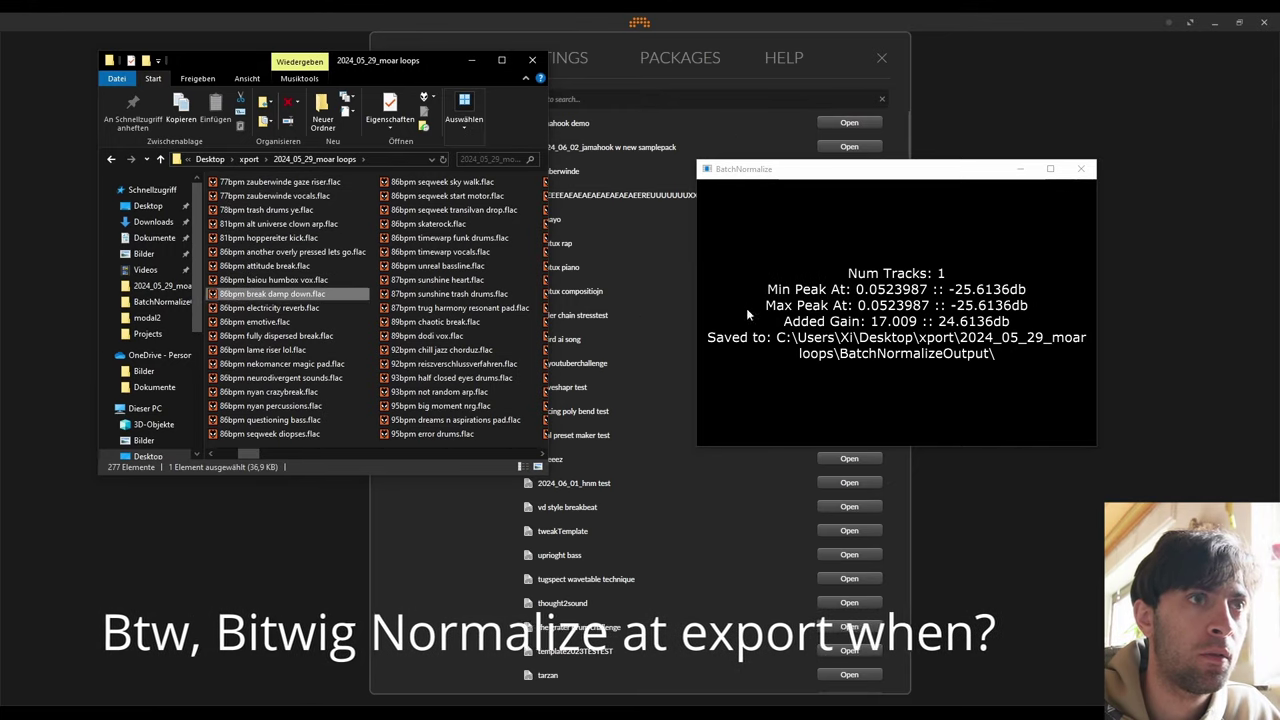
key("Down")
key("Down")
key("Down")
key("Down")
key("Down")
key("Down")
key("Down")
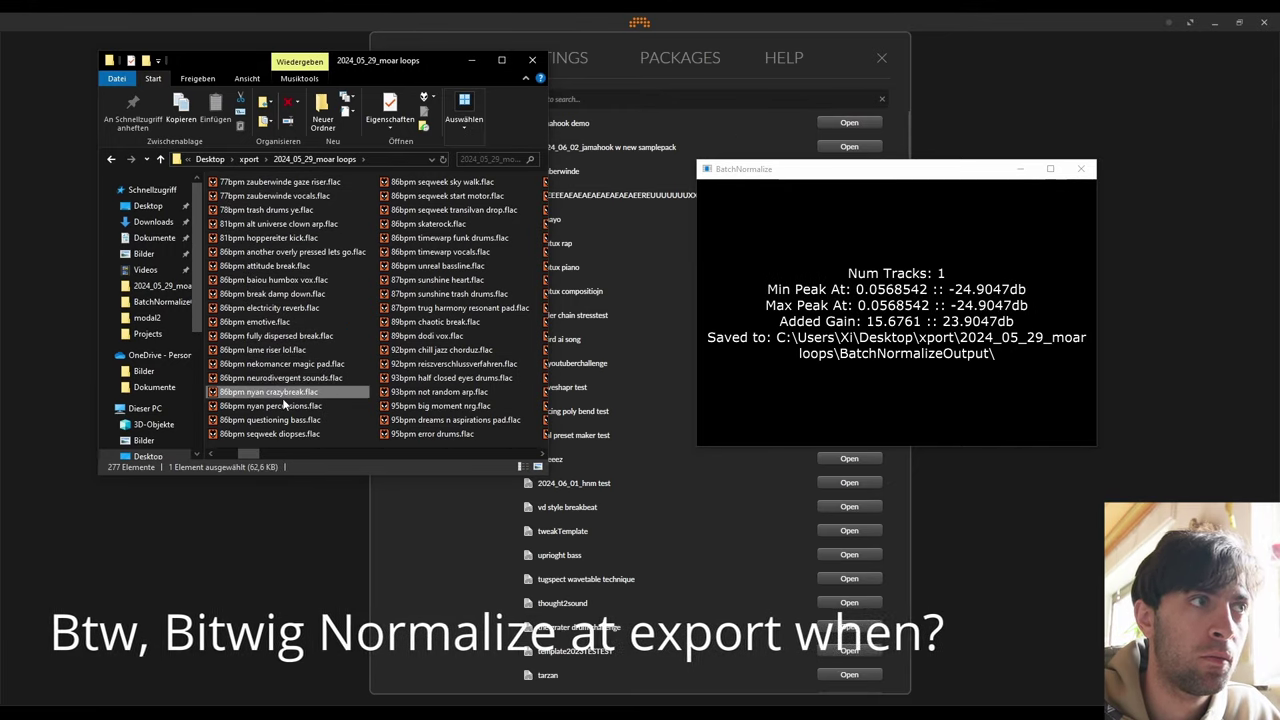
key("Down")
left_click(440, 183)
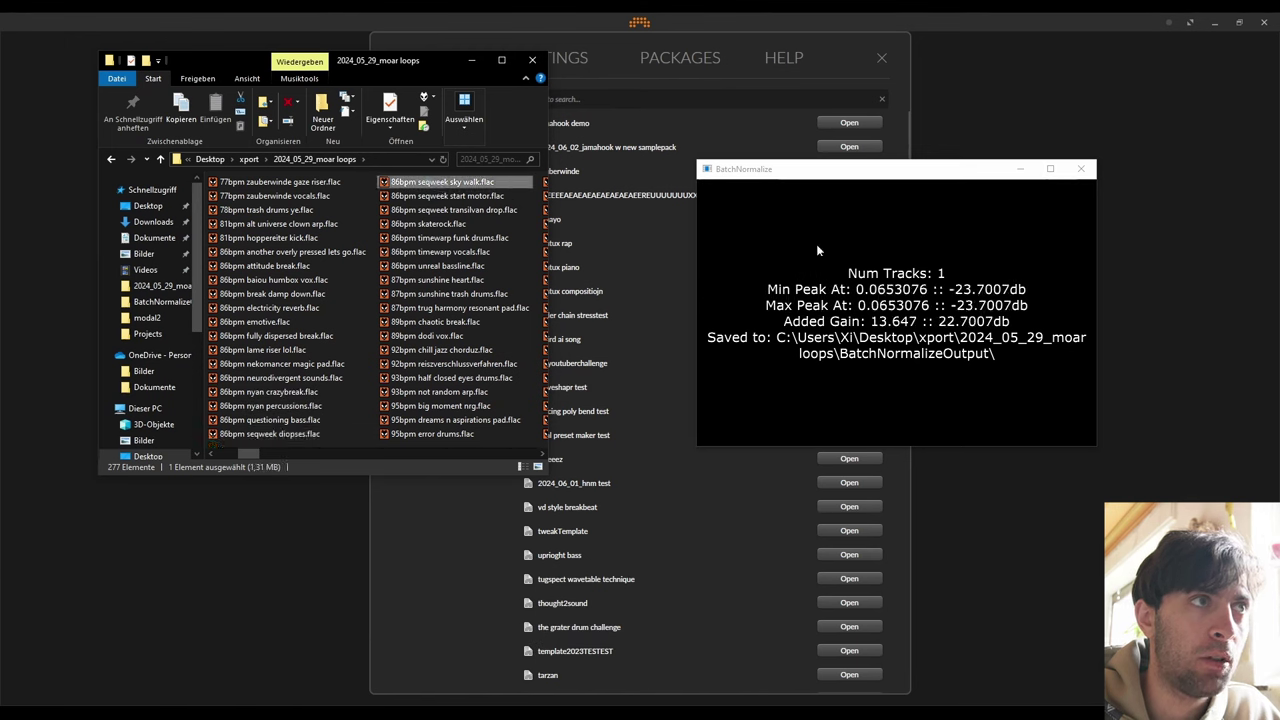
key("Down")
key("Down")
key("Down")
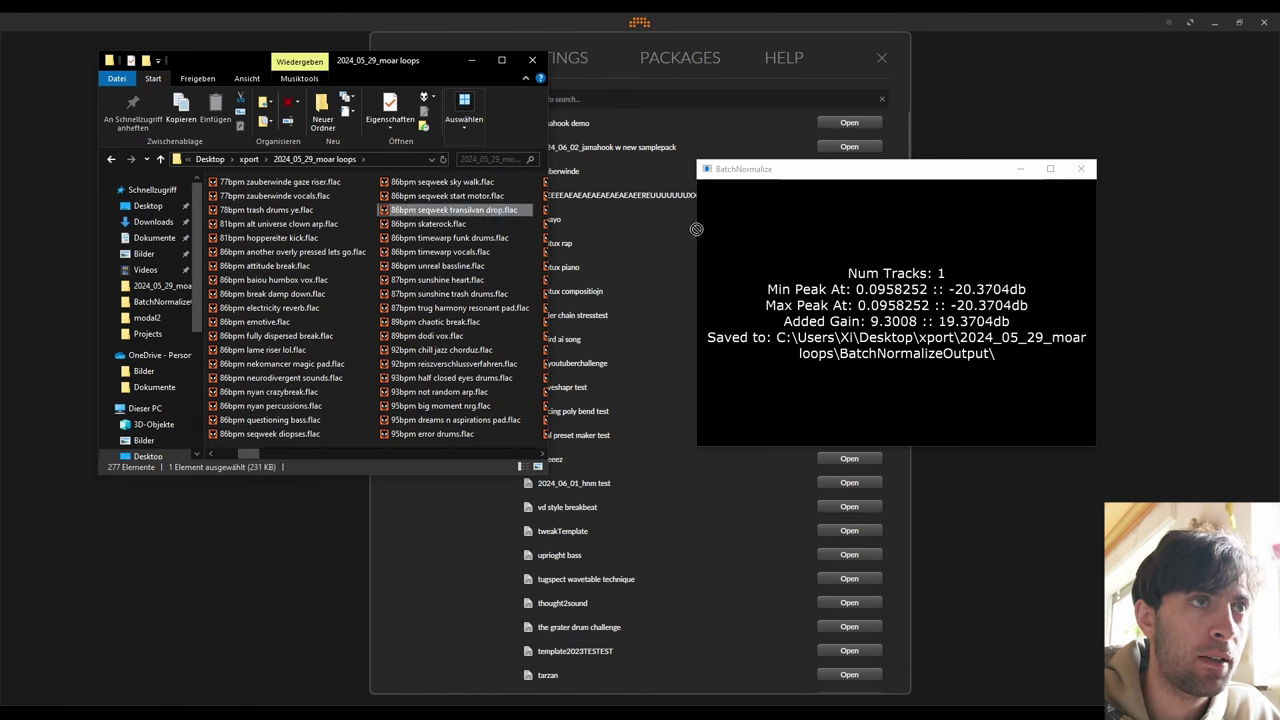
key("Down")
key("Down")
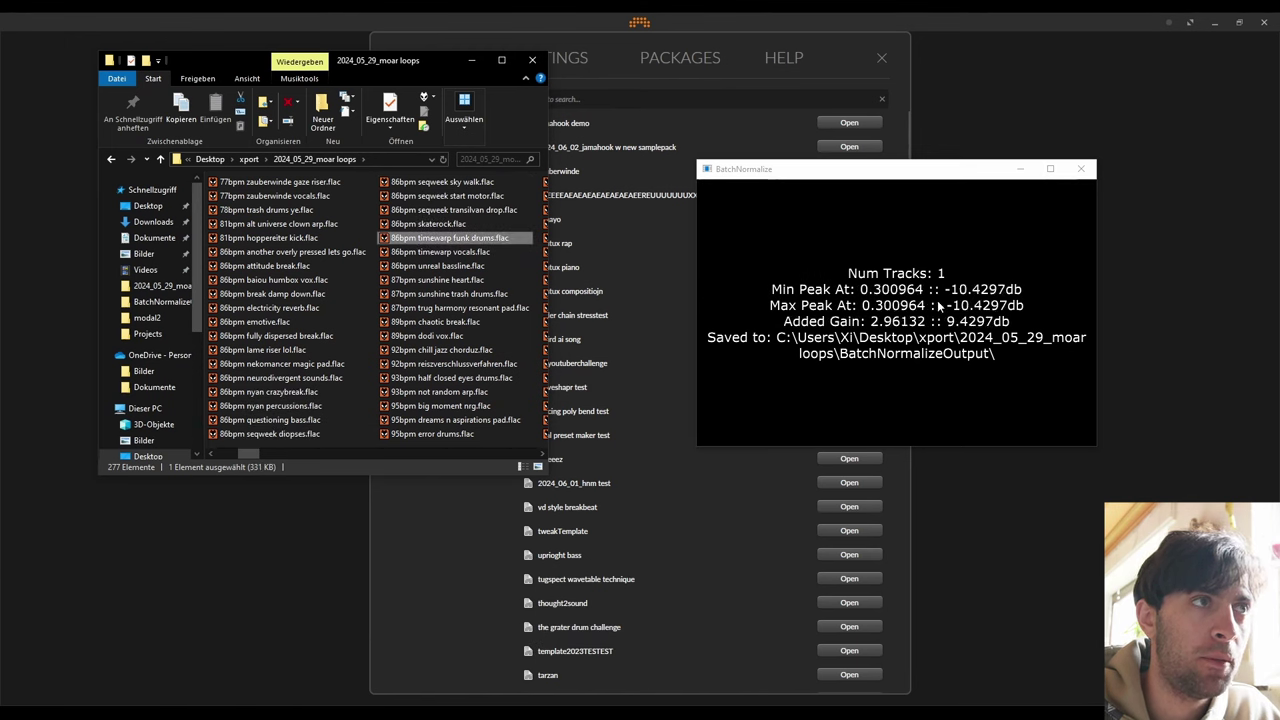
key("Down")
key("Down")
key("Down")
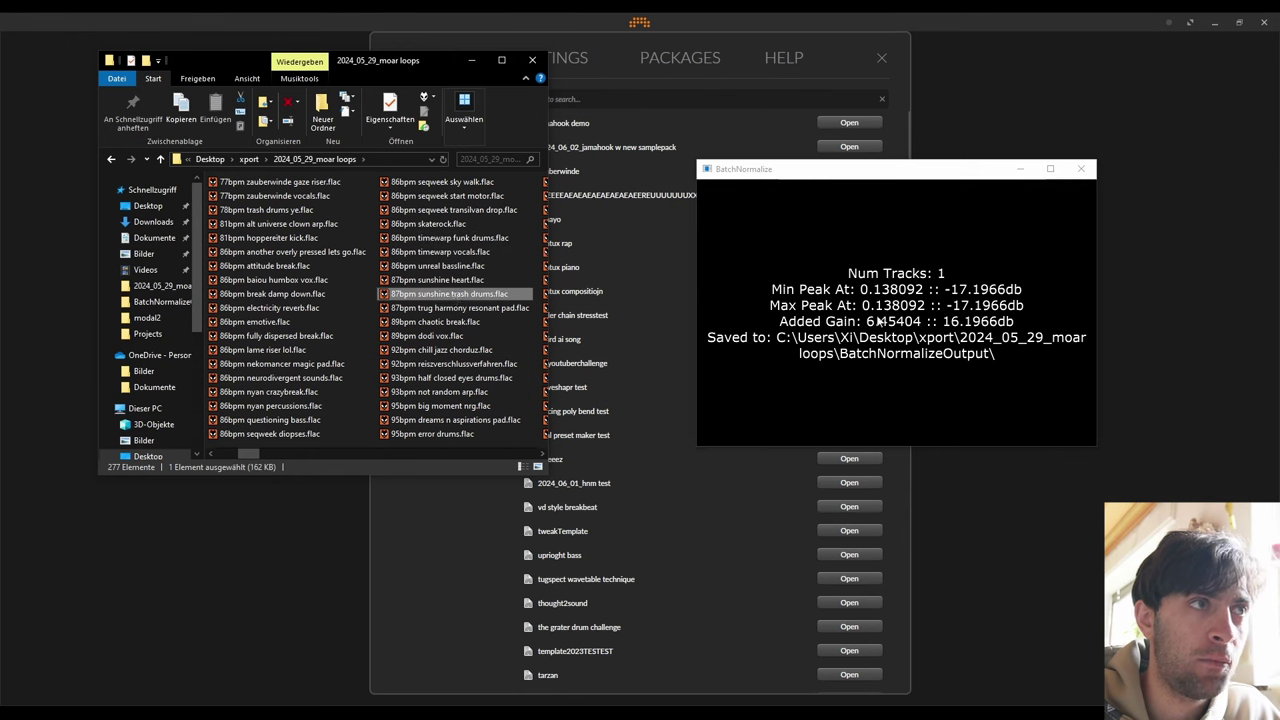
key("Down")
key("Down")
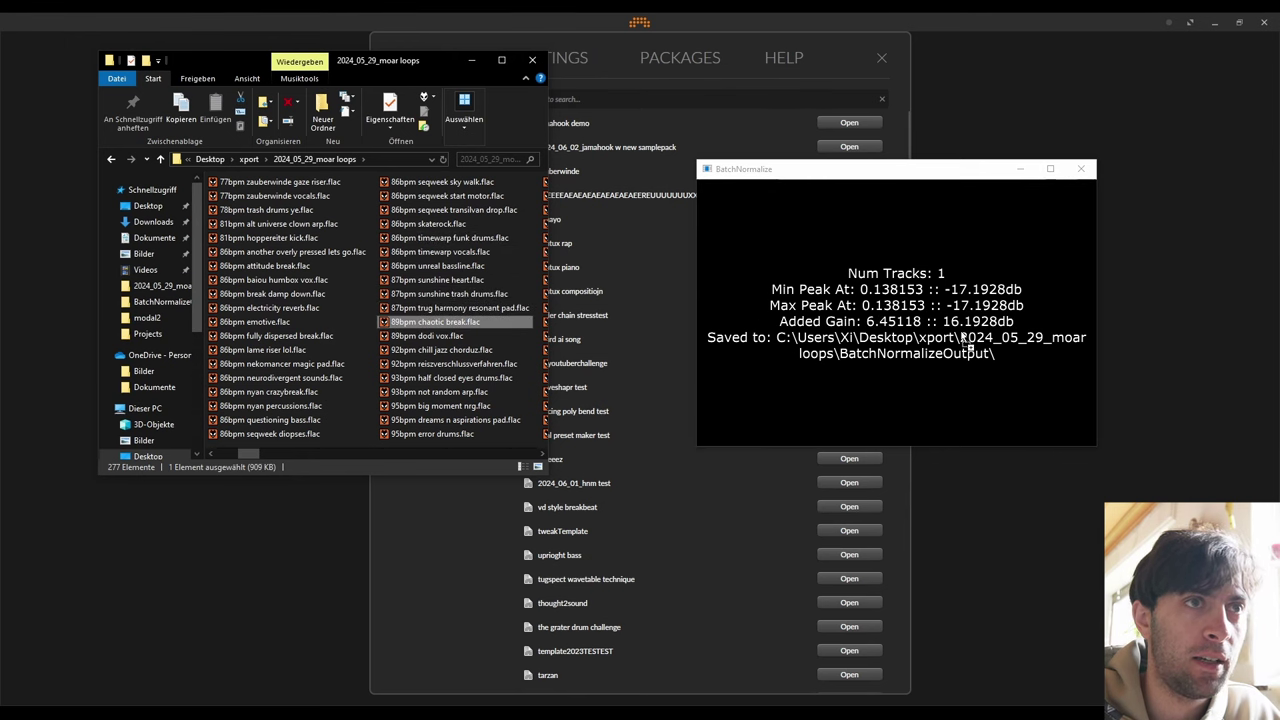
key("Down")
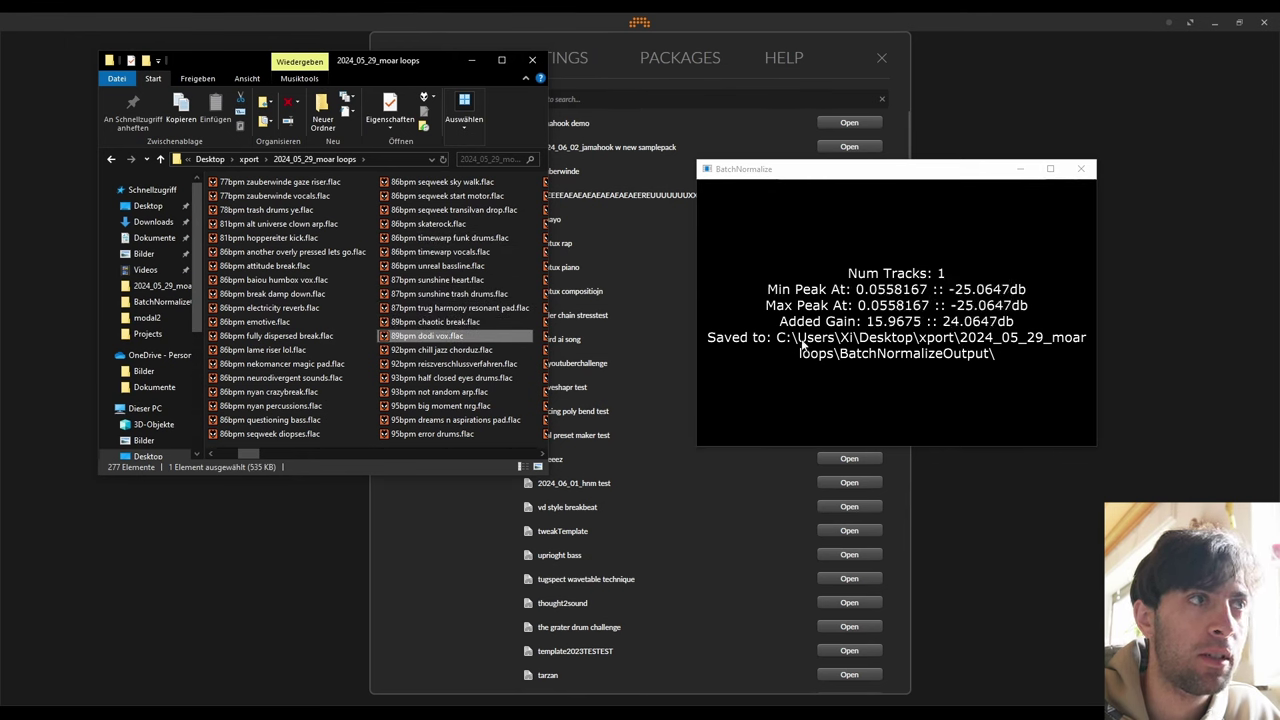
- Normalize loops from 92bpm chill jazz chorduz through 104_61bpm amy synplant
key("Down")
key("Down")
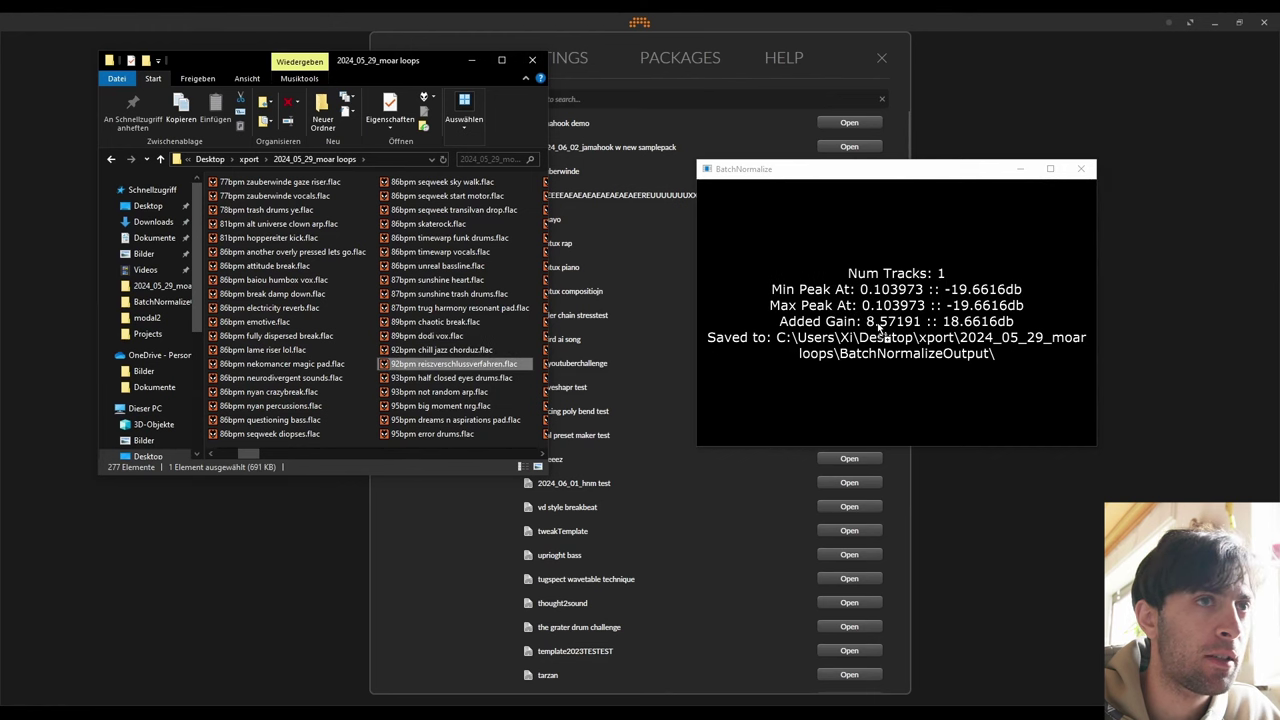
key("Down")
key("Down")
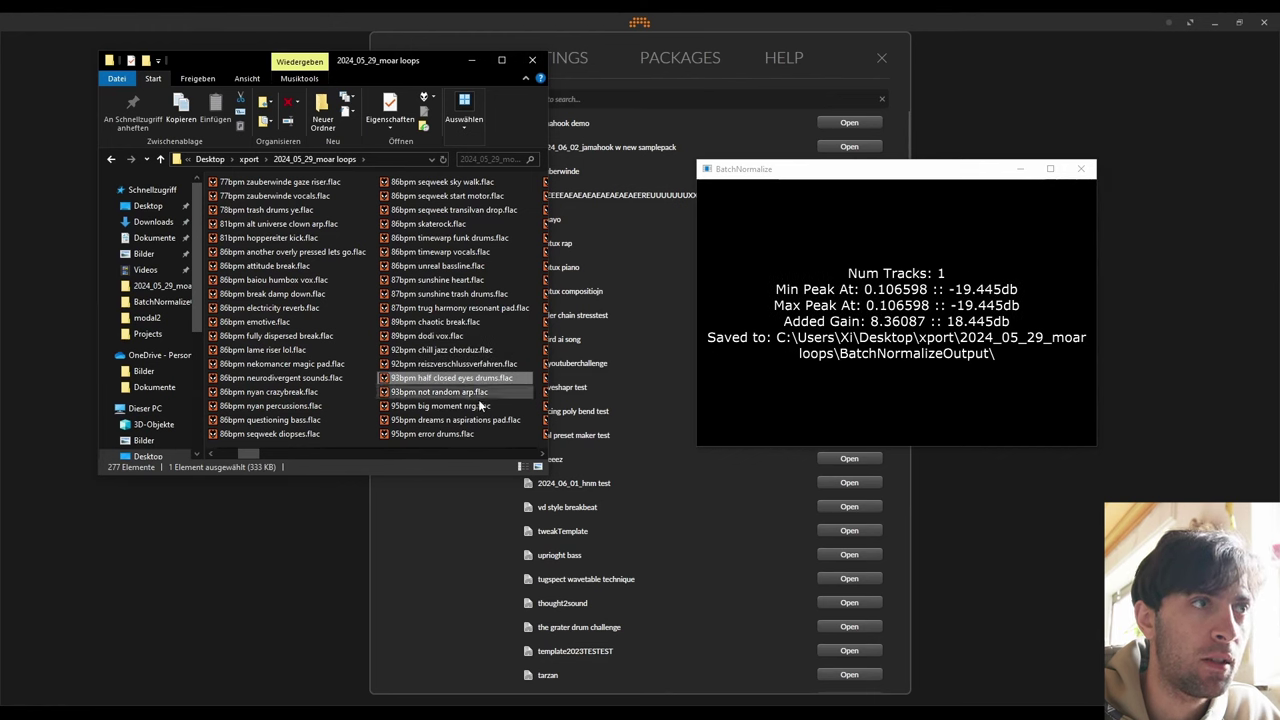
key("Down")
key("Down")
key("Down")
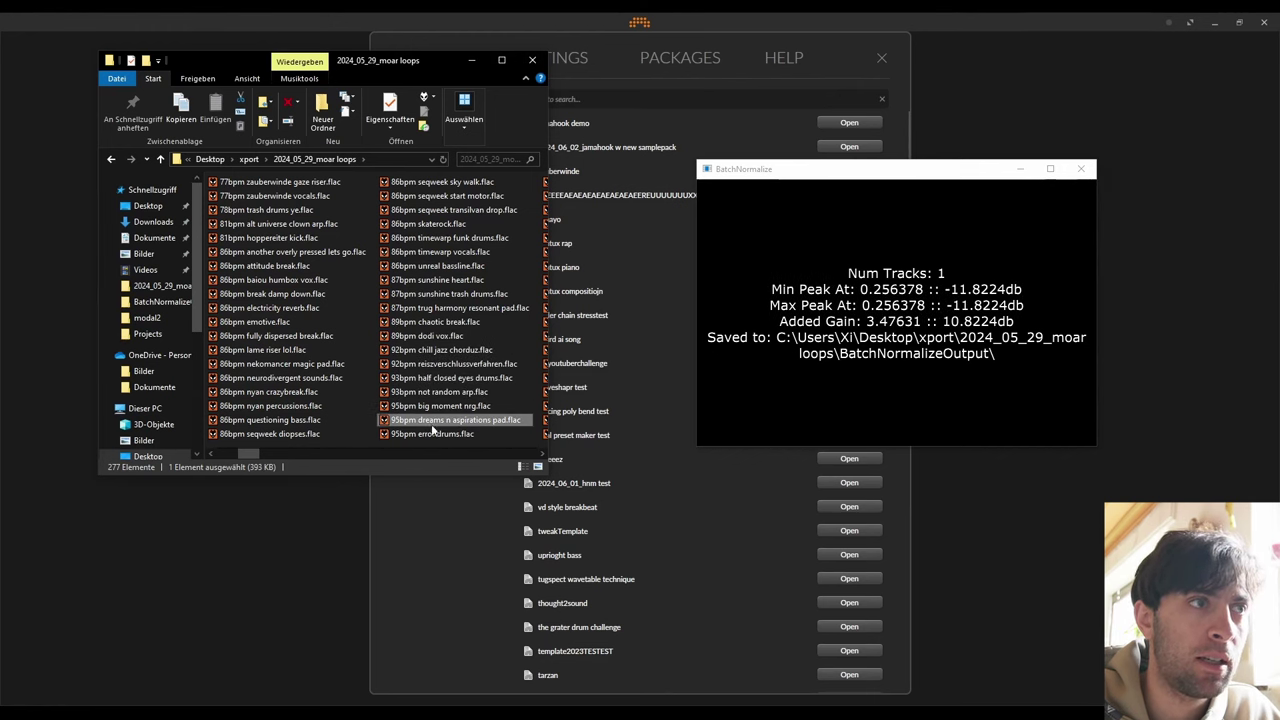
scroll(376, 213, "down", 1)
left_click(410, 184)
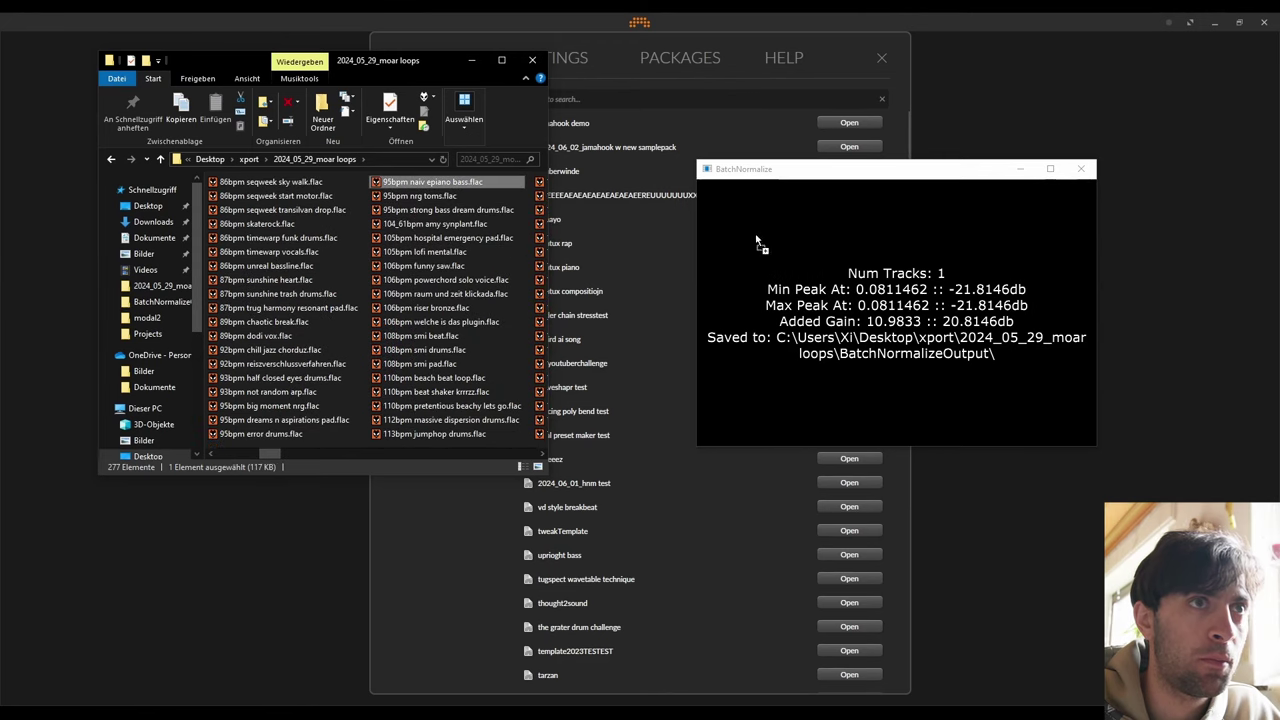
scroll(408, 203, "down", 1)
left_click(285, 210)
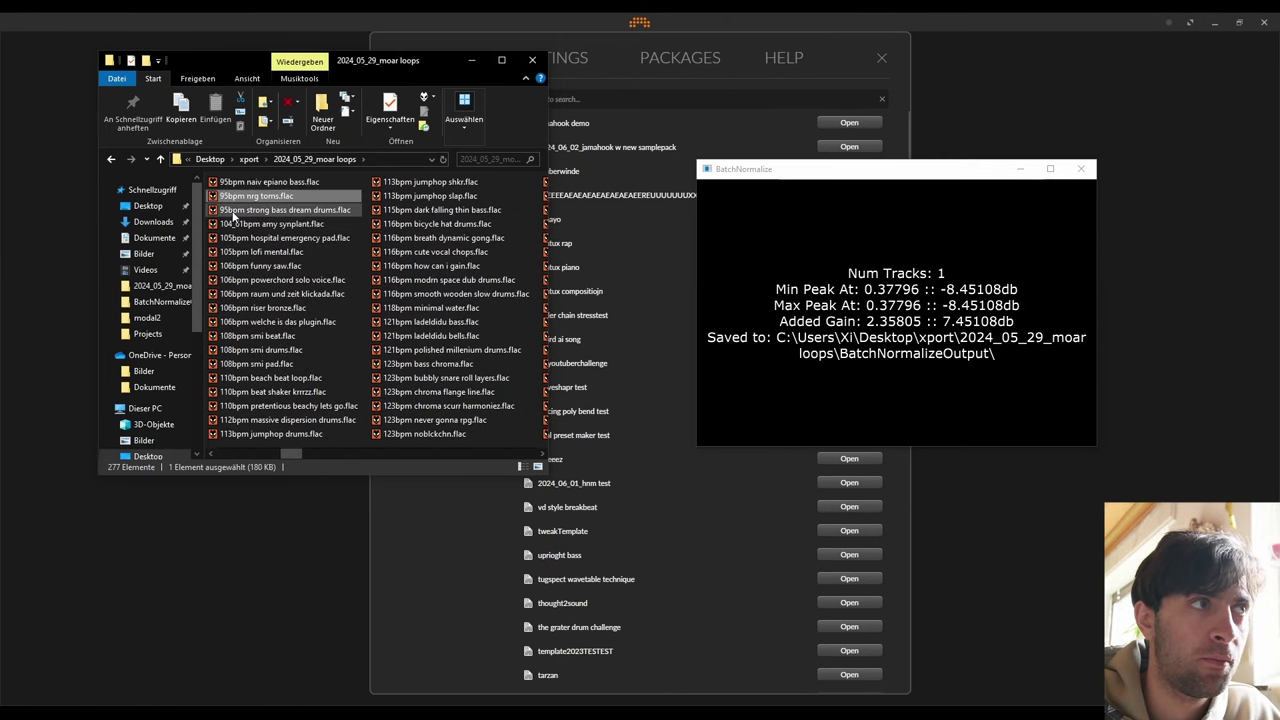
key("Down")
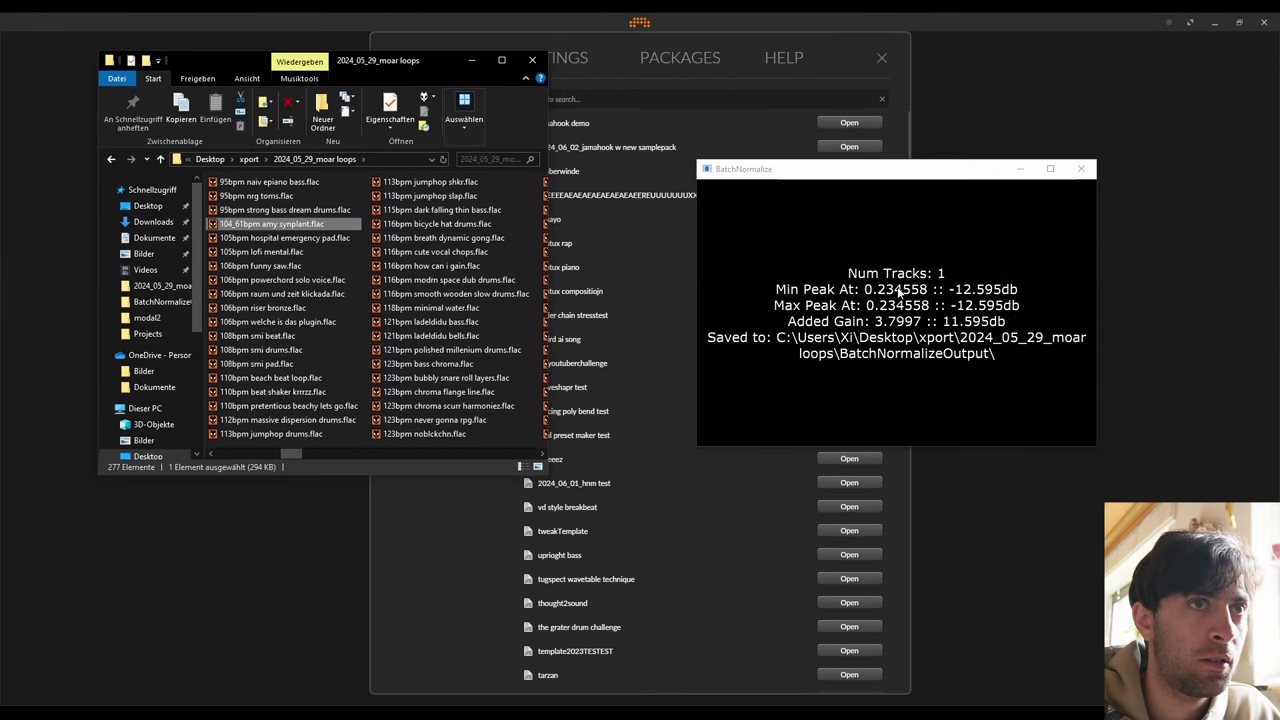
- Normalize loops from 105bpm hospital emergency pad through 110bpm beach beat
left_click(270, 238)
left_click(262, 251)
left_click(240, 266)
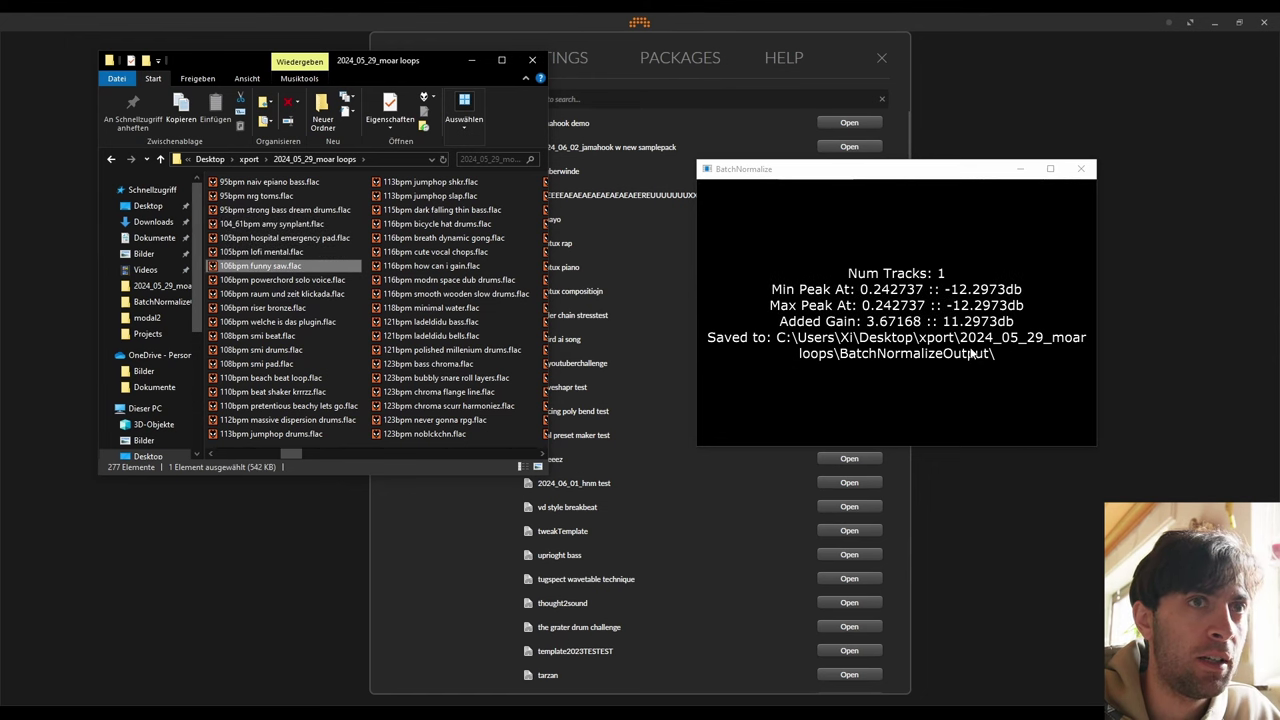
left_click(212, 293)
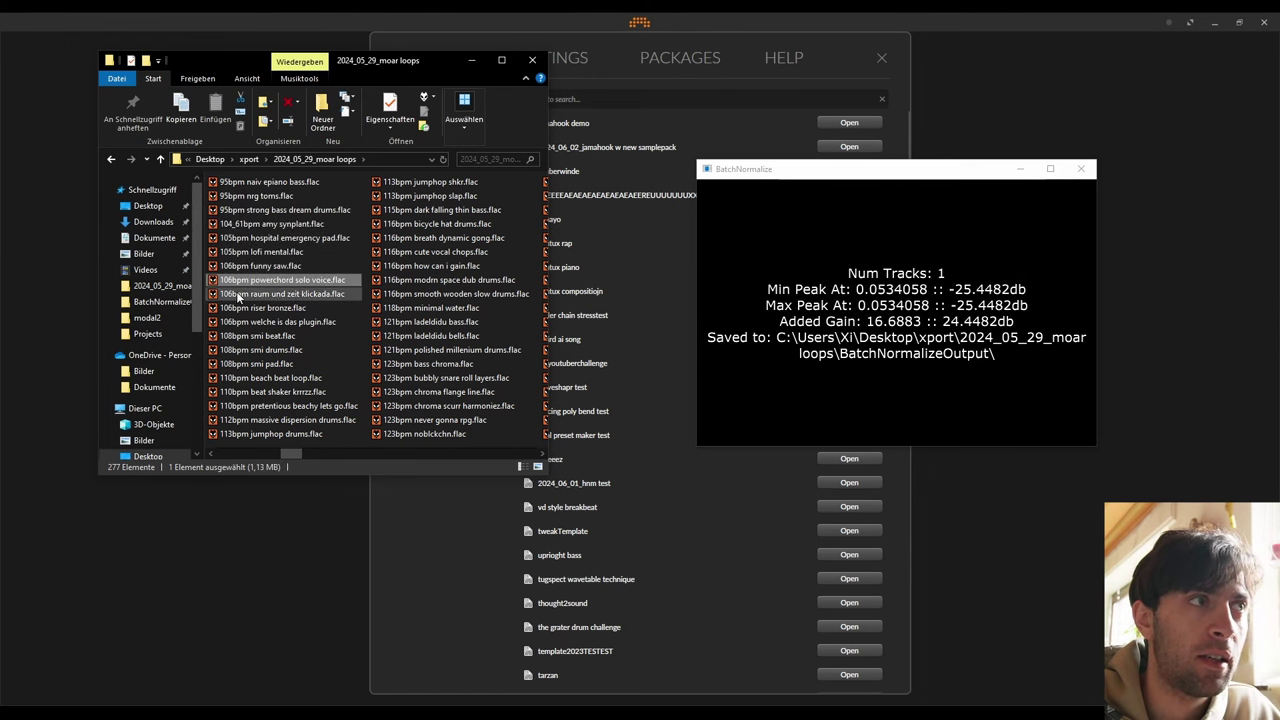
left_click(252, 335)
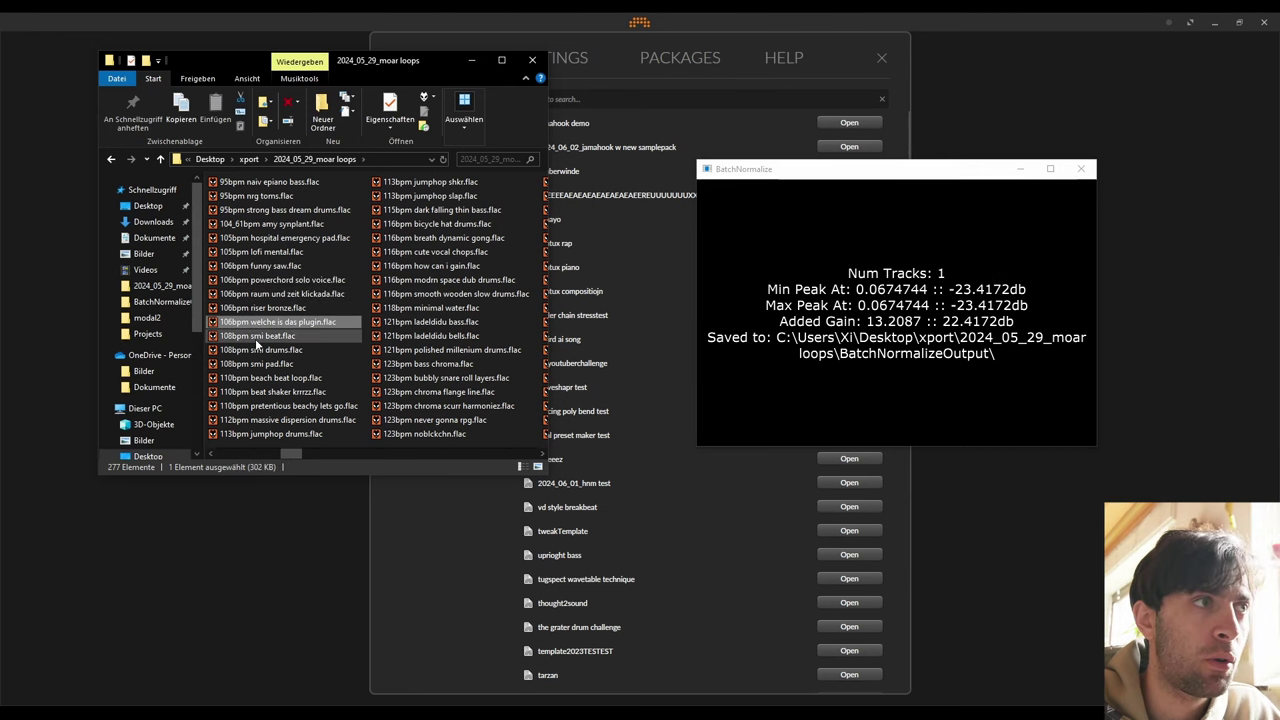
left_click(260, 350)
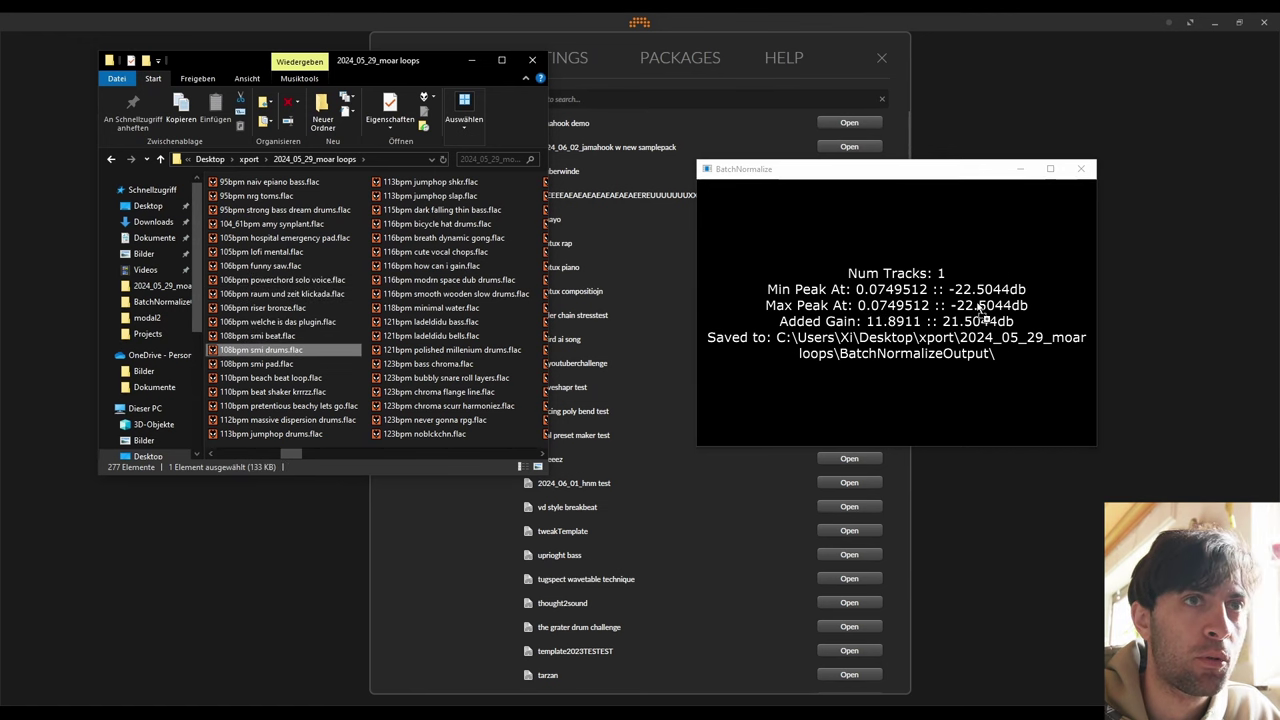
left_click(255, 364)
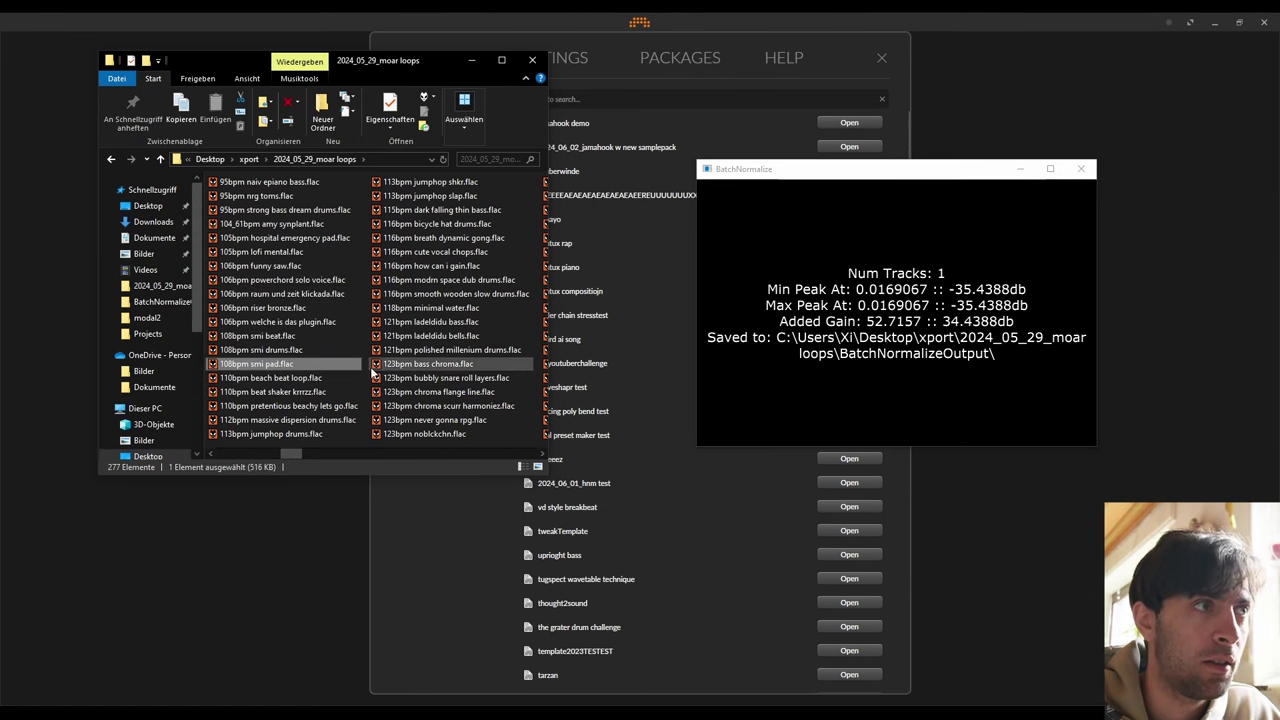
left_click_drag(342, 376, 362, 371)
- Normalize the following loops in the folder, including 136bpm ugly outtakes
left_click(286, 405)
scroll(286, 385, "down", 1)
left_click(286, 380)
scroll(285, 368, "down", 1)
left_click(285, 366)
scroll(272, 352, "down", 1)
left_click(272, 350)
scroll(272, 352, "down", 1)
left_click(270, 338)
scroll(270, 336, "down", 1)
left_click(270, 332)
scroll(272, 334, "down", 1)
left_click(272, 338)
- Normalize further loops from 162bpm kingdom distance lead onward
scroll(276, 300, "down", 1)
left_click(278, 266)
scroll(278, 290, "down", 1)
left_click(280, 280)
scroll(280, 262, "down", 1)
left_click(280, 252)
scroll(300, 240, "down", 1)
left_click(300, 225)
- Normalize 196bpm sensational high bass and the 199bpm loops through ragga chanson drums
left_click(445, 210)
left_click(440, 280)
left_click(438, 294)
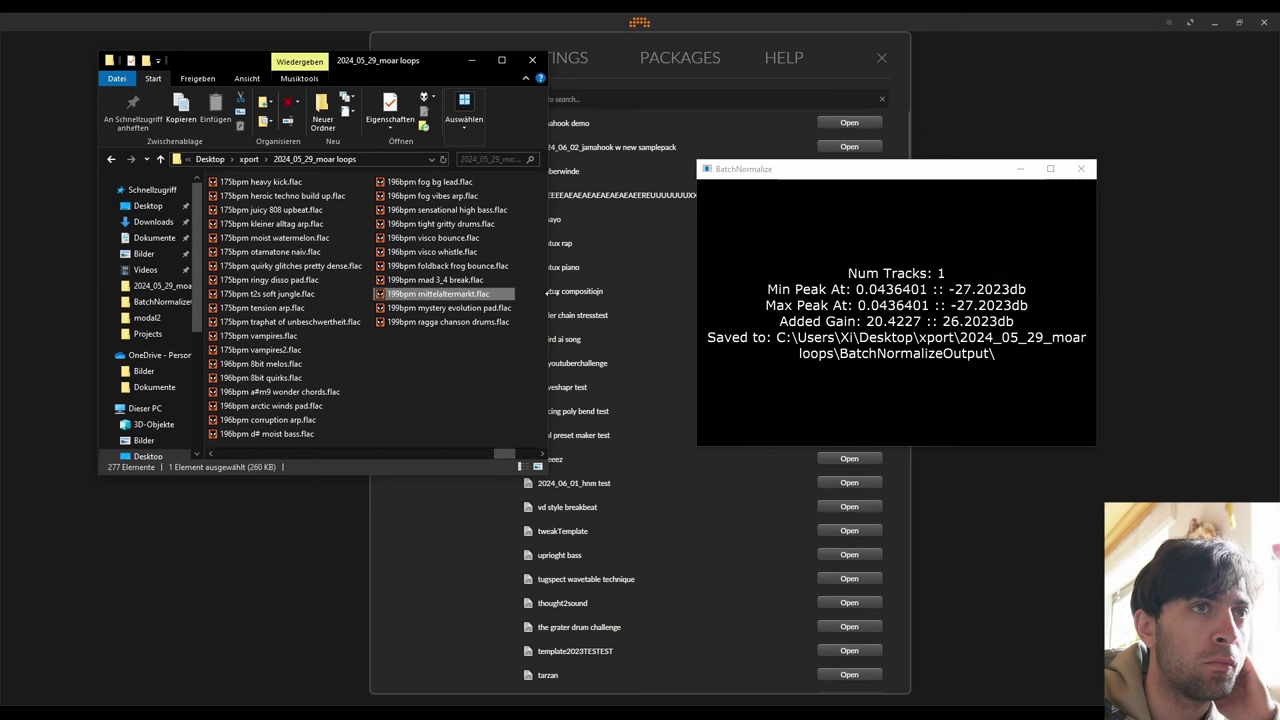
left_click(436, 308)
left_click(450, 322)
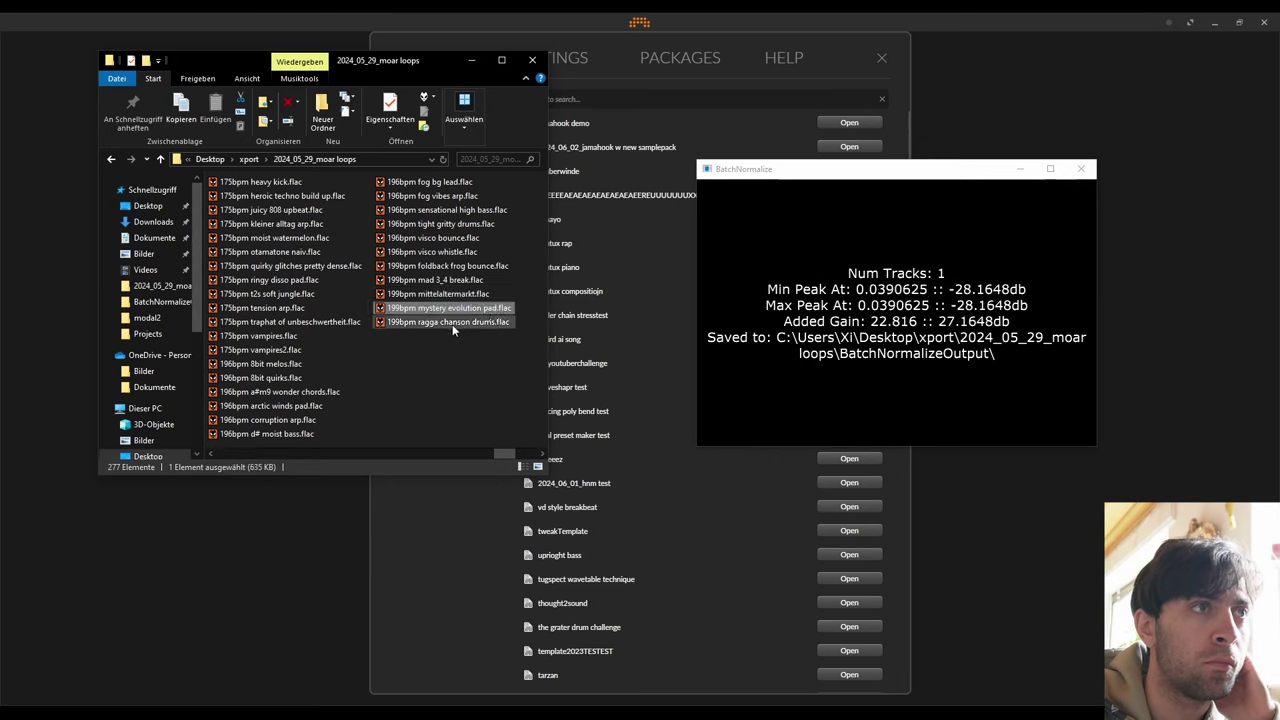
- Close BatchNormalize and view the BatchNormalizeOutput folder's files as a list
left_click(1080, 168)
scroll(443, 283, "up", 3)
scroll(443, 283, "up", 3)
double_click(267, 185)
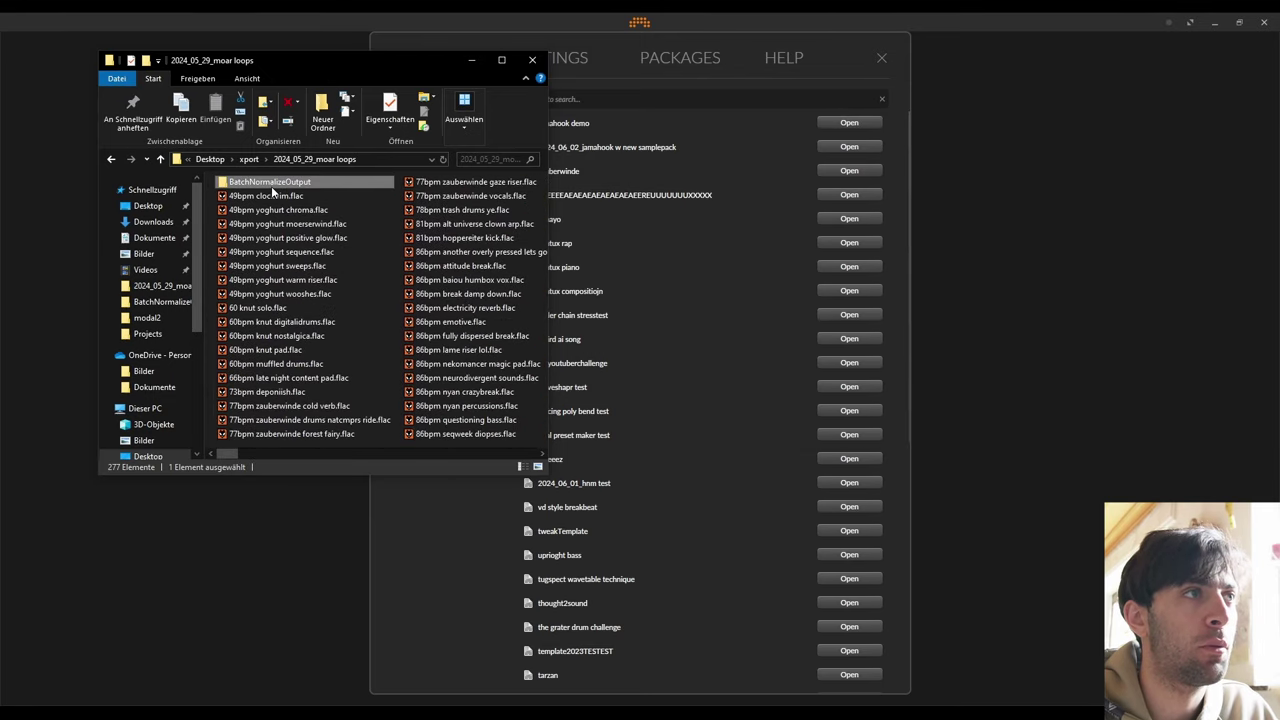
right_click(448, 351)
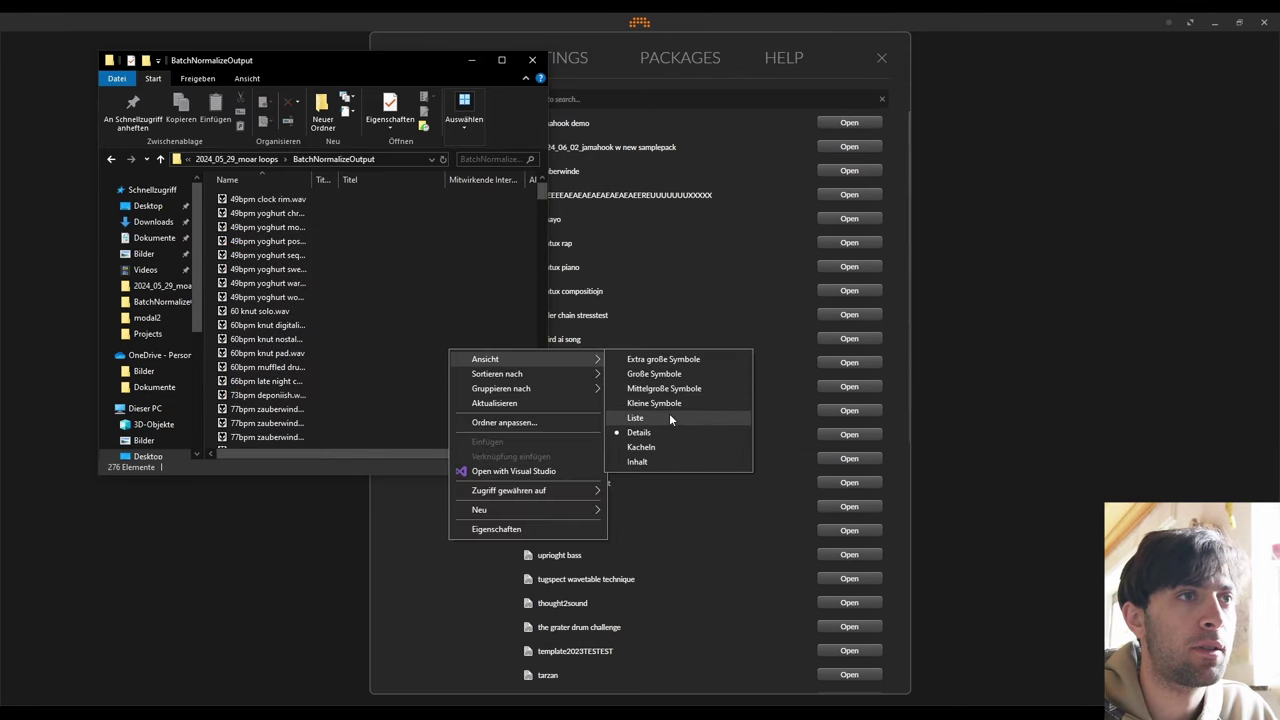
left_click(623, 420)
- Rename the BatchNormalizeOutput folder to '2024_05_29_moar loops'
key("BackSpace")
key("F2")
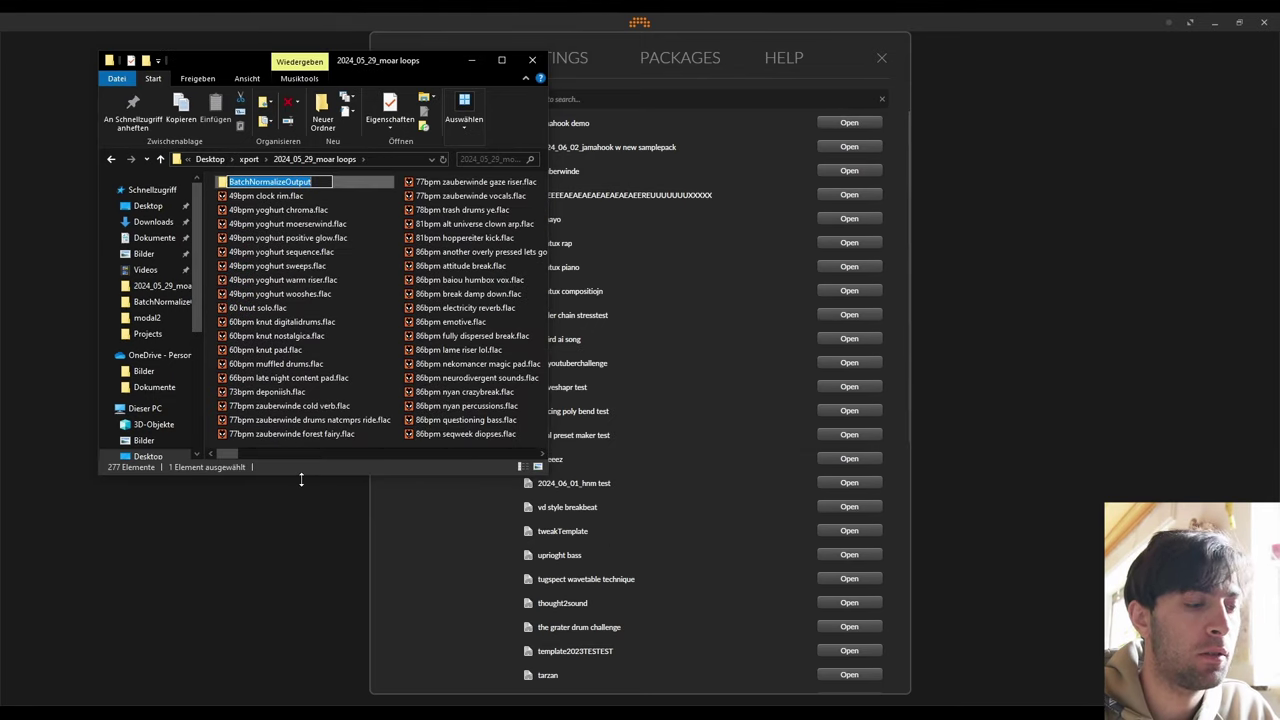
type("2024_05_29_moar loops")
key("Return")
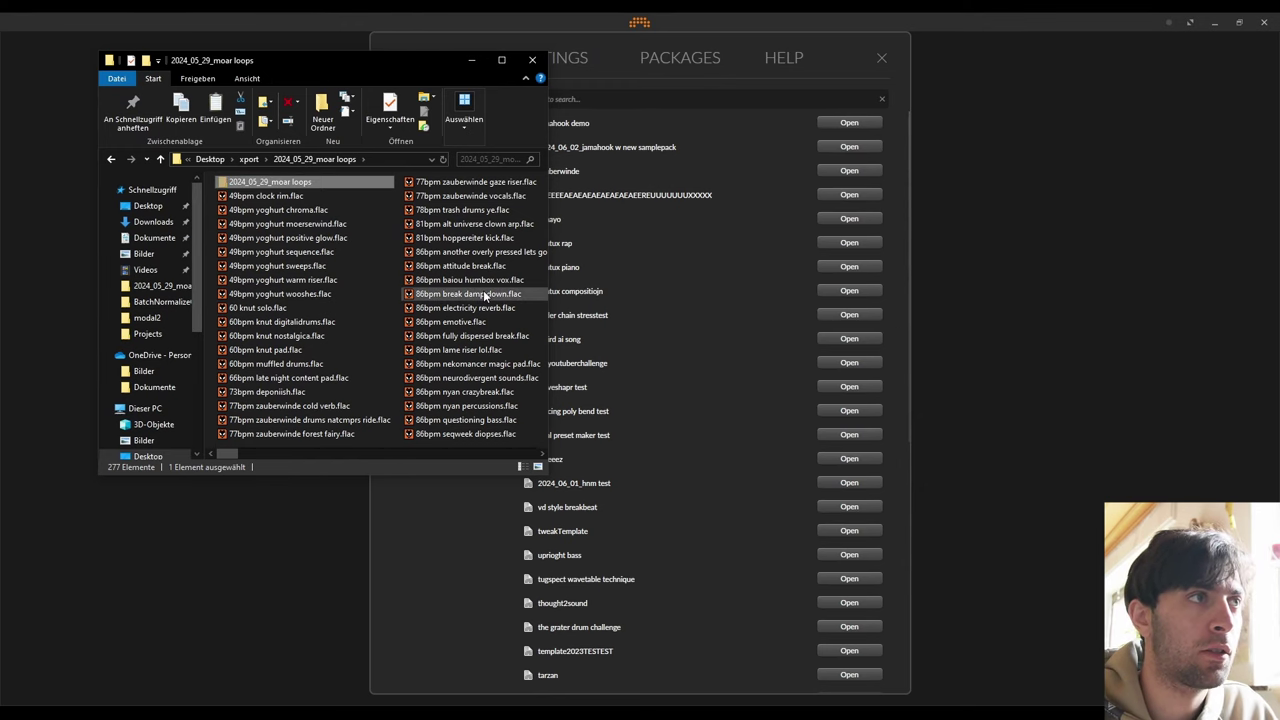
- Move the loop folder into Dokumente > Sounddesign and re-sync Jamahook to index 12875 loops
key("alt+Left")
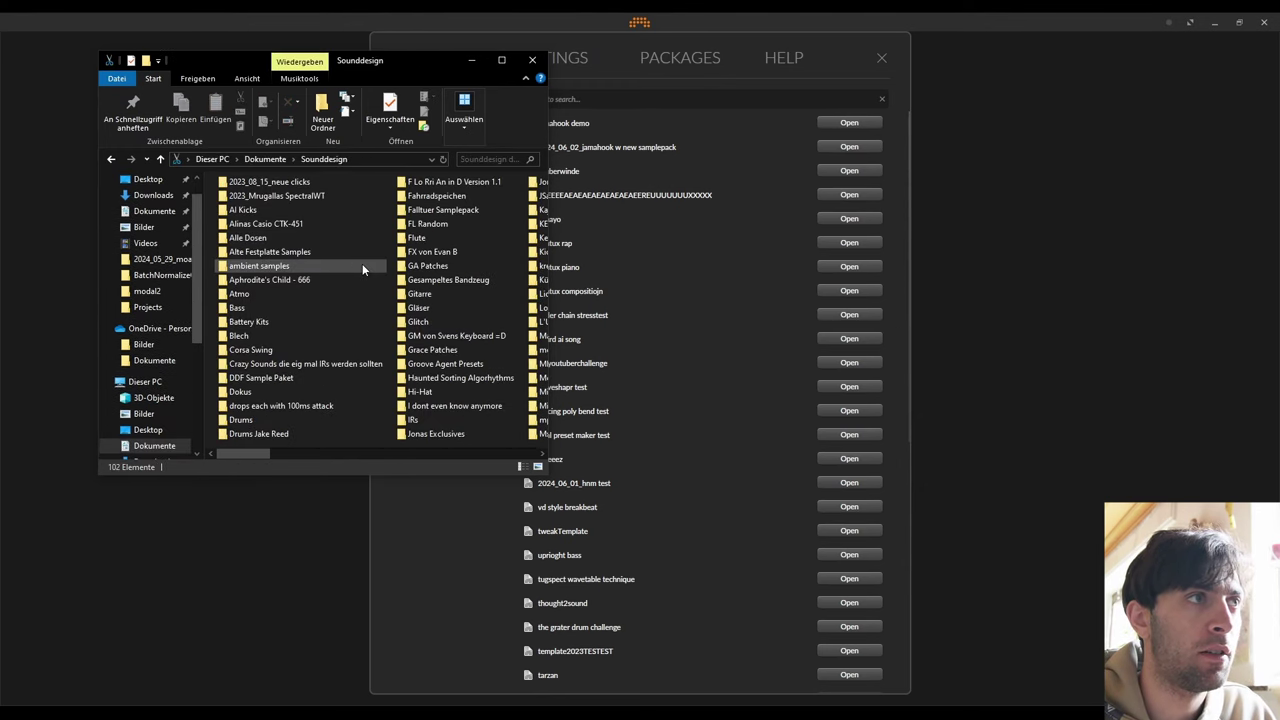
key("ctrl+v")
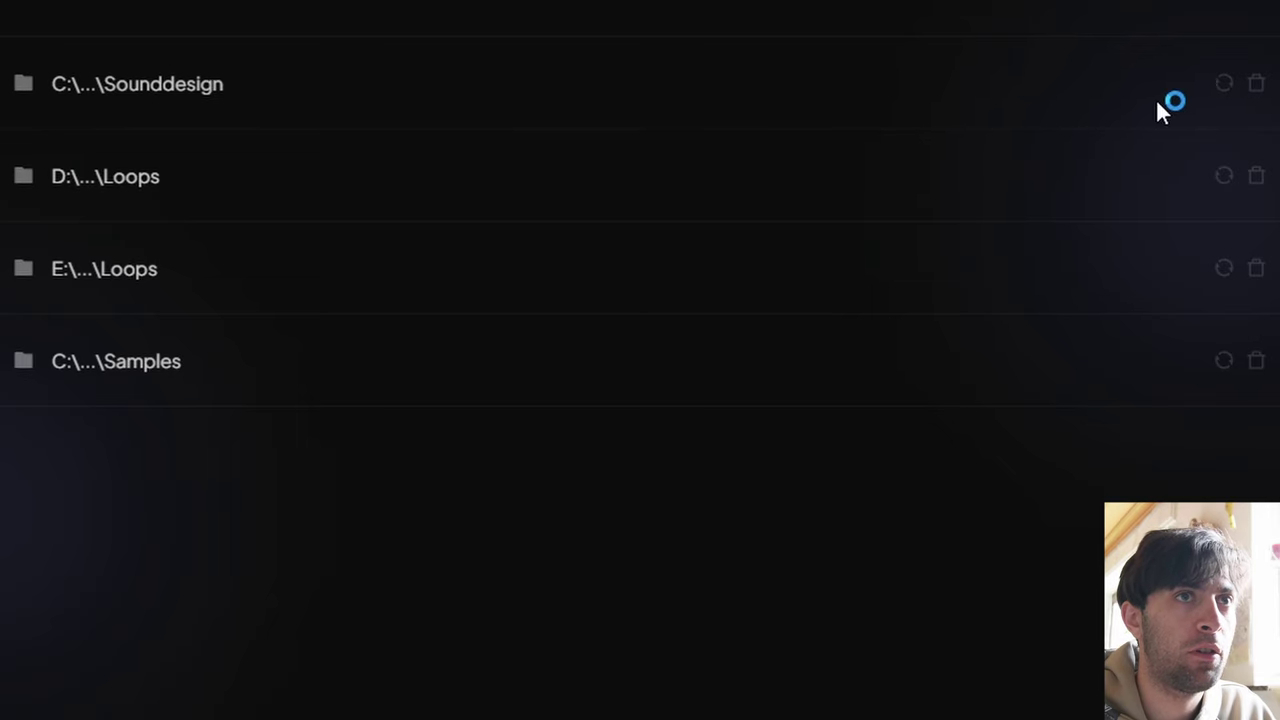
left_click(1222, 88)
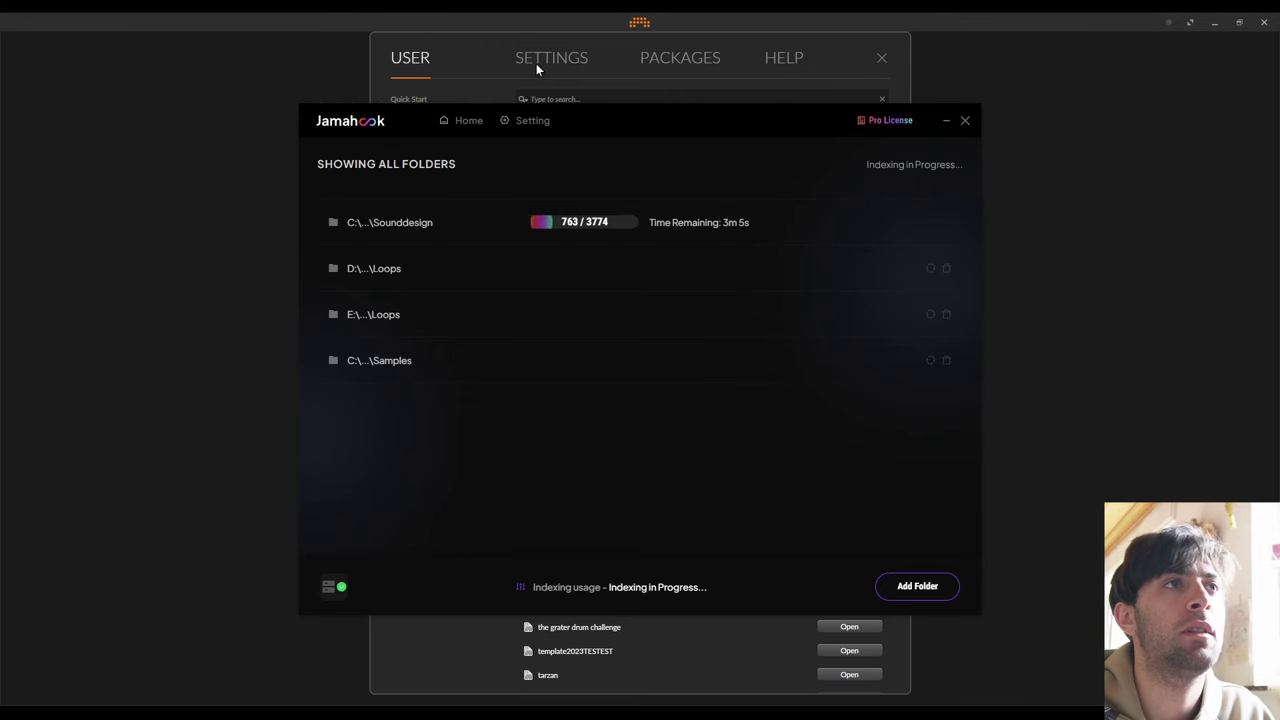
left_click(471, 18)
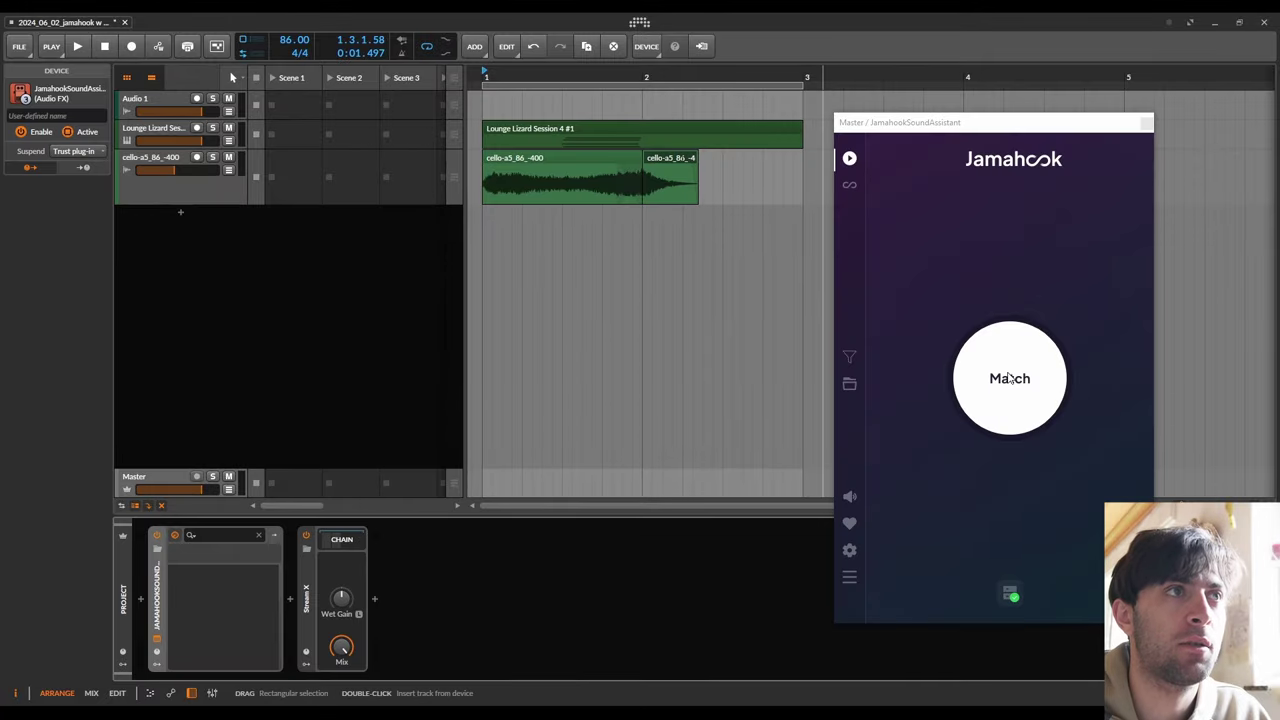
- Run Jamahook Match and audition the horns-sus-a#4, horns-sus-g2 and chorus-male-d4 results
left_click(1010, 378)
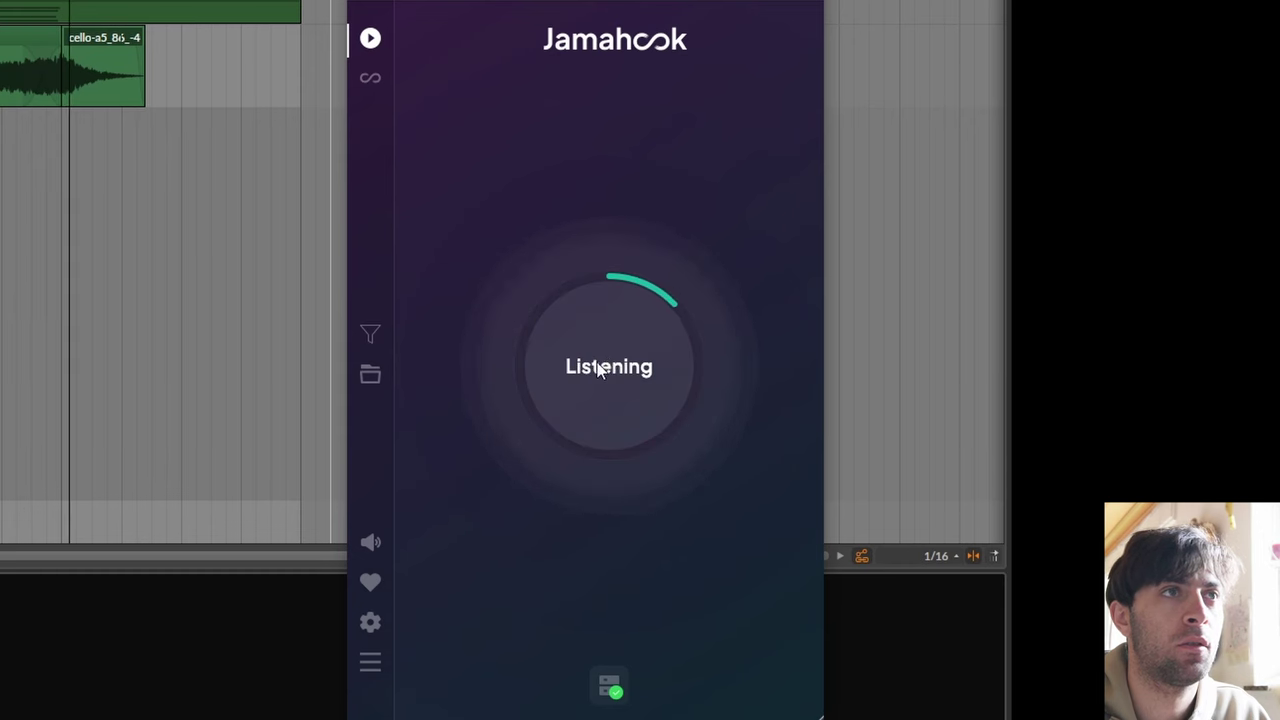
left_click(452, 157)
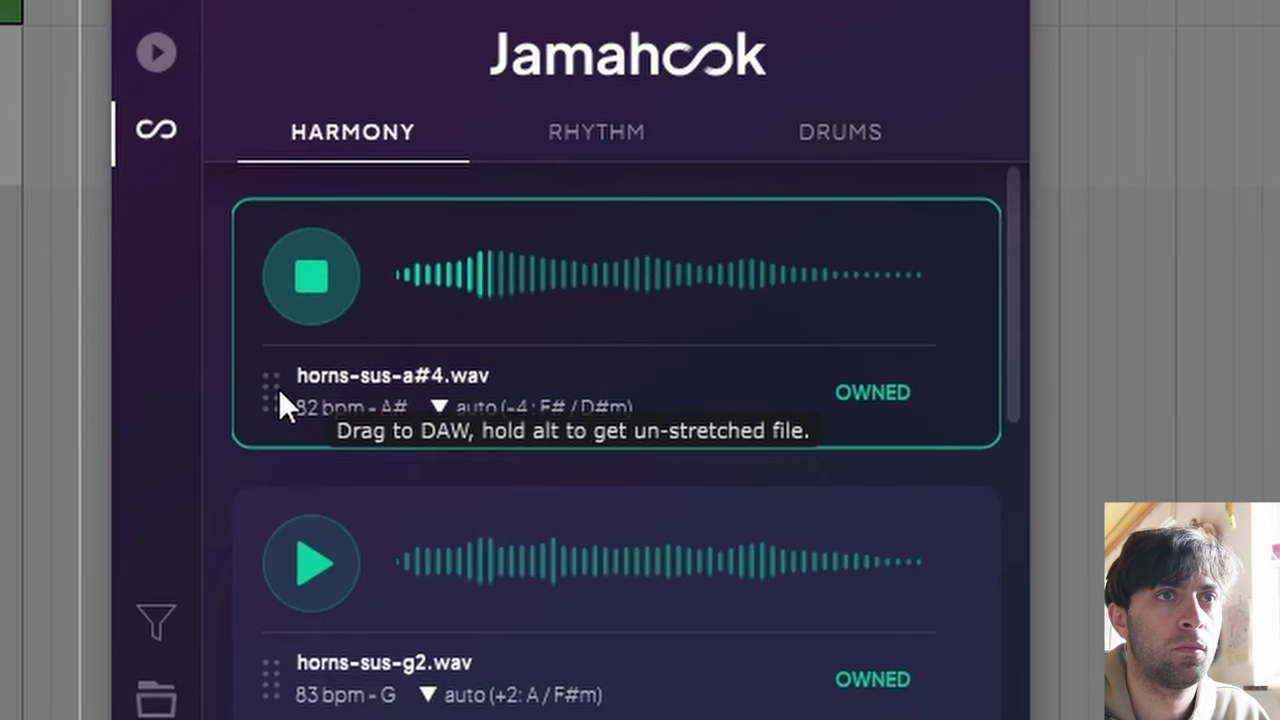
left_click(306, 563)
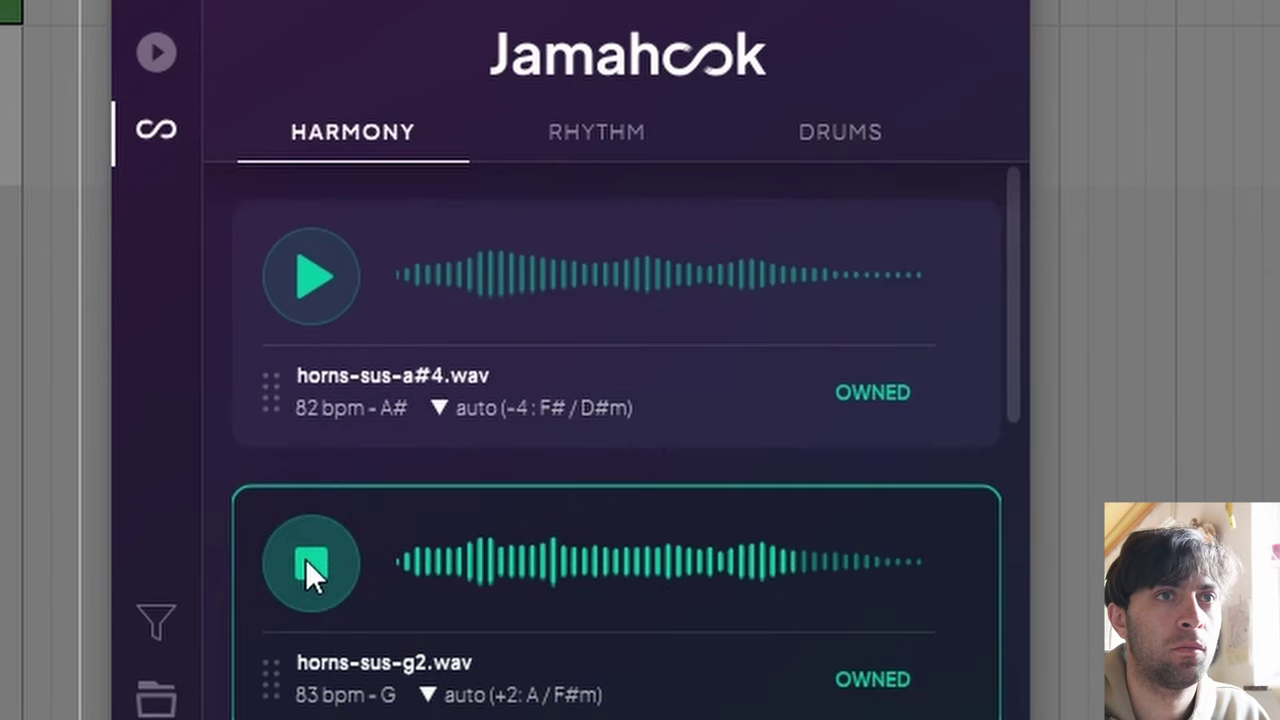
left_click(309, 130)
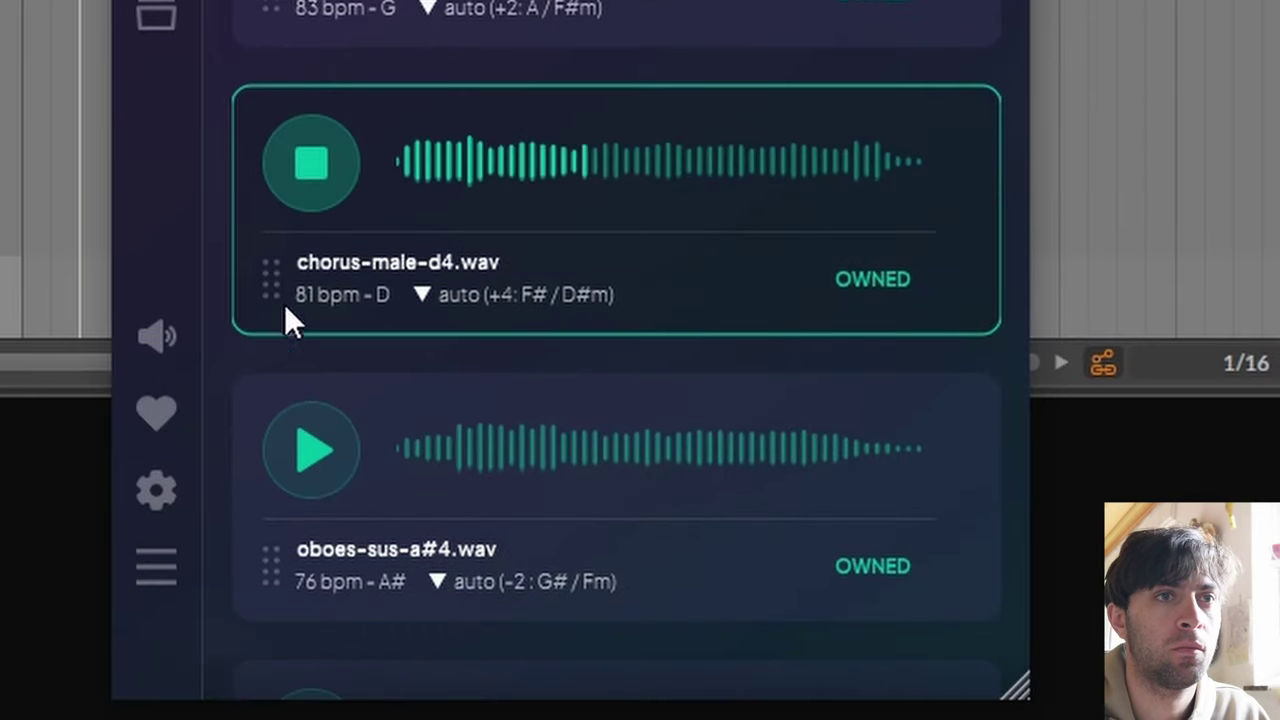
- Preview oboes-sus-a#4 and drag it into the arrangement as a new track
left_click(322, 479)
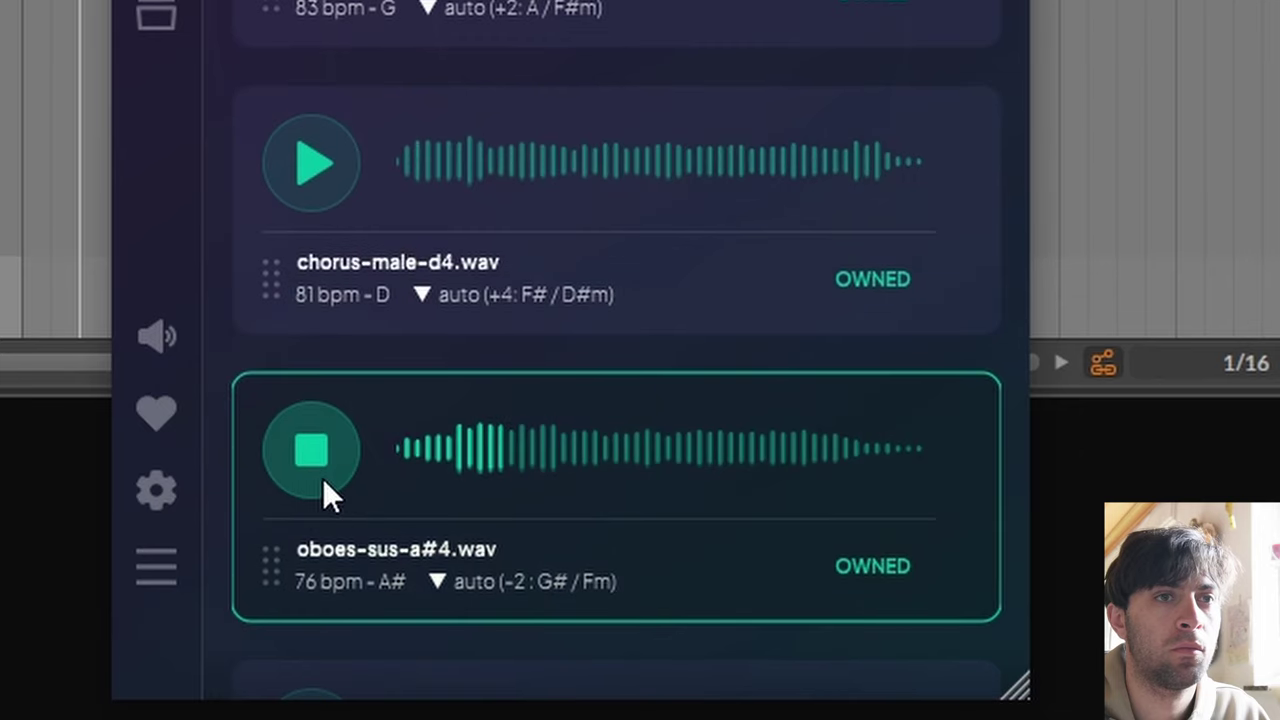
scroll(328, 450, "down", 3)
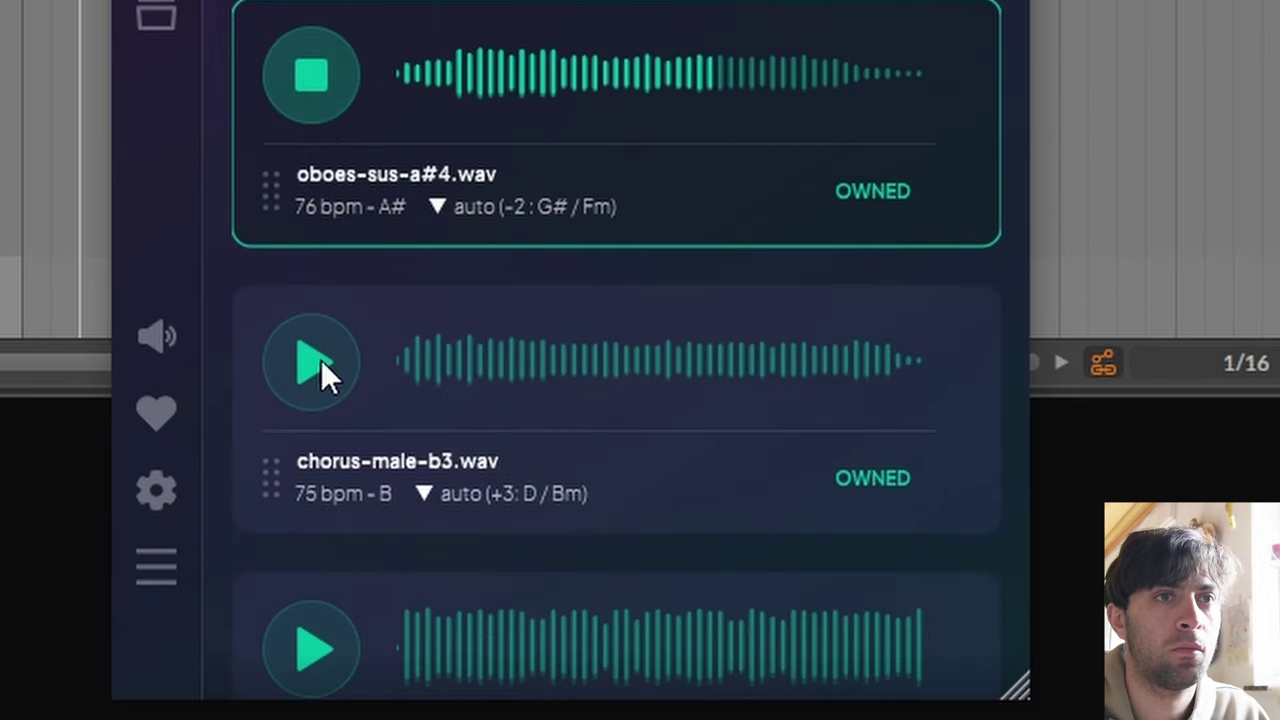
left_click_drag(270, 195, 554, 230)
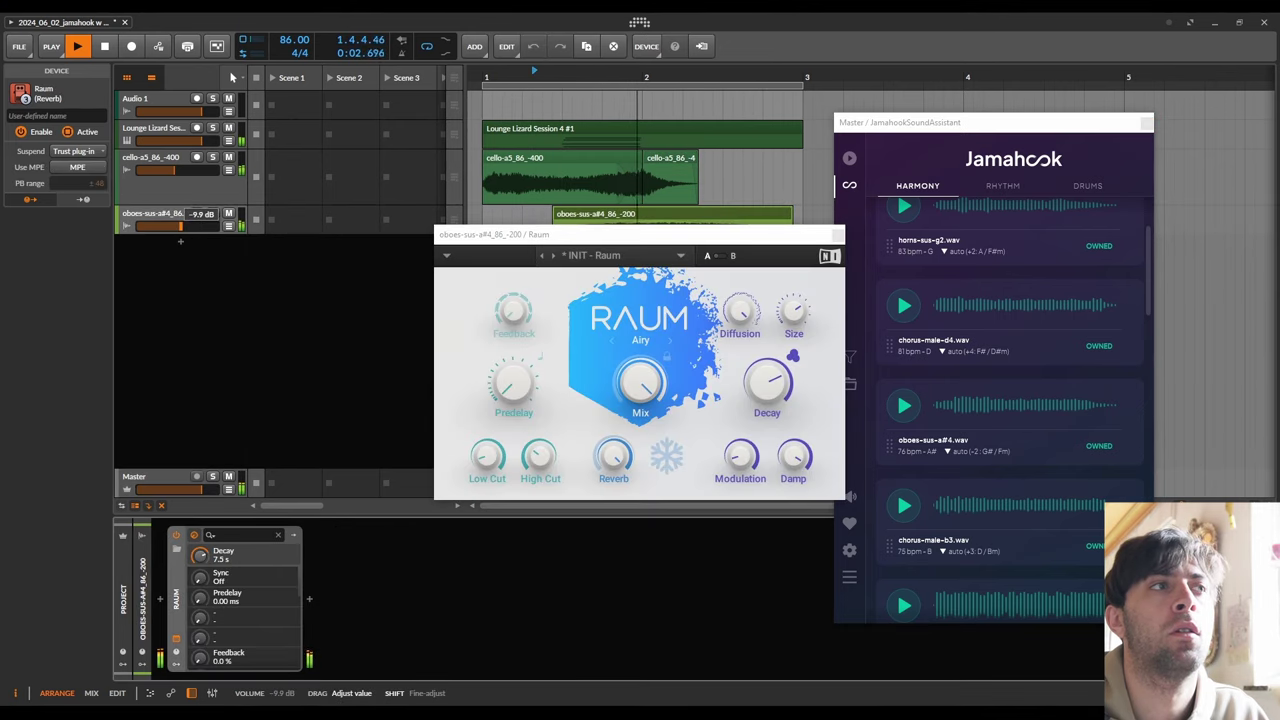
- Turn the oboes track down to about -10.6 dB and audition the violin-g5, 12.wav and horn-a#3 matches
left_click_drag(180, 226, 179, 226)
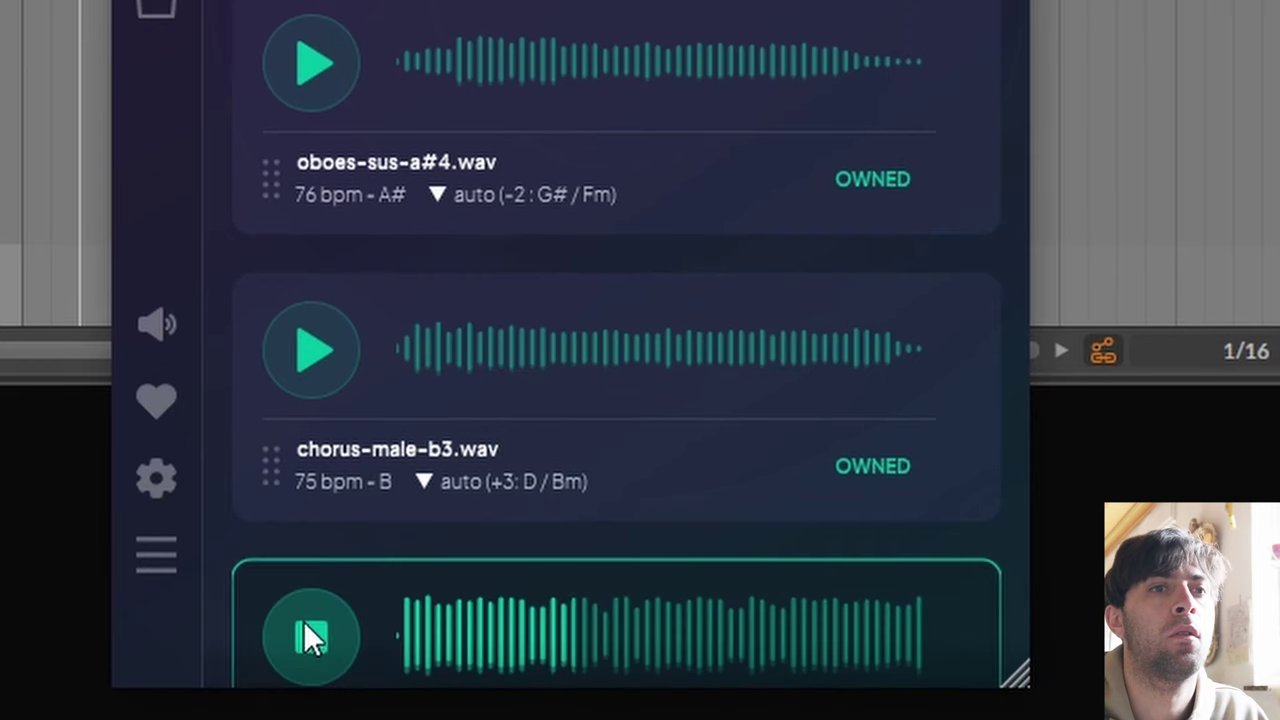
scroll(290, 600, "down", 3)
left_click(321, 642)
scroll(320, 600, "down", 5)
left_click(321, 460)
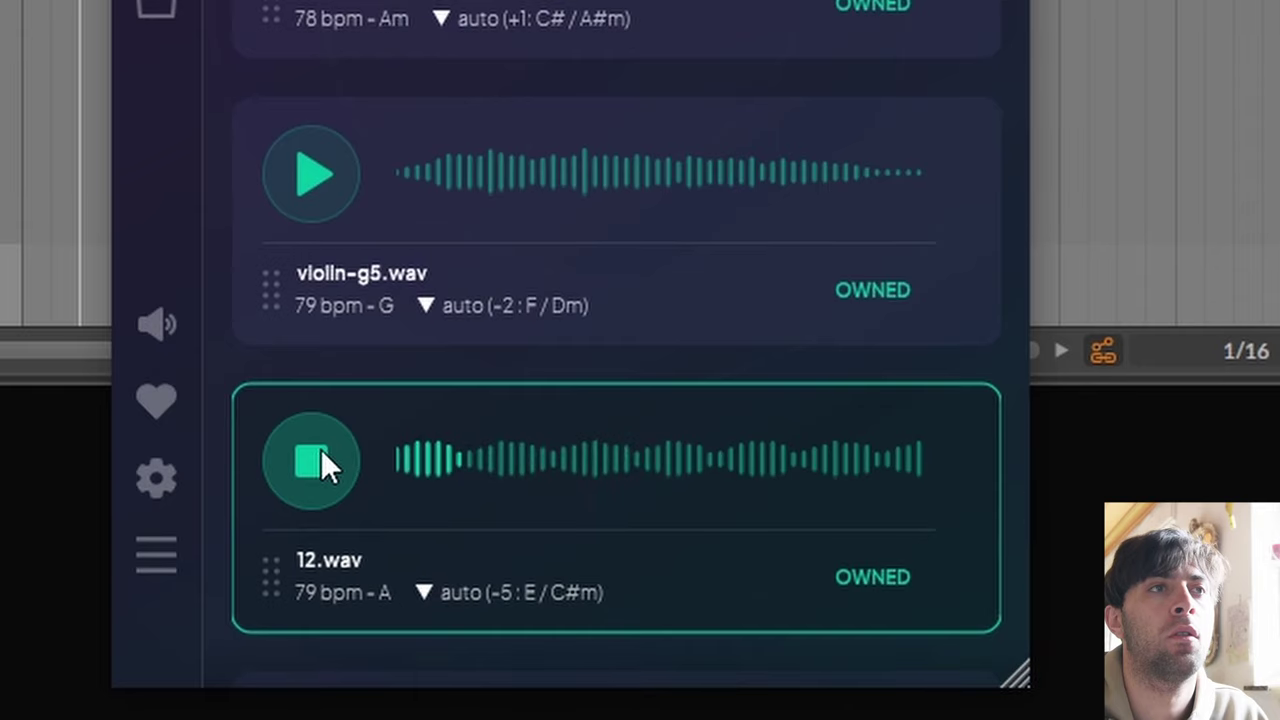
scroll(325, 470, "down", 5)
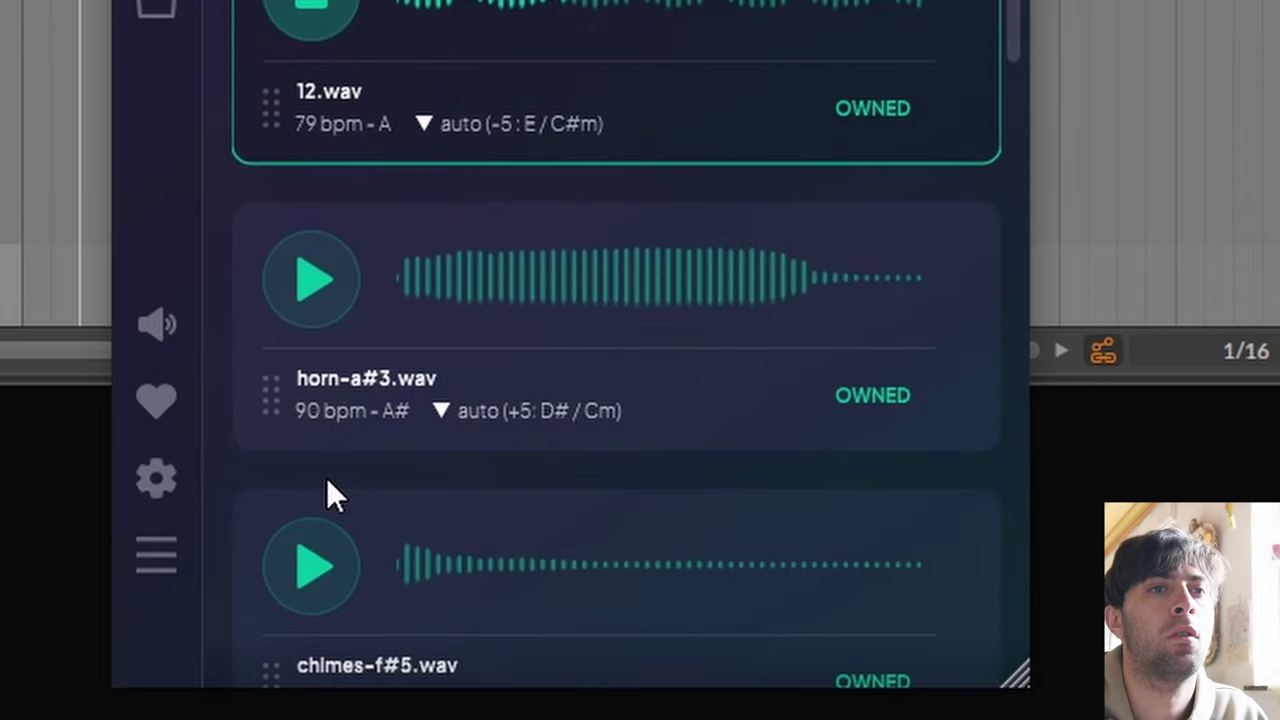
left_click(322, 277)
- Add chimes-f#5 on a new track at -11.1 dB and turn Emergence's Stream 2 rate to about 110 Hz
scroll(322, 277, "down", 5)
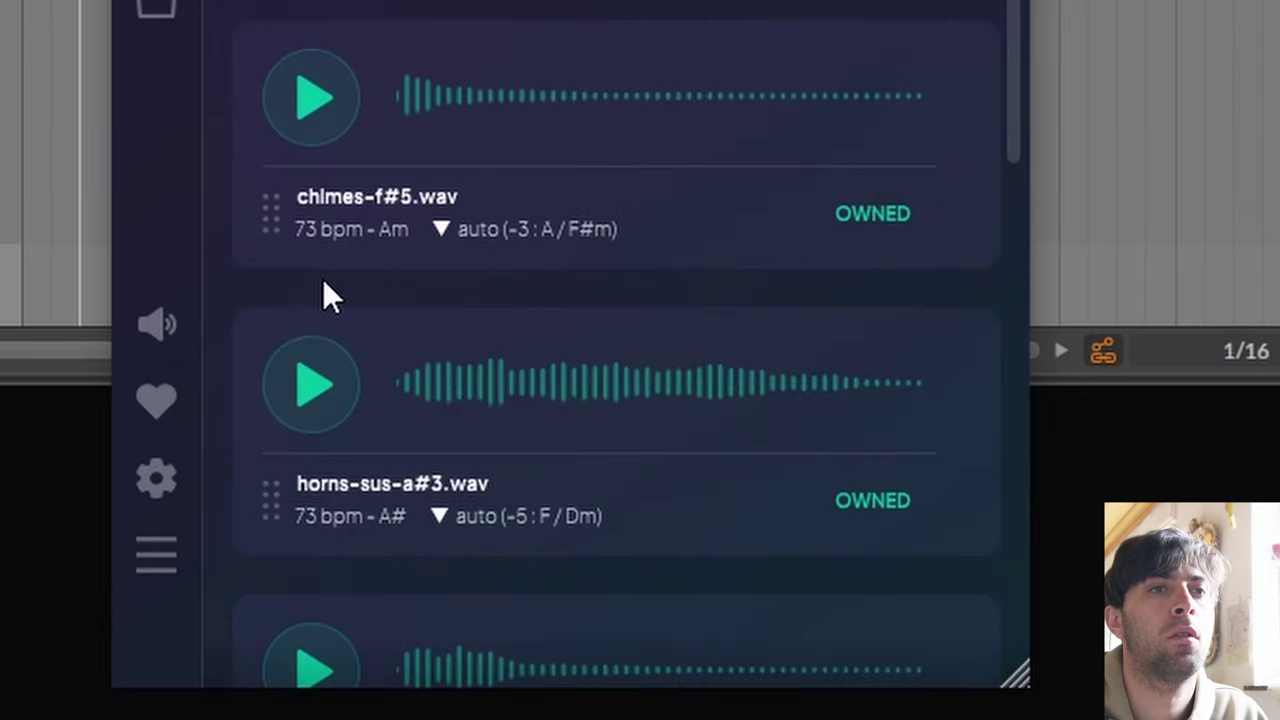
left_click(303, 100)
left_click_drag(259, 224, 505, 226)
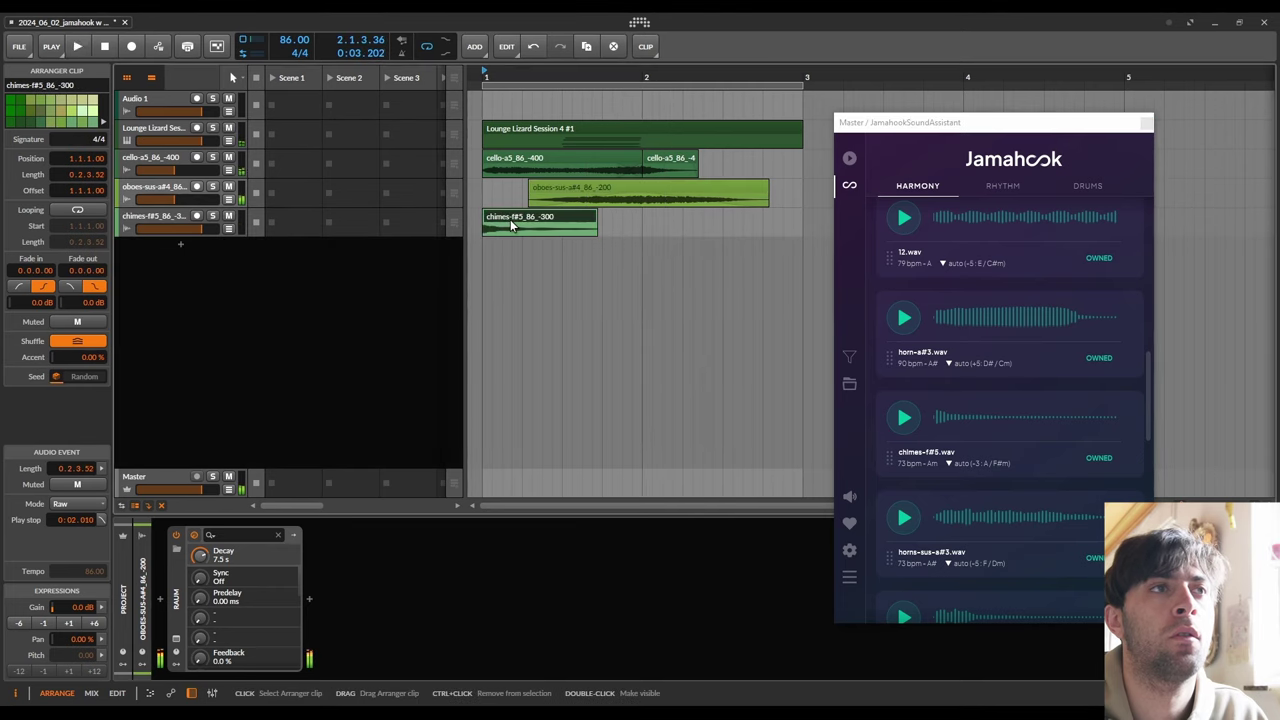
key("space")
key("space")
left_click_drag(200, 229, 180, 229)
key("space")
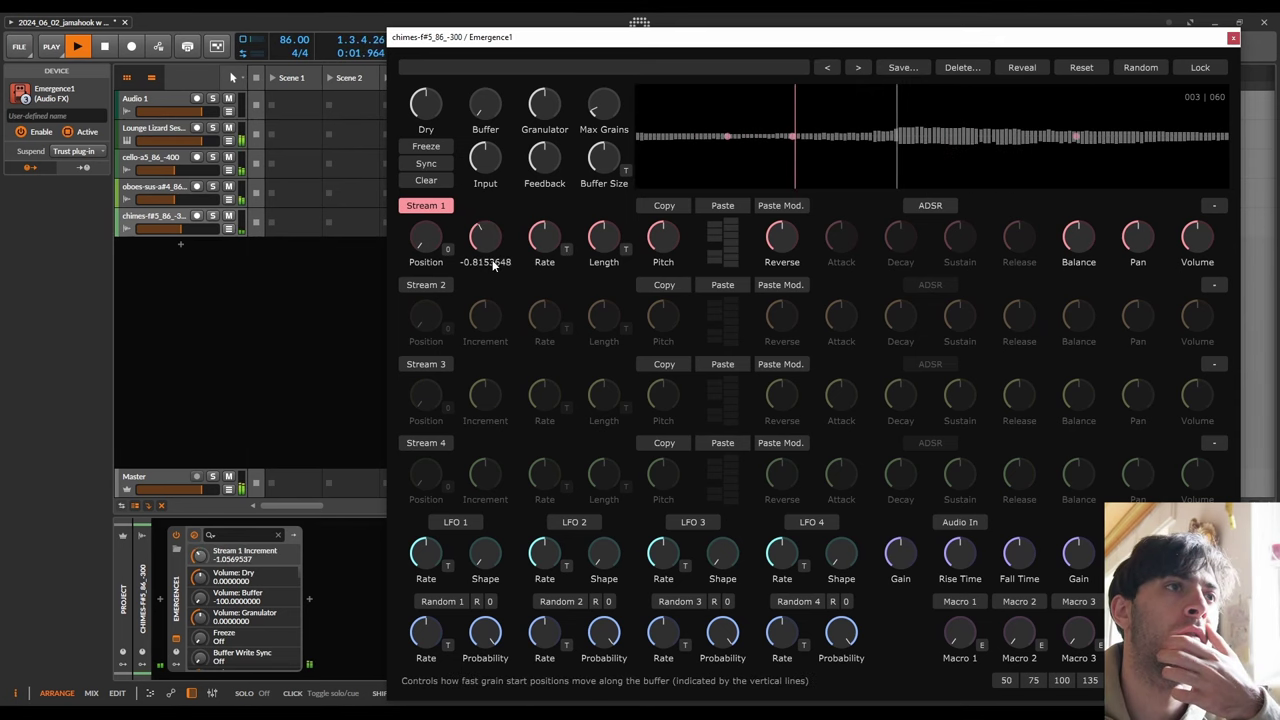
scroll(488, 252, "up", 3)
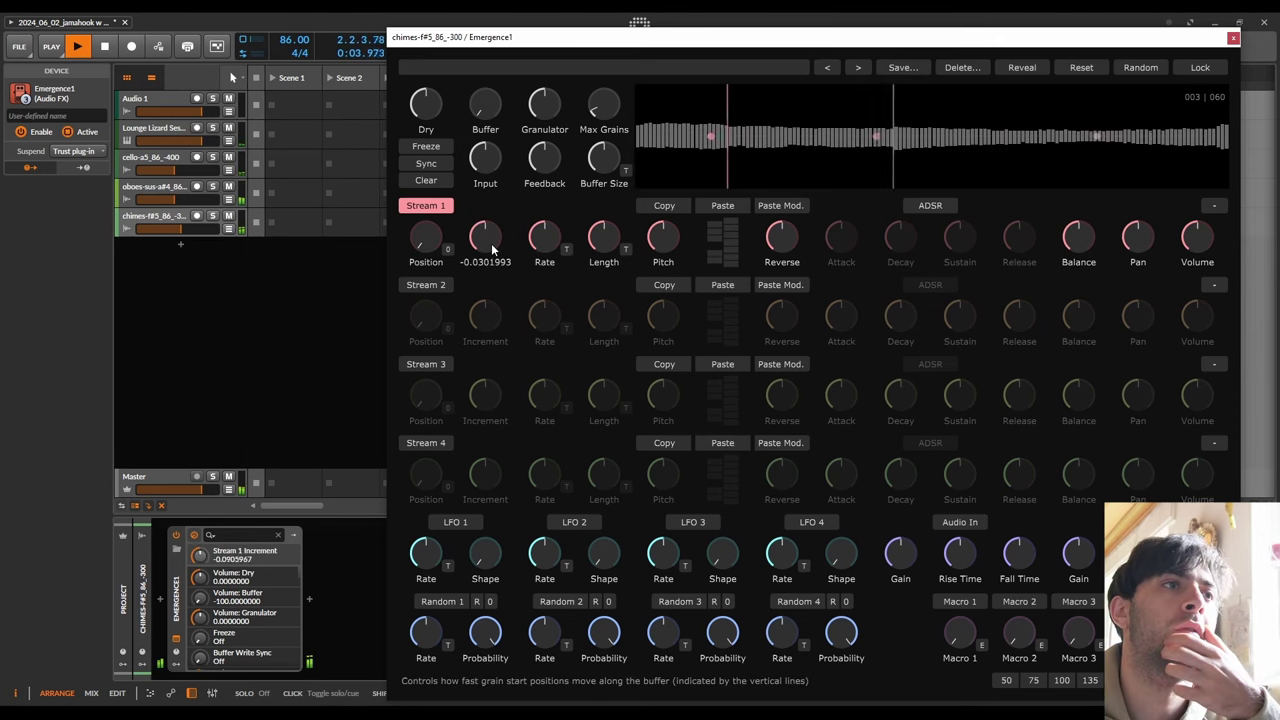
left_click_drag(557, 282, 557, 290)
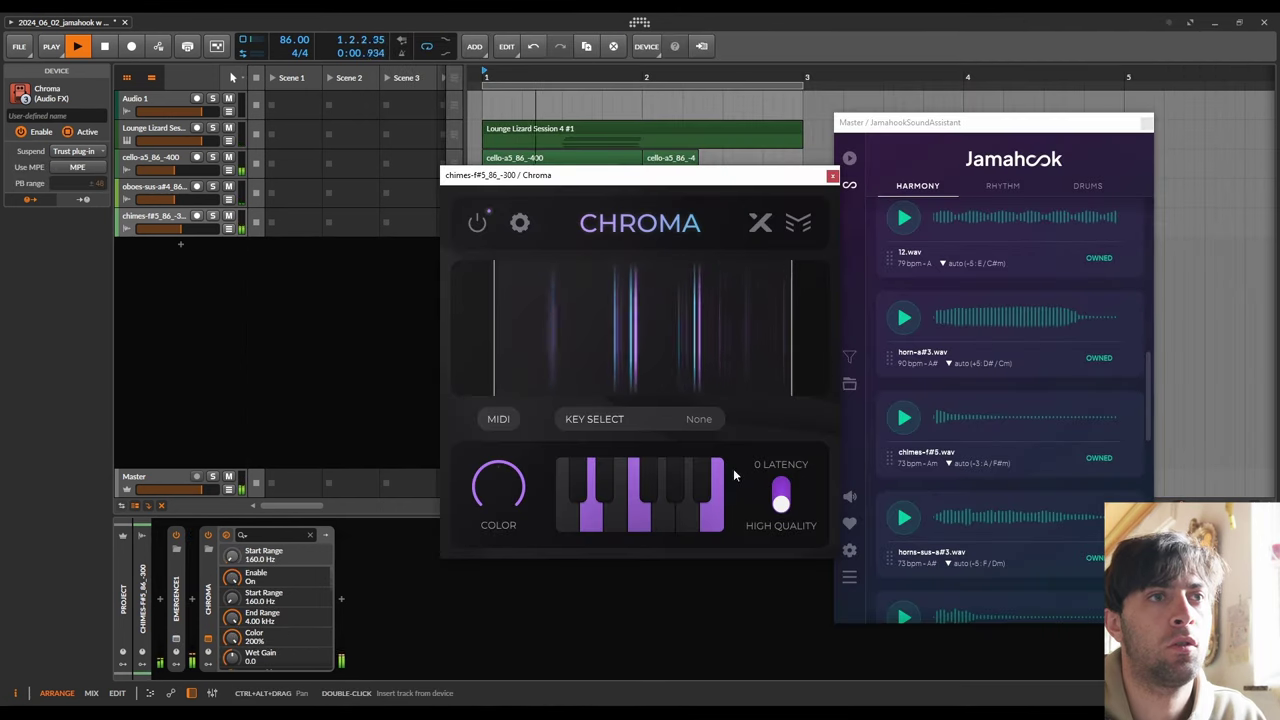
- Switch Chroma's A# note on and B off, then audition the Movie Score and horns-sus-c#4 matches
left_click(702, 480)
left_click(718, 530)
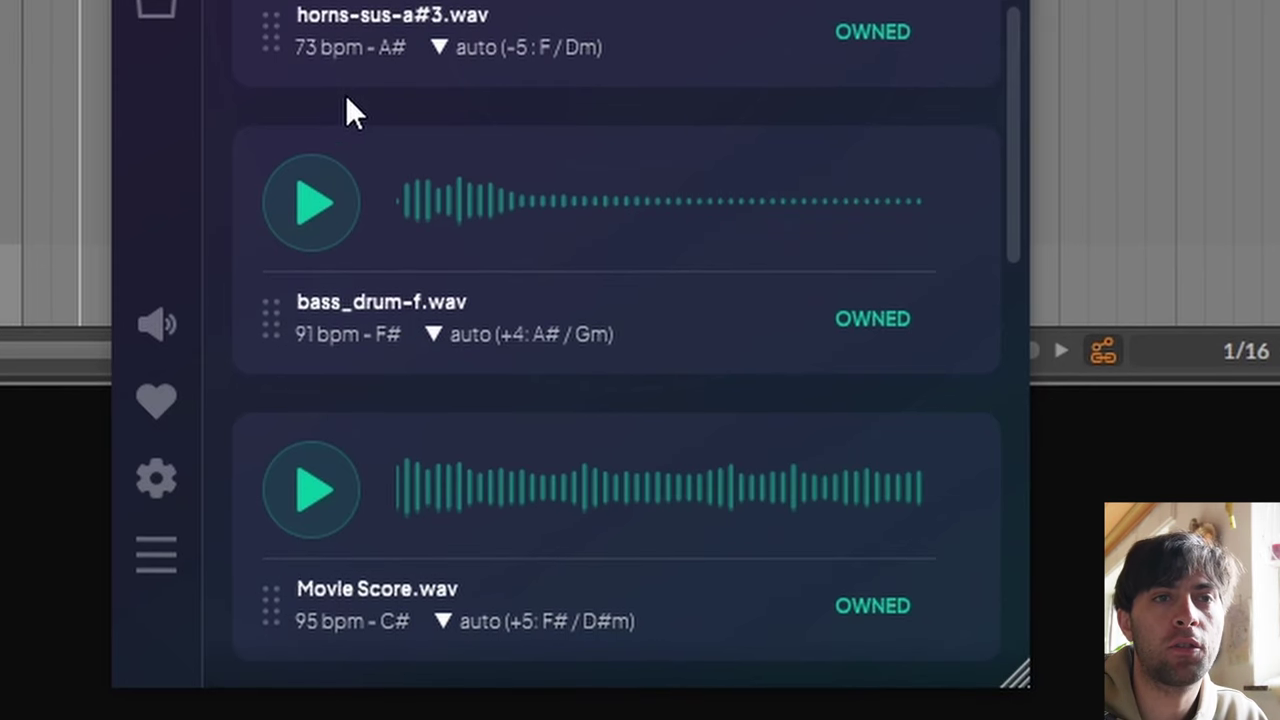
scroll(345, 100, "down", 4)
left_click(311, 135)
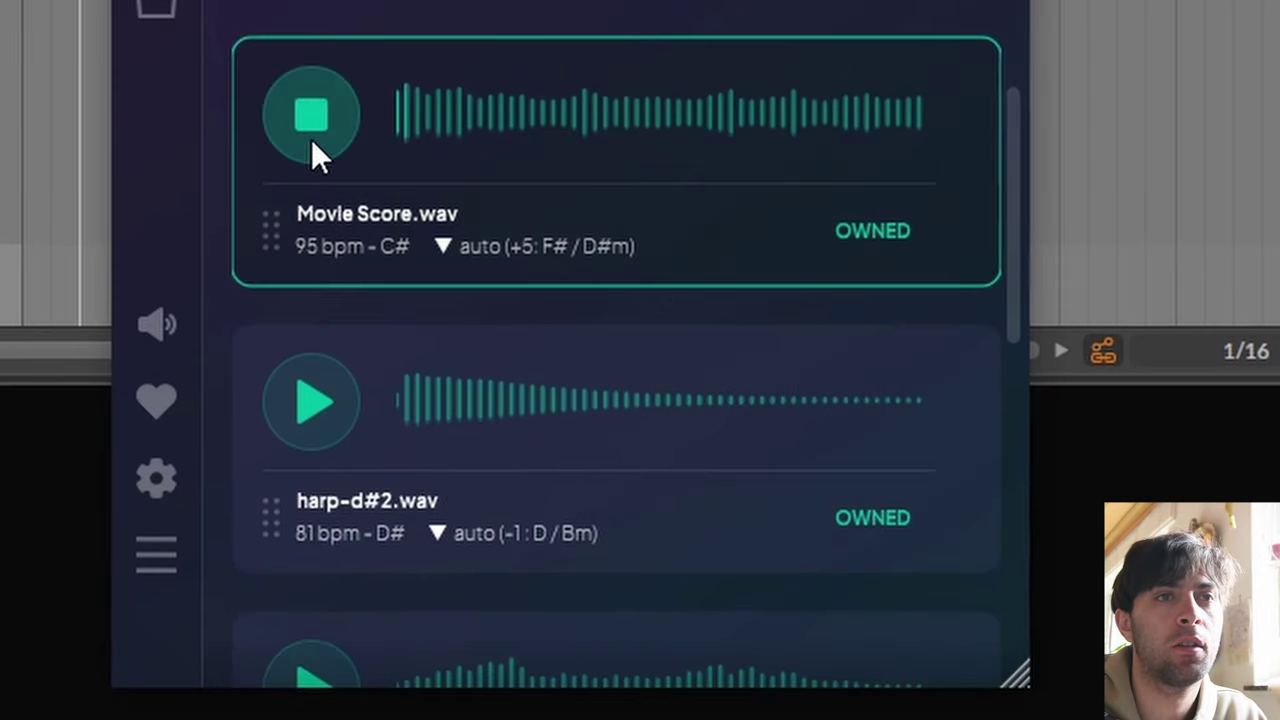
scroll(311, 139, "down", 3)
left_click(301, 390)
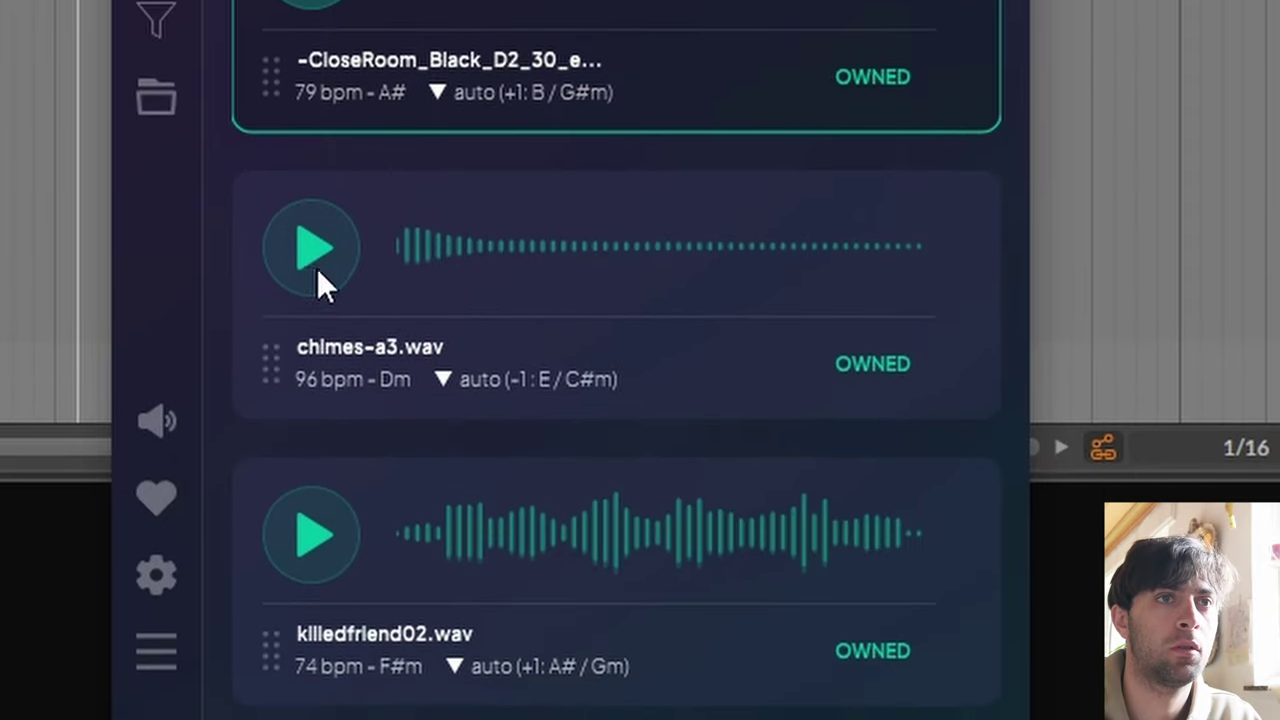
- Add the chimes-a3 match as a new track and play the arrangement
left_click(318, 270)
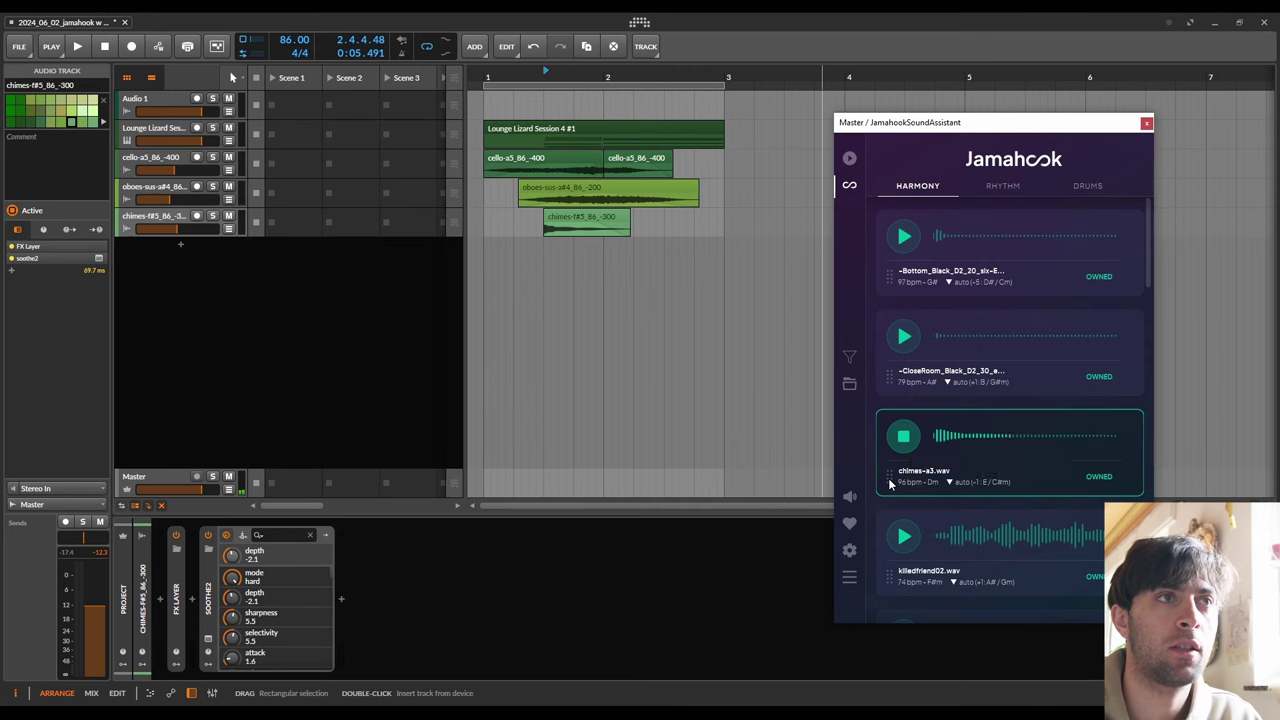
left_click_drag(890, 484, 547, 254)
key("space")
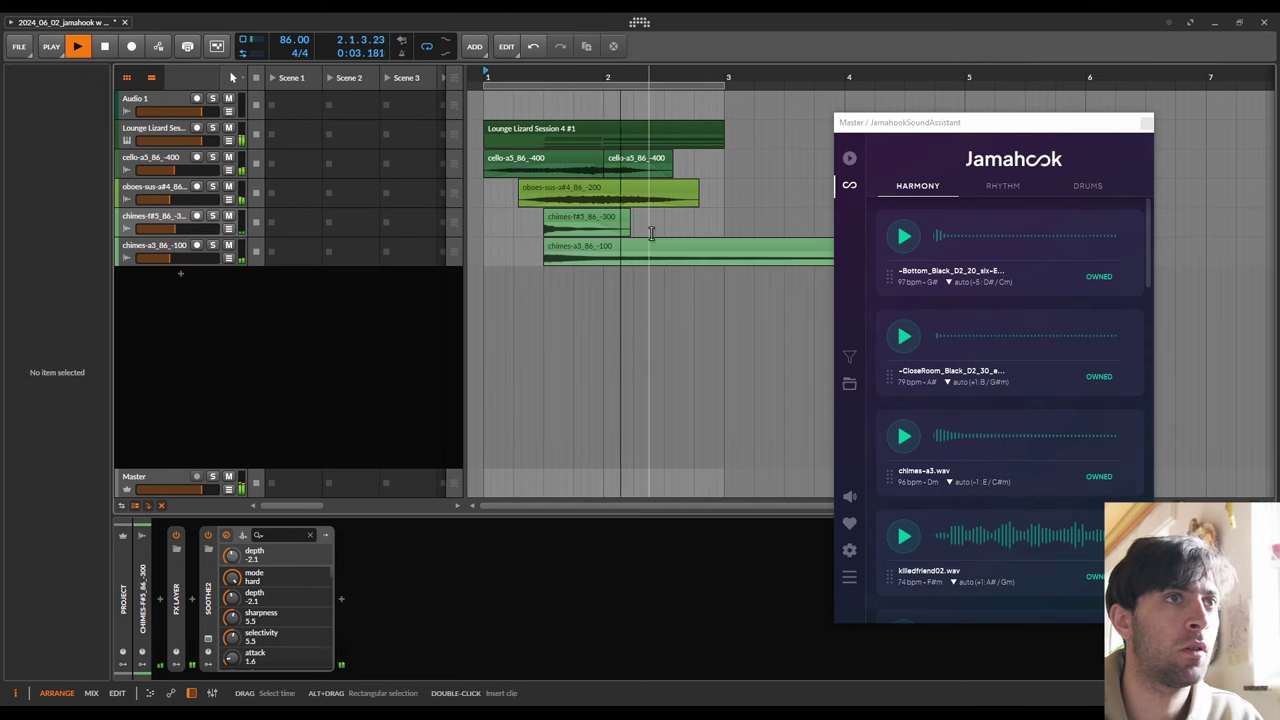
- Audition the horns-sus-e4, CloseRoom, can you feel it, oboes-sus-c#6 and c1.wav matches
left_click(732, 249)
scroll(915, 513, "down", 2)
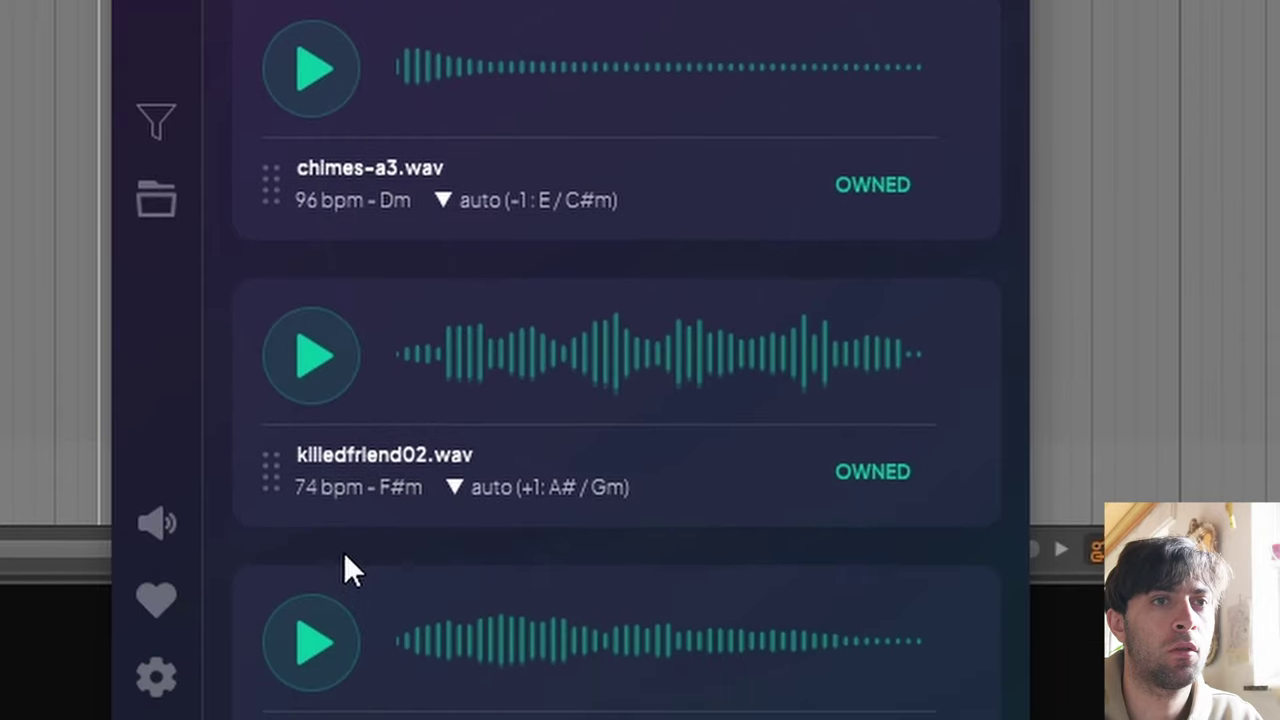
scroll(344, 570, "down", 2)
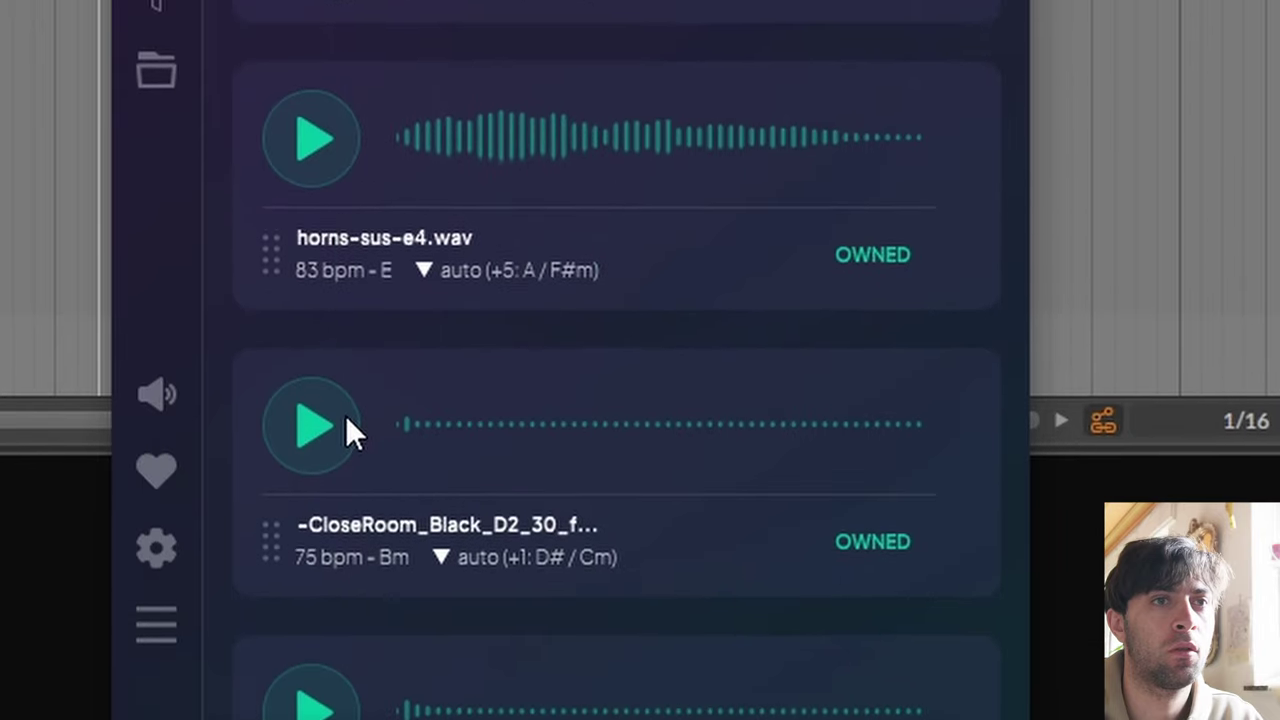
left_click(321, 264)
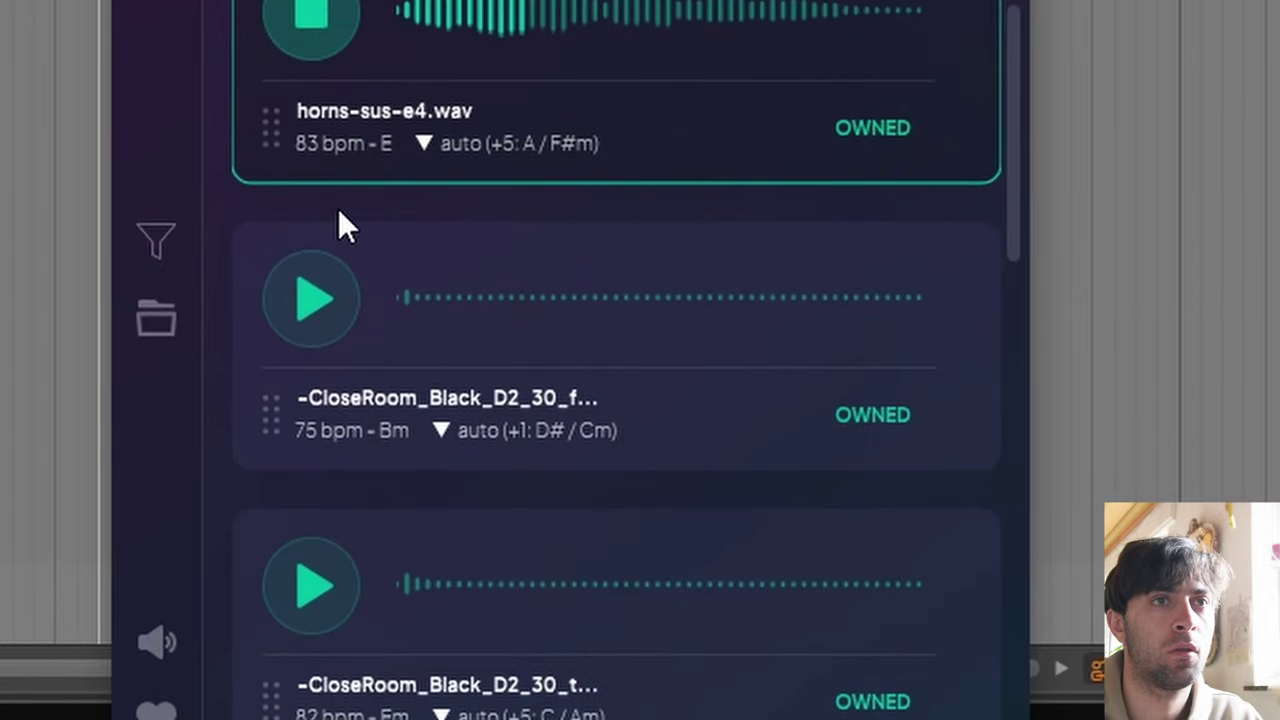
left_click(316, 304)
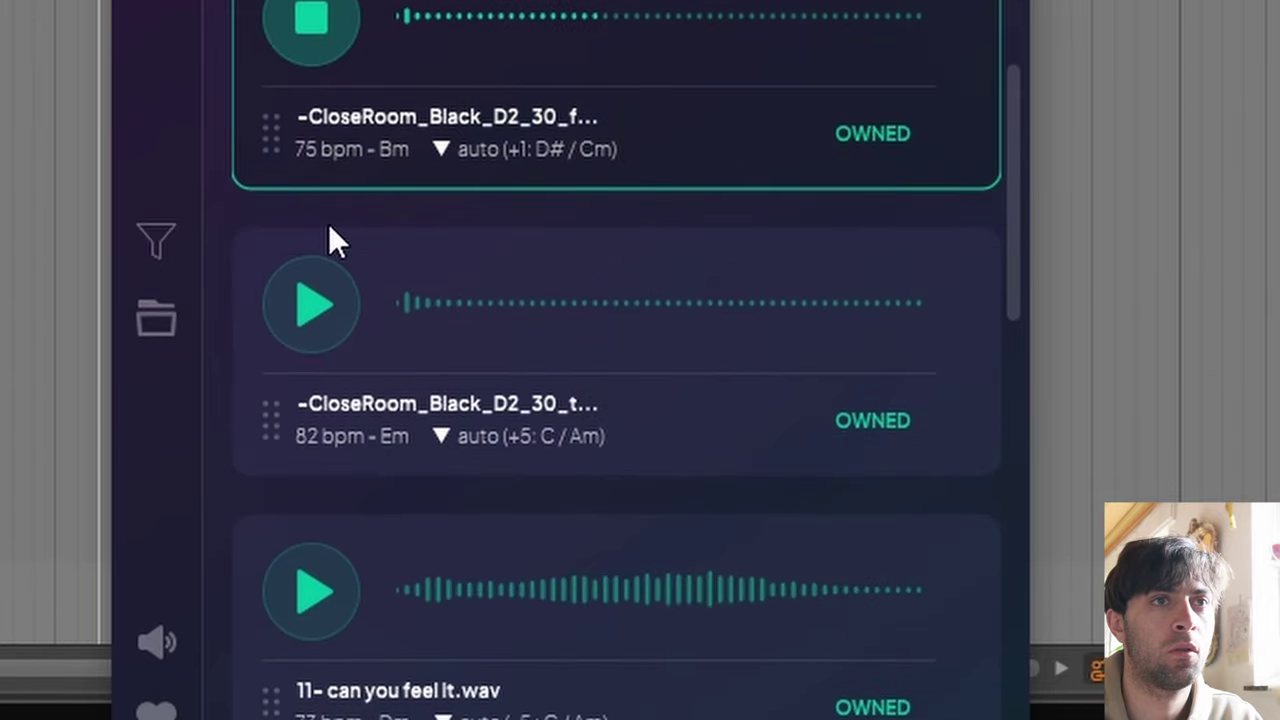
left_click(313, 300)
left_click(315, 308)
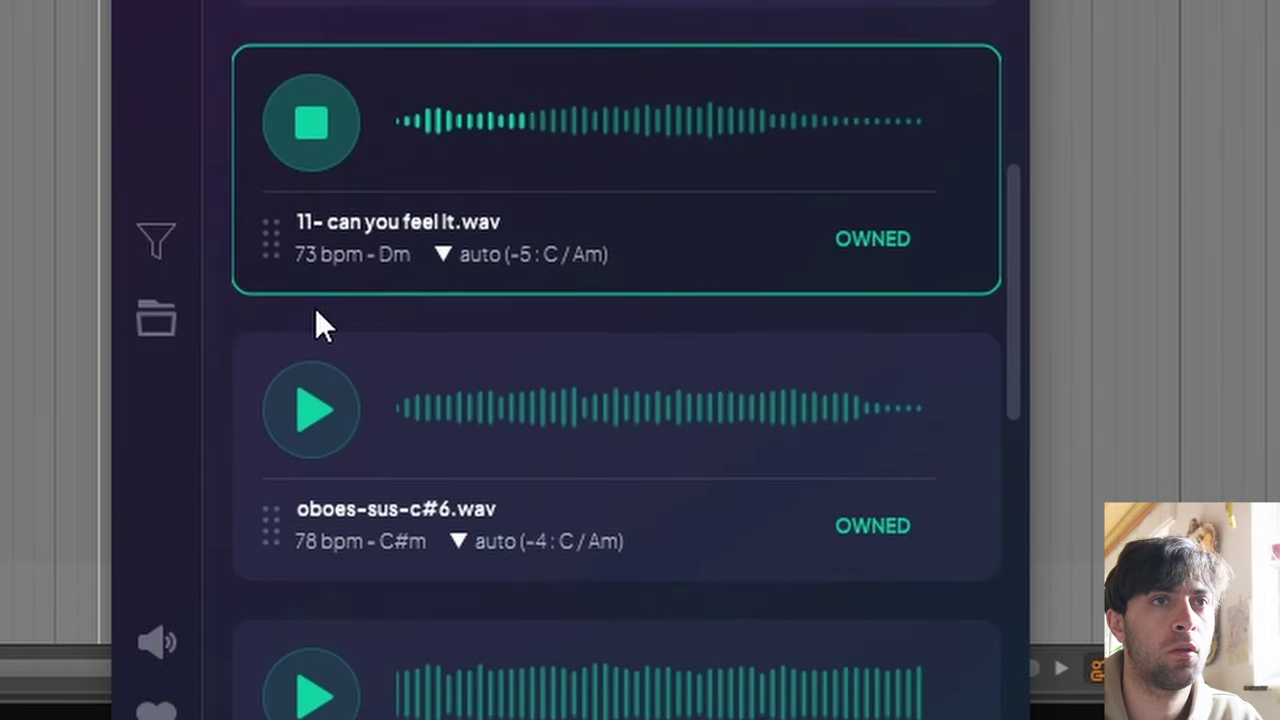
left_click(311, 420)
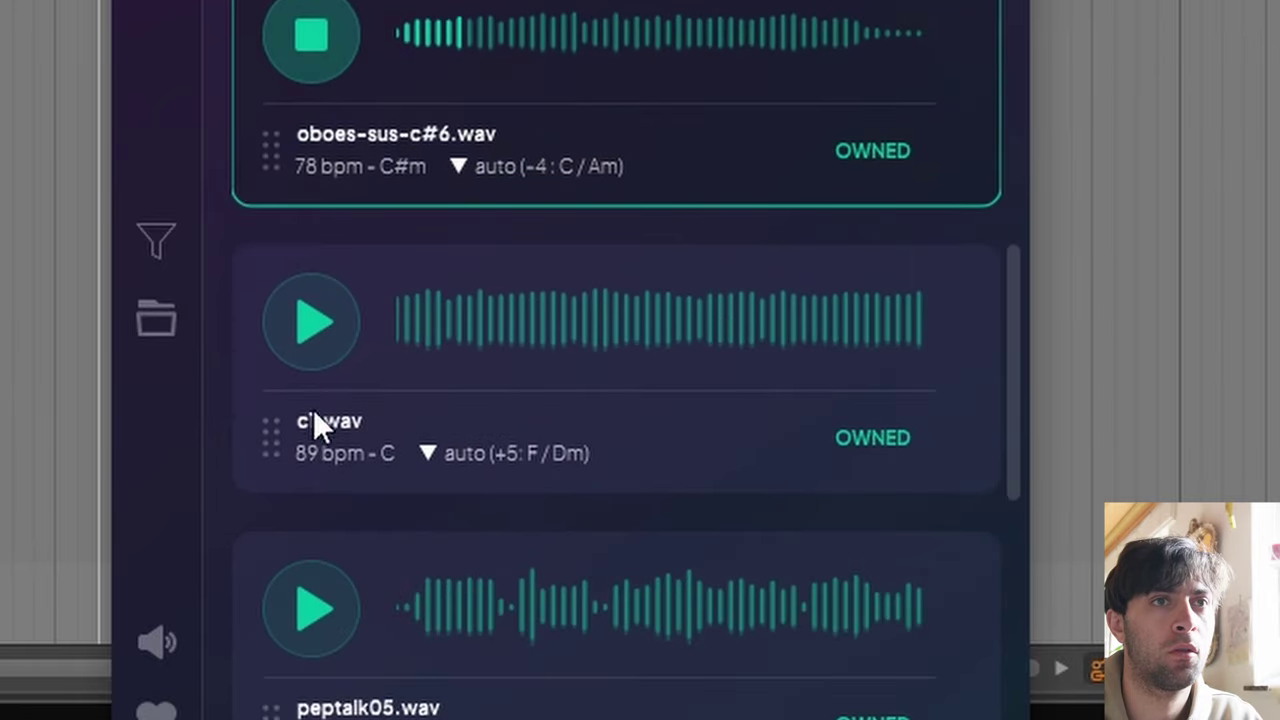
left_click(326, 313)
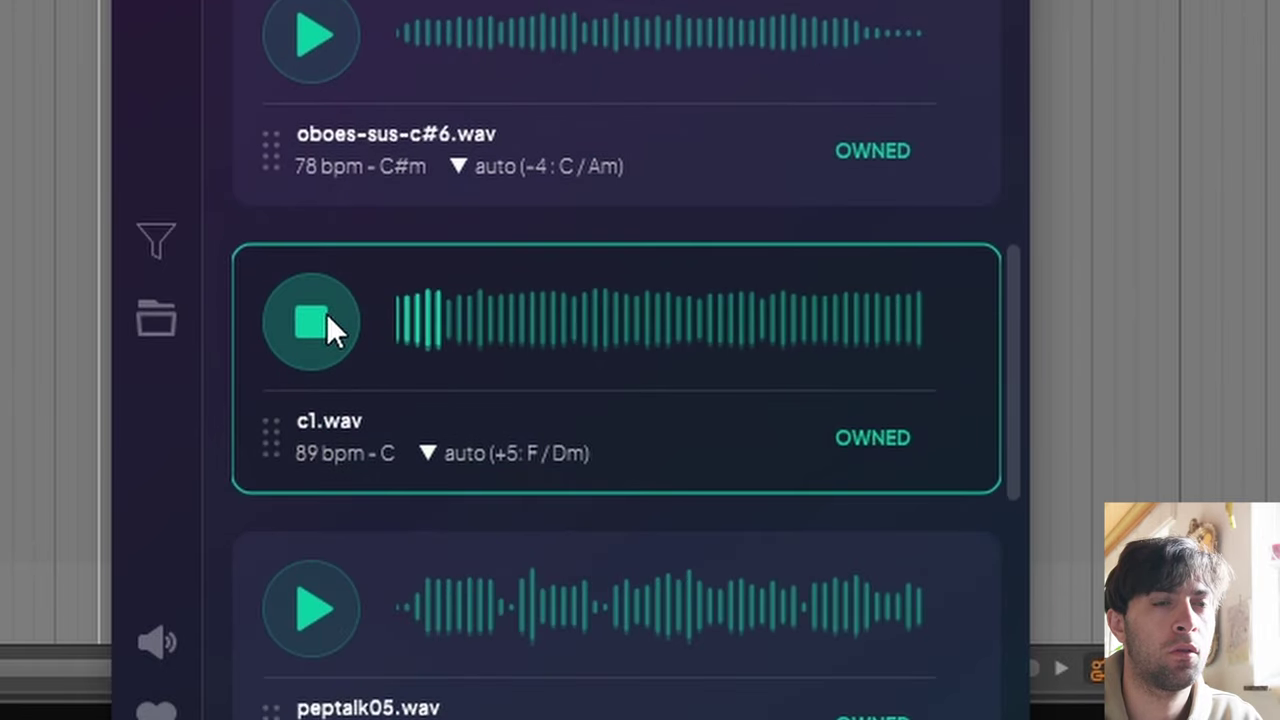
- Audition peptalk05, SpaceStationCalculator1, timpani-f-lh-c2 and oboes-sus-e6 matches, ending on FX Whistle 9
left_click(309, 608)
left_click(311, 518)
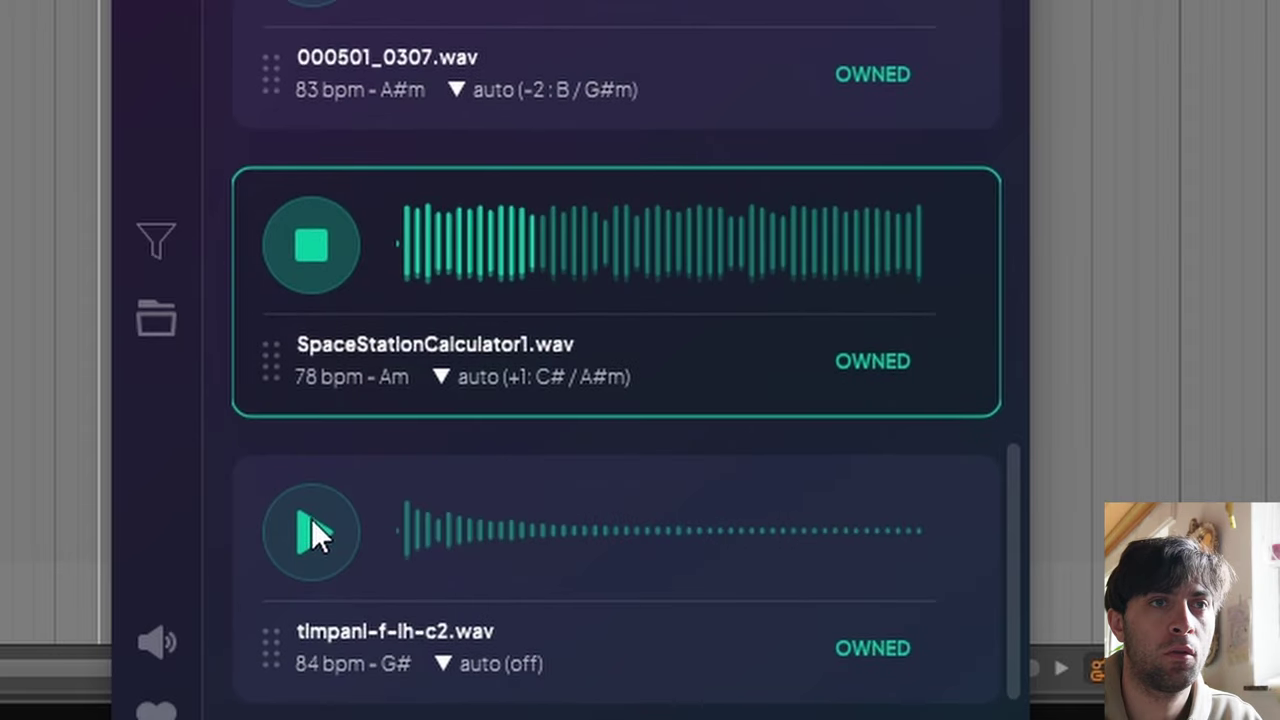
left_click(311, 521)
left_click(311, 524)
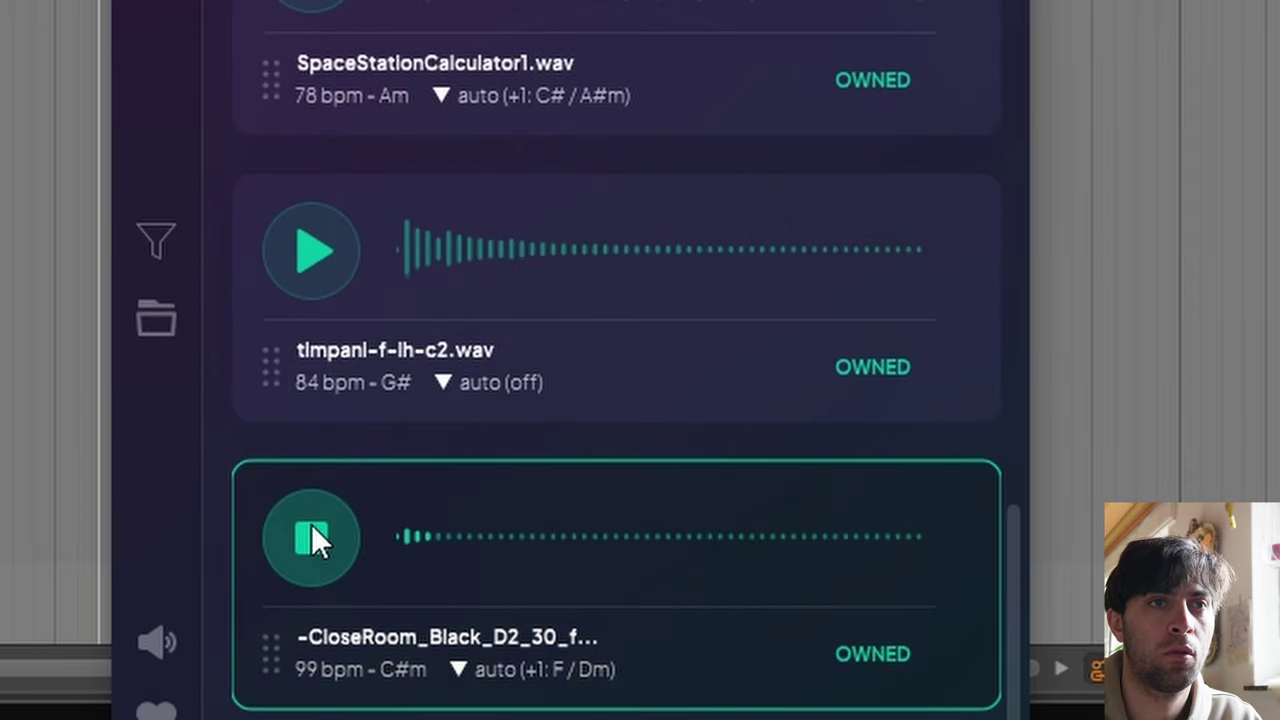
key("Down")
key("Down")
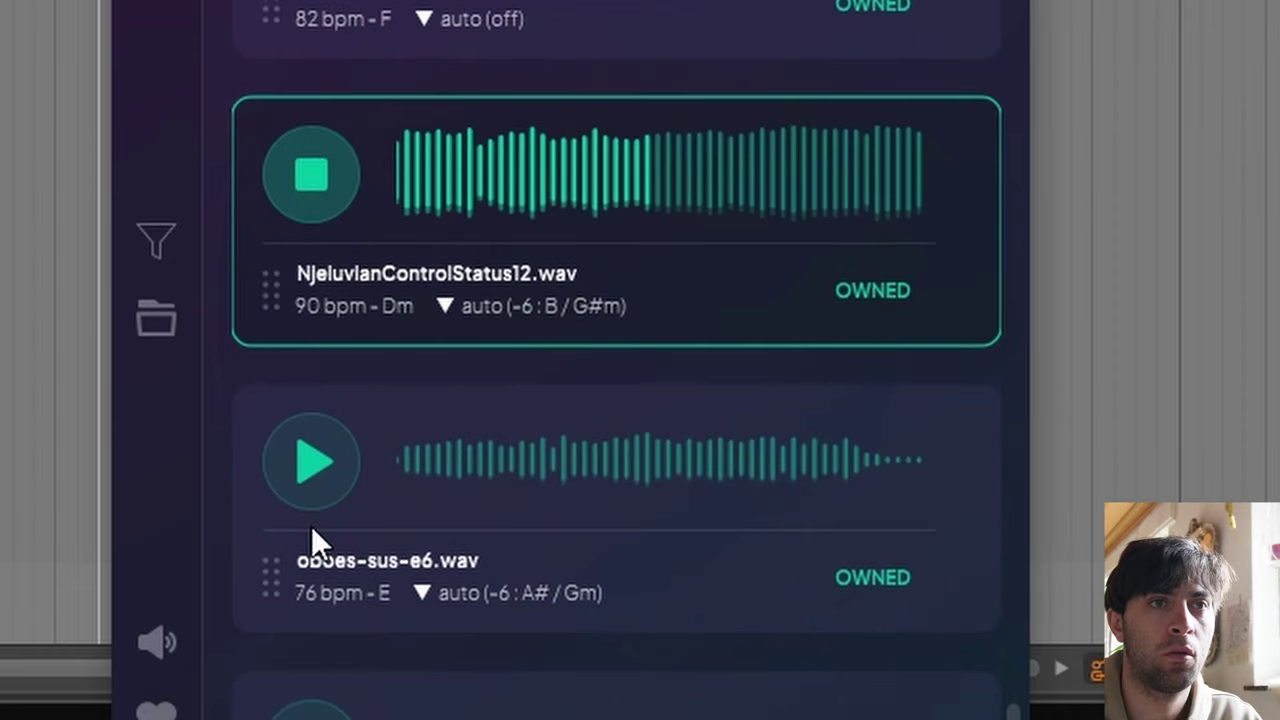
left_click(313, 470)
key("Down")
key("Down")
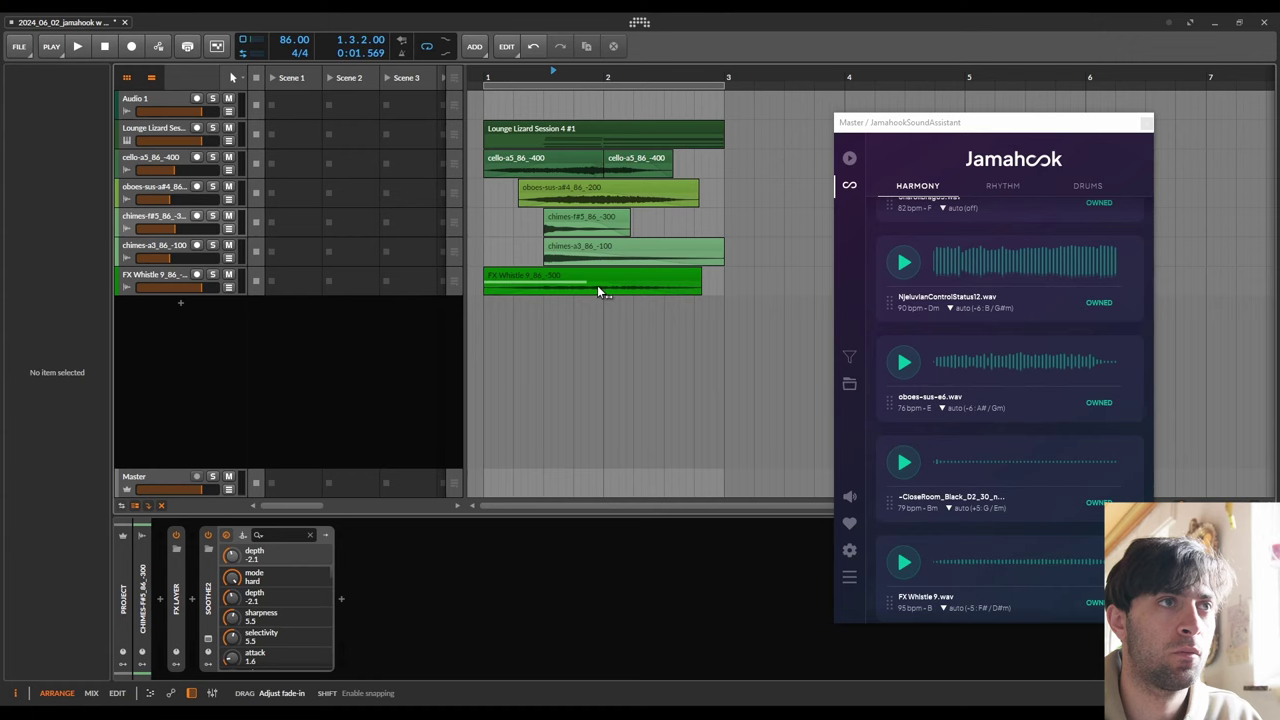
- Shift the FX Whistle 9 clip slightly later to 1.3.3.39 and trim it shorter
key("space")
left_click_drag(556, 280, 591, 277)
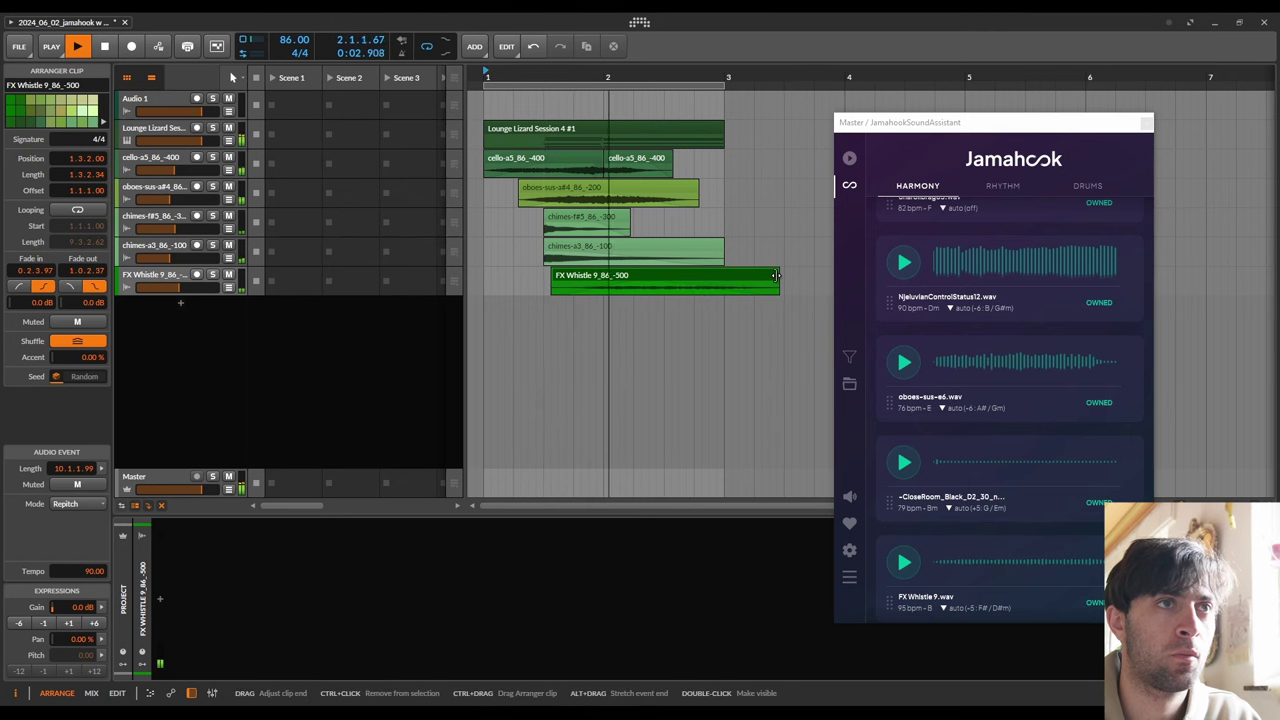
left_click_drag(775, 275, 676, 275)
key("space")
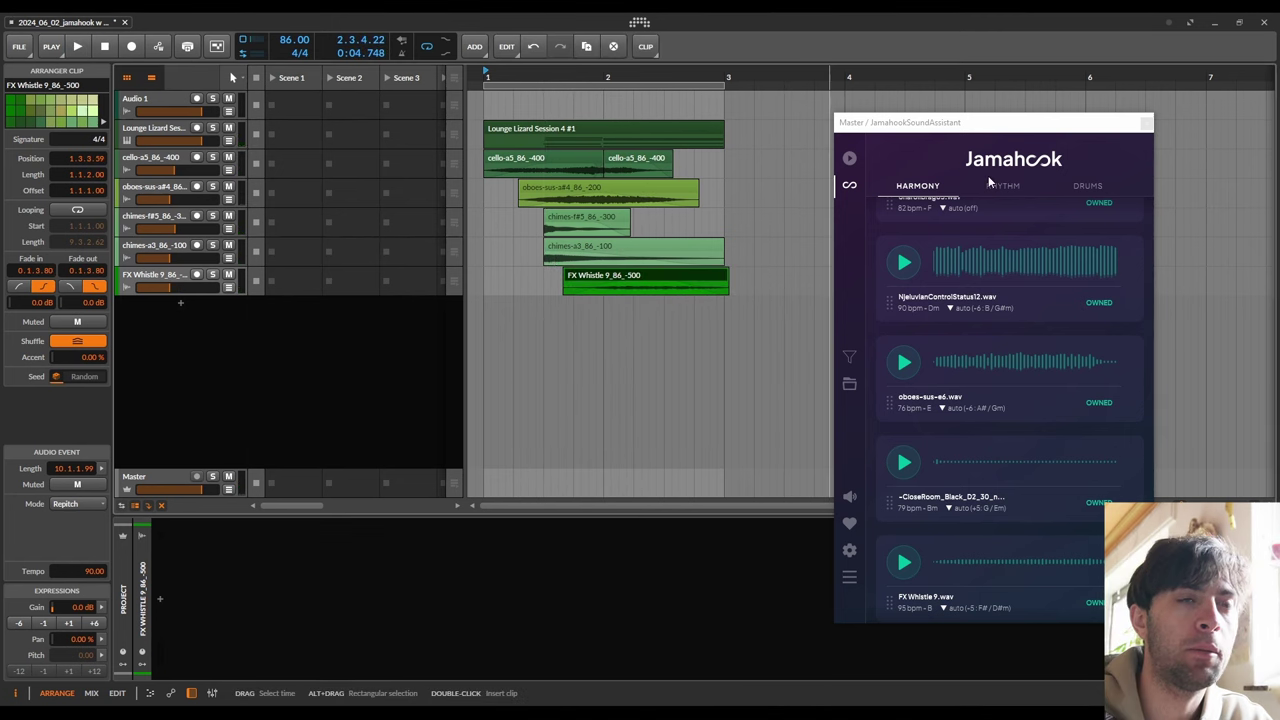
- Show Jamahook's drum matches and audition them, including 02TP19THCM, Reverb Univox and 78bpm trash drums ye
left_click(1085, 185)
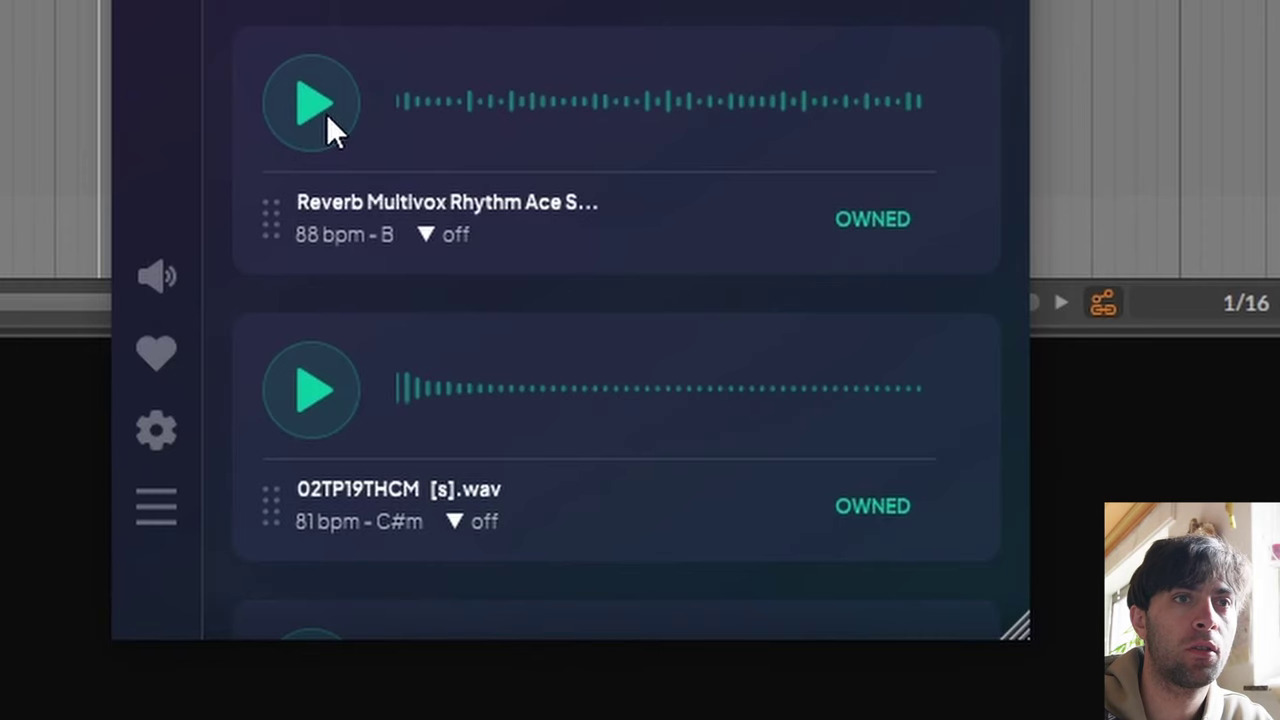
left_click(327, 115)
left_click(300, 386)
scroll(508, 62, "down", 3)
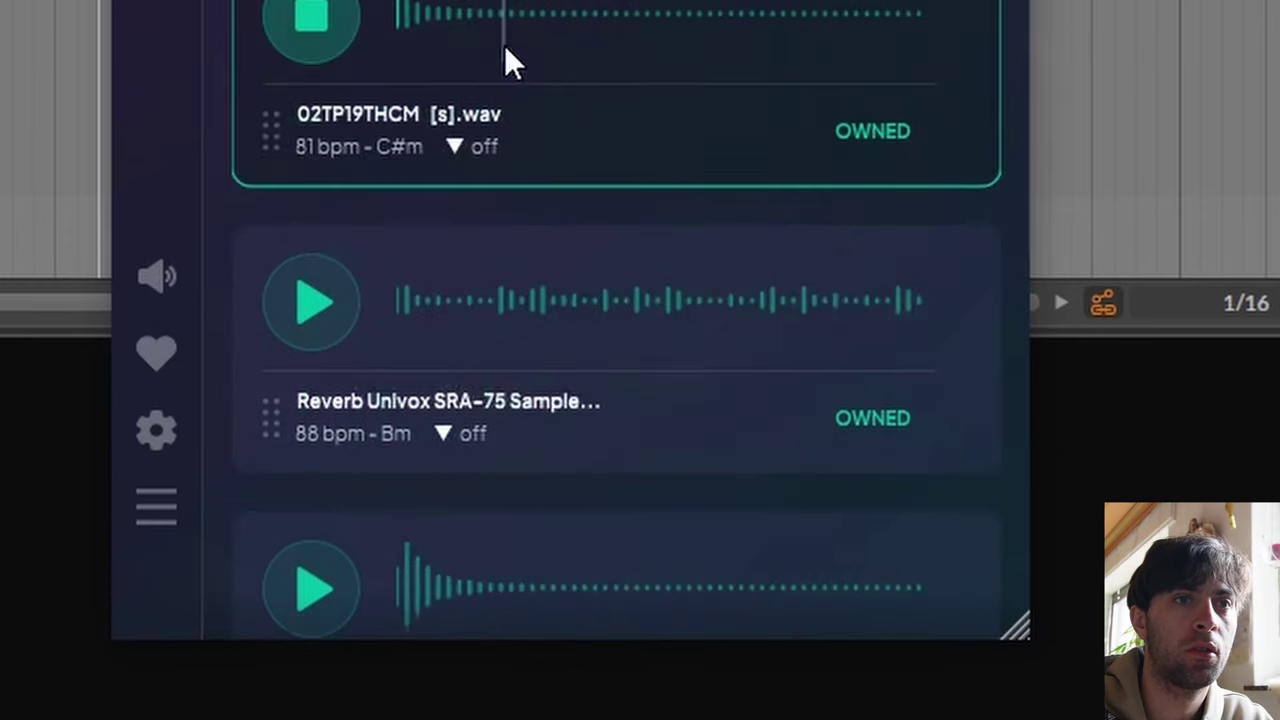
left_click(328, 347)
scroll(330, 309, "down", 1)
left_click(330, 300)
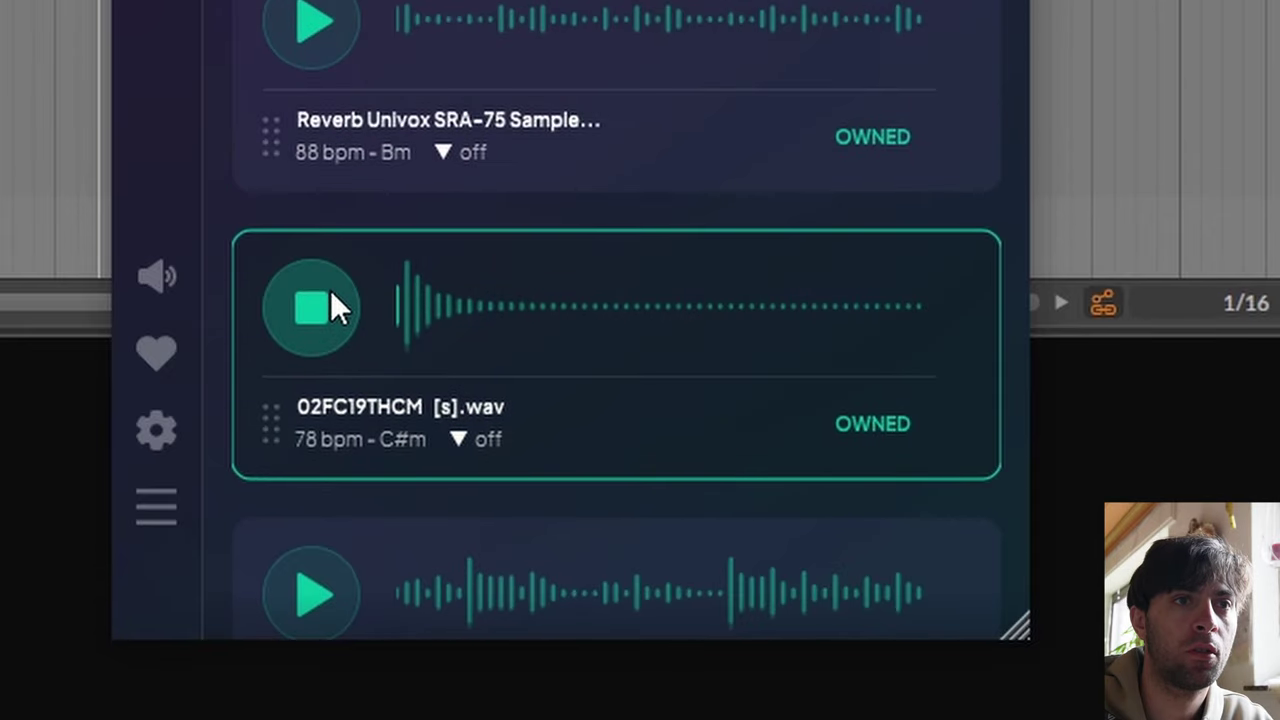
scroll(330, 289, "down", 1)
left_click(330, 215)
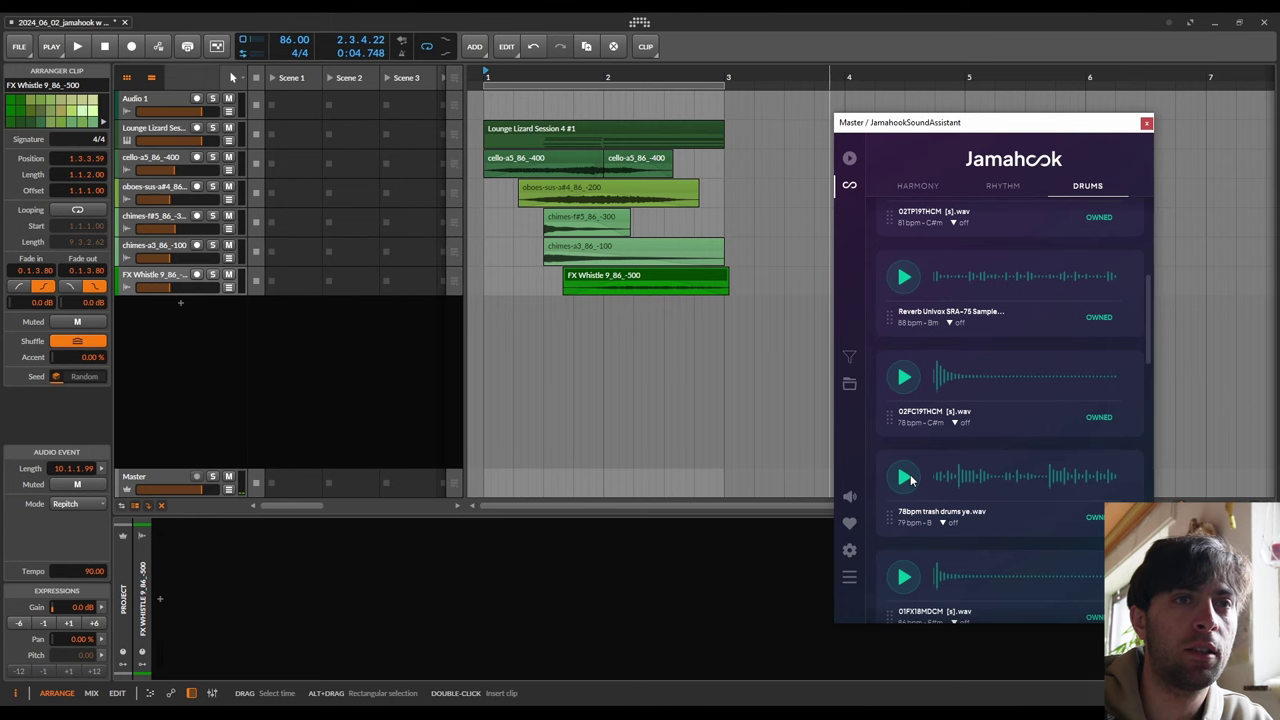
- Add 78bpm trash drums ye at bar 1 on a new taller track and play it
left_click(904, 478)
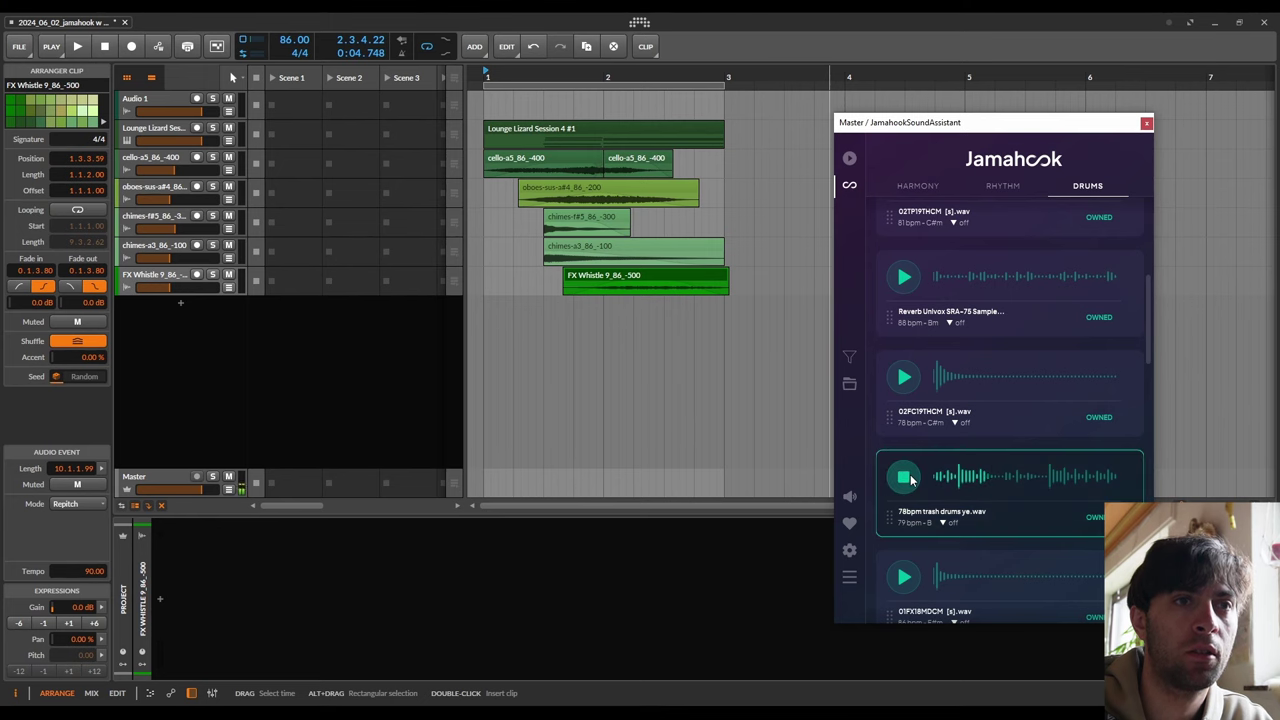
left_click_drag(889, 523, 490, 308)
left_click_drag(172, 316, 180, 390)
left_click(576, 302)
key("space")
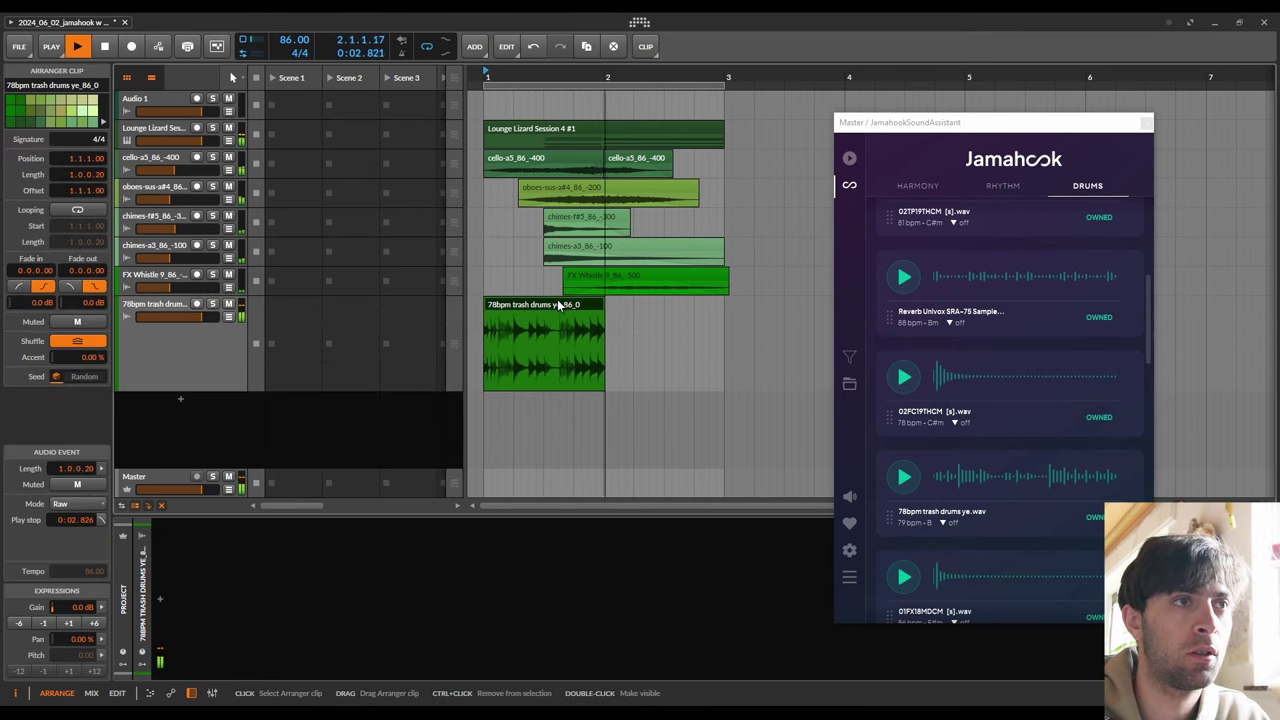
key("space")
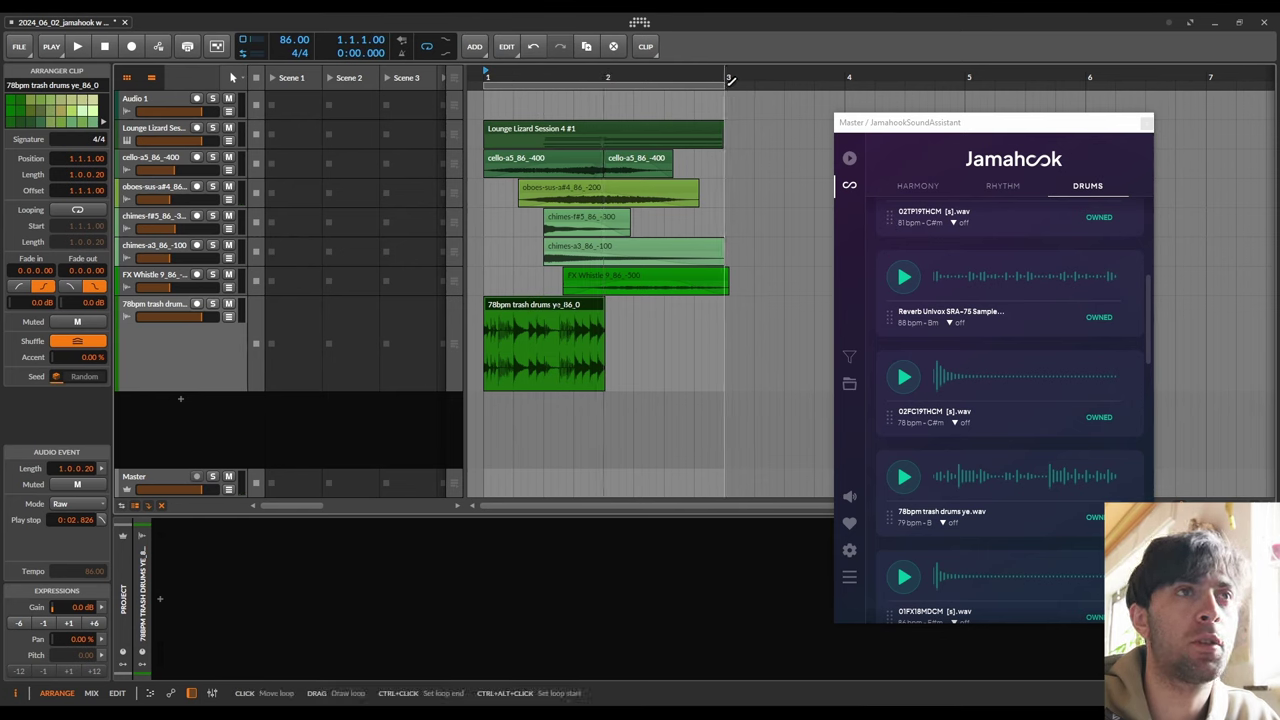
- Set a one-bar loop, play the trash drums clip, and switch its stretch mode from Raw to Repitch
left_click_drag(730, 80, 607, 80)
scroll(476, 280, "up", 3)
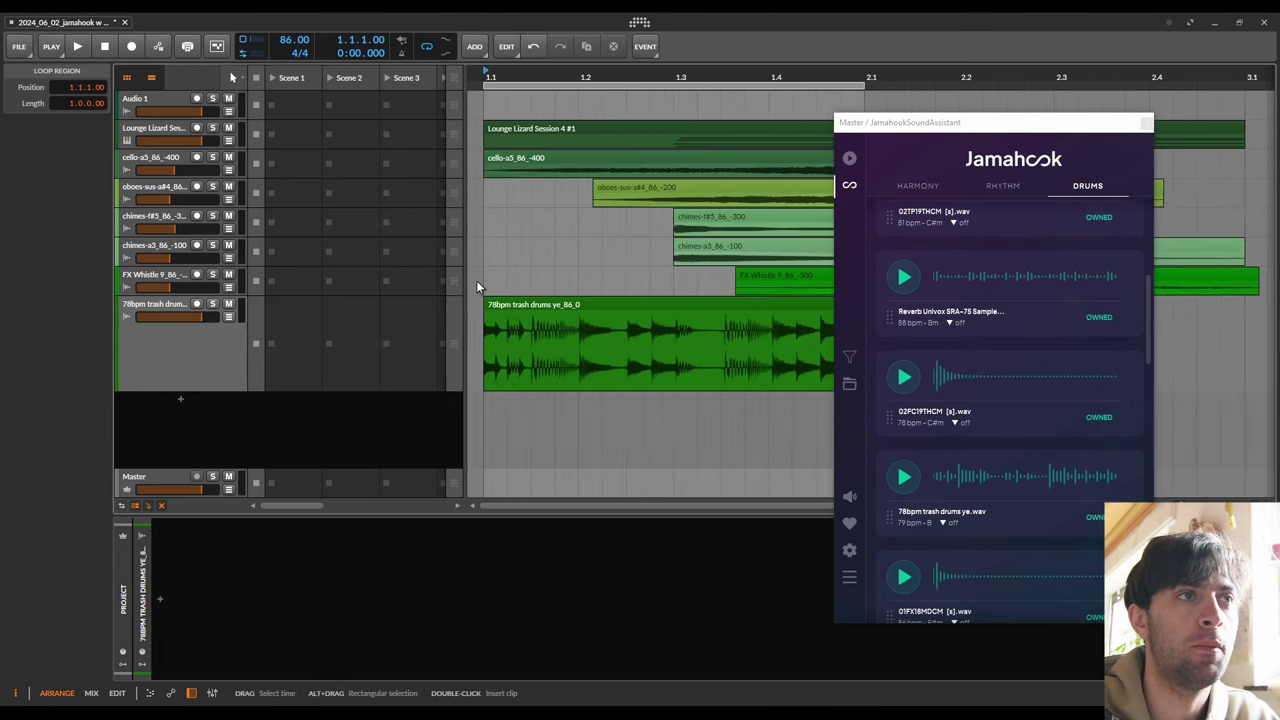
scroll(476, 280, "down", 1)
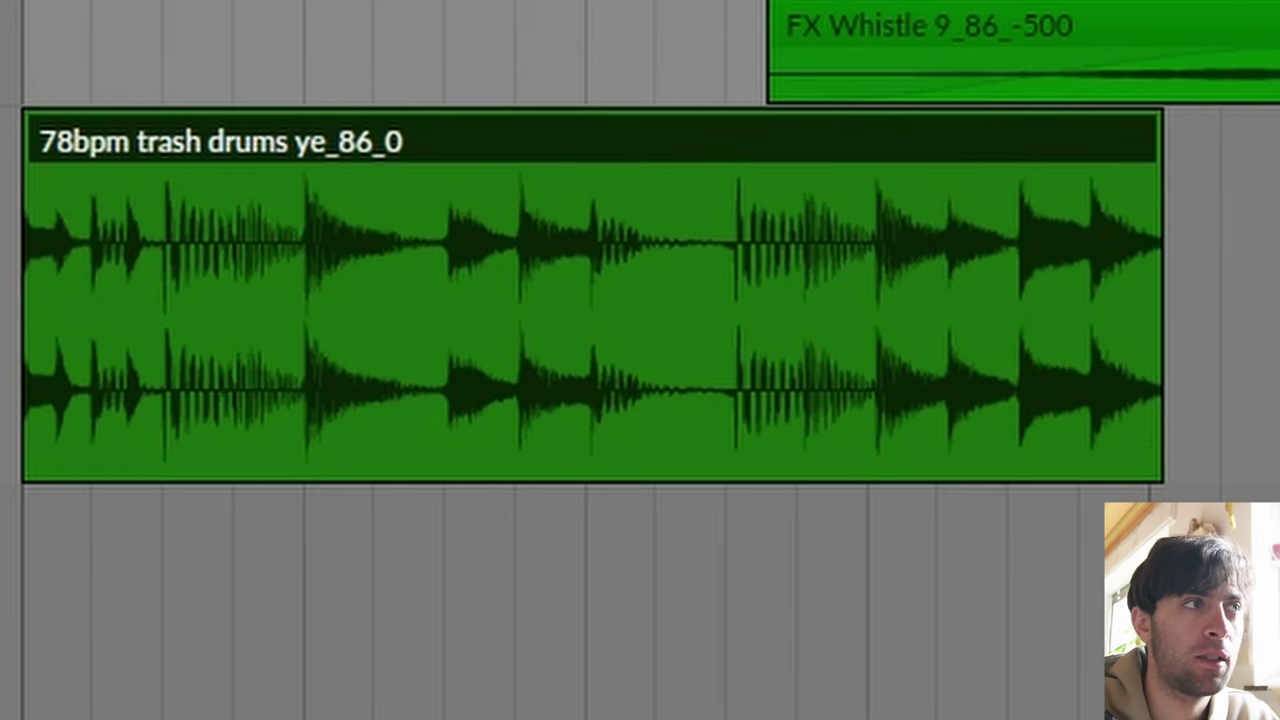
key("space")
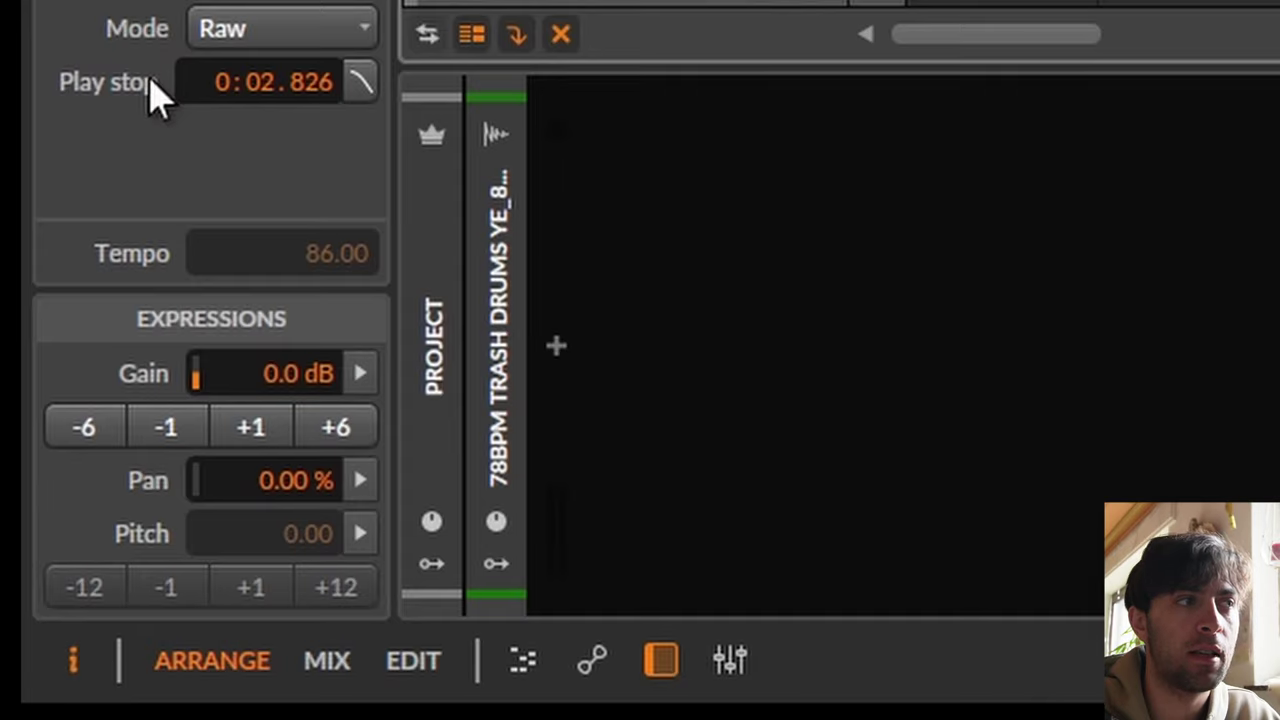
left_click(284, 28)
left_click(283, 712)
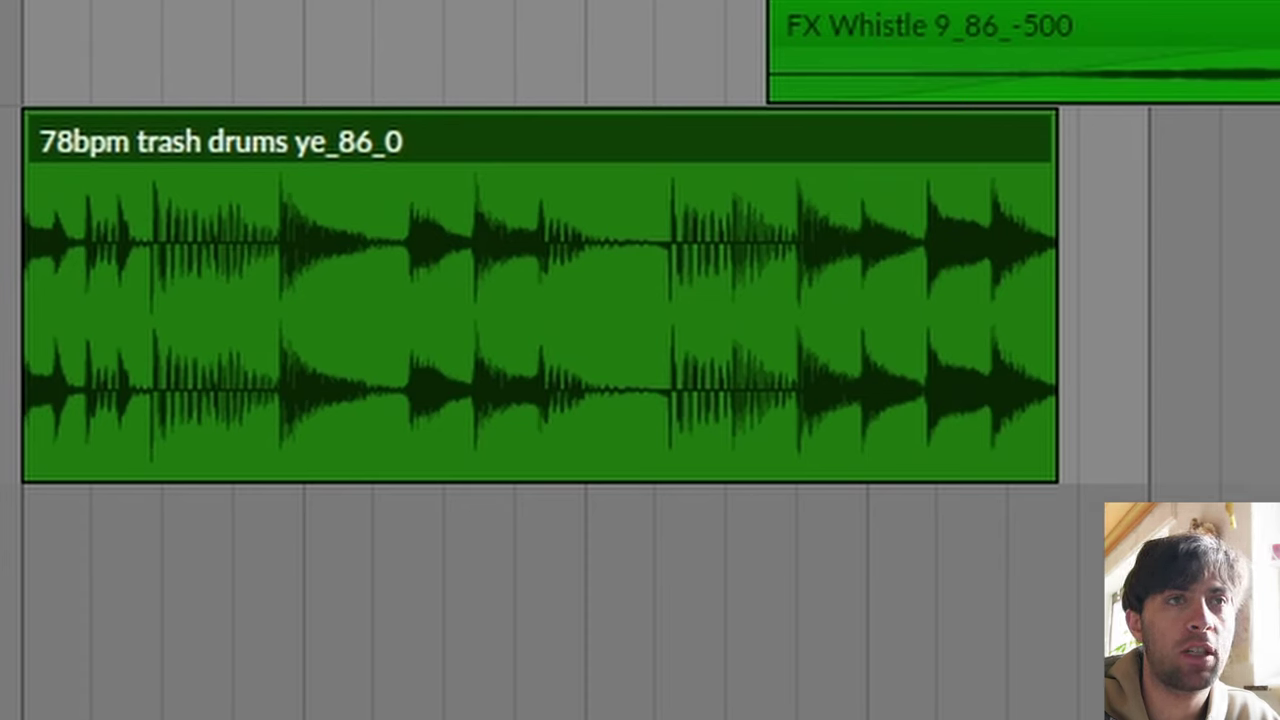
left_click(286, 149)
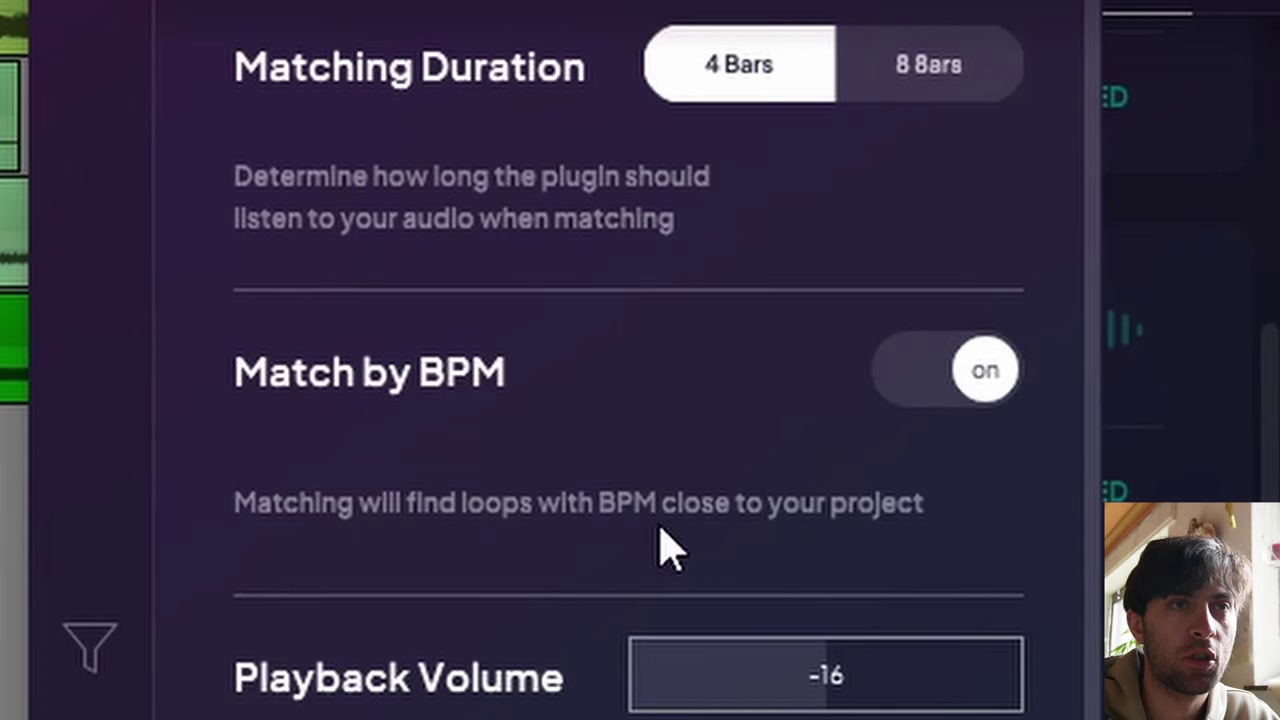
- Turn off Match by BPM and audition the MXR, Mridanga, Multivox and Tins Topline 01 drum loops
left_click(918, 379)
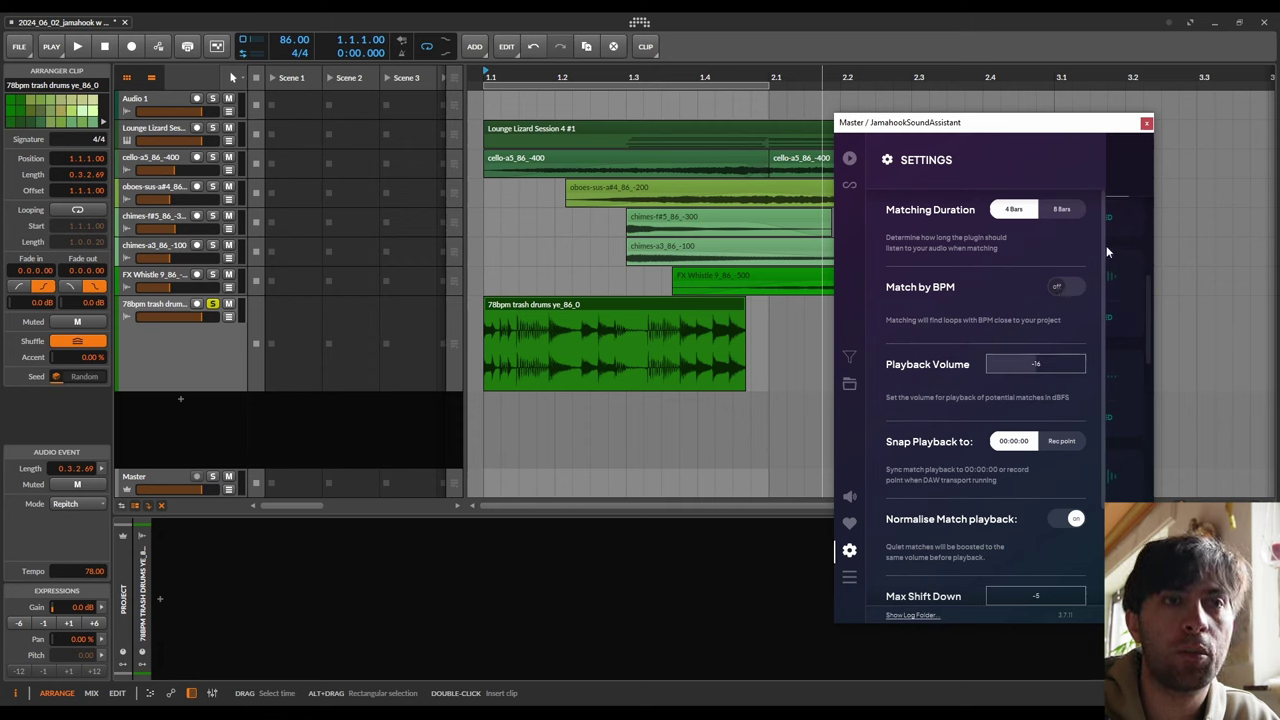
left_click(500, 236)
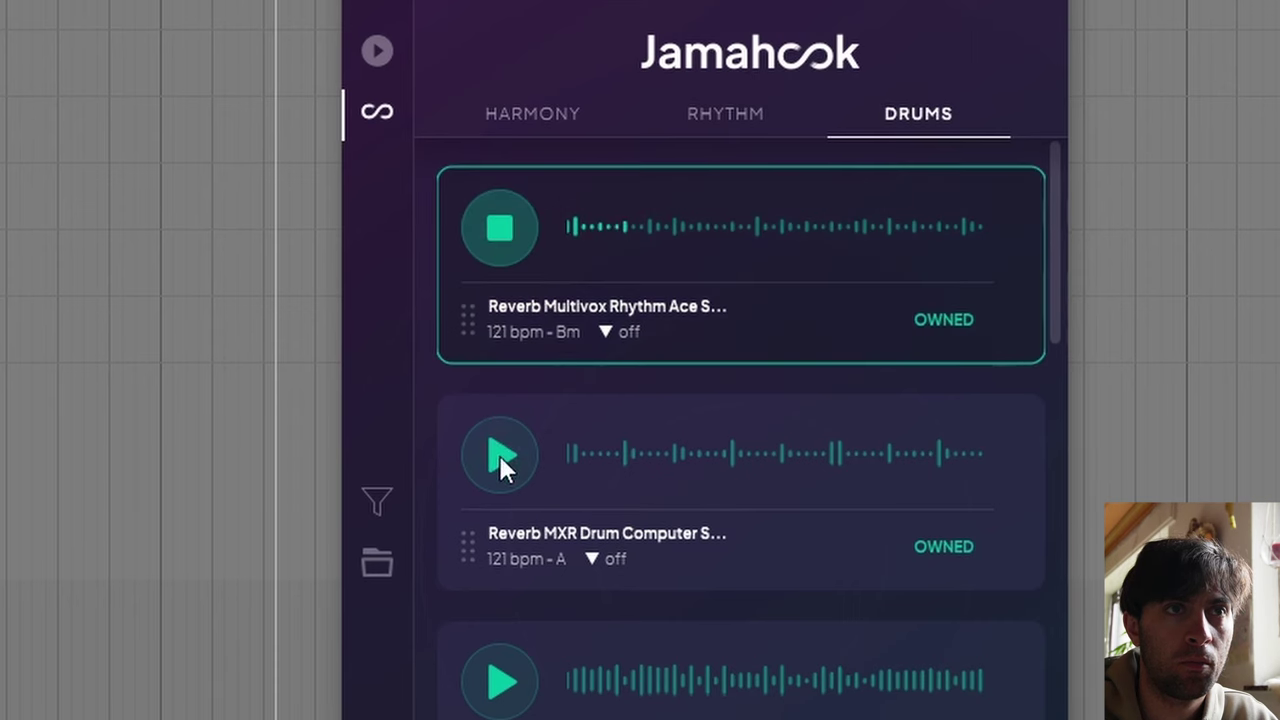
left_click(500, 455)
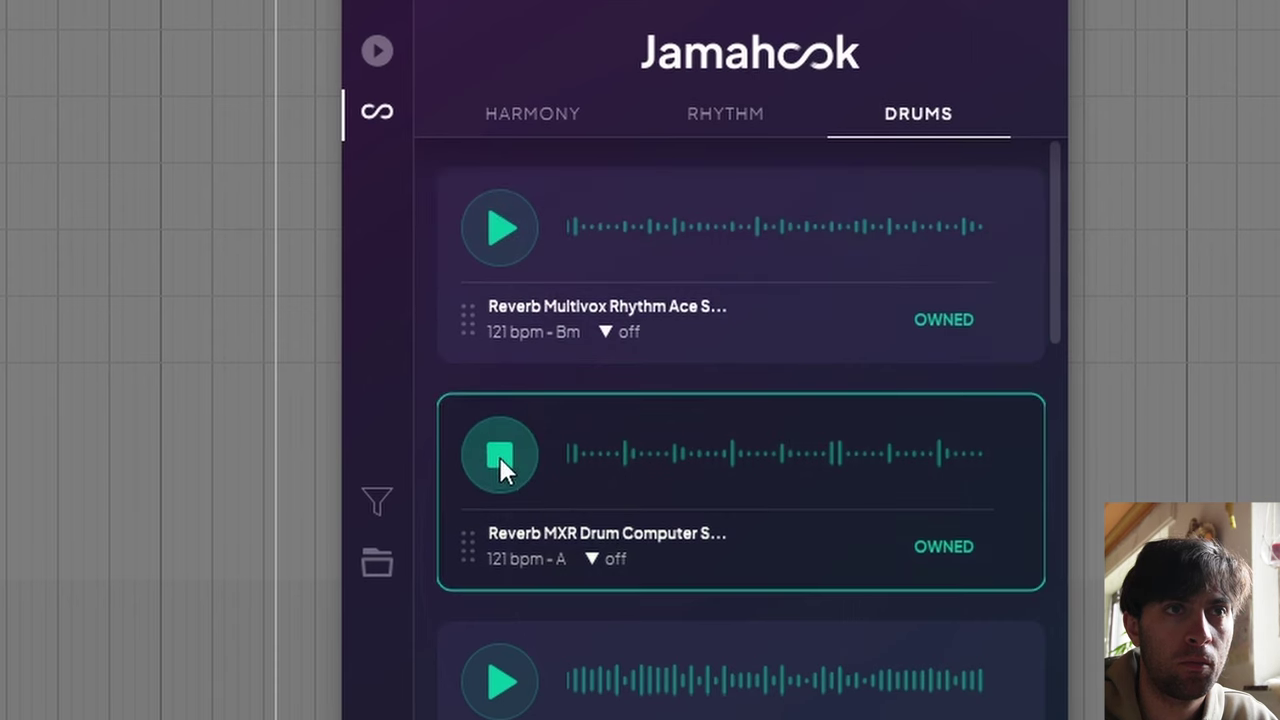
left_click(505, 681)
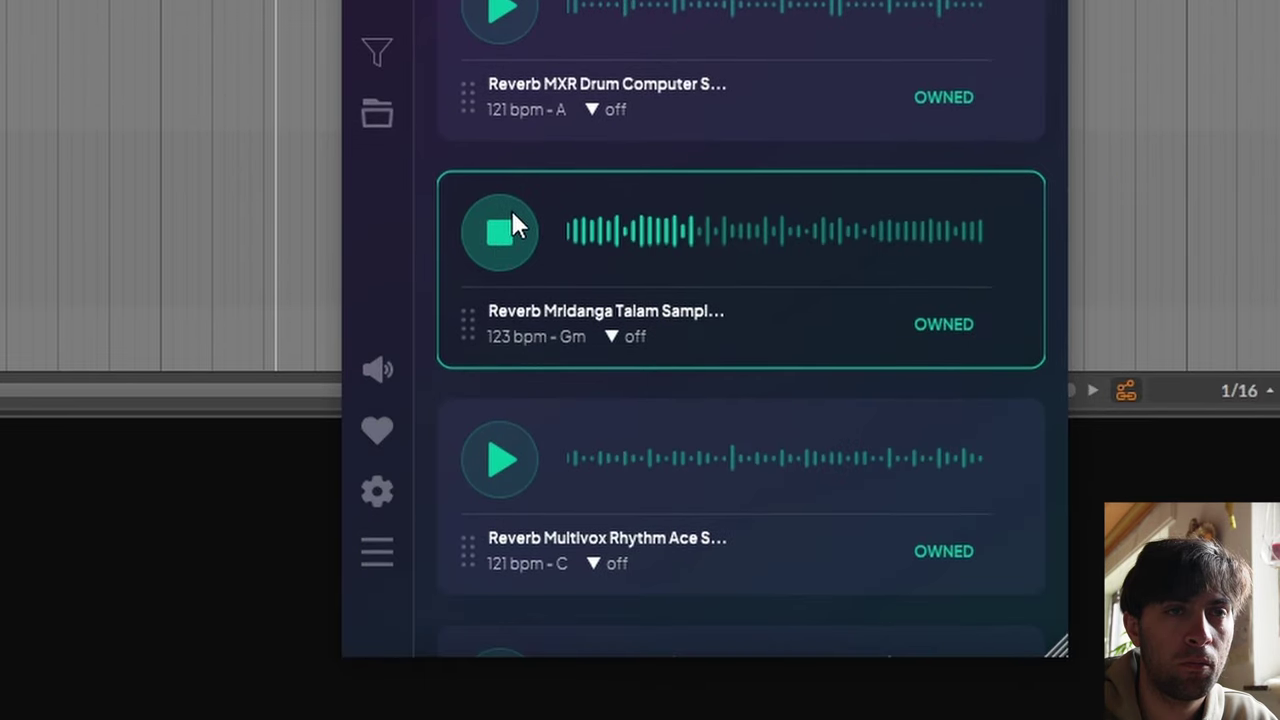
scroll(512, 215, "down", 2)
left_click(512, 217)
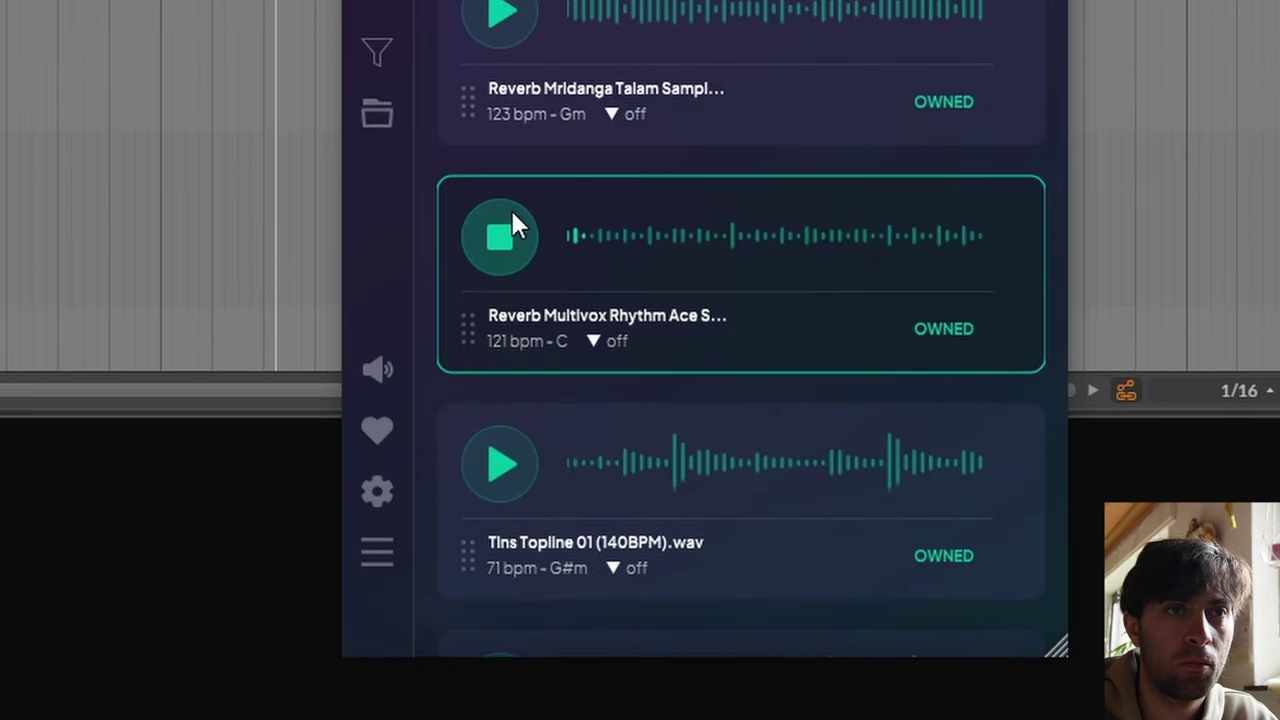
scroll(510, 230, "down", 2)
left_click(516, 240)
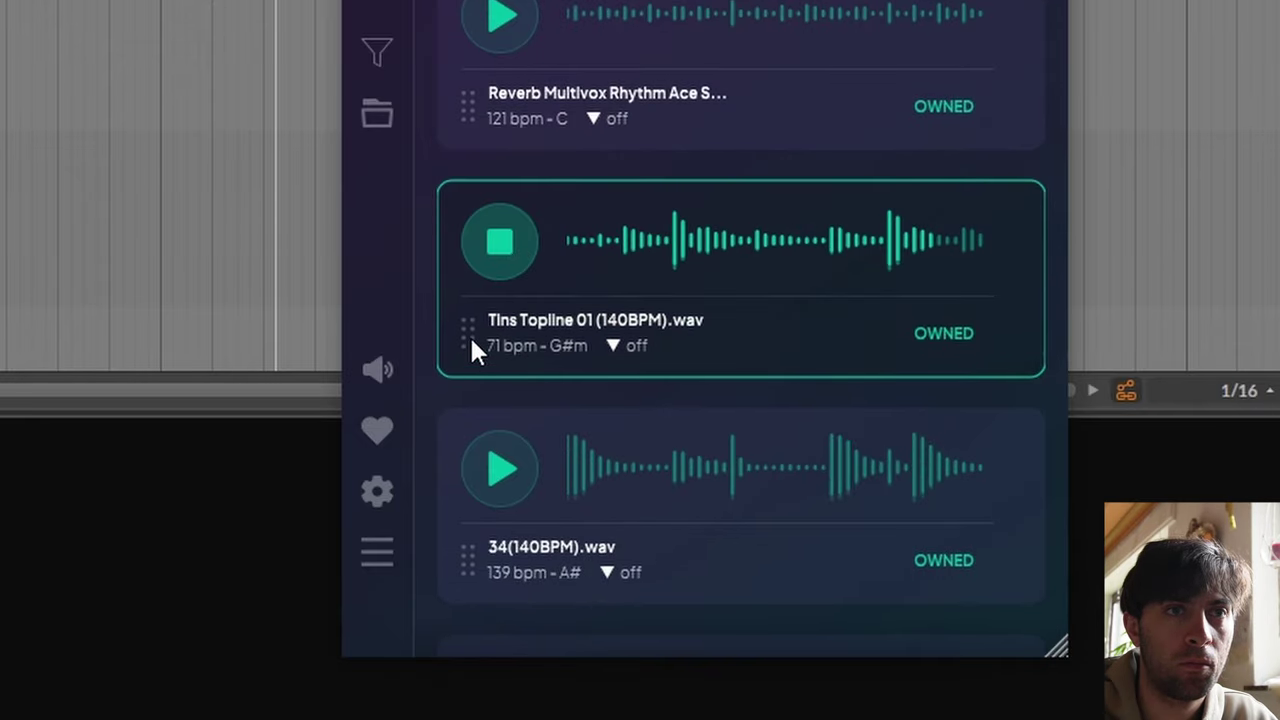
- Place Tins Topline 01 on the drum track and set its stretch mode to Repitch
left_click_drag(469, 334, 480, 365)
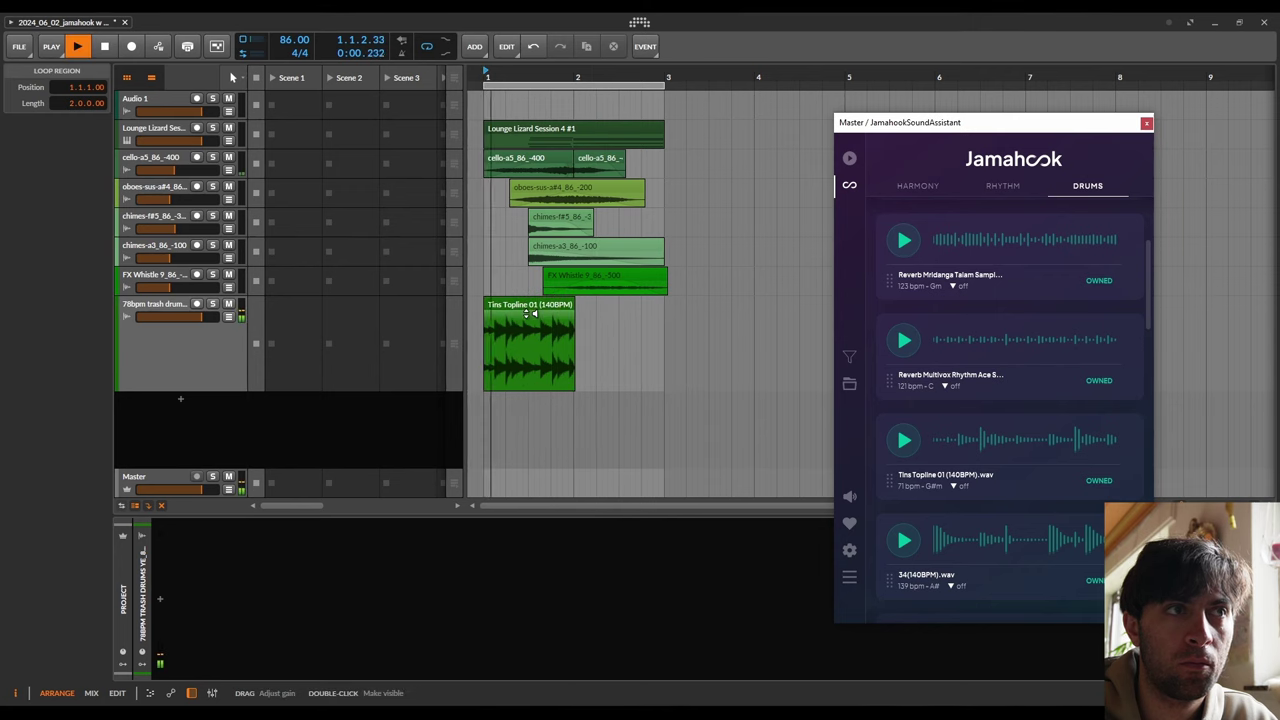
left_click(531, 309)
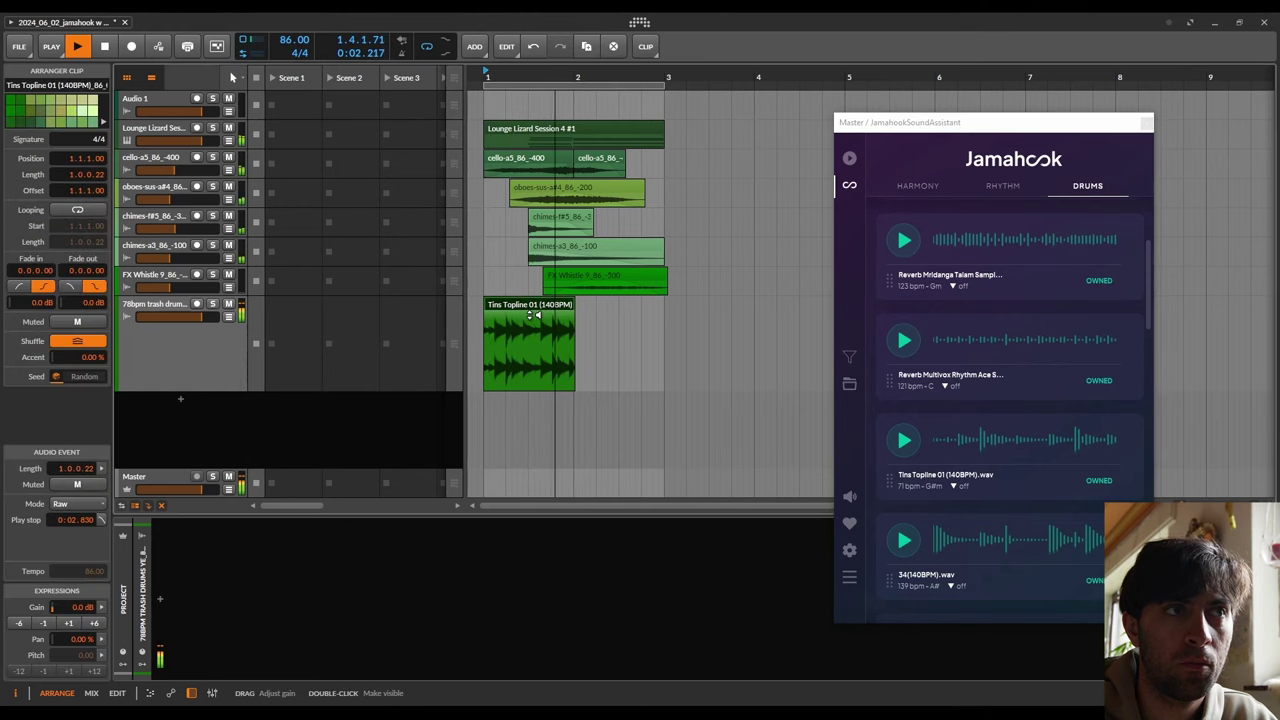
key("space")
scroll(491, 317, "up", 3)
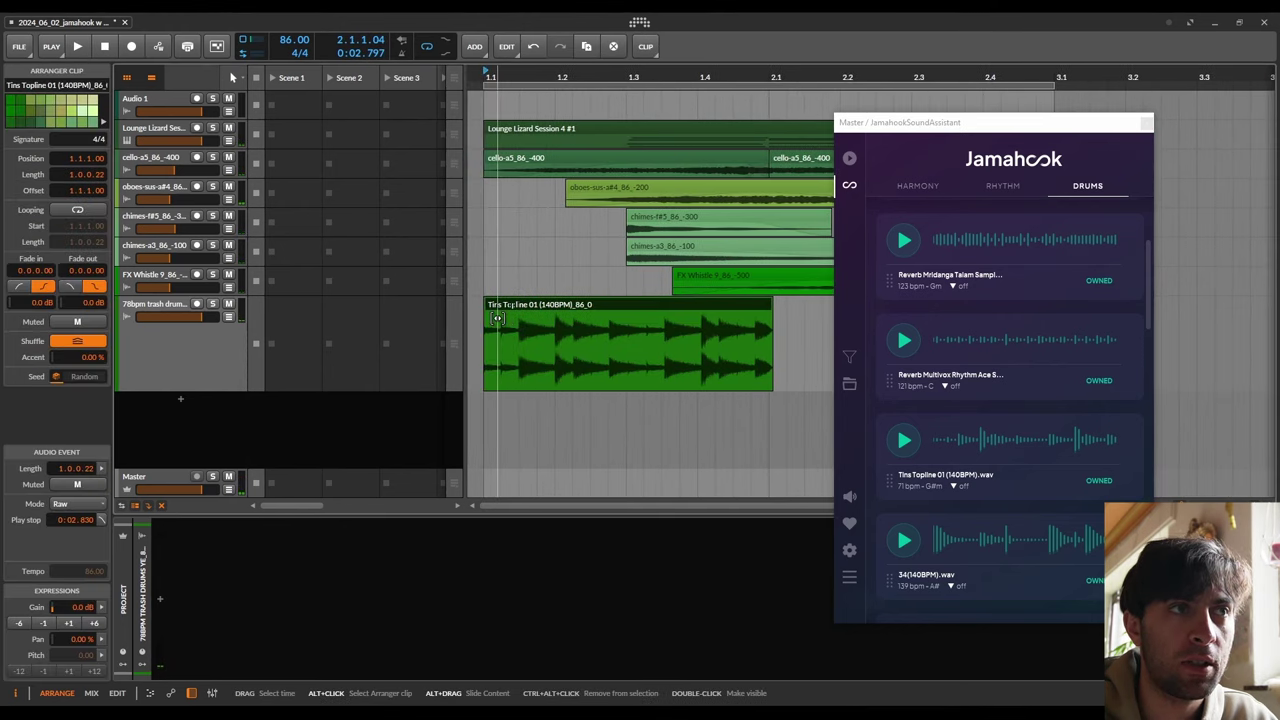
left_click(85, 504)
left_click(120, 668)
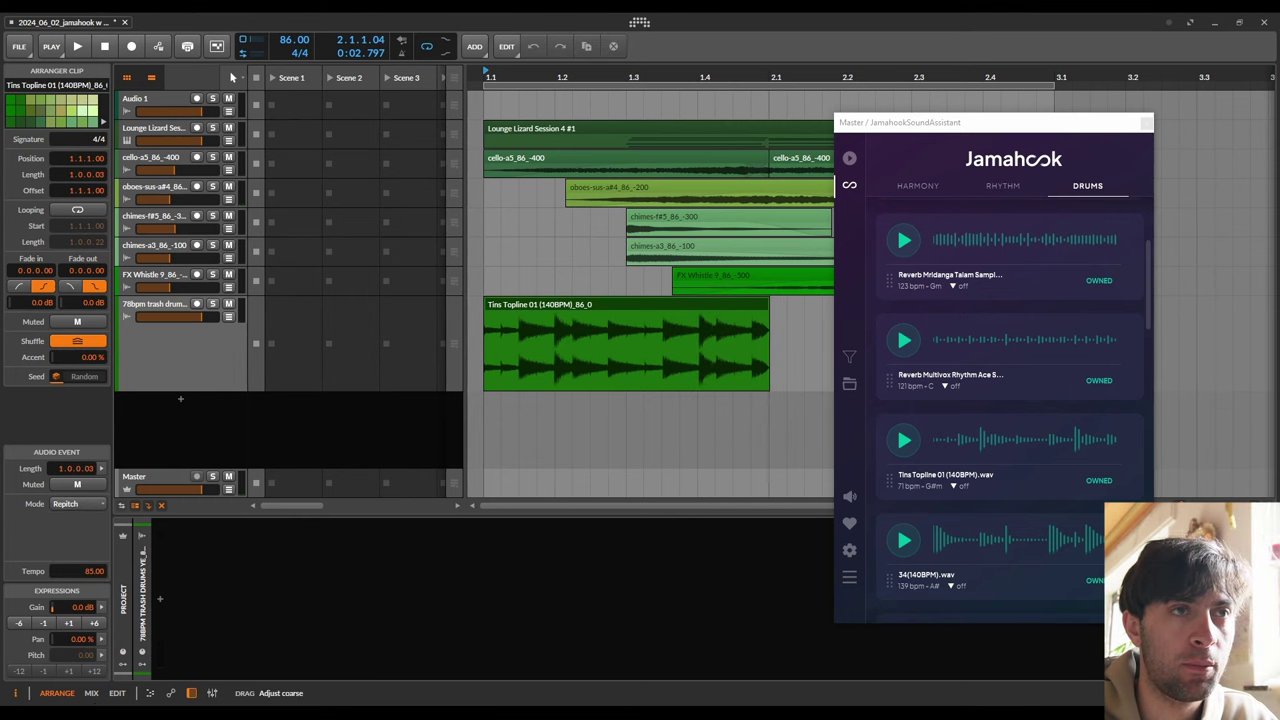
- Set the Tins Topline clip tempo to 84.8 and lower the trash drums track volume
left_click(91, 571)
type("85")
key("Return")
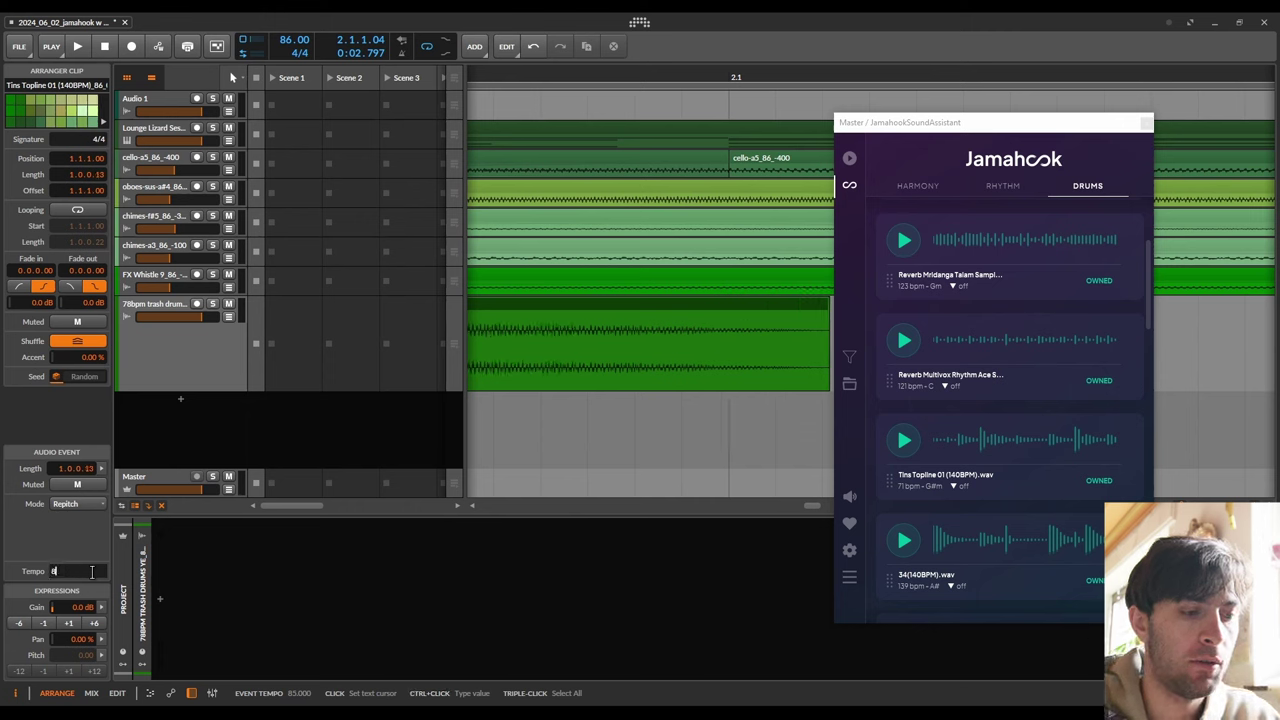
type("84.5")
key("Return")
type("84.6")
key("Return")
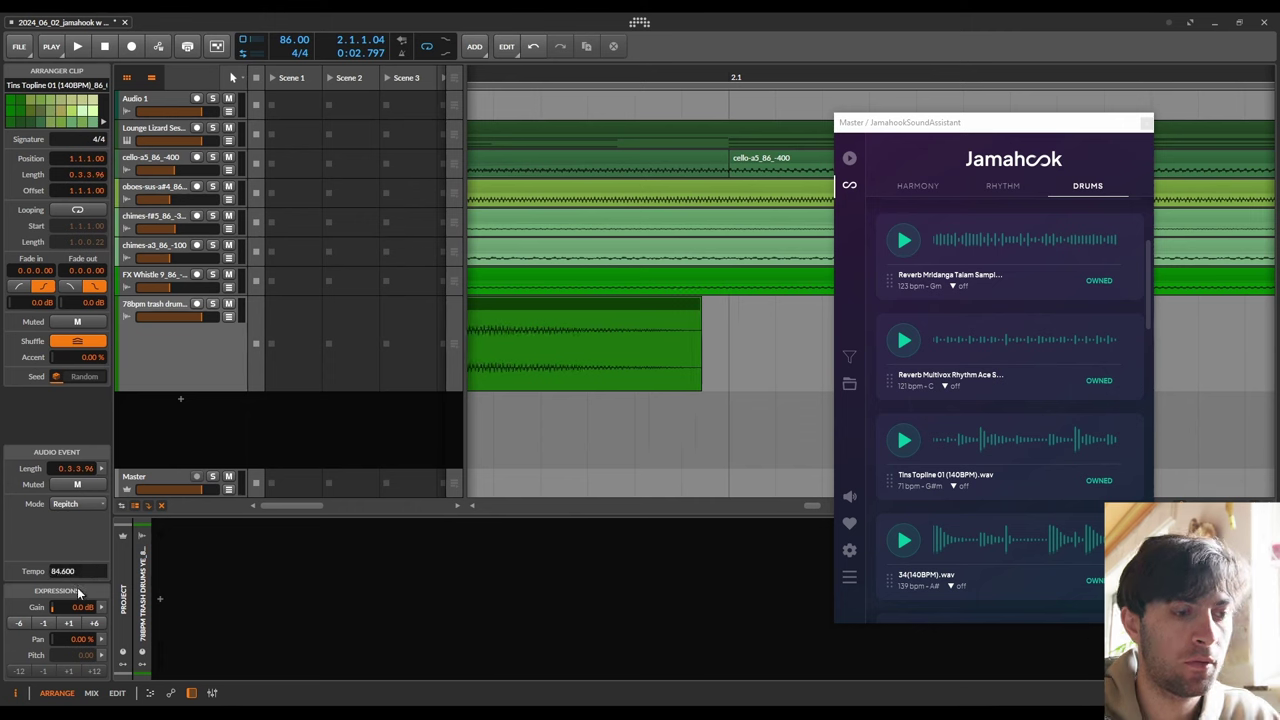
key("Return")
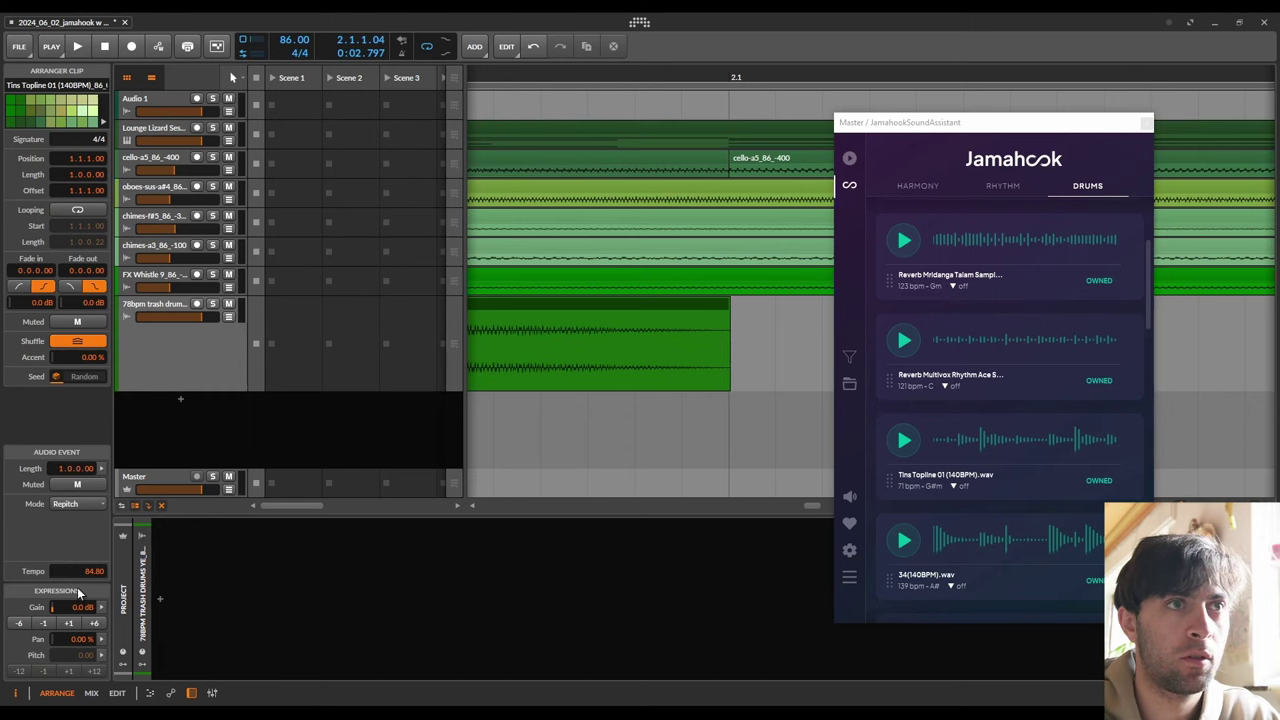
key("space")
left_click_drag(199, 316, 170, 322)
- Duplicate the Tins Topline clip after bar 3, trim the copy, then delete it
key("z")
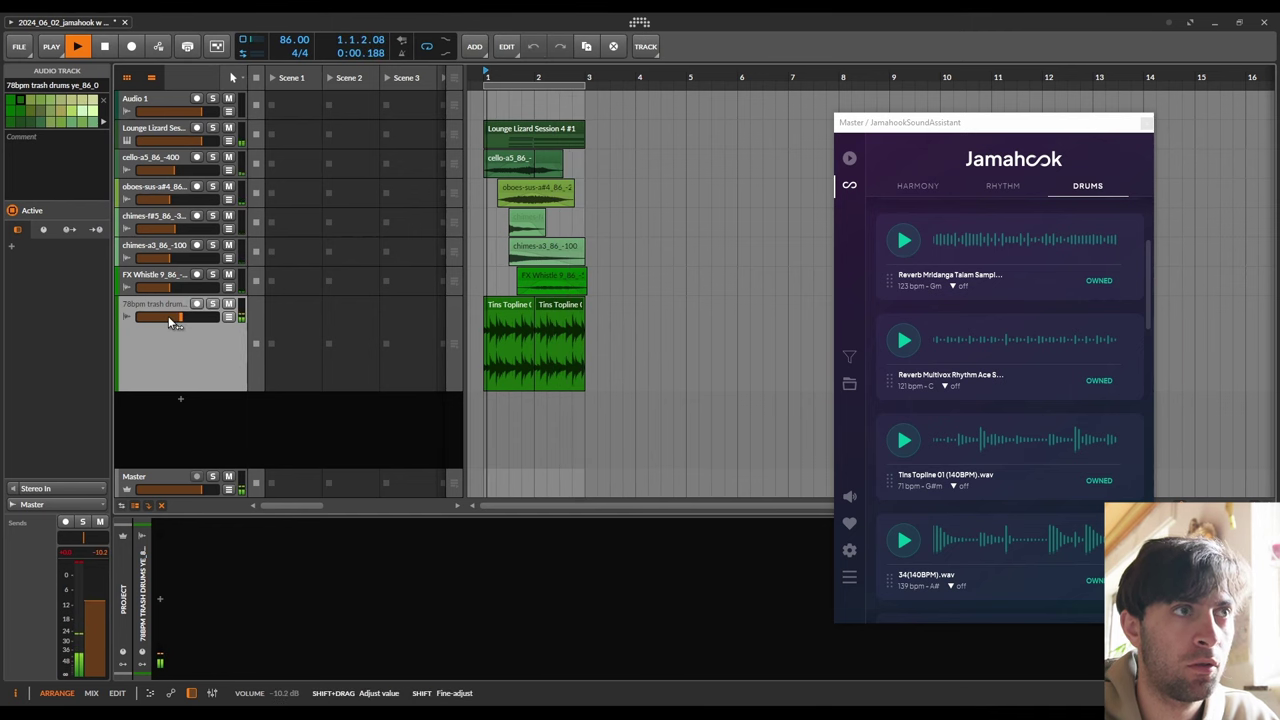
scroll(532, 349, "up", 4)
left_click(699, 301)
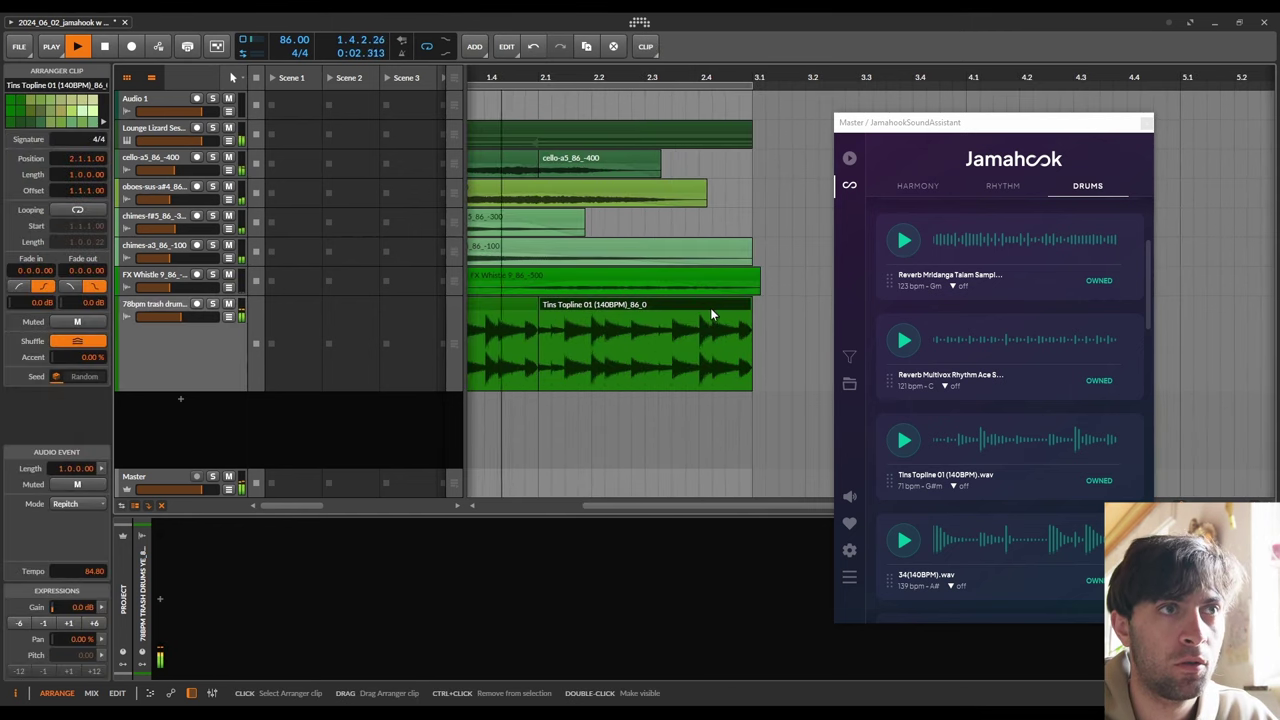
key("ctrl+d")
mouse_move(759, 304)
left_mouse_down()
mouse_move(803, 304)
mouse_move(750, 313)
mouse_move(781, 311)
left_mouse_up()
key("Delete")
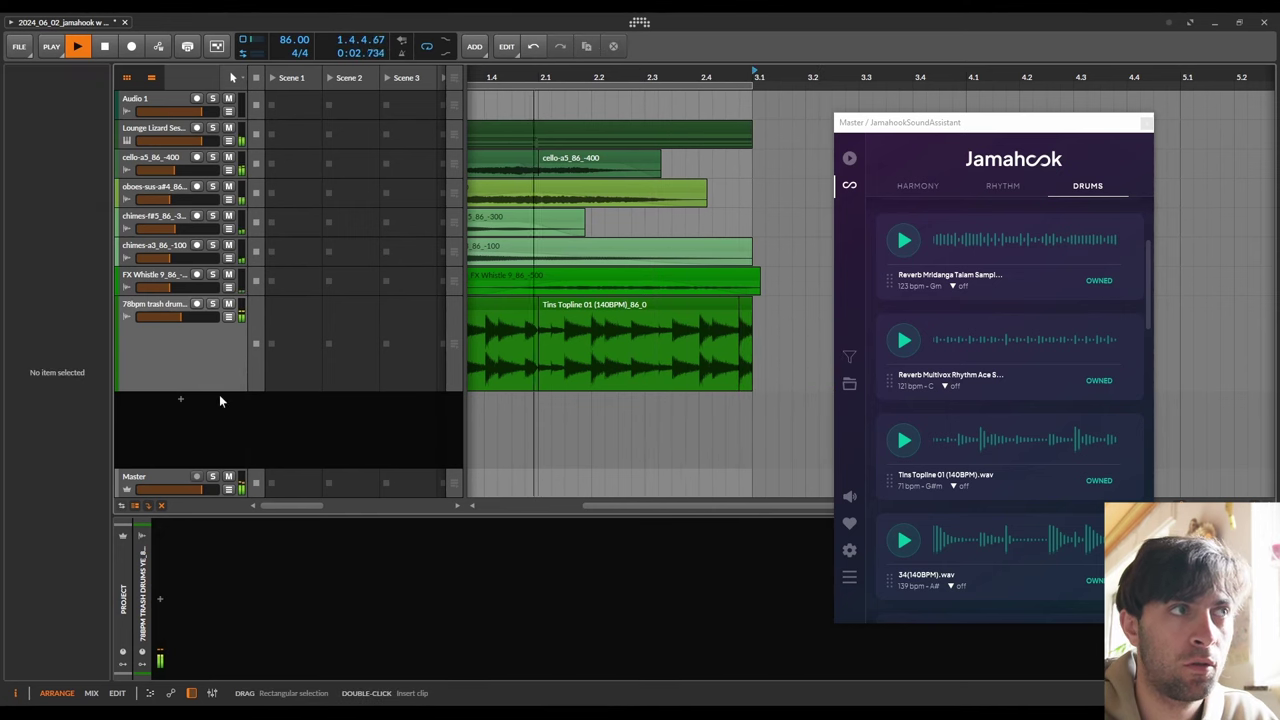
- Select both Tins Topline clips and consolidate them into one two-bar clip
scroll(654, 306, "up", 3)
left_click(631, 313)
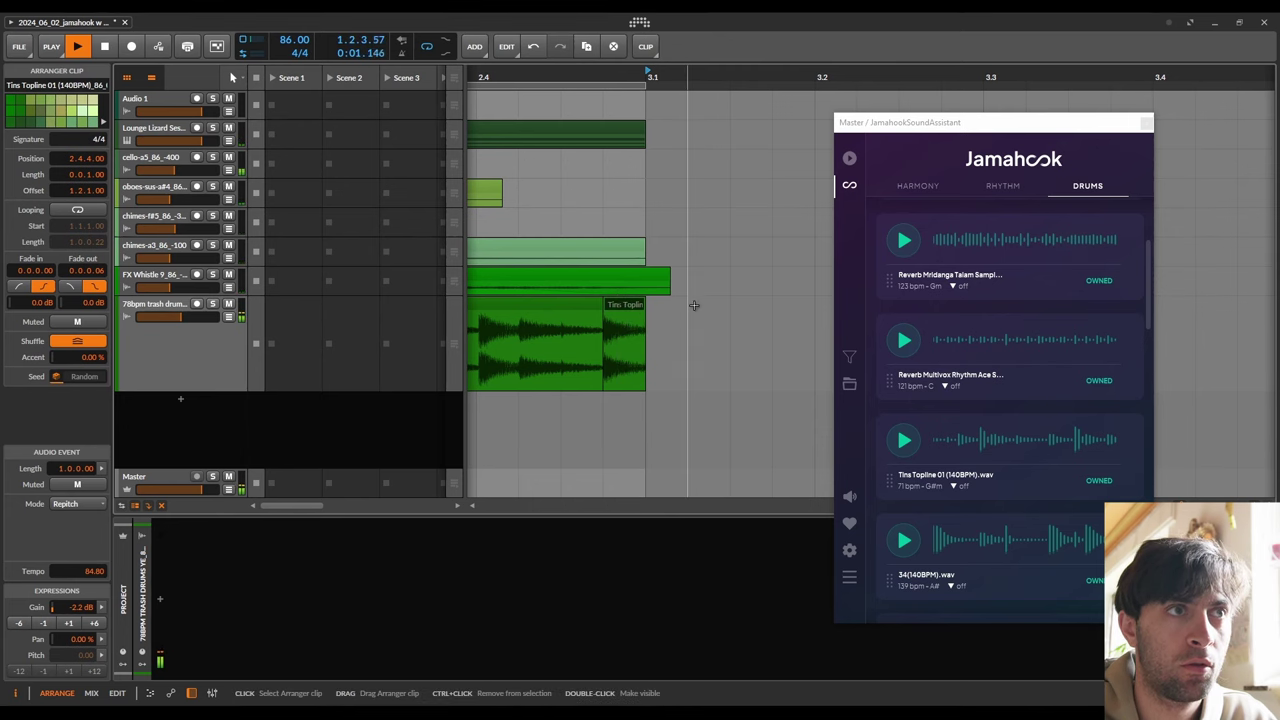
scroll(654, 315, "down", 8)
left_click_drag(684, 301, 529, 312)
right_click(514, 312)
left_click(570, 200)
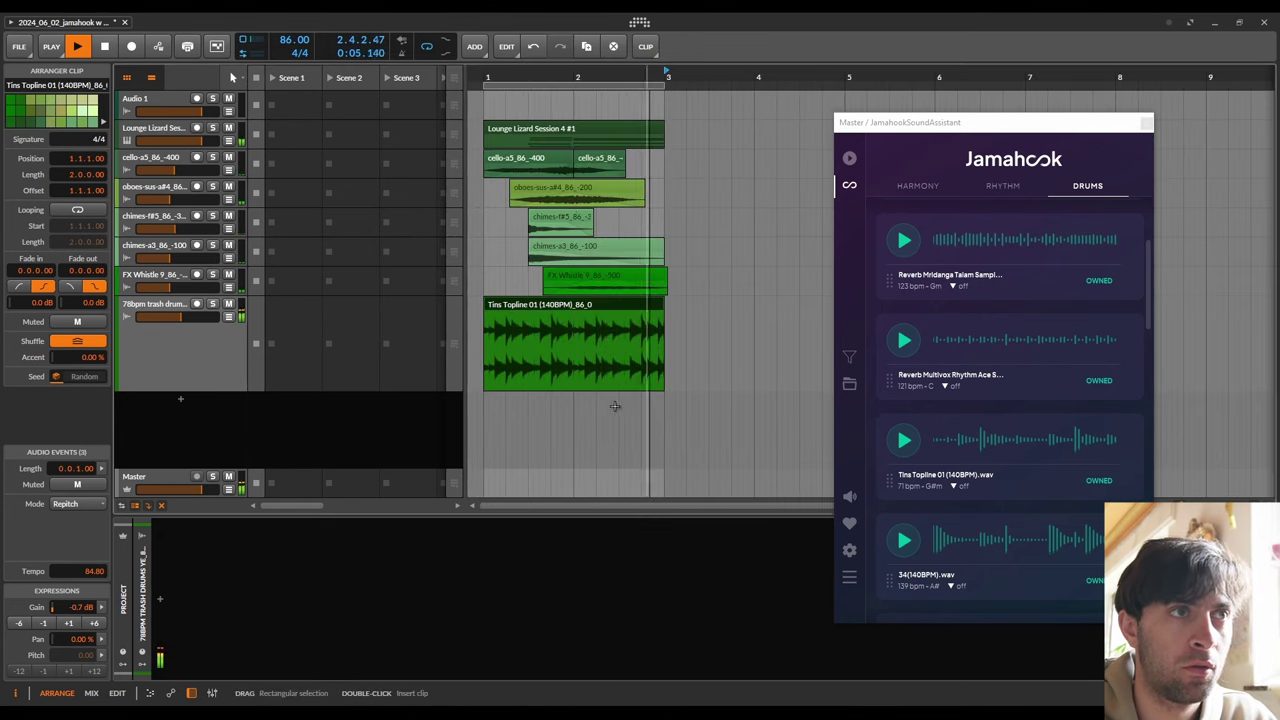
- Add the 34(140BPM) sample on a new track and start playback
key("space")
left_click(904, 541)
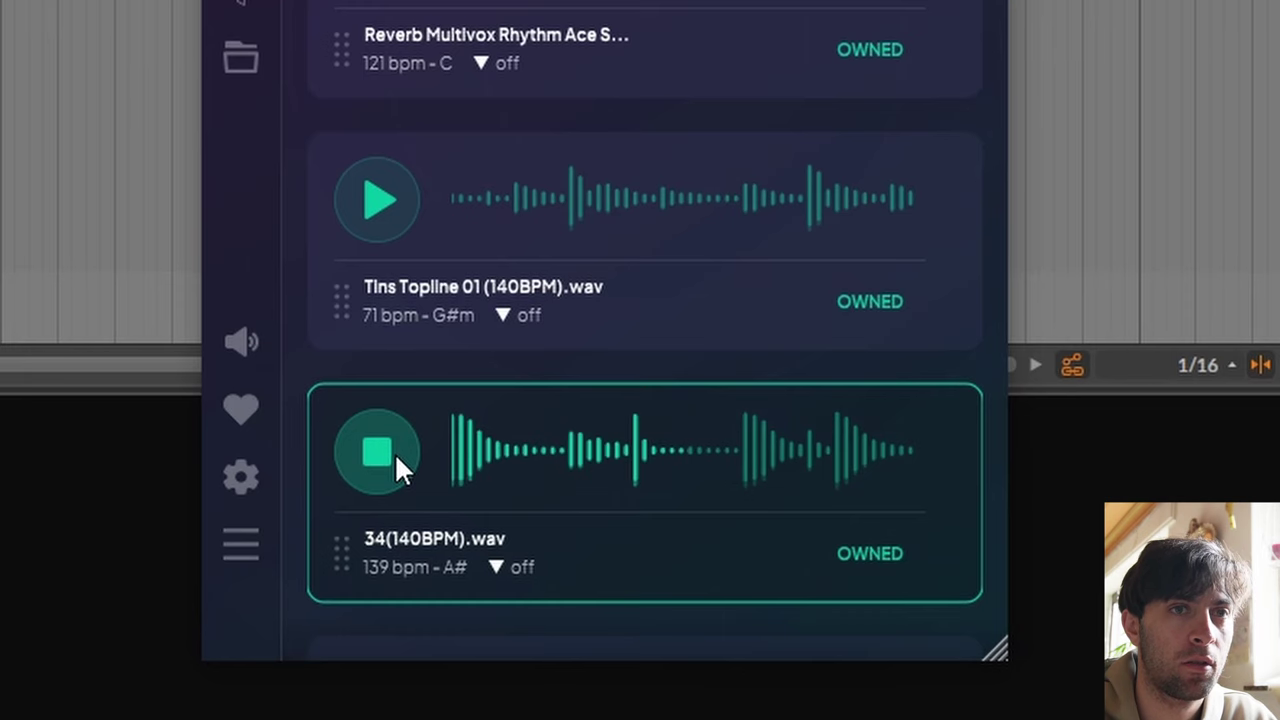
left_click_drag(904, 541, 490, 350)
key("space")
key("space")
key("space")
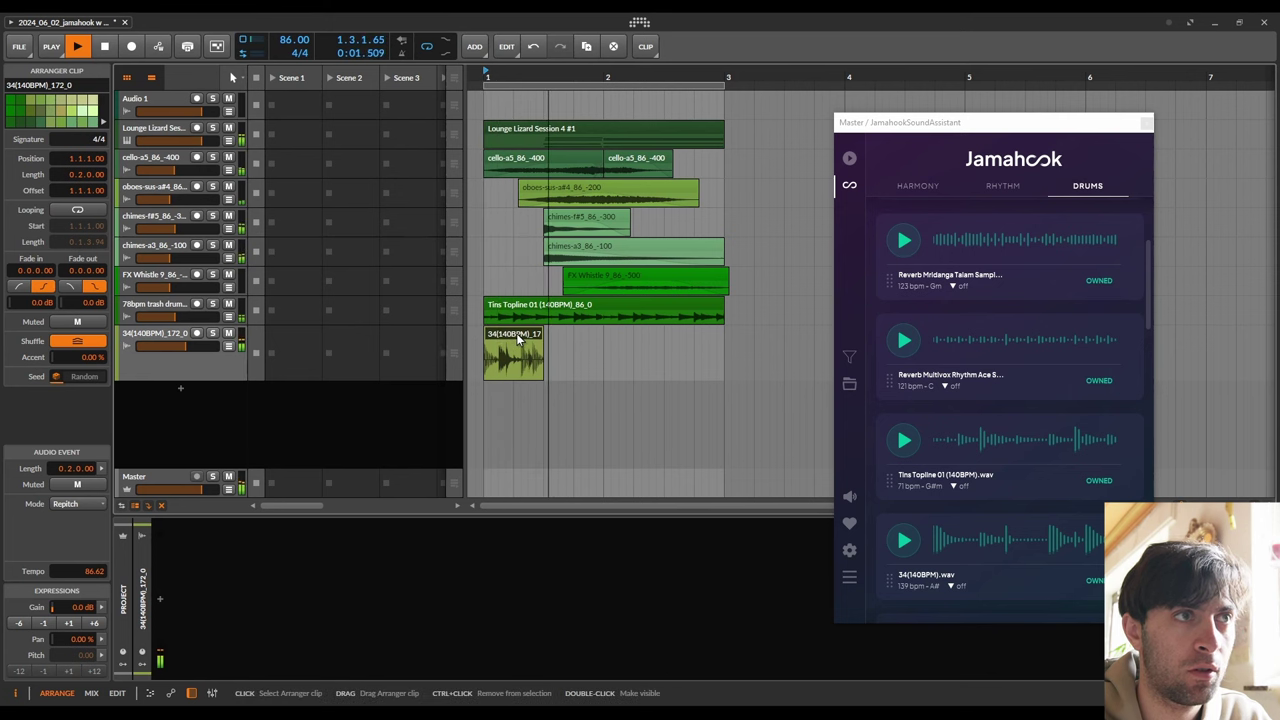
- Duplicate the 34(140BPM) clip to bar 3 and chop it into short repeated hits
key("ctrl+d")
key("ctrl+d")
key("ctrl+d")
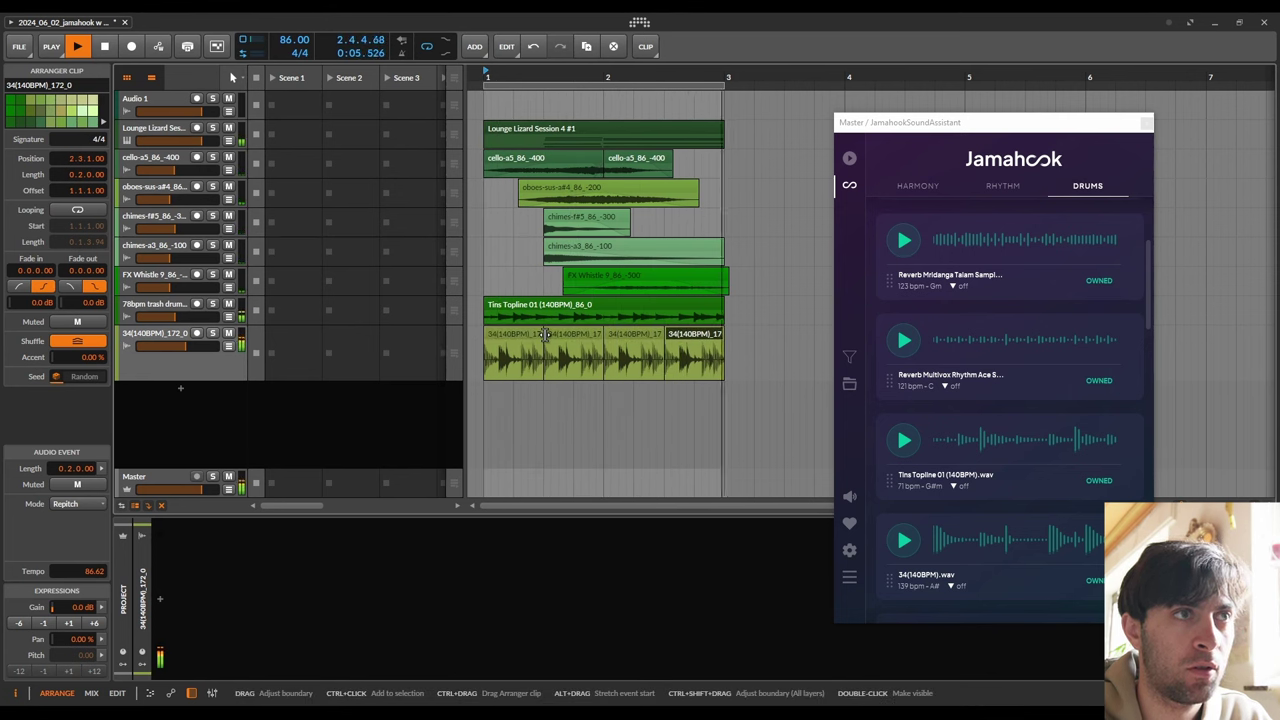
key("space")
key("z")
left_click_drag(673, 345, 622, 337)
key("space")
left_click(488, 330)
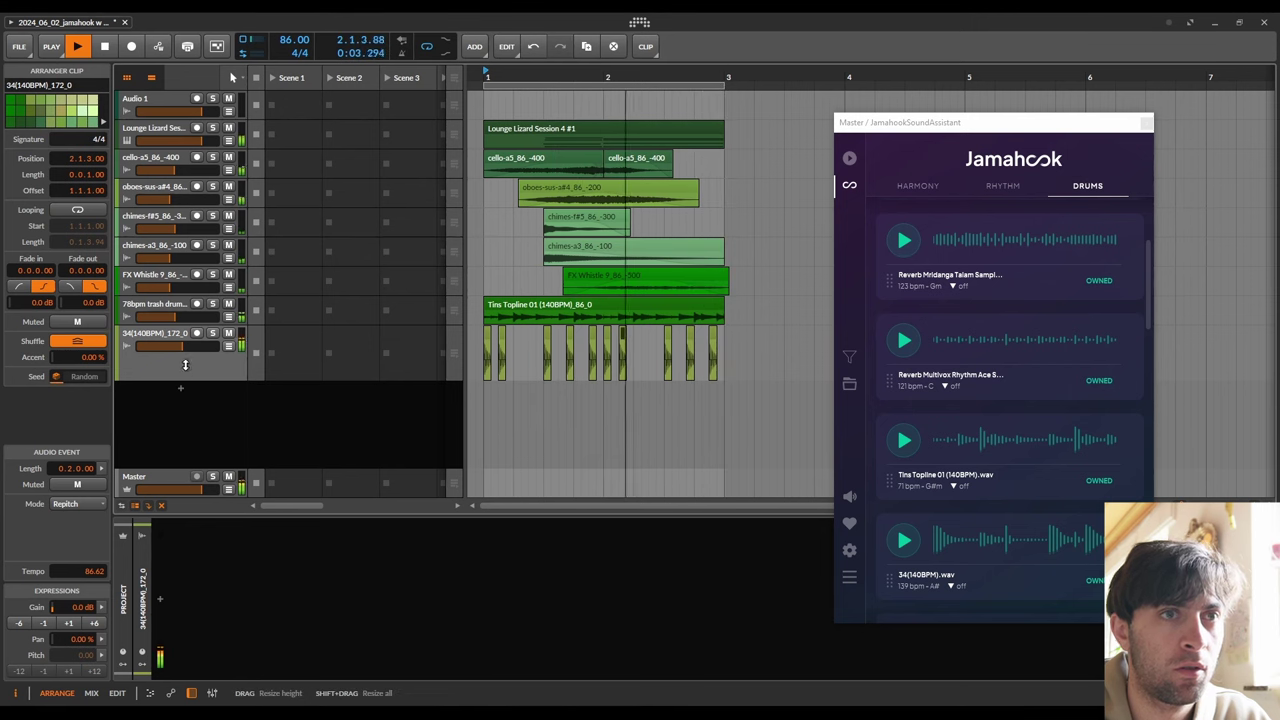
- Add GS_SG2_ROLL_04_03 on a new track and make that track taller
left_click_drag(184, 383, 184, 355)
key("space")
scroll(944, 518, "down", 1)
left_click(901, 575)
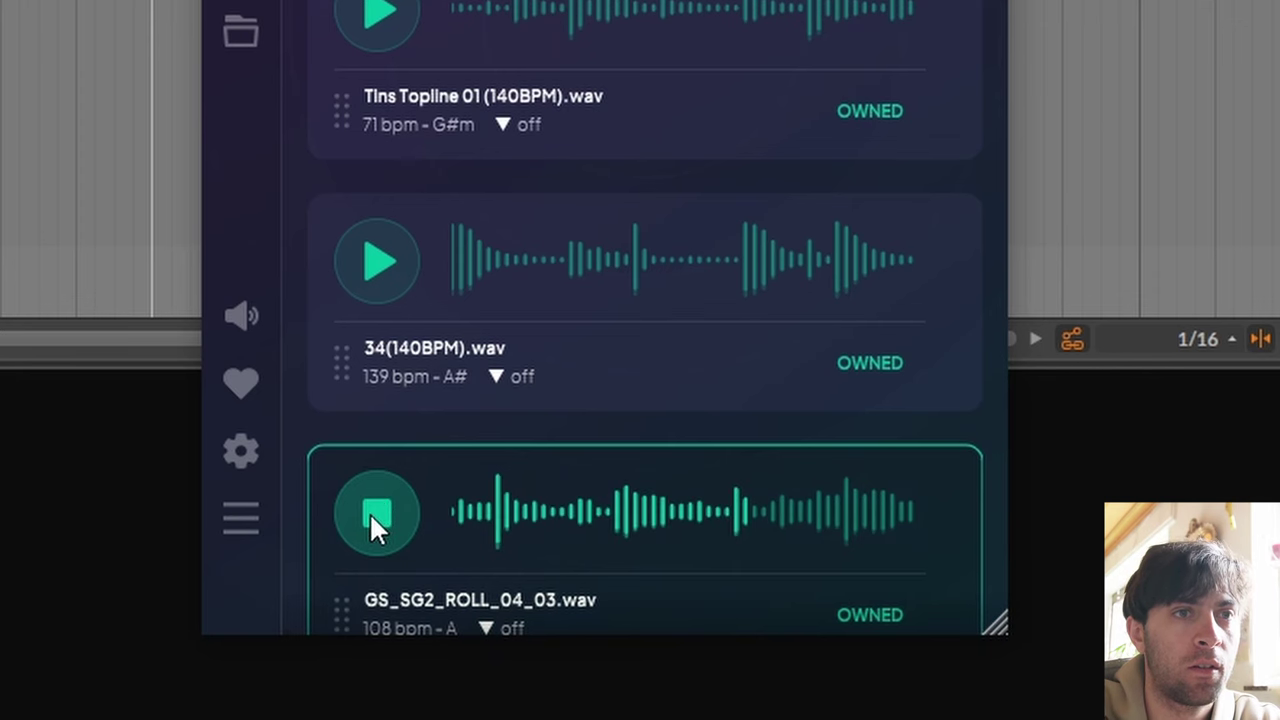
scroll(369, 512, "down", 1)
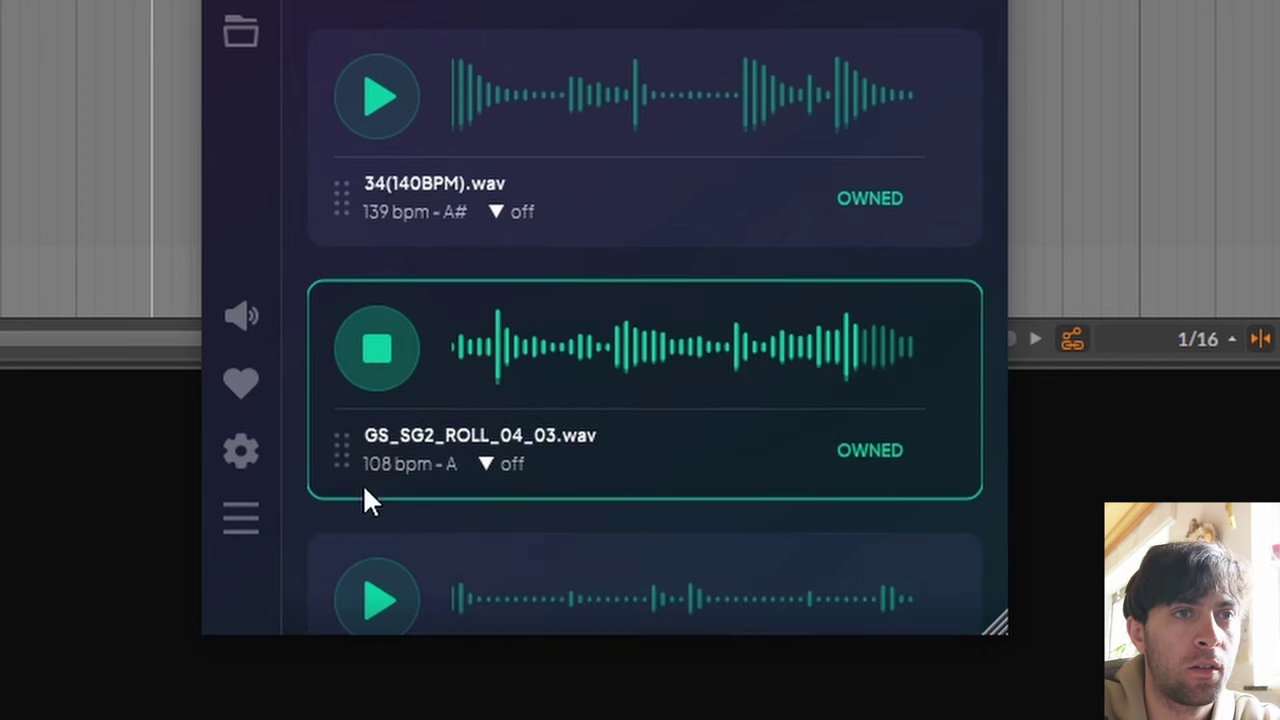
left_click_drag(357, 486, 472, 380)
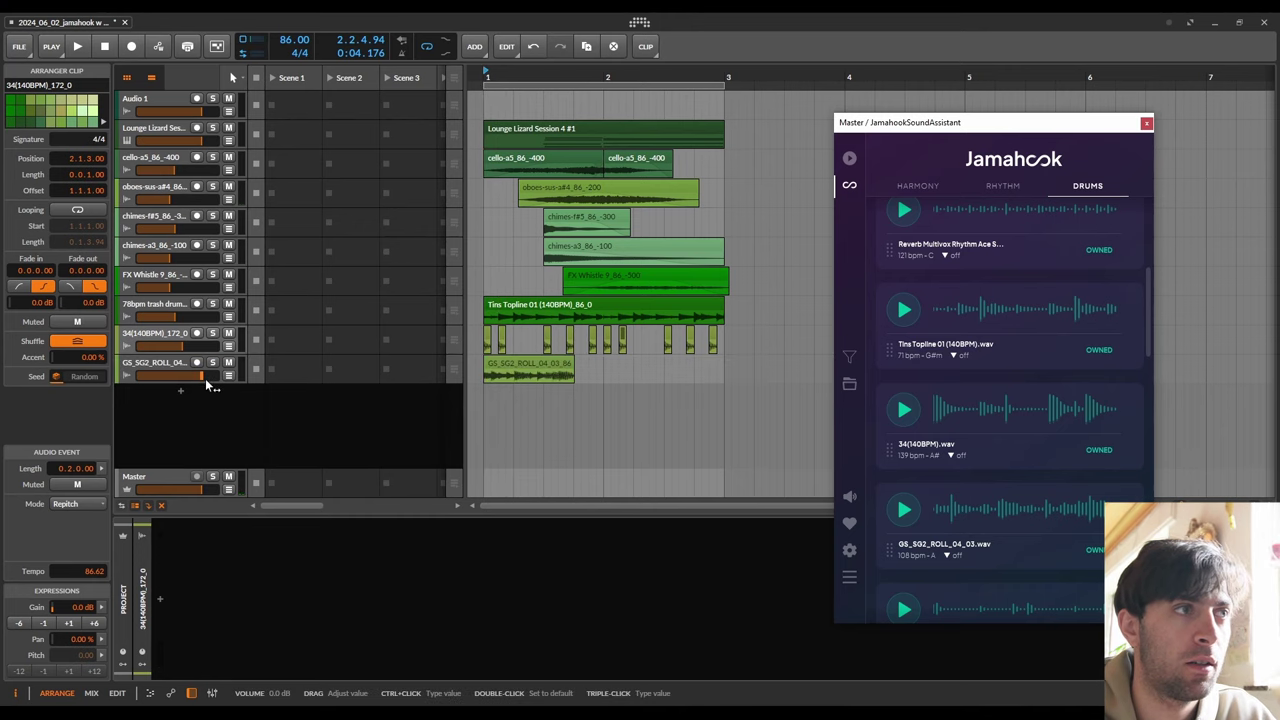
left_click_drag(207, 384, 207, 423)
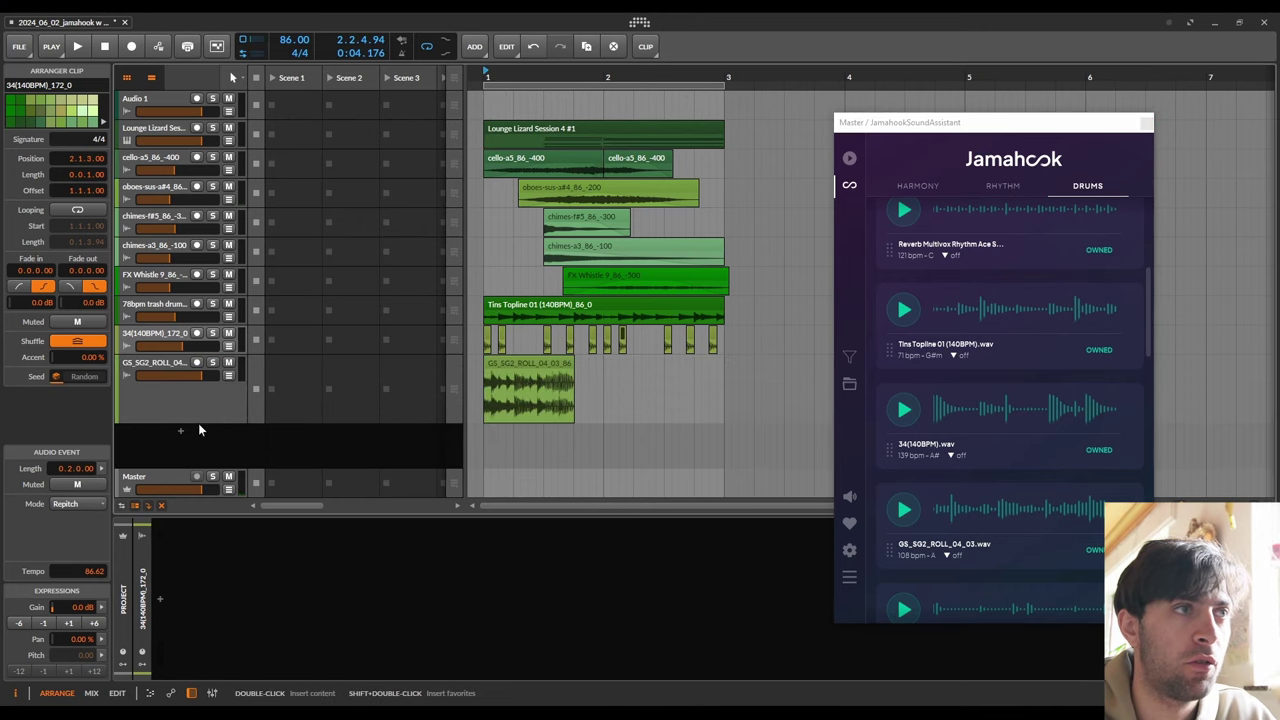
- Move the roll clip to bar 2.3 and set it to Repitch stretching at tempo 84
left_click_drag(520, 395, 702, 395)
left_click(80, 504)
left_click(80, 514)
key("space")
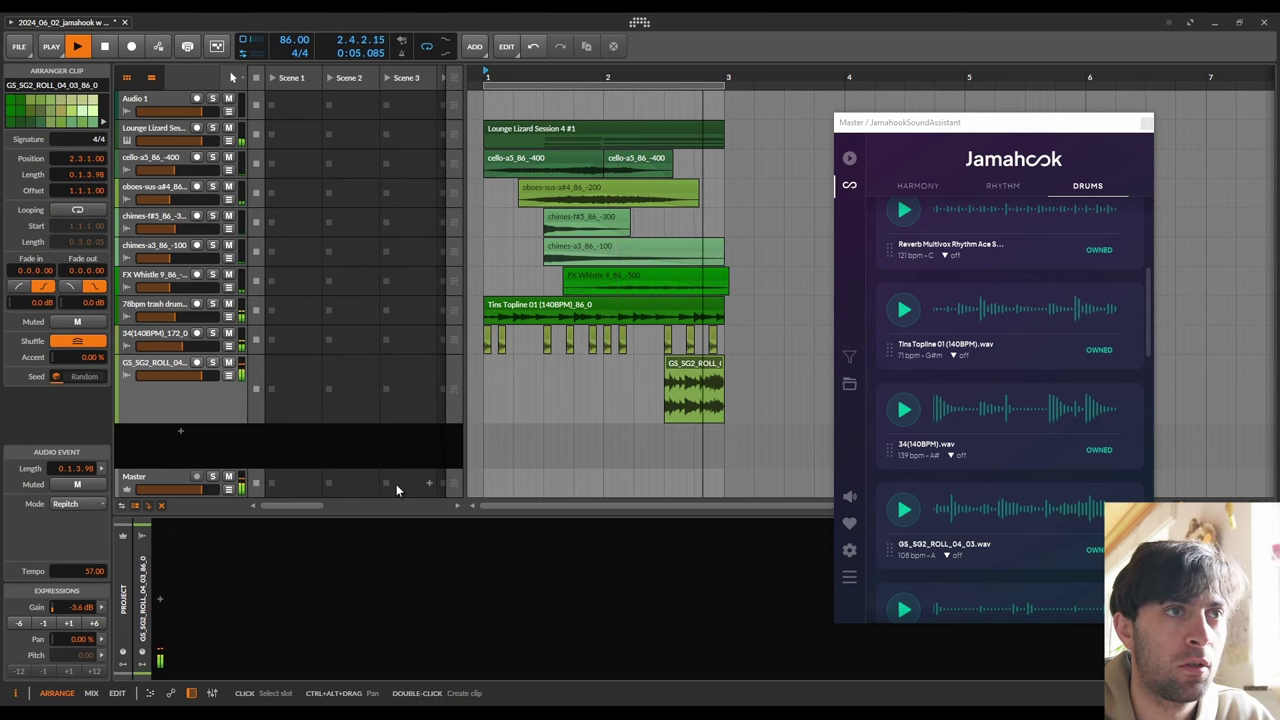
key("z")
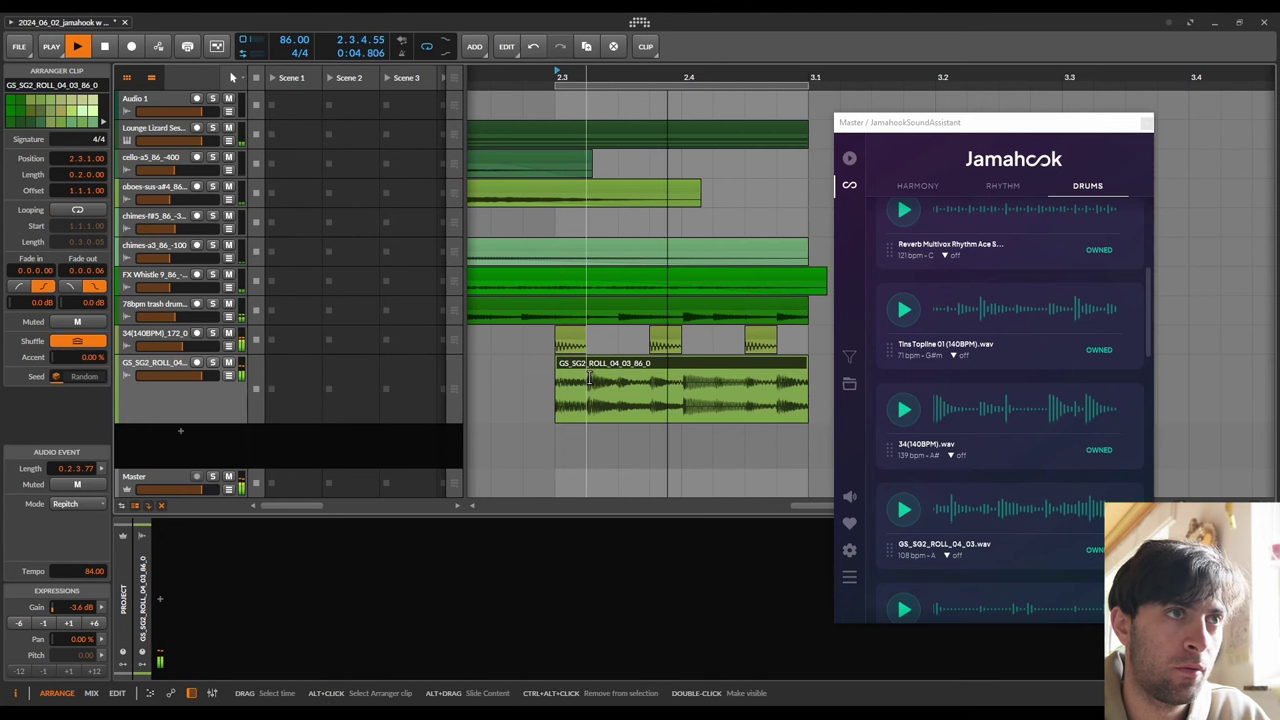
key("space")
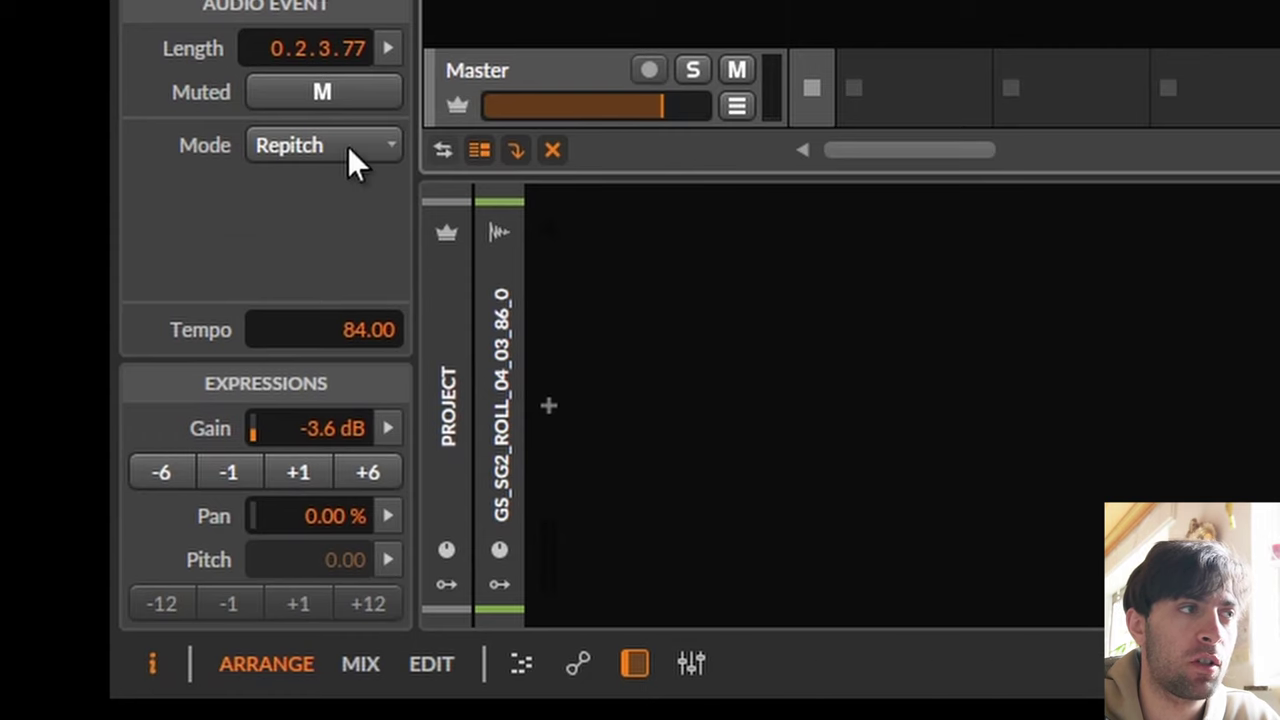
- Set the roll clip's stretch mode to Cyclic, pitch to 23 and formant to -24
left_click(87, 506)
left_click(155, 573)
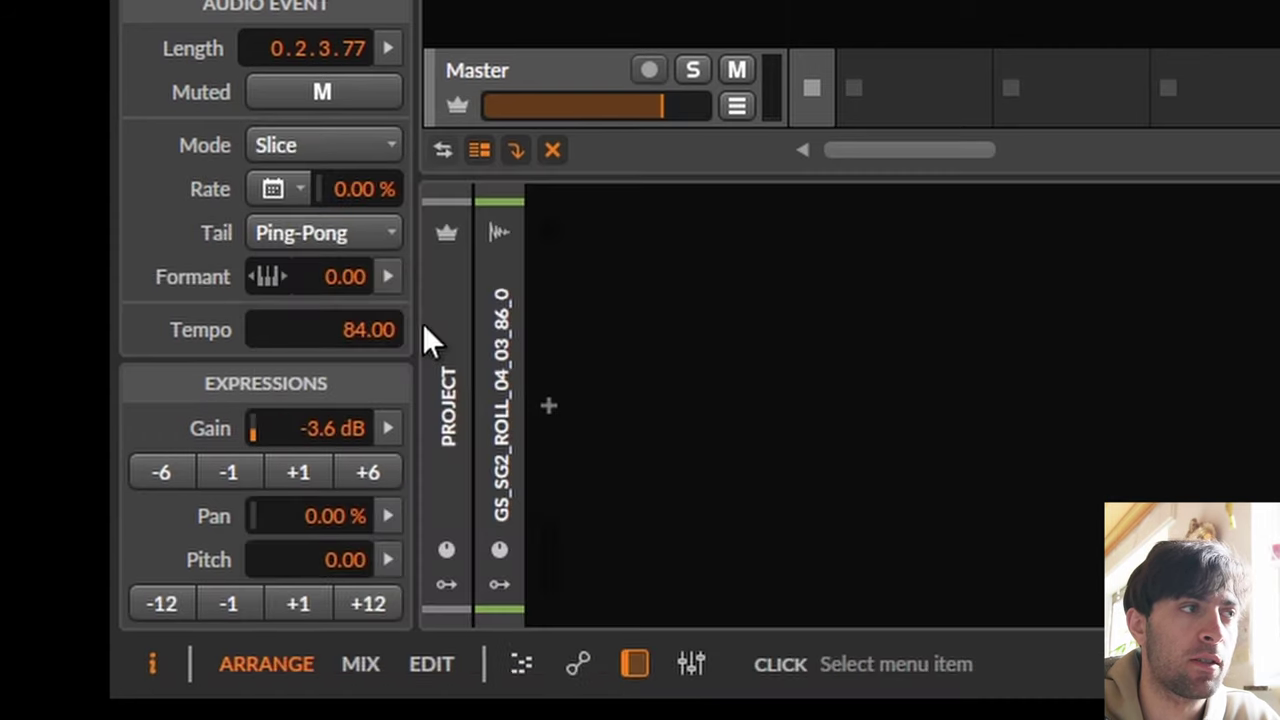
left_click(322, 145)
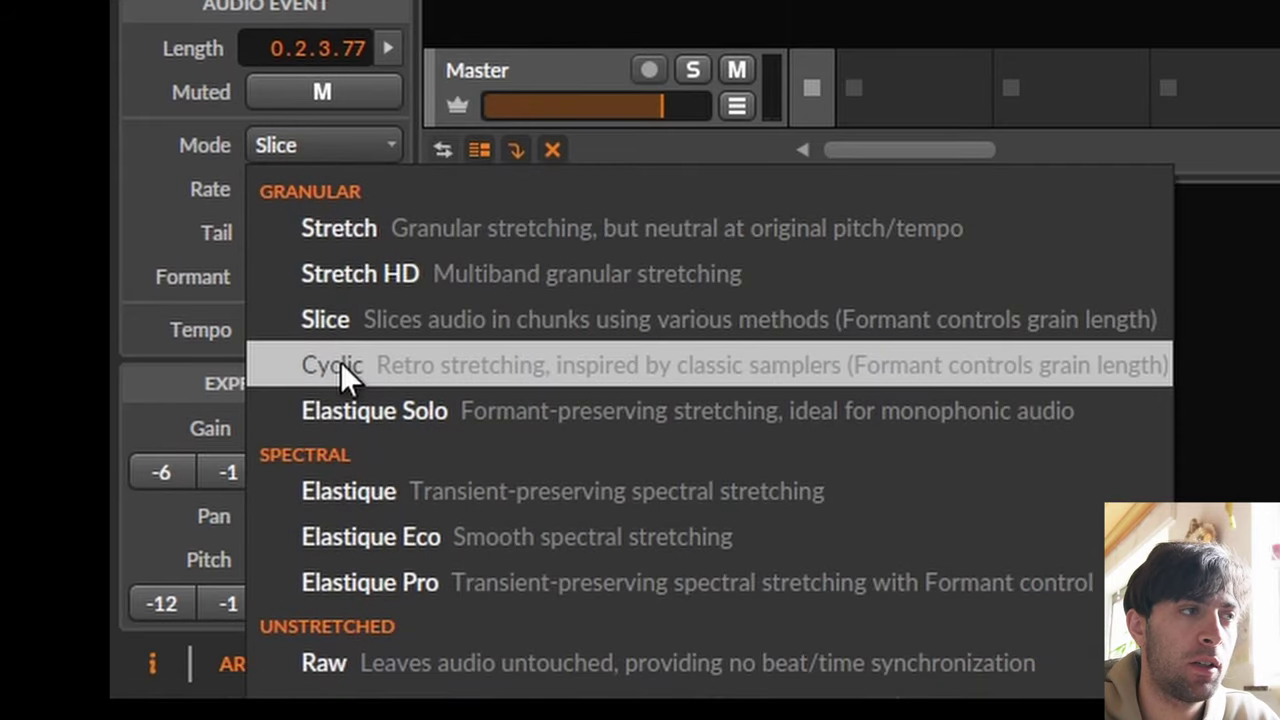
left_click(340, 362)
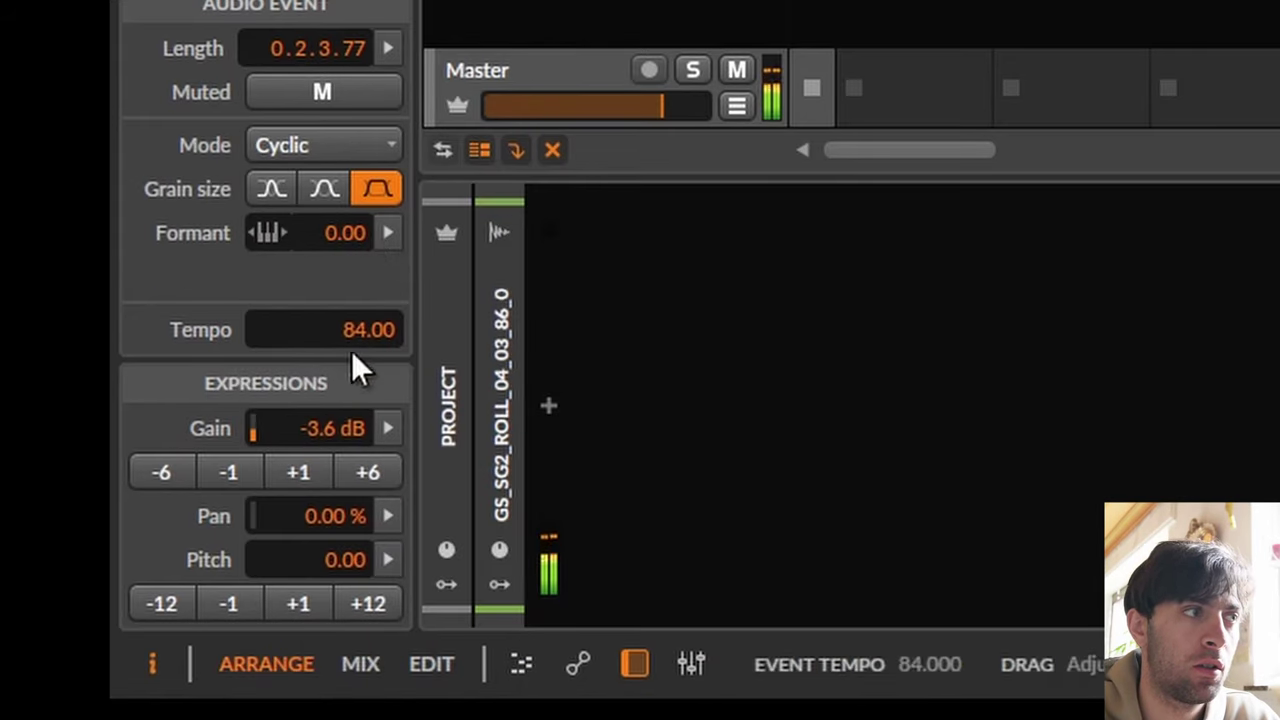
left_click_drag(335, 232, 335, 212)
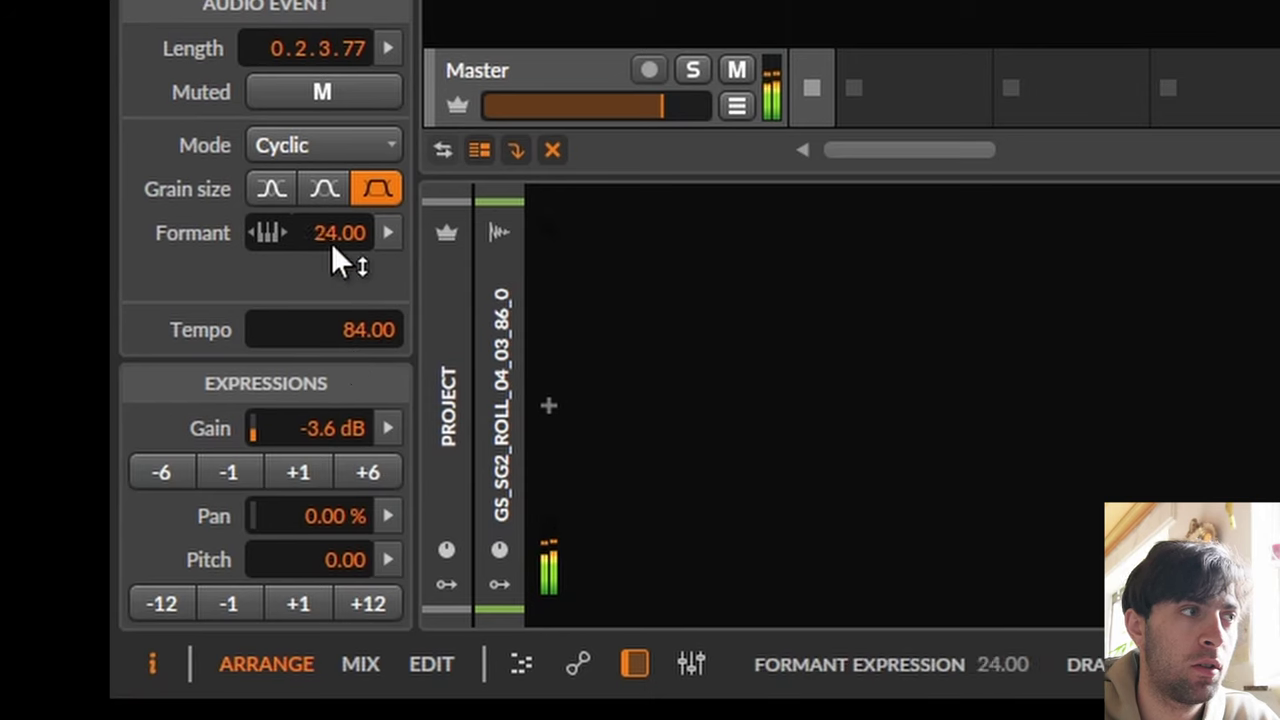
left_click_drag(320, 560, 320, 545)
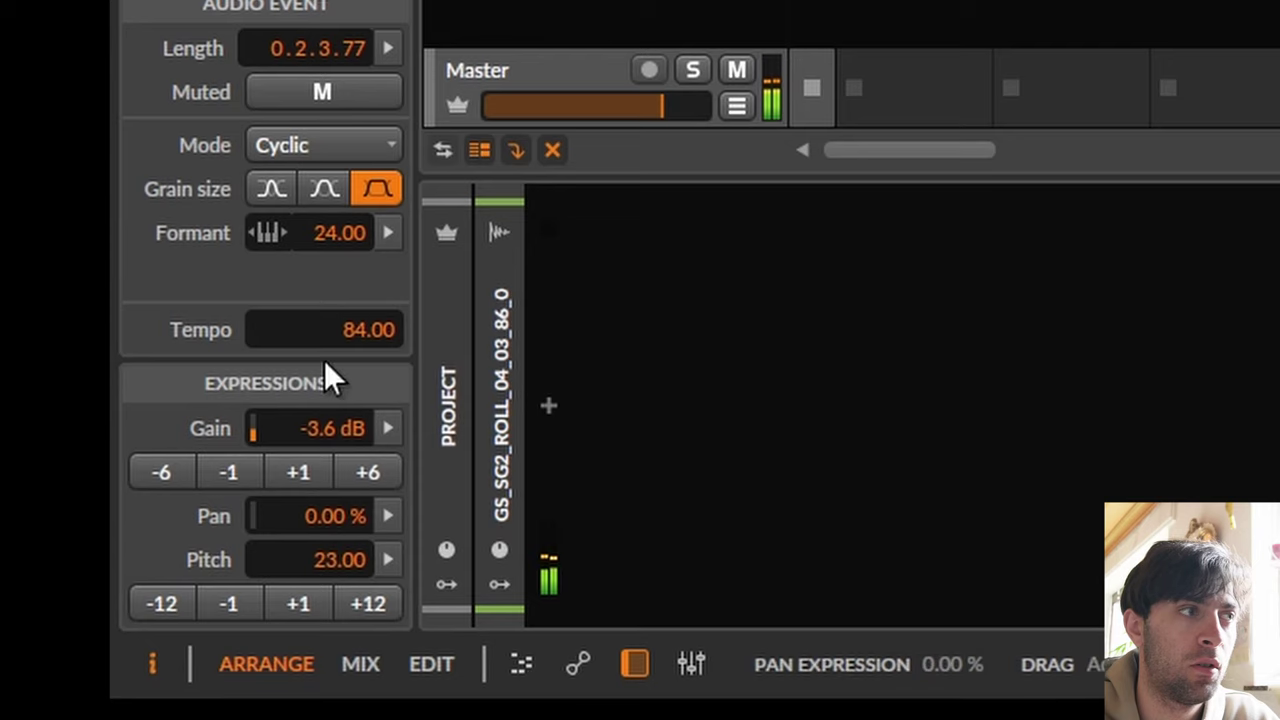
left_click_drag(322, 234, 322, 280)
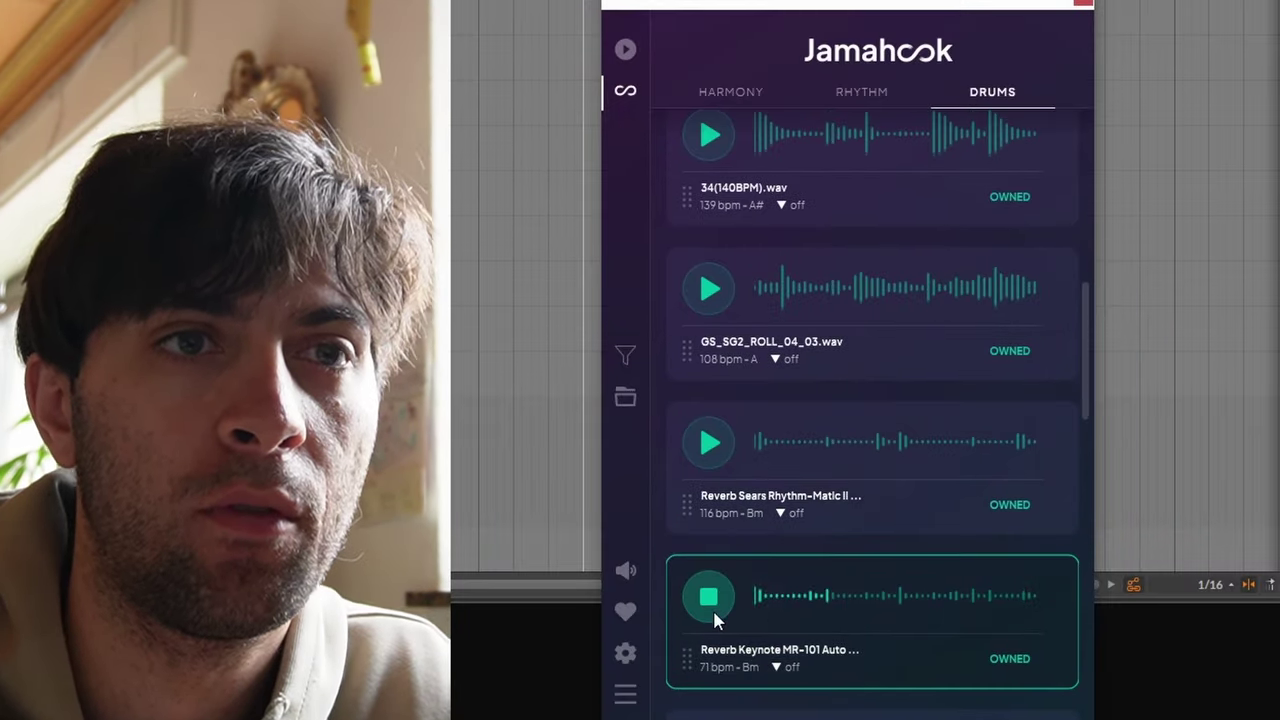
scroll(713, 615, "down", 2)
- Preview ChainContact1, Korg Univox, Roland Rhythm 77, Univox SRA-75 and the cassette sample, then stop
left_click(707, 596)
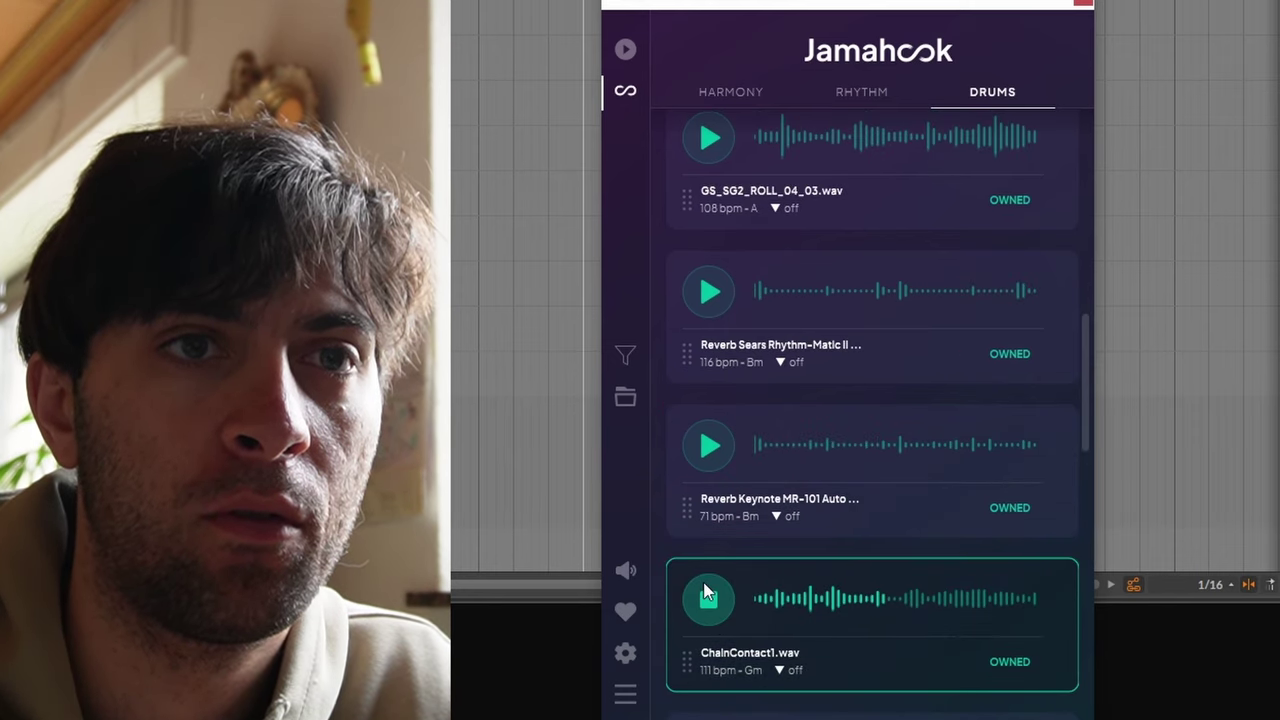
scroll(707, 596, "down", 2)
left_click(717, 560)
scroll(712, 564, "down", 2)
left_click(711, 566)
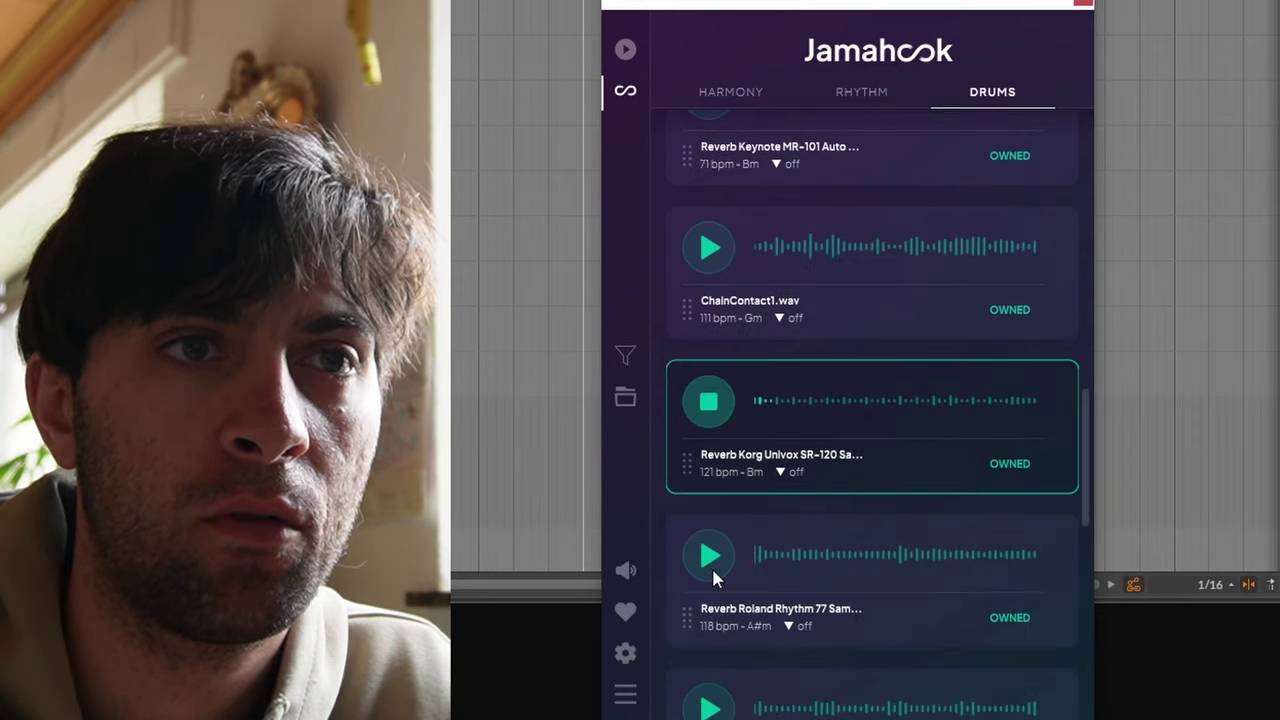
scroll(711, 566, "down", 2)
left_click(710, 506)
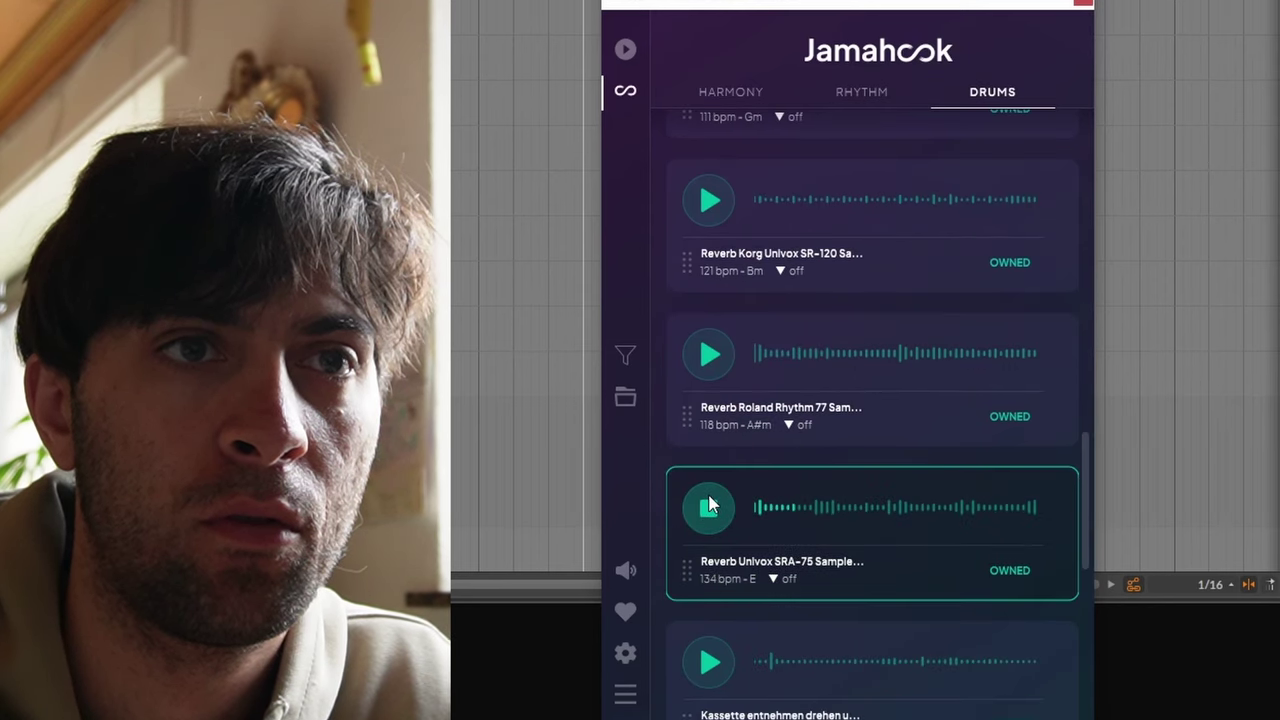
scroll(708, 505, "down", 2)
left_click(704, 572)
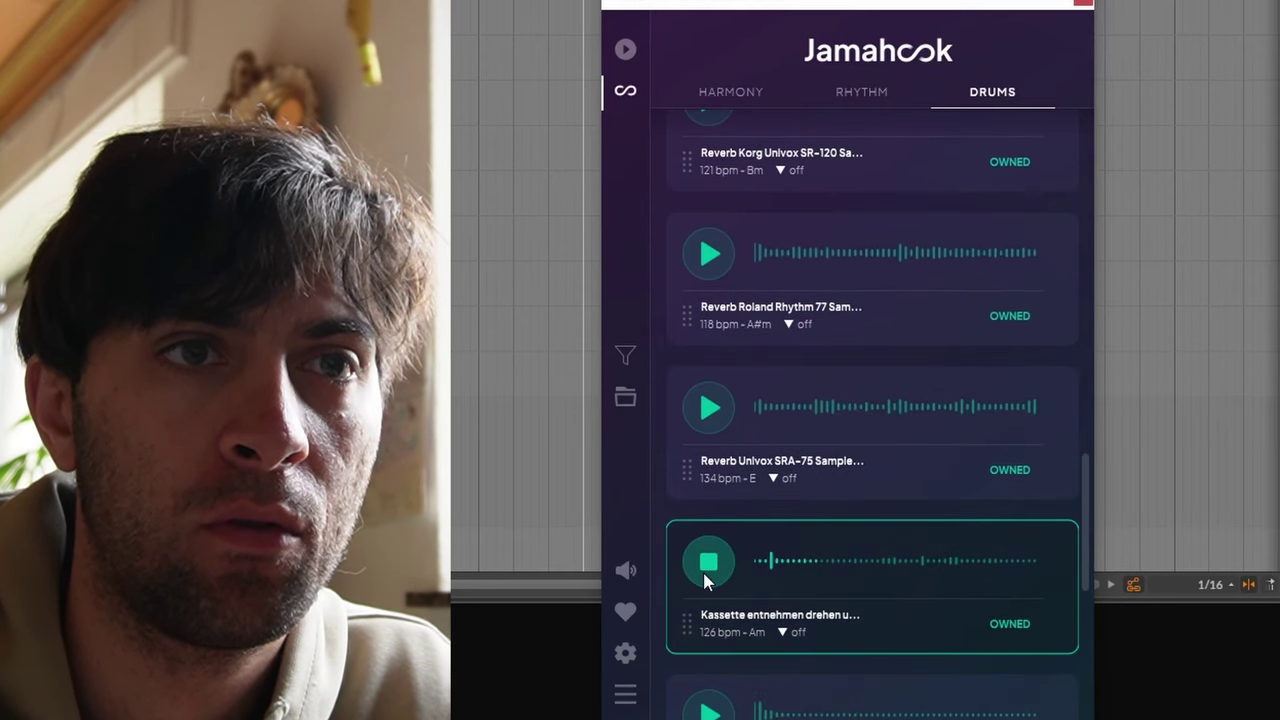
left_click(705, 570)
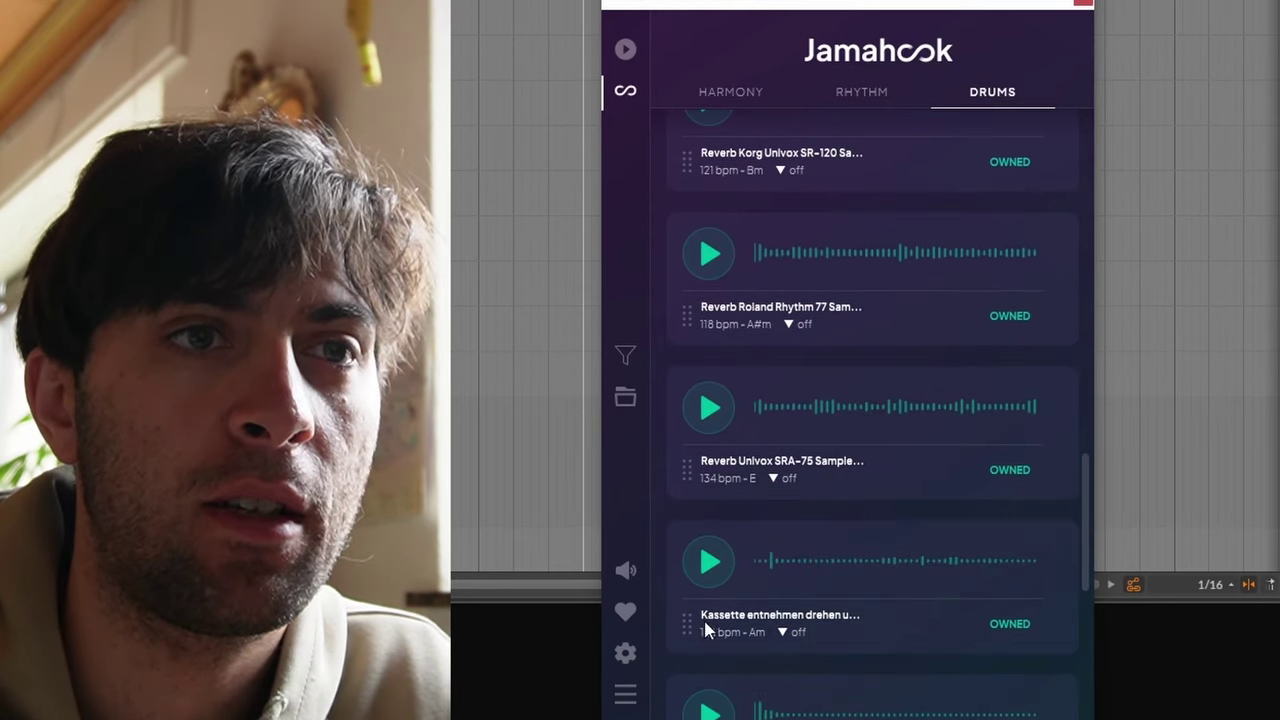
- Drag the Kassette sample onto a new track at bar 1 and nudge it slightly later
left_click_drag(685, 622, 90, 423)
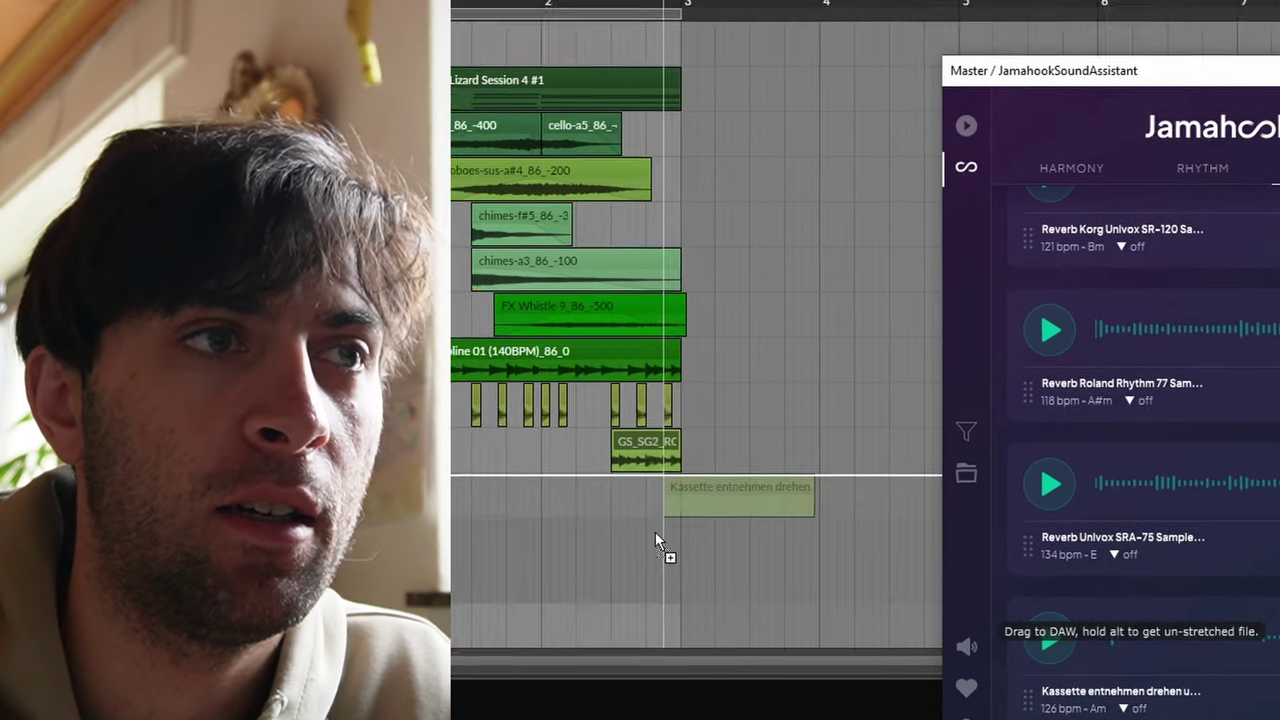
left_click_drag(650, 548, 624, 563)
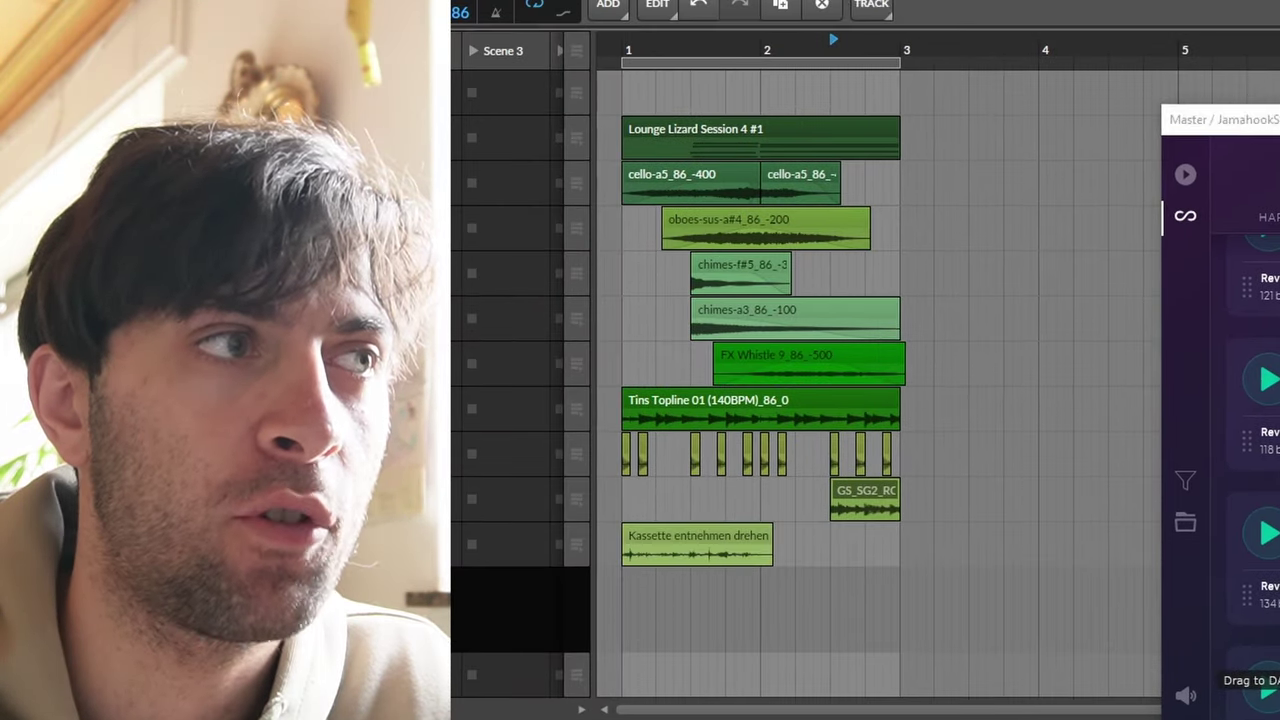
left_click(630, 545)
scroll(632, 545, "up", 5)
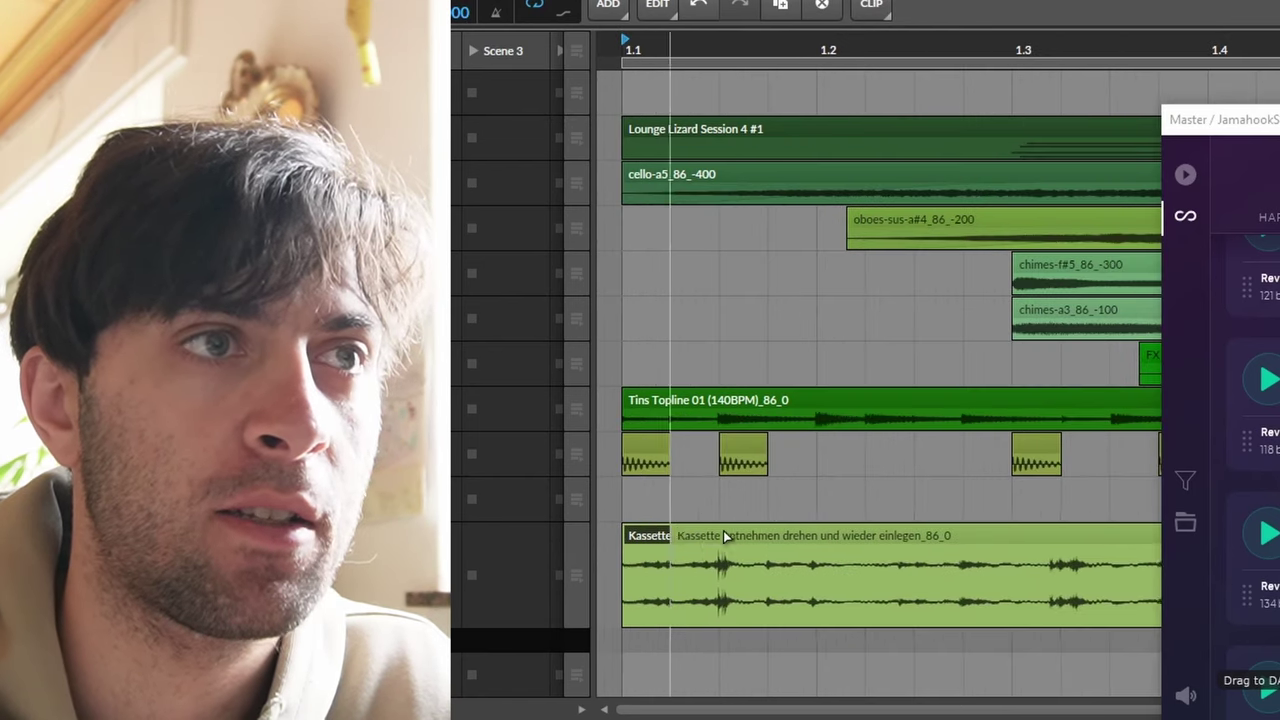
left_click_drag(815, 537, 782, 537)
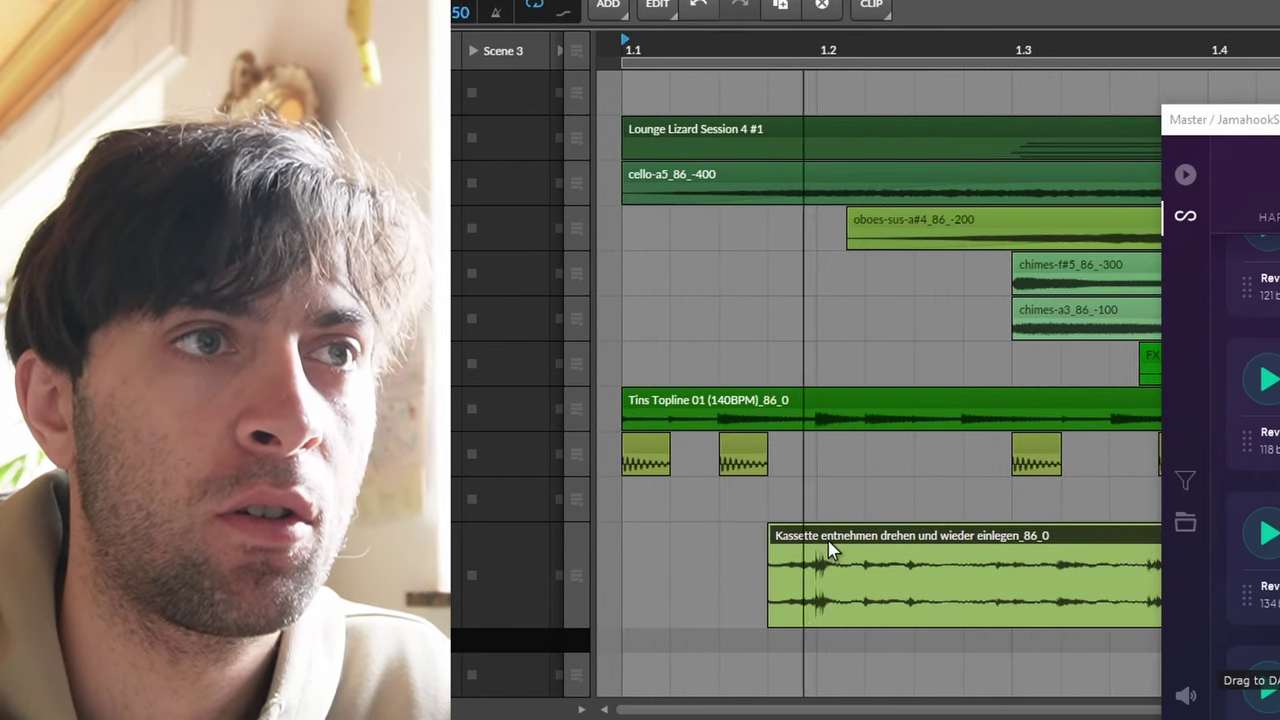
- Split the cassette clip, trim and shift the second piece, and play back the edit
scroll(828, 550, "down", 1)
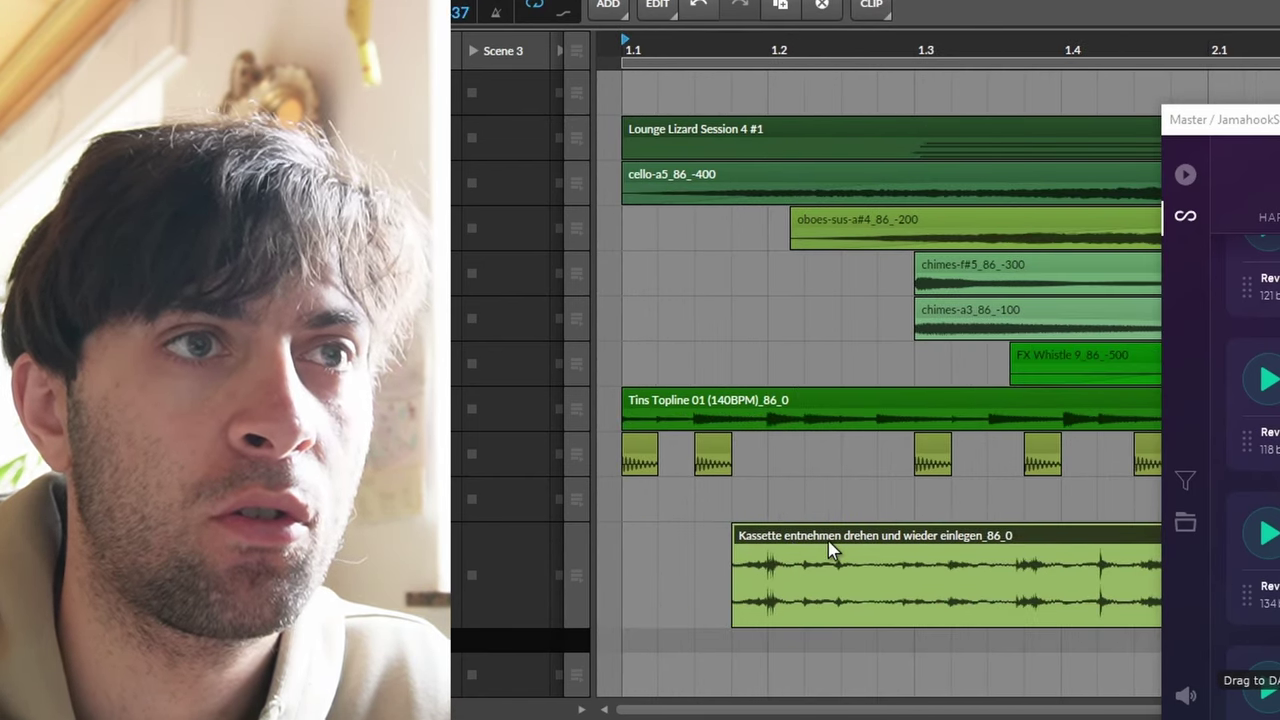
scroll(828, 550, "right", 1)
scroll(828, 550, "down", 2)
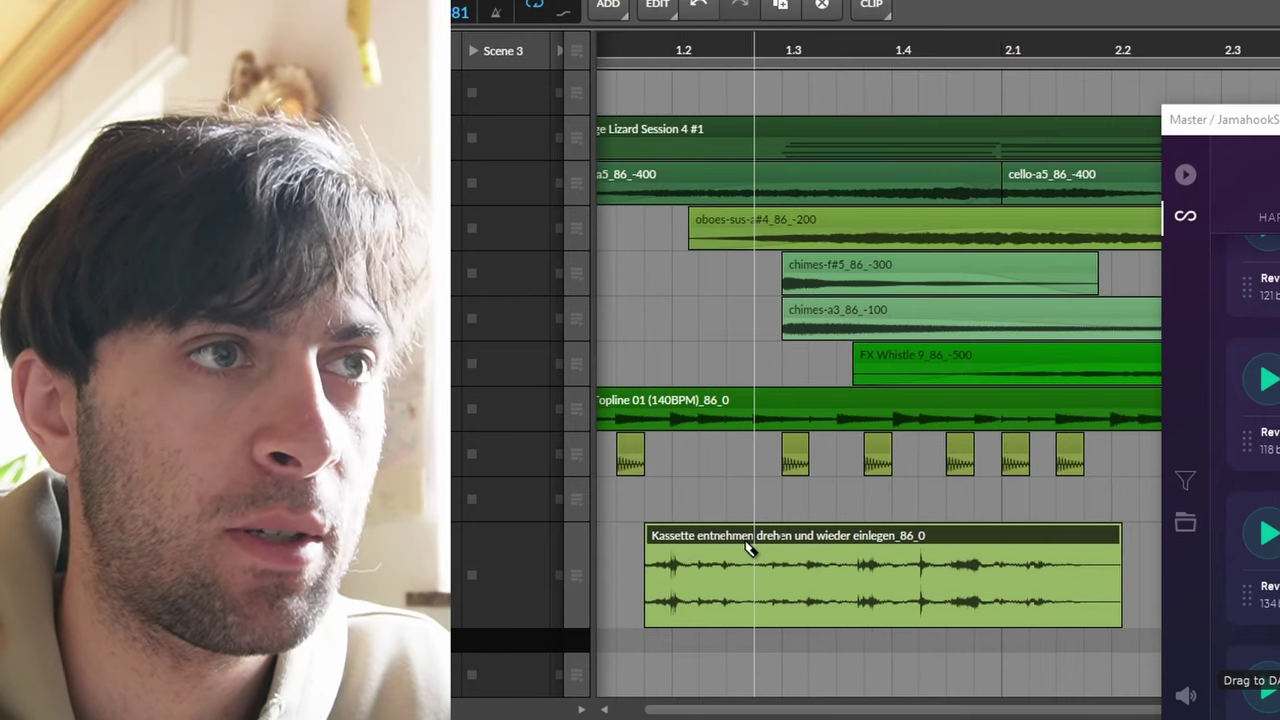
left_click(743, 540, "alt")
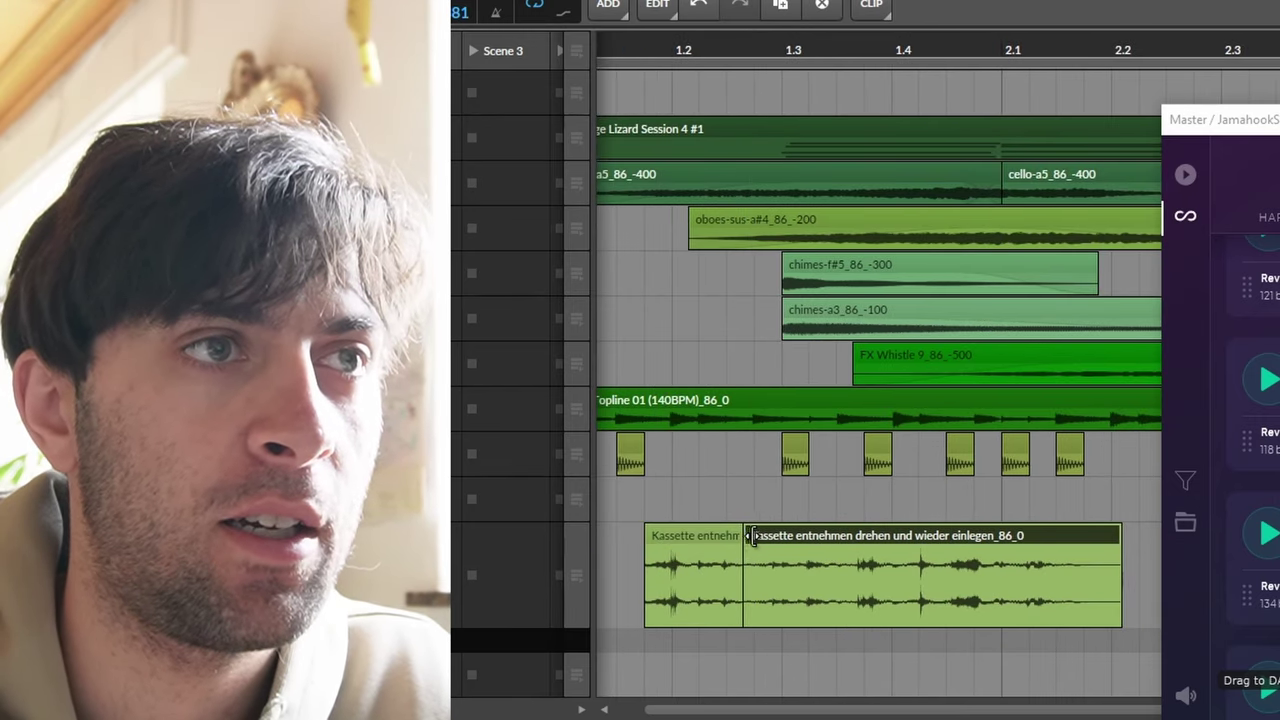
left_click_drag(755, 537, 768, 535)
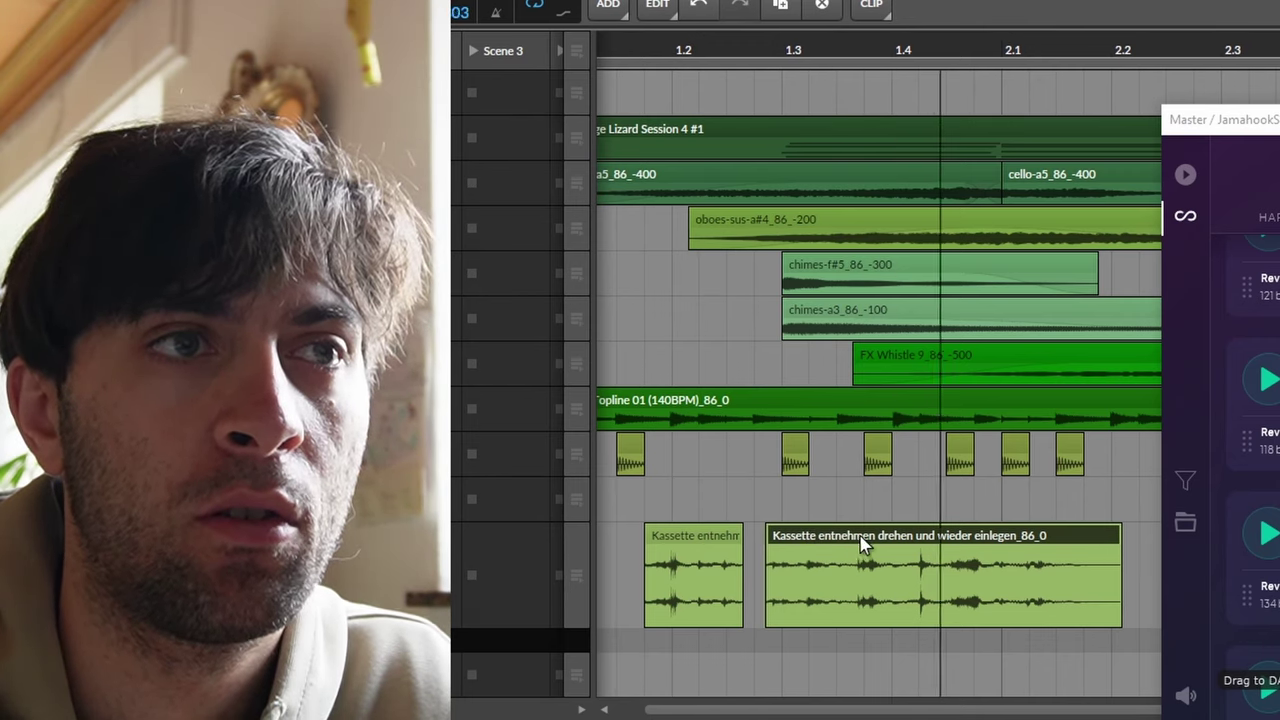
scroll(886, 535, "up", 3)
left_click_drag(886, 535, 971, 540)
key("space")
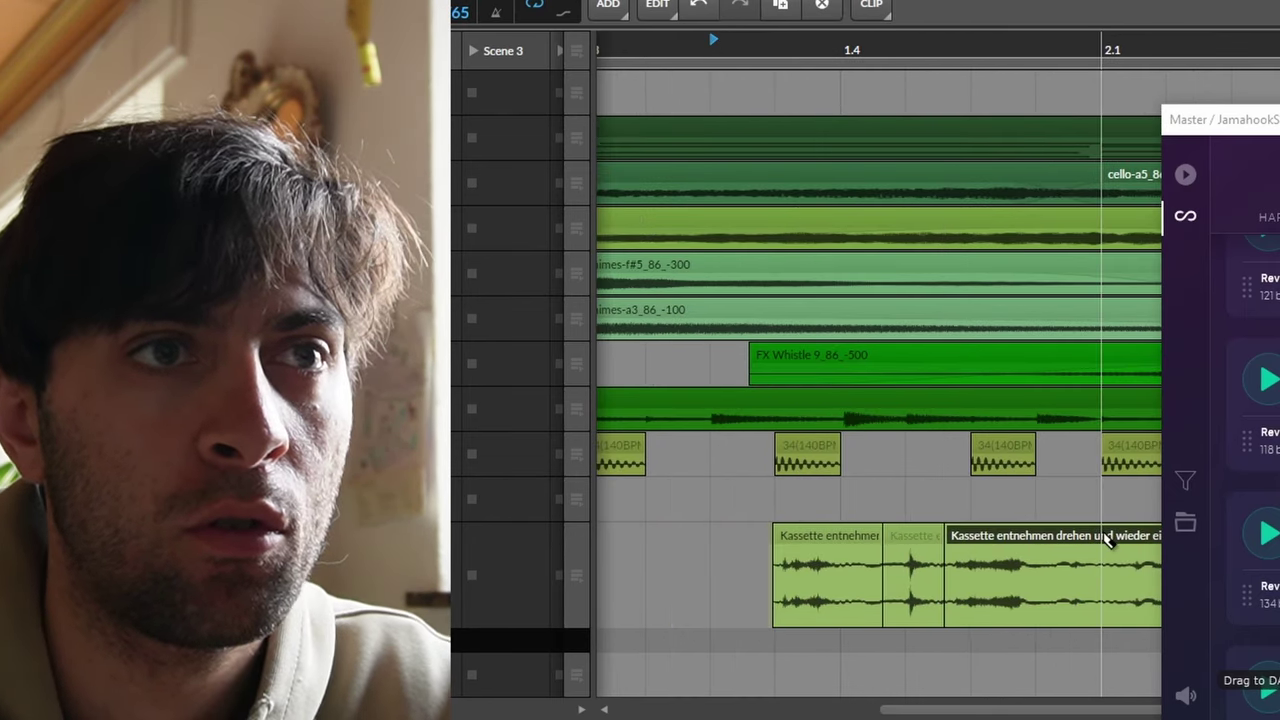
- Split the cassette clip again with Ctrl+E and shorten it to end near bar 2.5
left_click(1102, 573)
key("ctrl+e")
scroll(1098, 560, "down", 3)
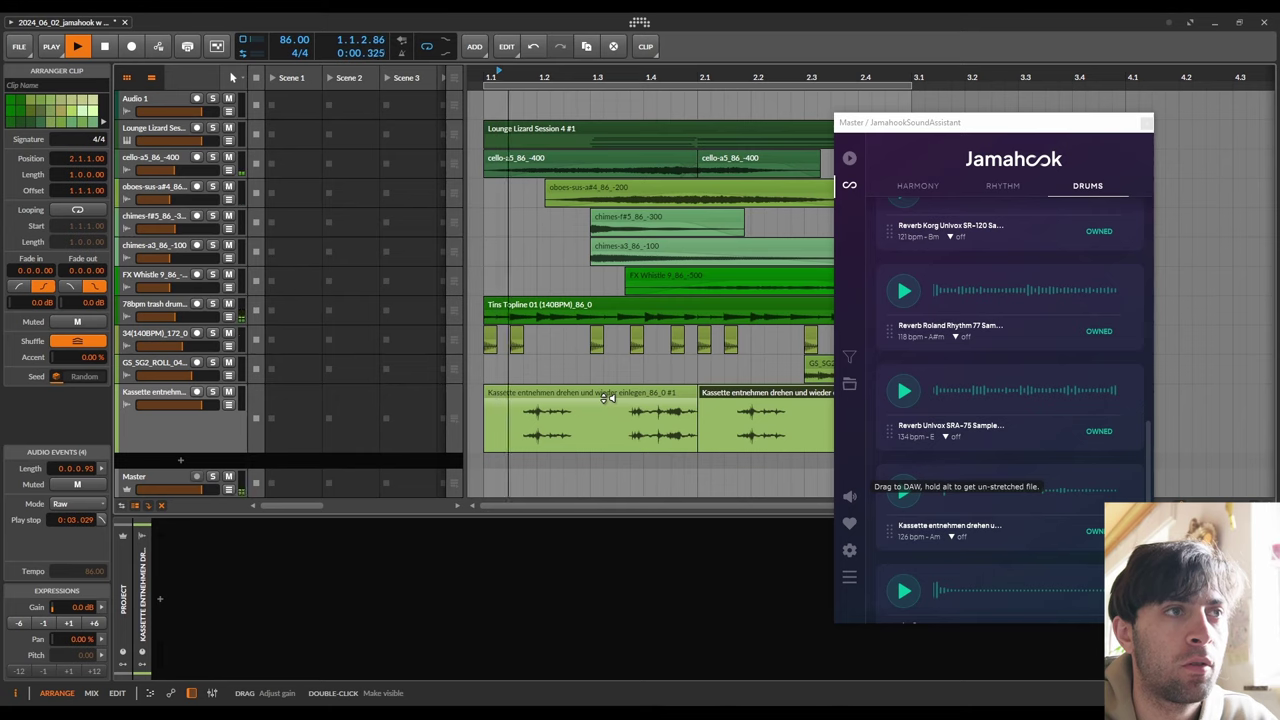
scroll(848, 550, "down", 3)
scroll(662, 390, "up", 3)
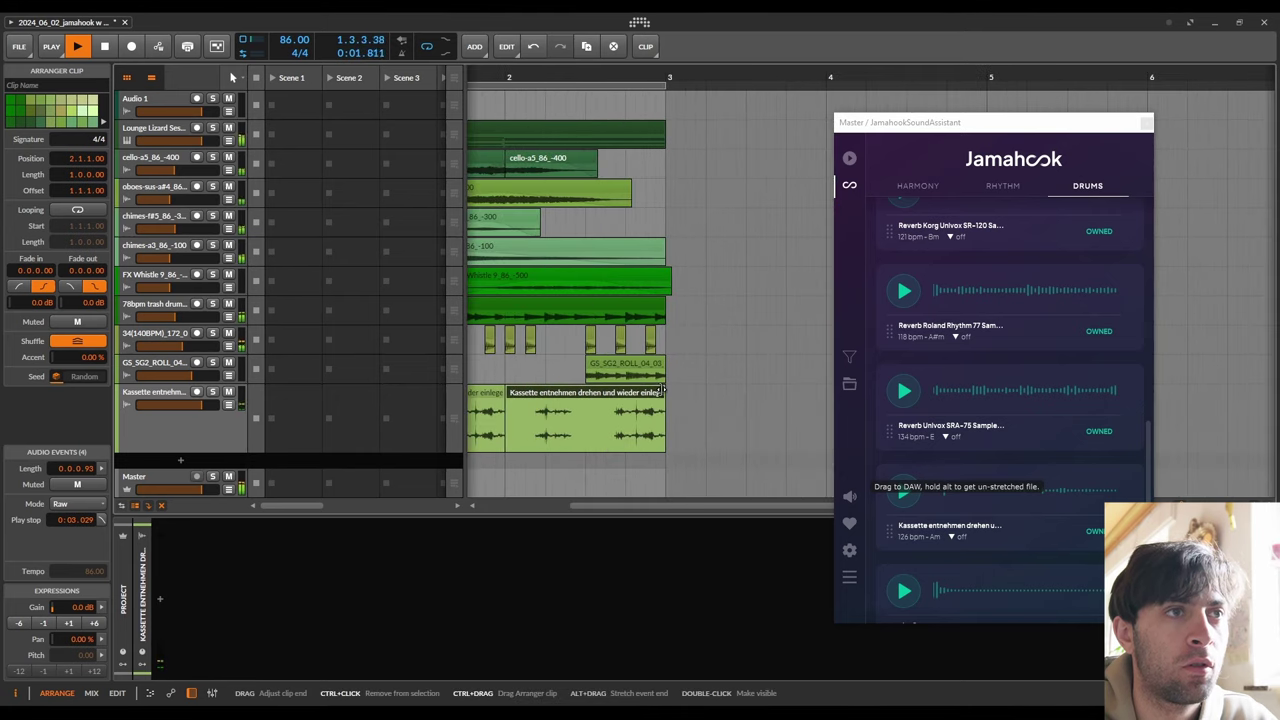
left_click_drag(664, 425, 592, 435)
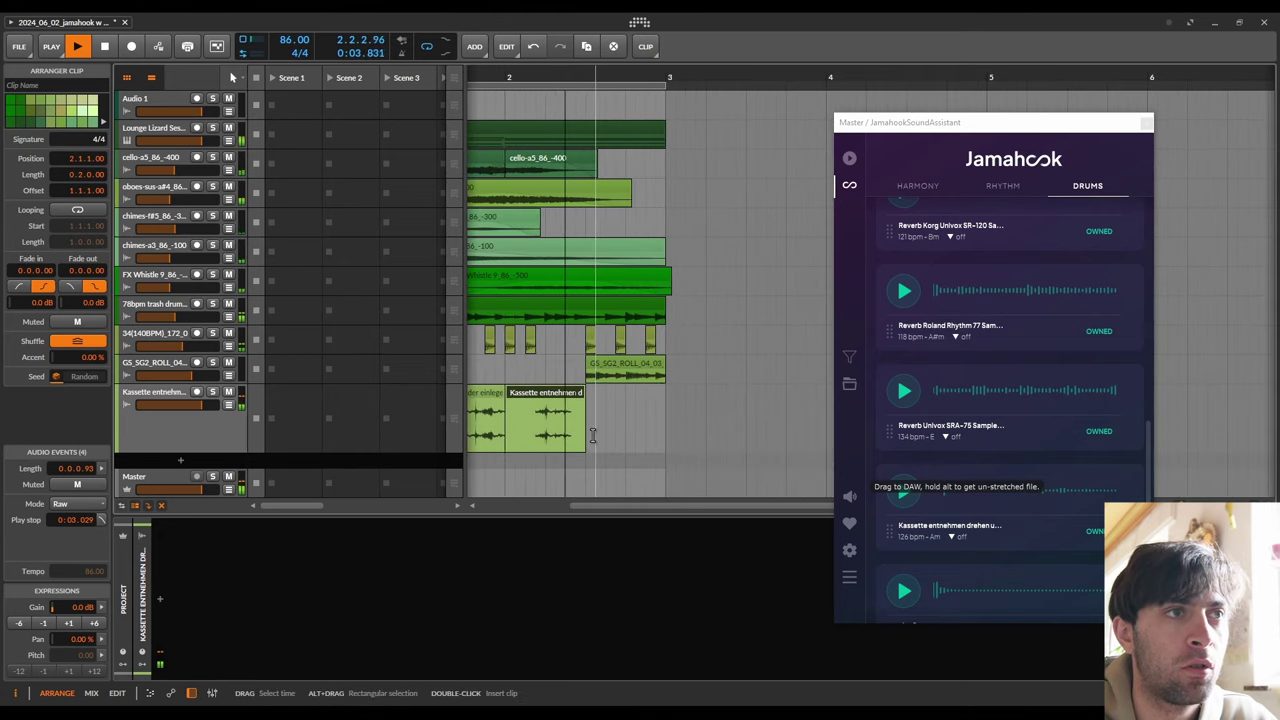
scroll(608, 437, "down", 3)
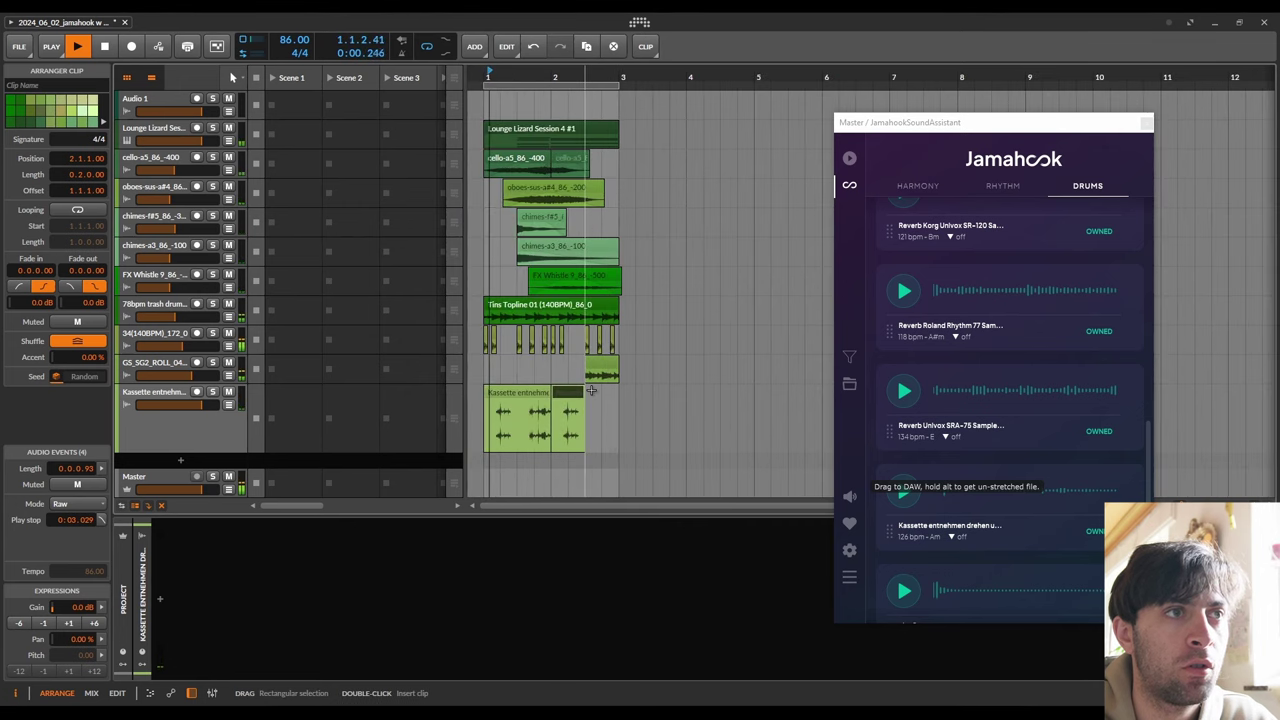
- Consolidate the cassette pieces into one clip and solo the cassette track
right_click(500, 420)
left_click(545, 207)
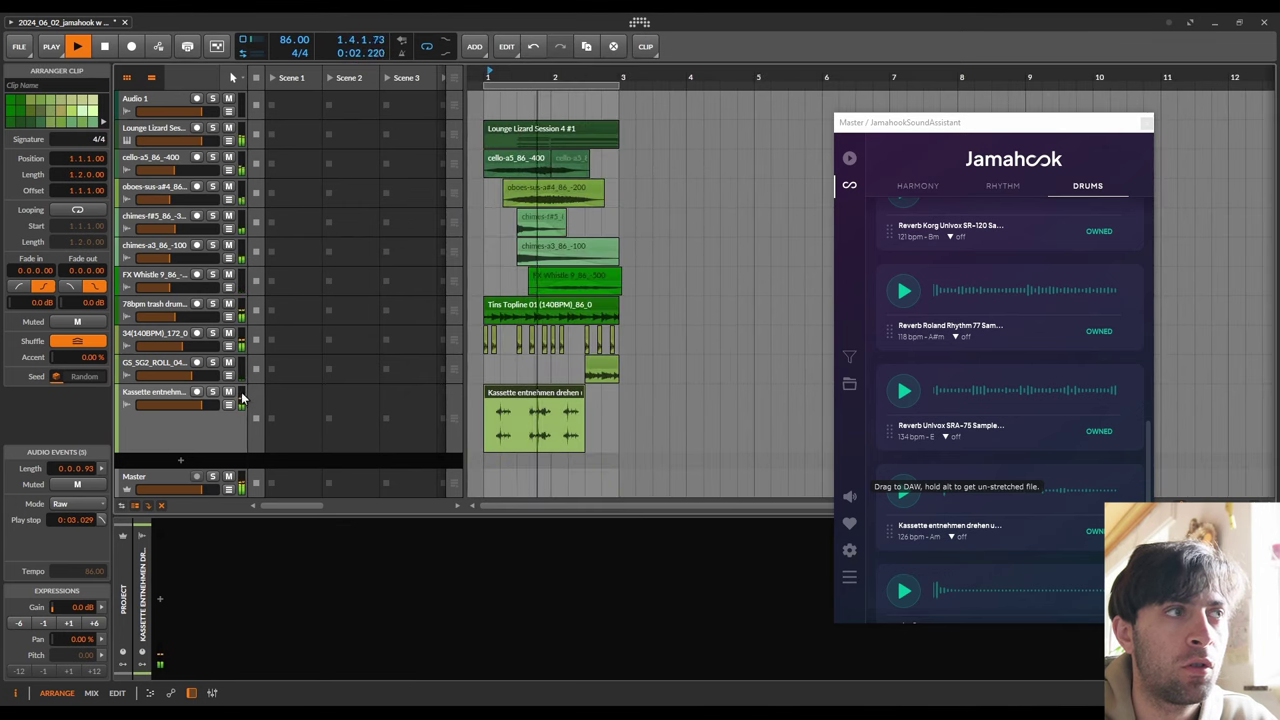
mouse_move(175, 404)
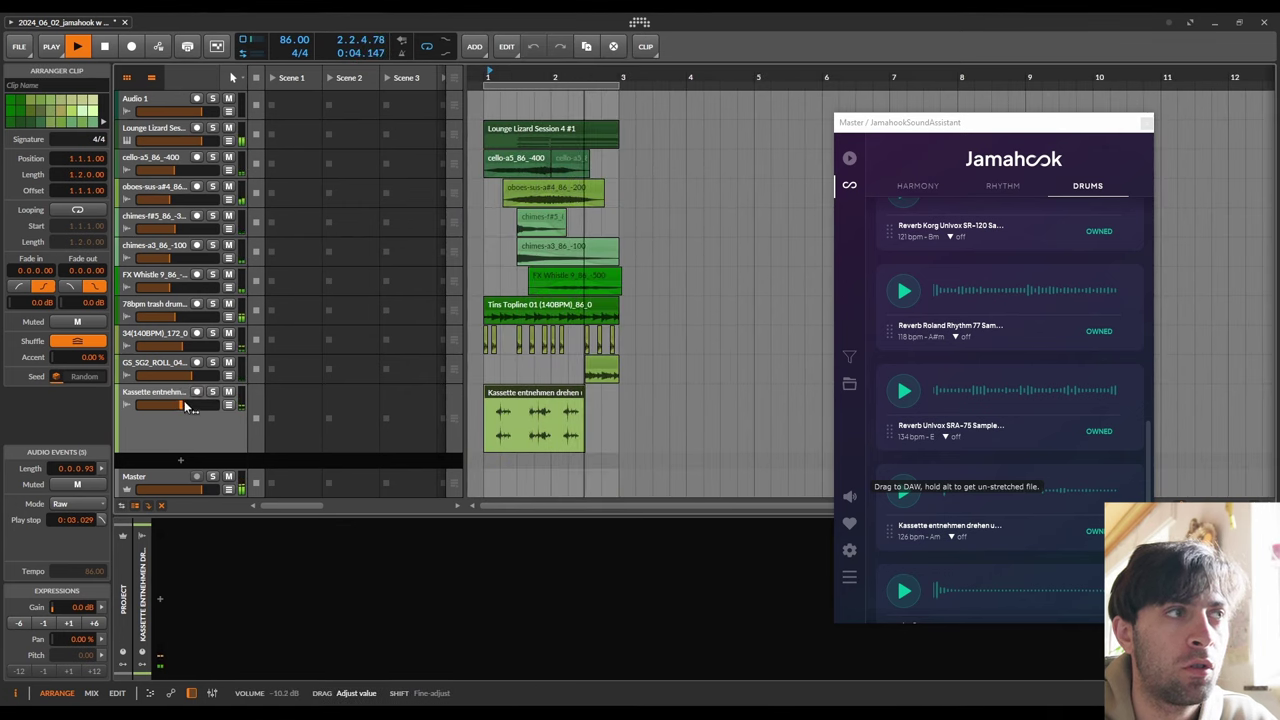
left_click(212, 391)
- Insert V-Clip on the cassette track, lower its ceiling to -14.71, and play the arrangement
key("space")
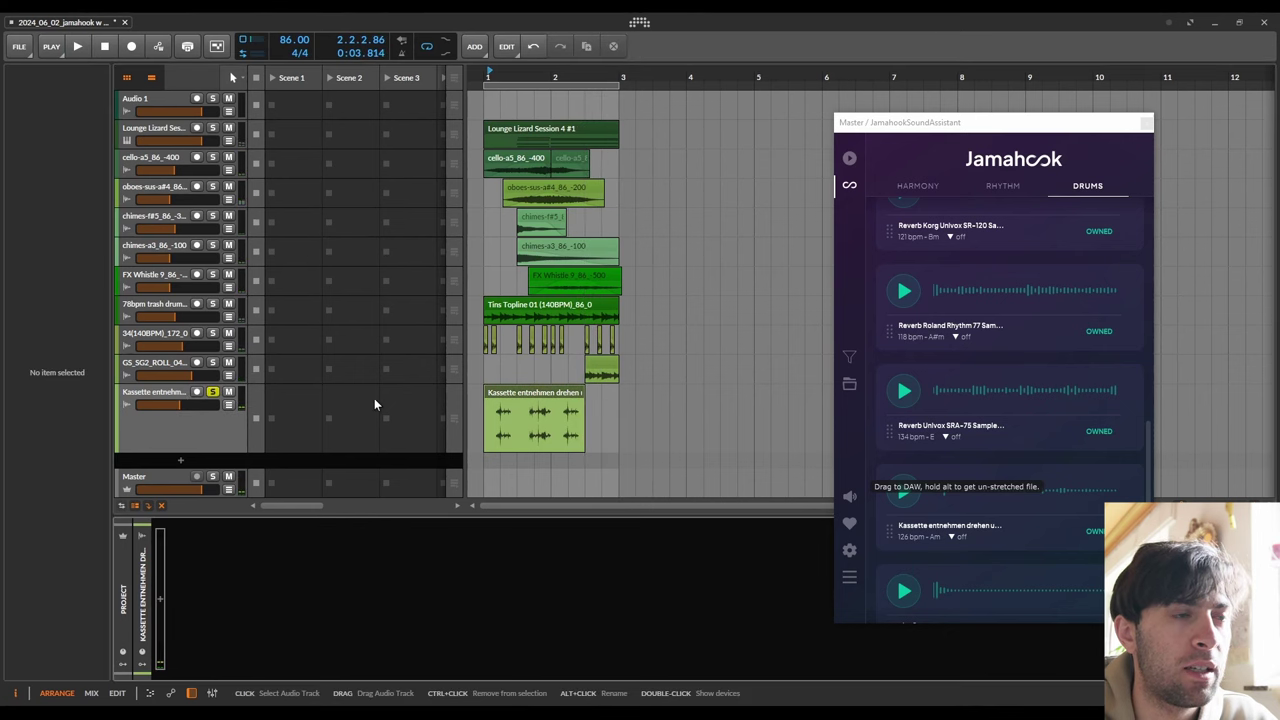
key("z")
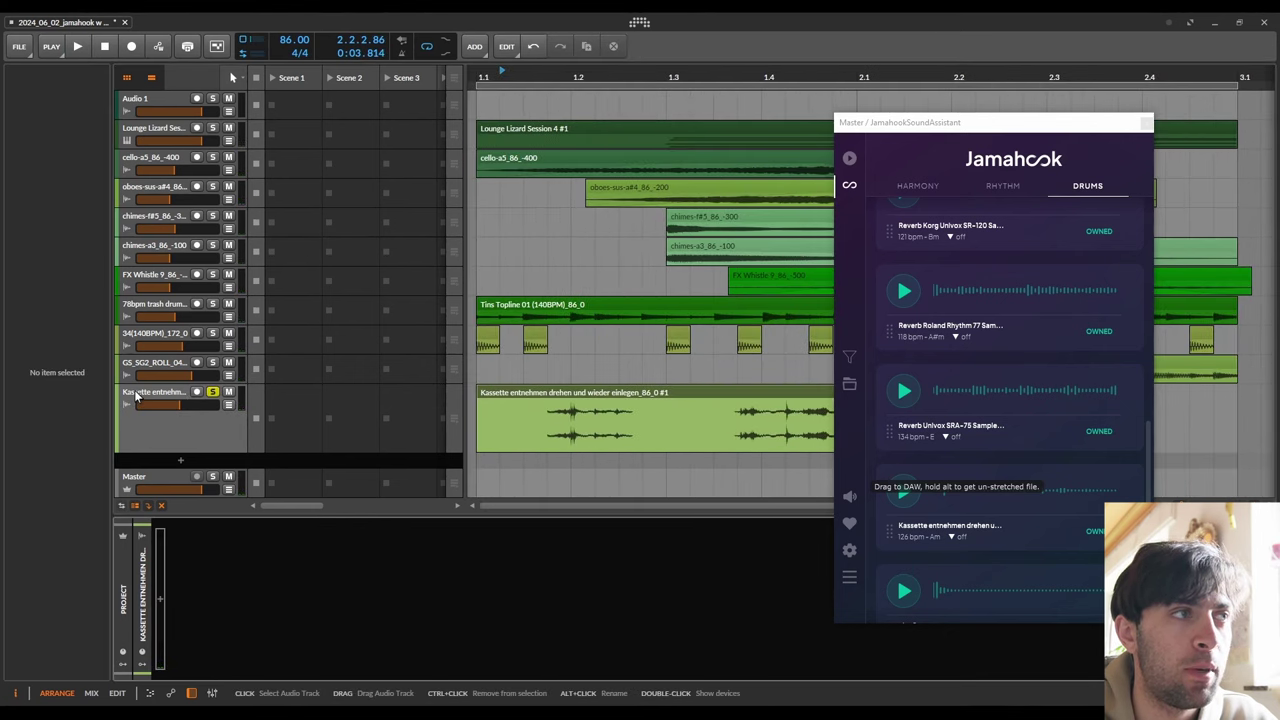
left_click(158, 589)
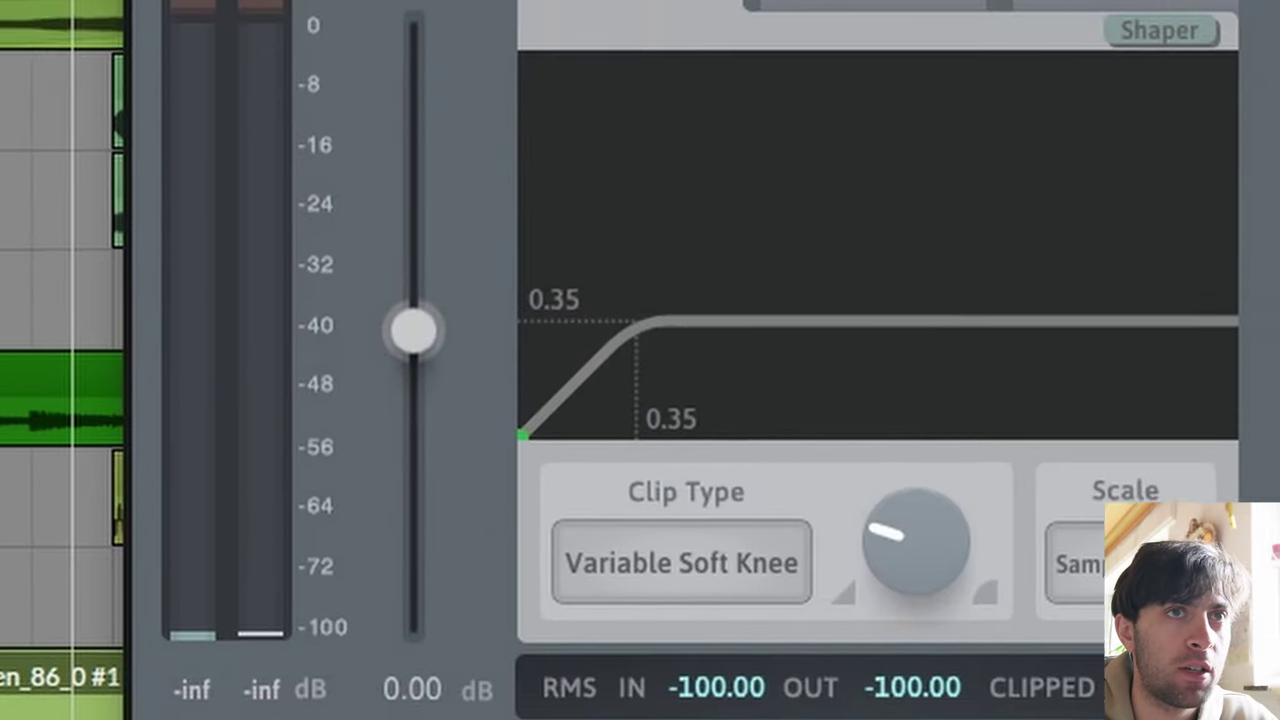
left_click_drag(1026, 320, 1058, 433)
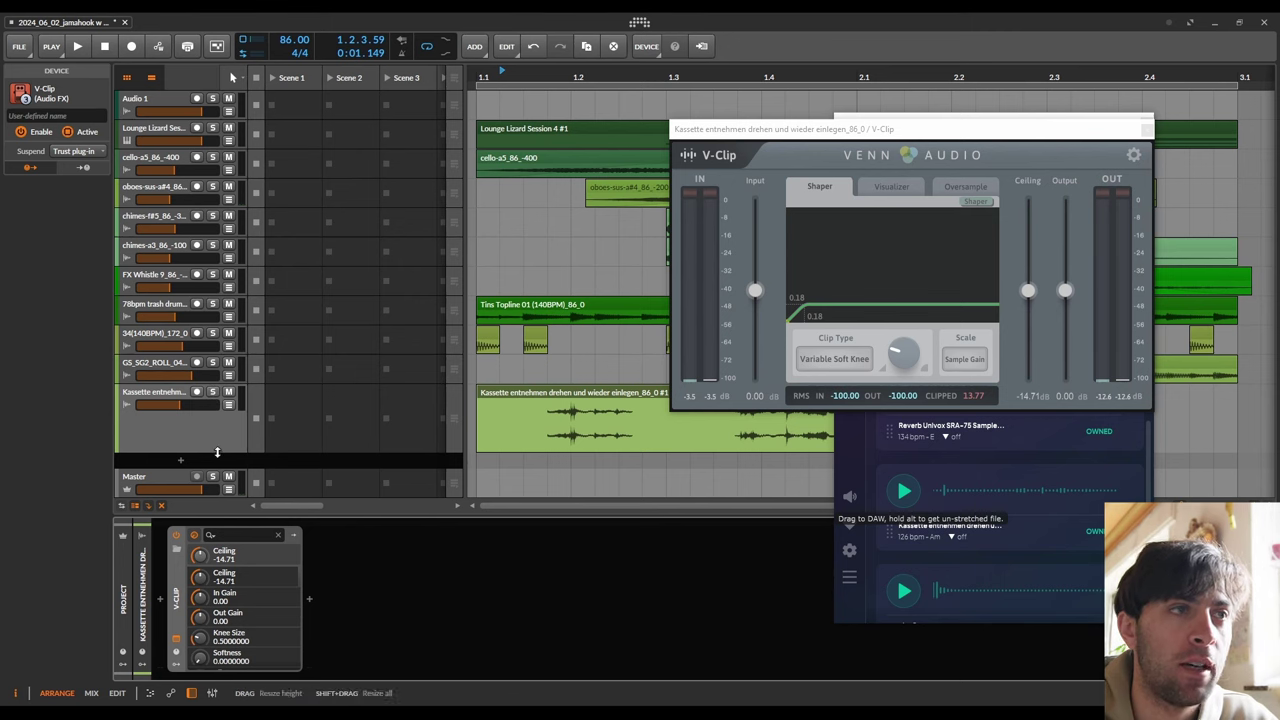
left_click_drag(216, 452, 216, 414)
key("space")
mouse_move(180, 403)
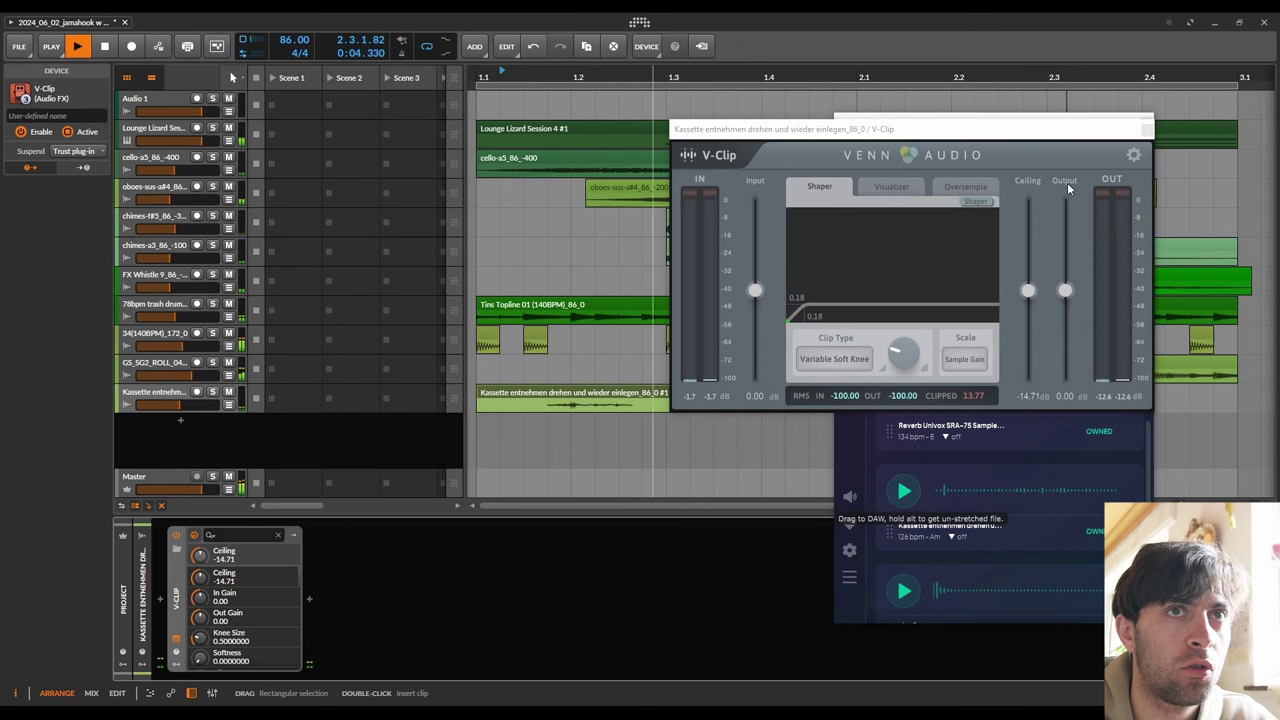
- Close the V-Clip window, stop playback, and preview clap2.wav and the Reverb Kay R-12 sample
left_click(1146, 128)
key("space")
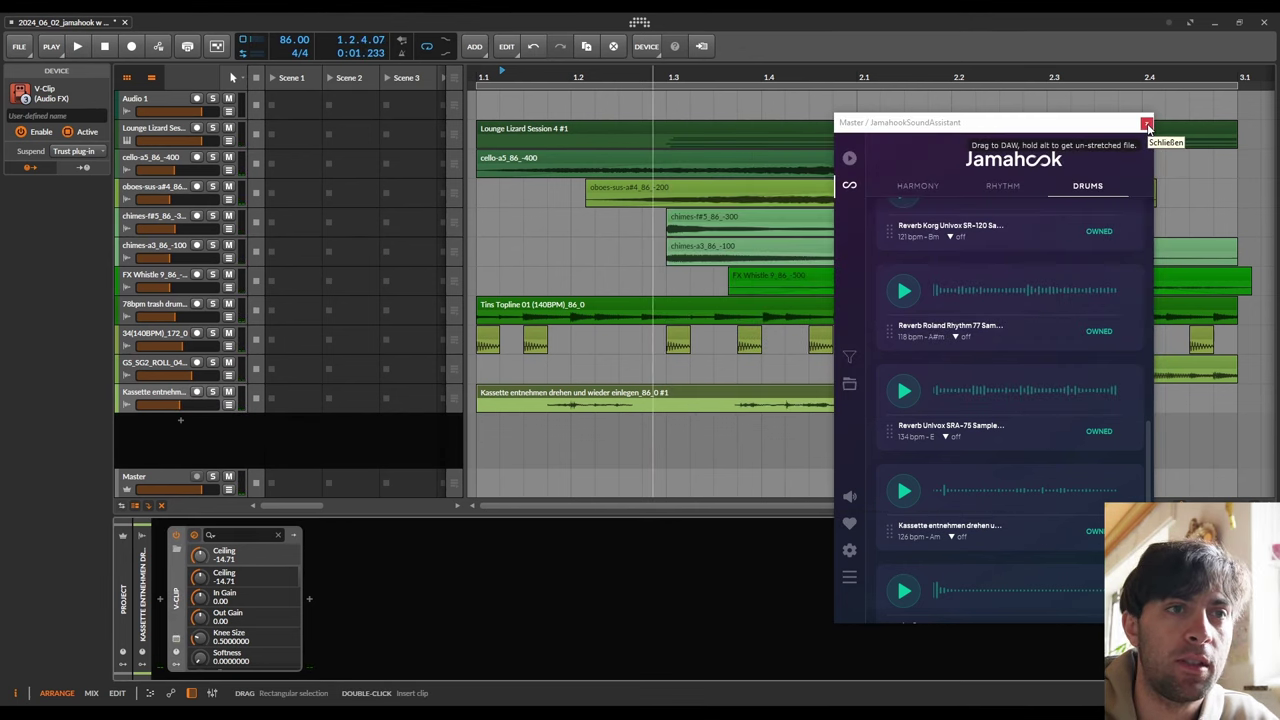
scroll(1092, 388, "down", 1)
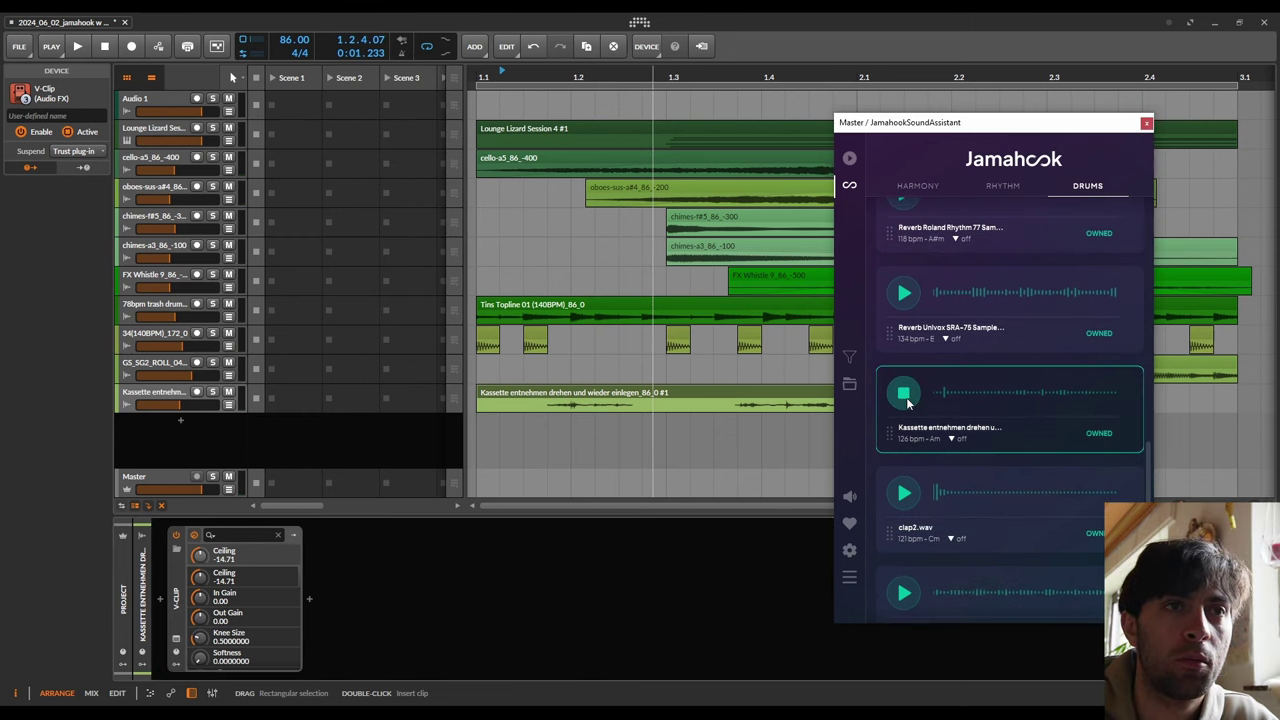
left_click(903, 494)
left_click(903, 595)
- Preview Sonic Palimpsest, 23(135BPM).wav, Loop12.wav and Reverb Whippany Electronics, then stop
scroll(953, 494, "down", 1)
left_click(903, 595)
scroll(905, 590, "down", 2)
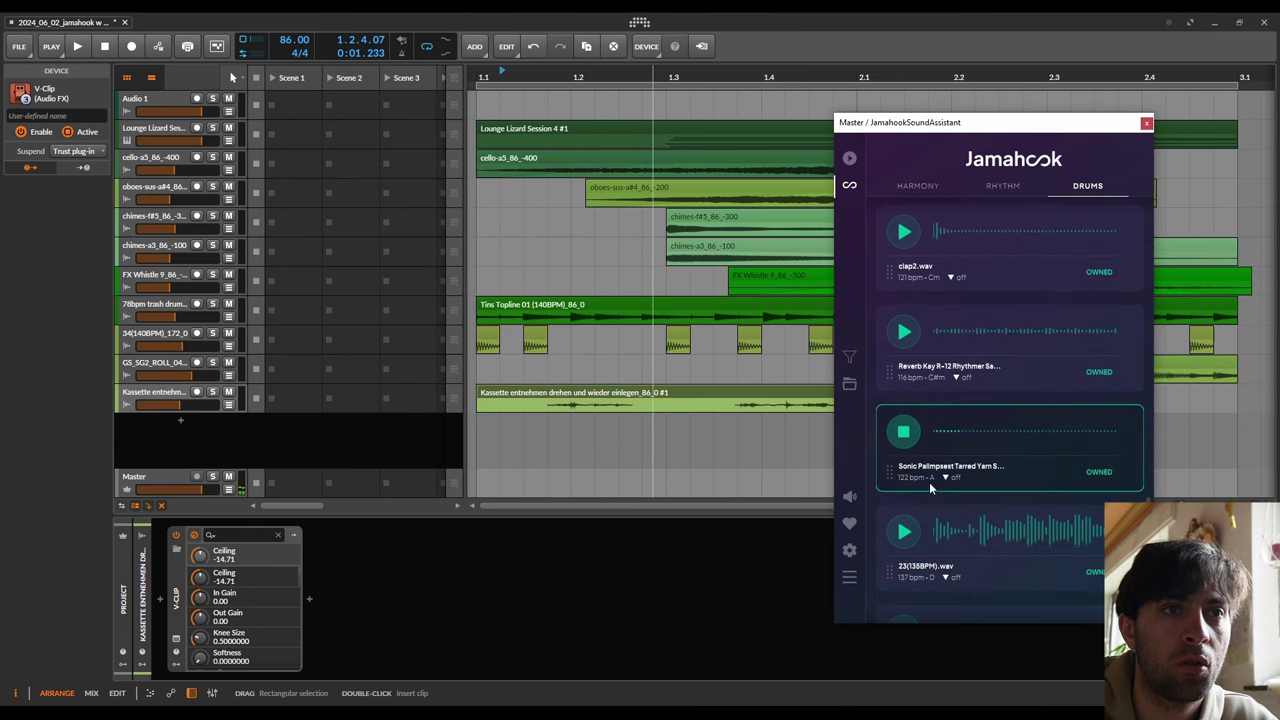
left_click(905, 532)
scroll(908, 538, "down", 1)
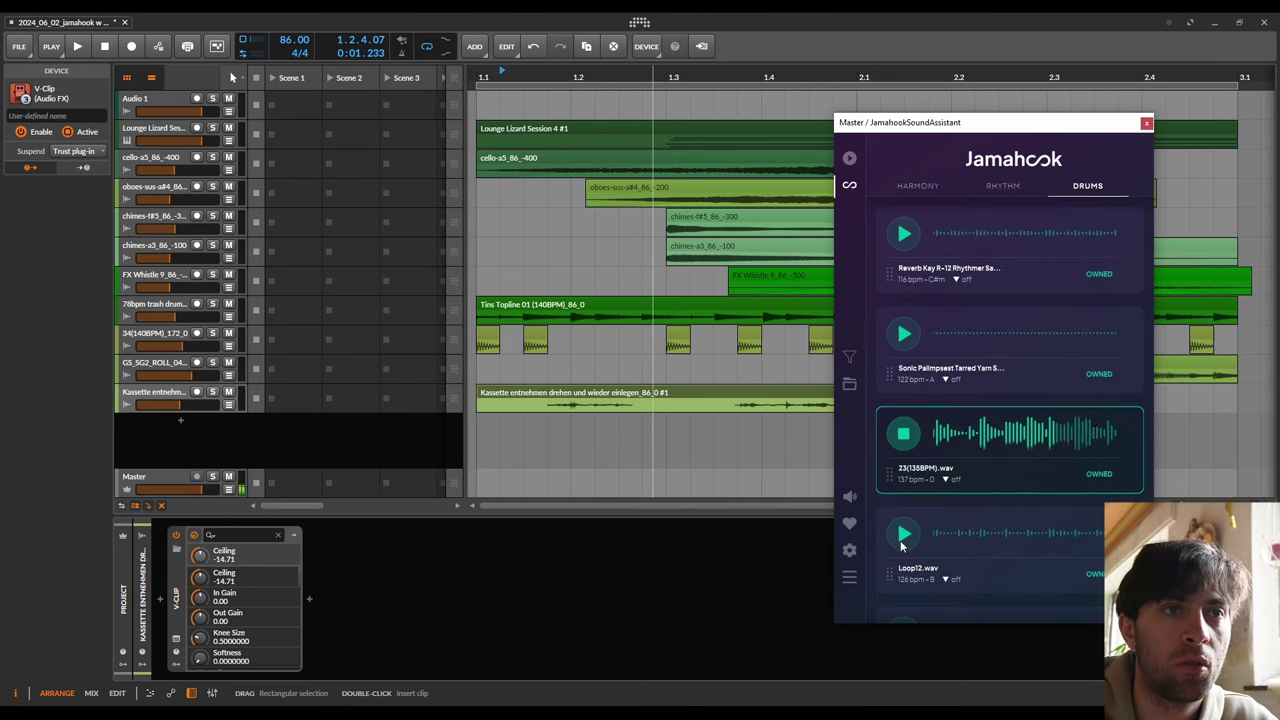
left_click(903, 537)
scroll(903, 545, "down", 1)
left_click(903, 560)
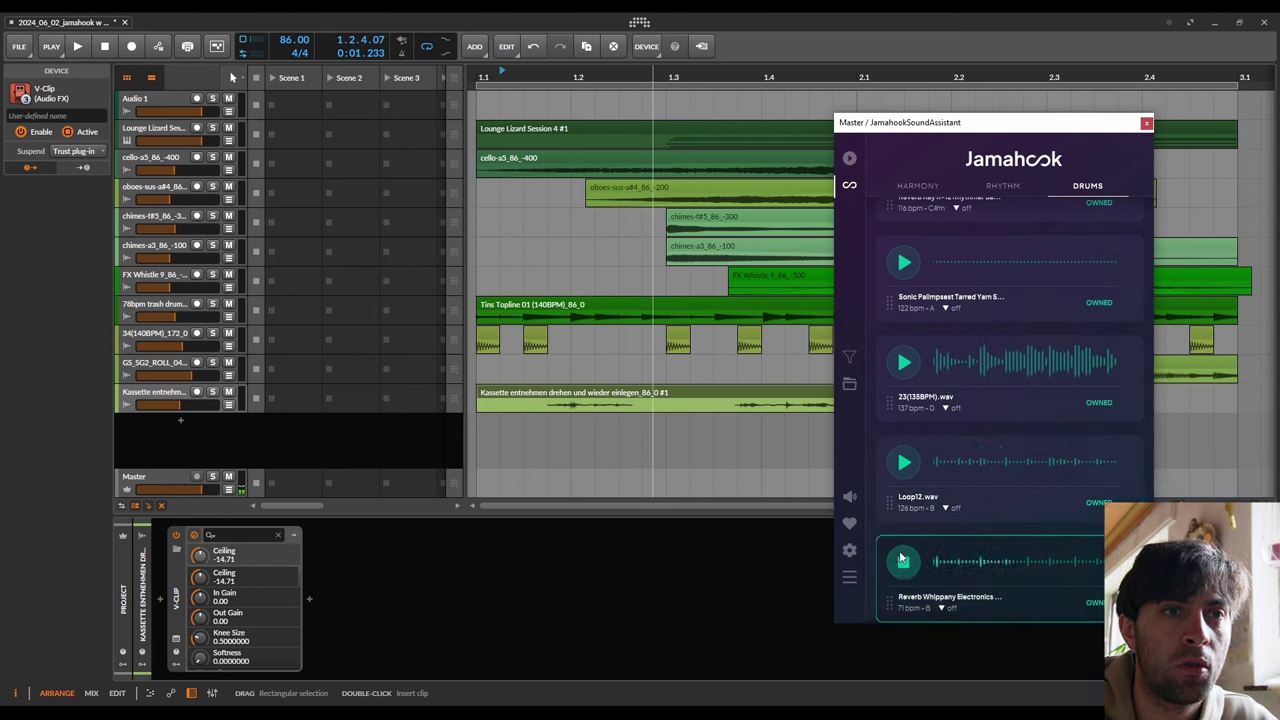
left_click(903, 560)
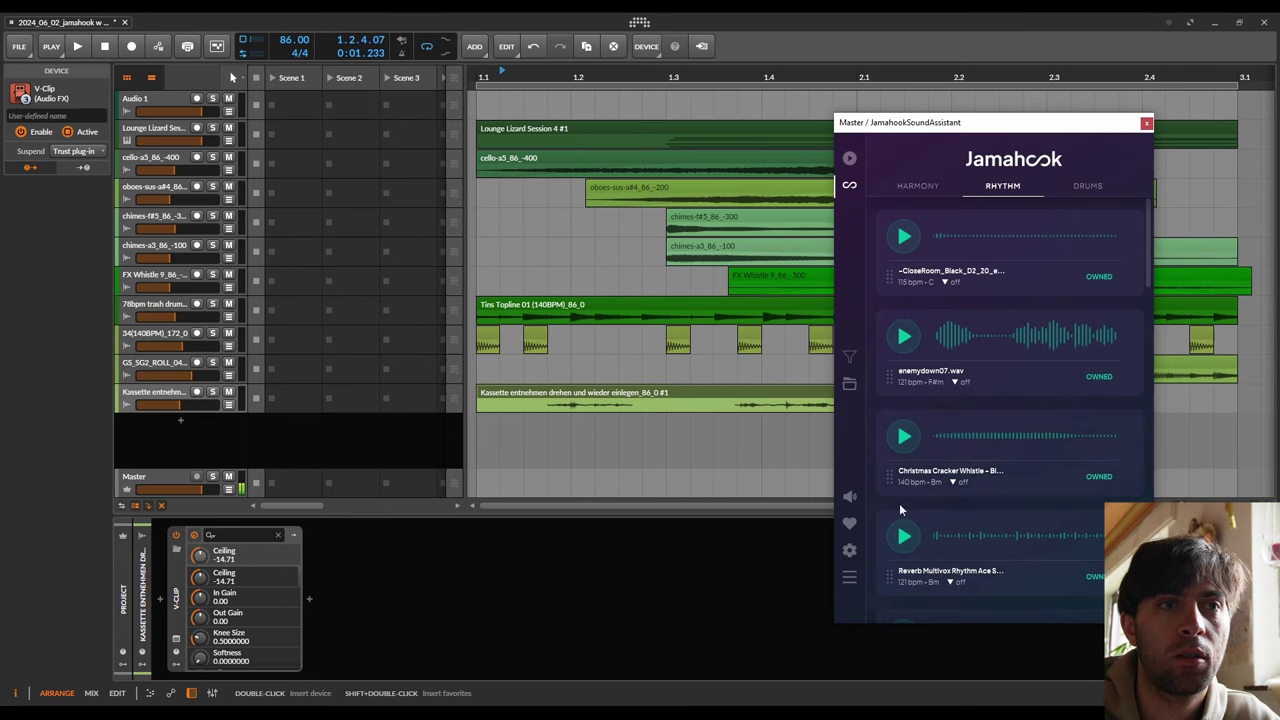
- Preview the Reverb Multivox, MXR Drum Computer, 124 bpm MXR, Mridanga Talam and Brainstem1.wav rhythm matches
left_click(903, 537)
scroll(904, 530, "down", 1)
left_click(904, 535)
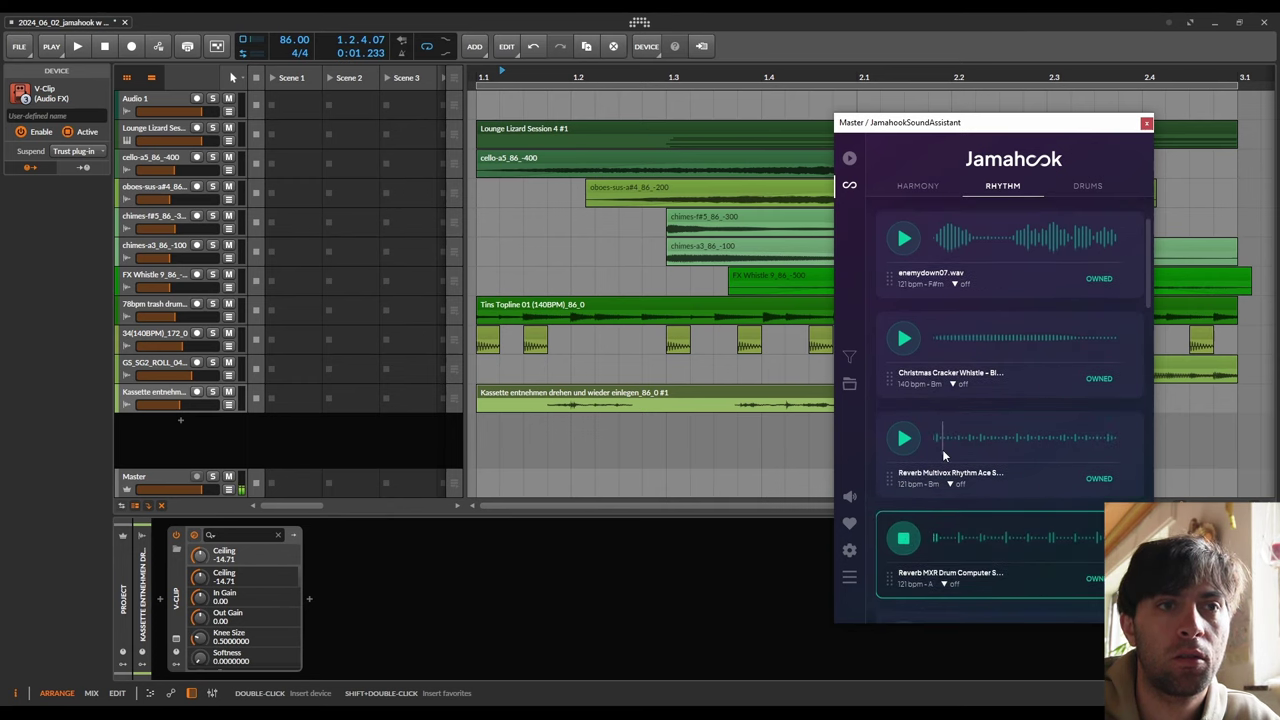
scroll(943, 445, "down", 1)
left_click(903, 508)
scroll(940, 450, "down", 2)
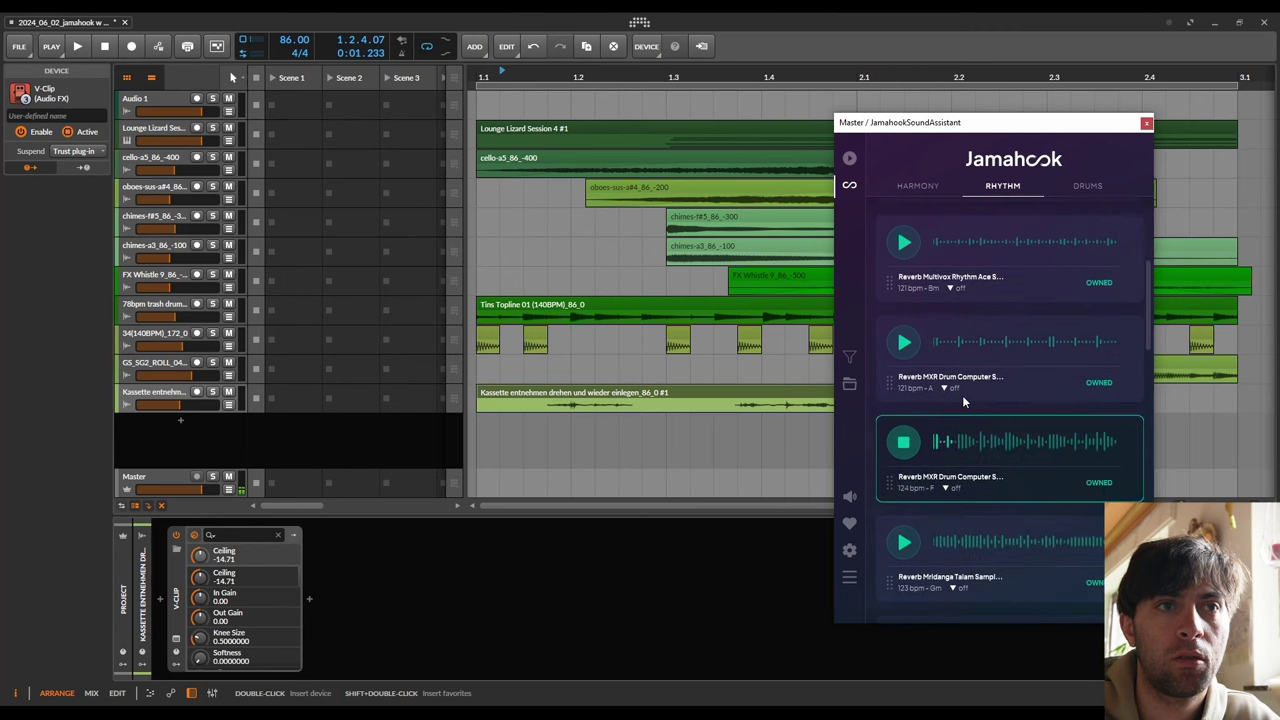
left_click(904, 478)
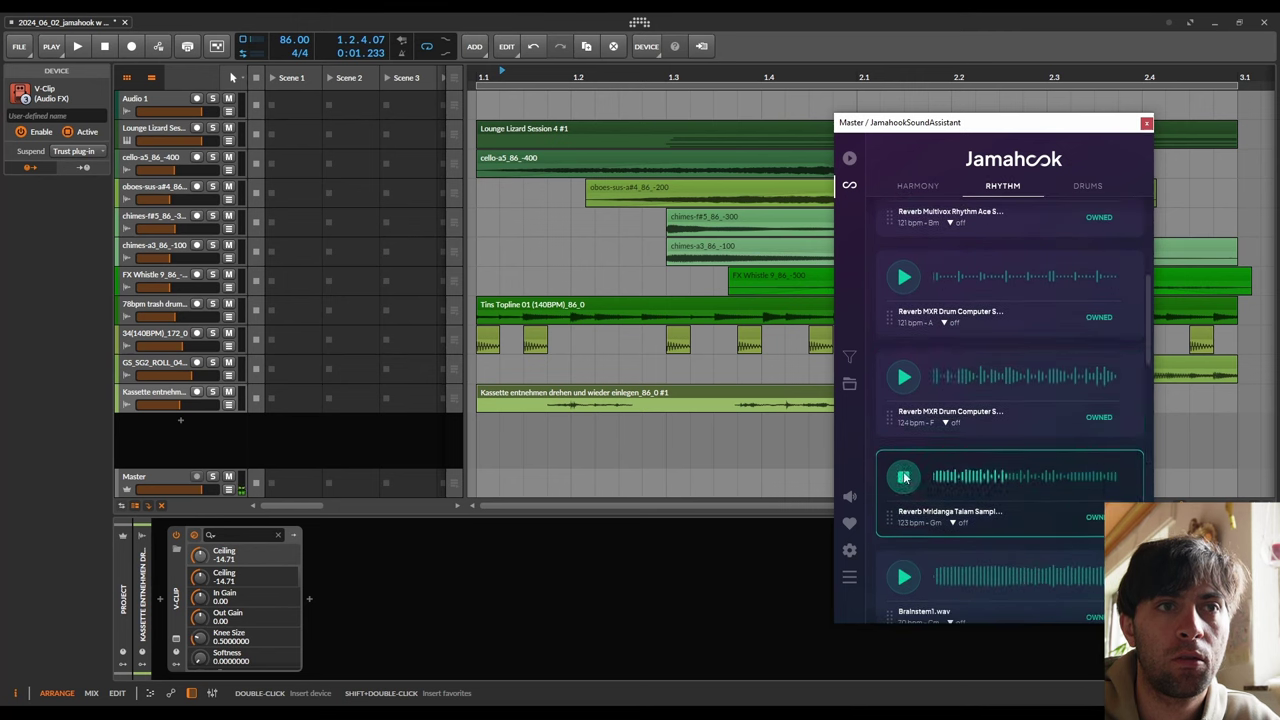
scroll(907, 475, "down", 2)
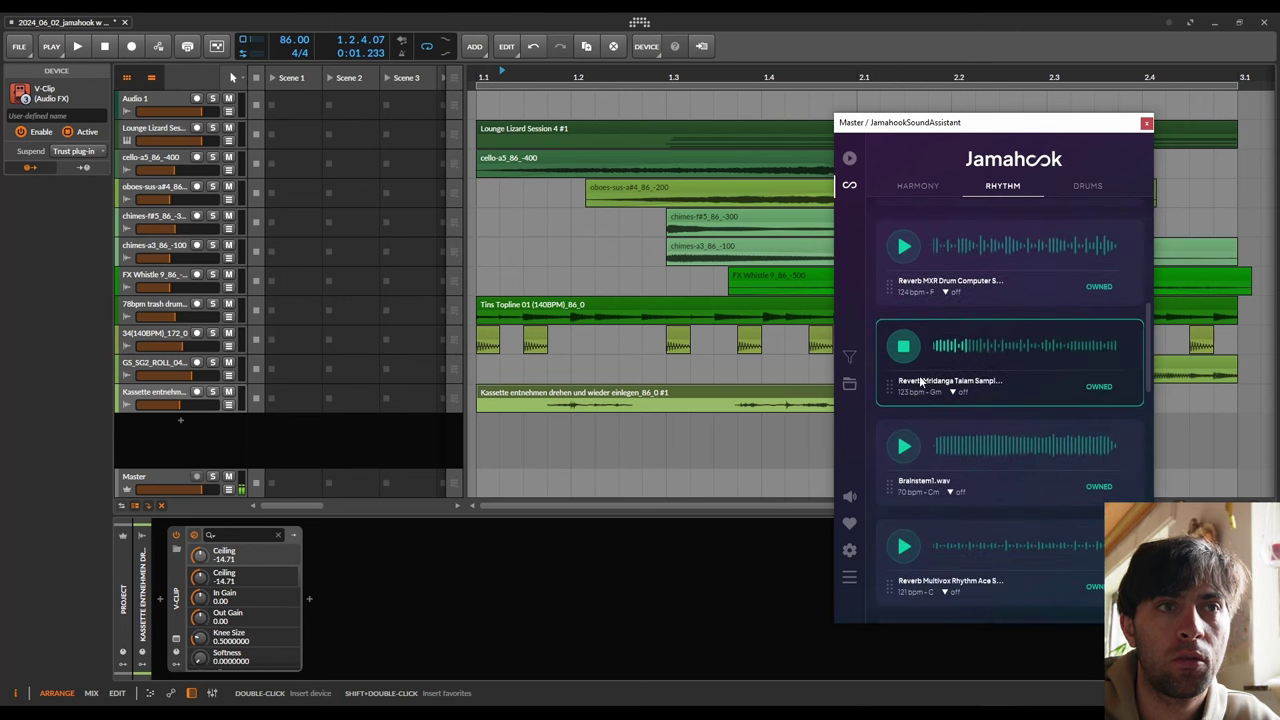
left_click(903, 448)
- Add Brainstem1.wav as a new track at -14.8 dB and move the Jamahook window below the arrangement
scroll(908, 430, "down", 2)
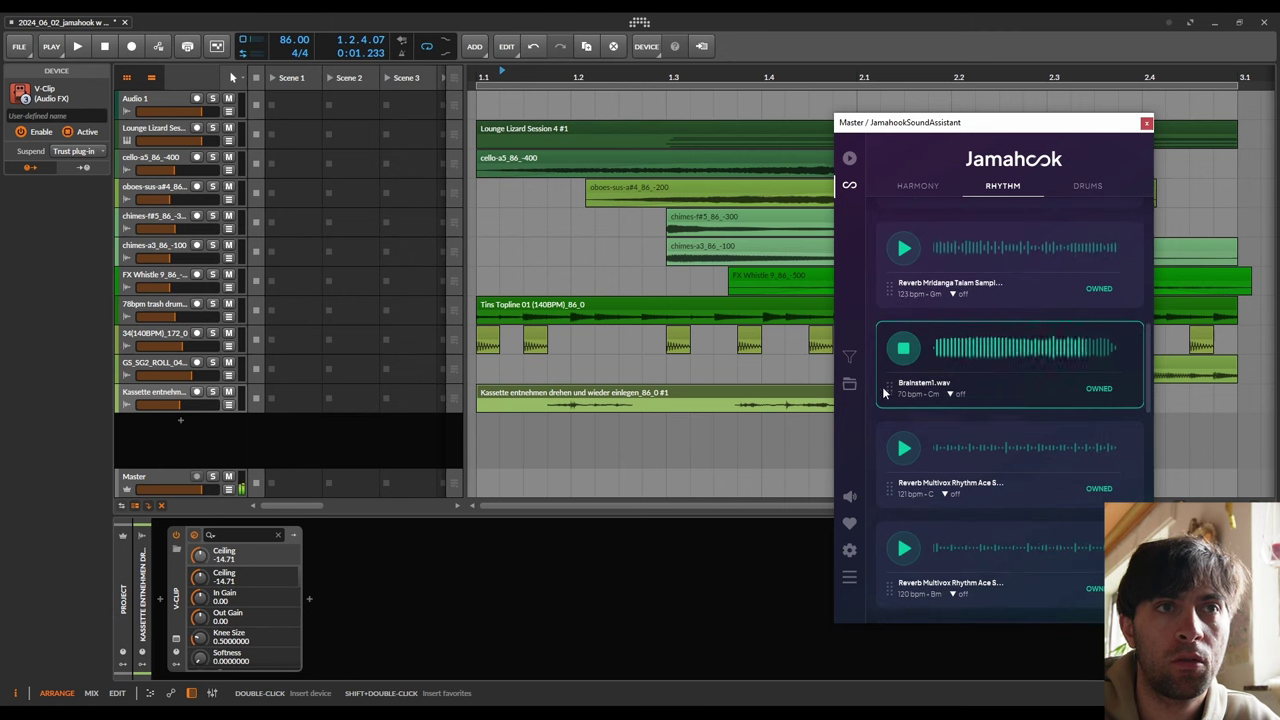
left_click_drag(889, 392, 490, 425)
key("space")
left_click_drag(178, 434, 173, 434)
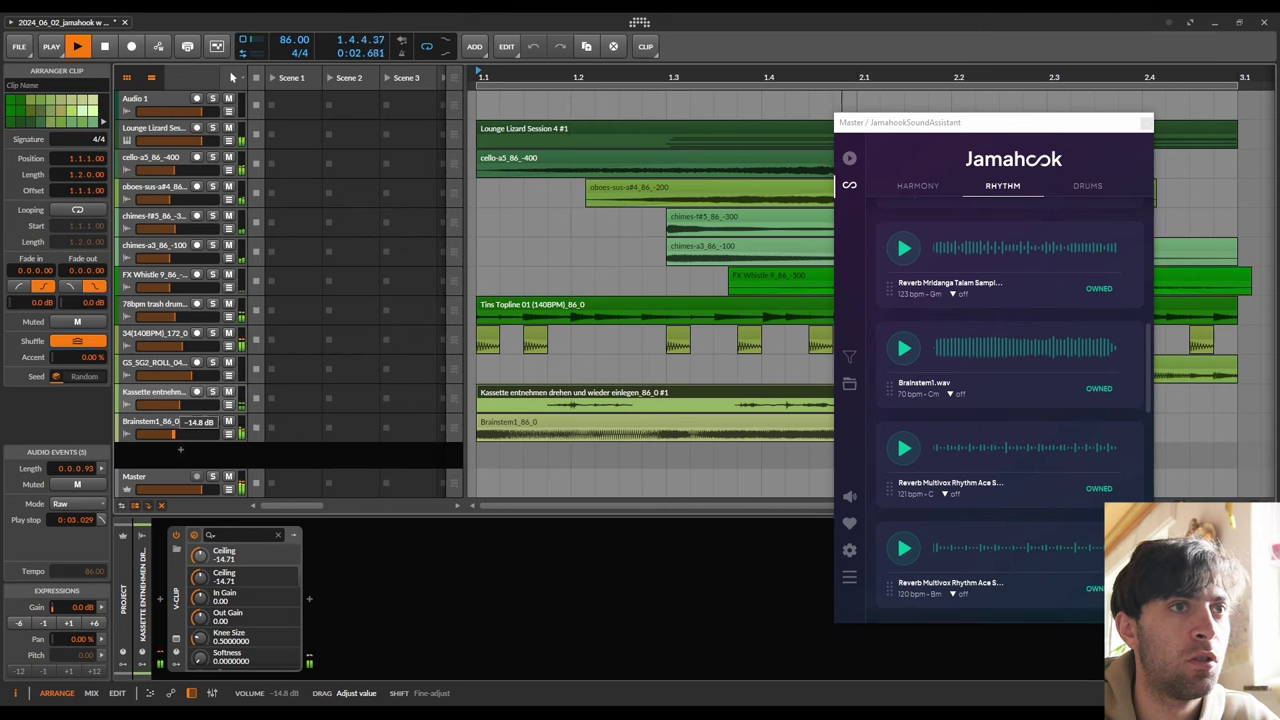
left_click_drag(1120, 128, 975, 514)
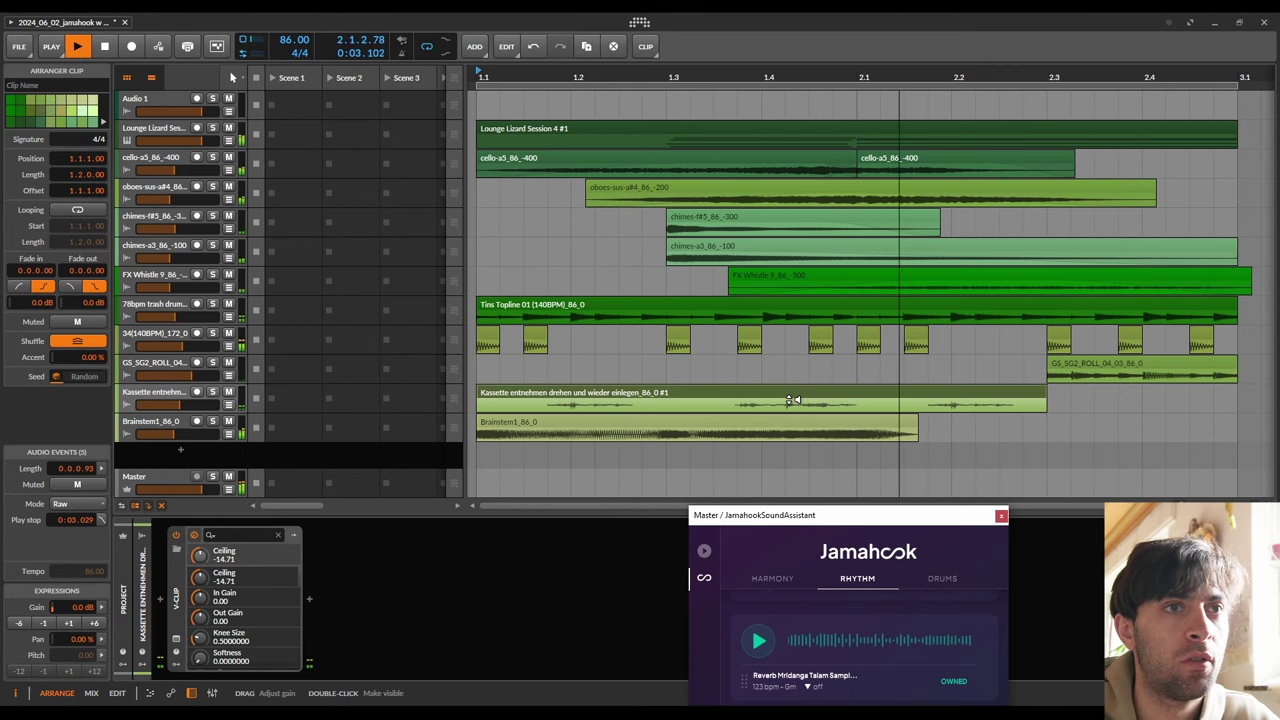
key("space")
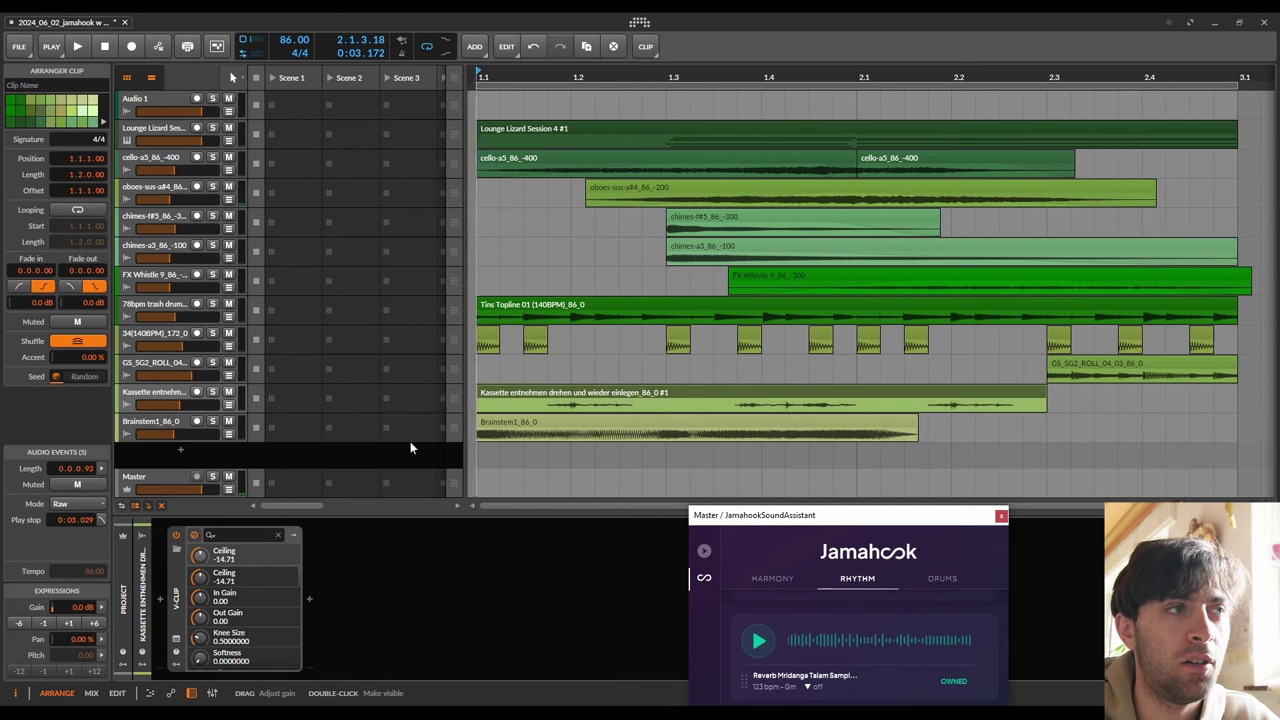
left_click_drag(366, 443, 366, 490)
scroll(641, 402, "down", 1)
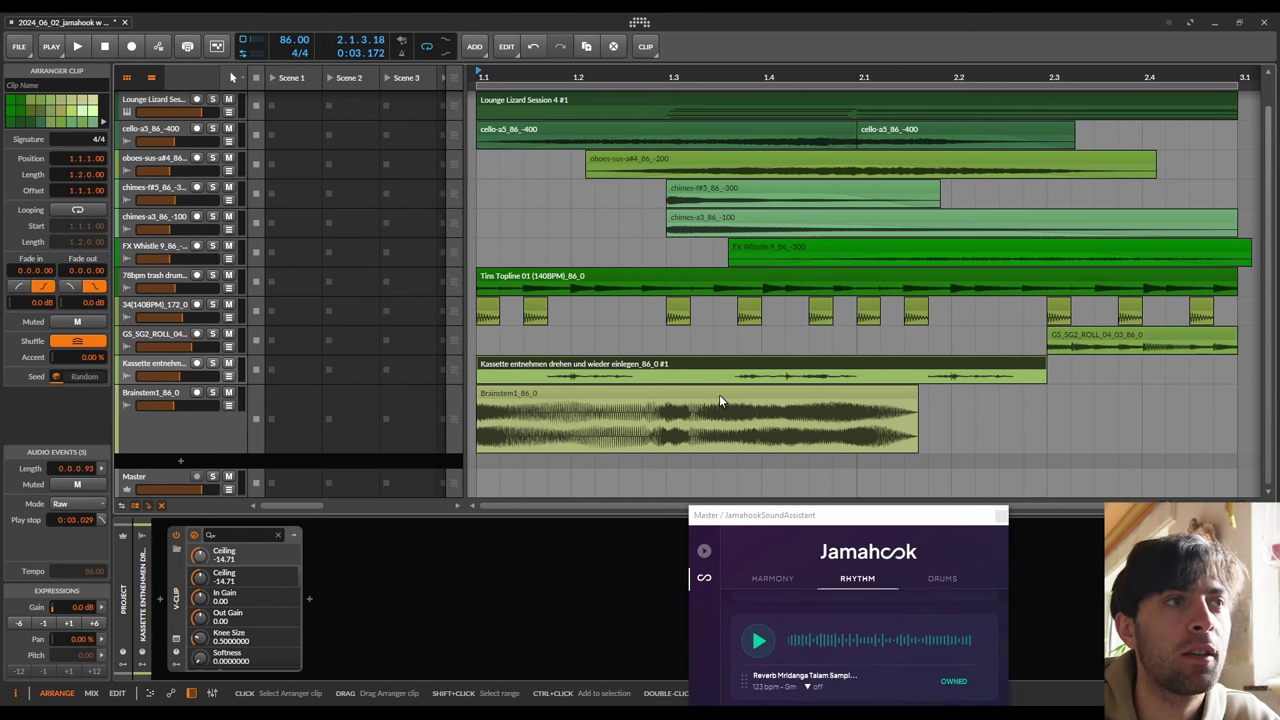
- Replay the arrangement while previewing 120 bpm Multivox, youtubeSnr03.wav, Tins Topline 01 and 34(140BPM).wav
key("space")
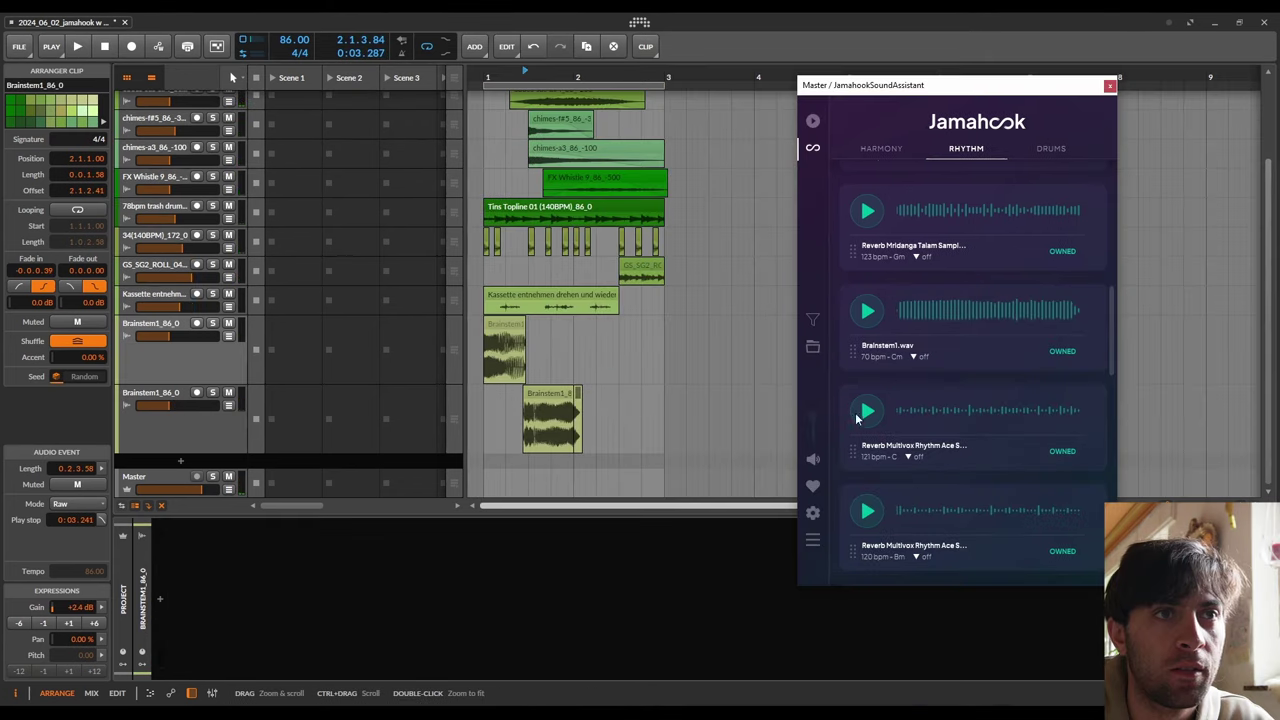
left_click(864, 413)
left_click(867, 512)
scroll(912, 348, "down", 3)
left_click(858, 447)
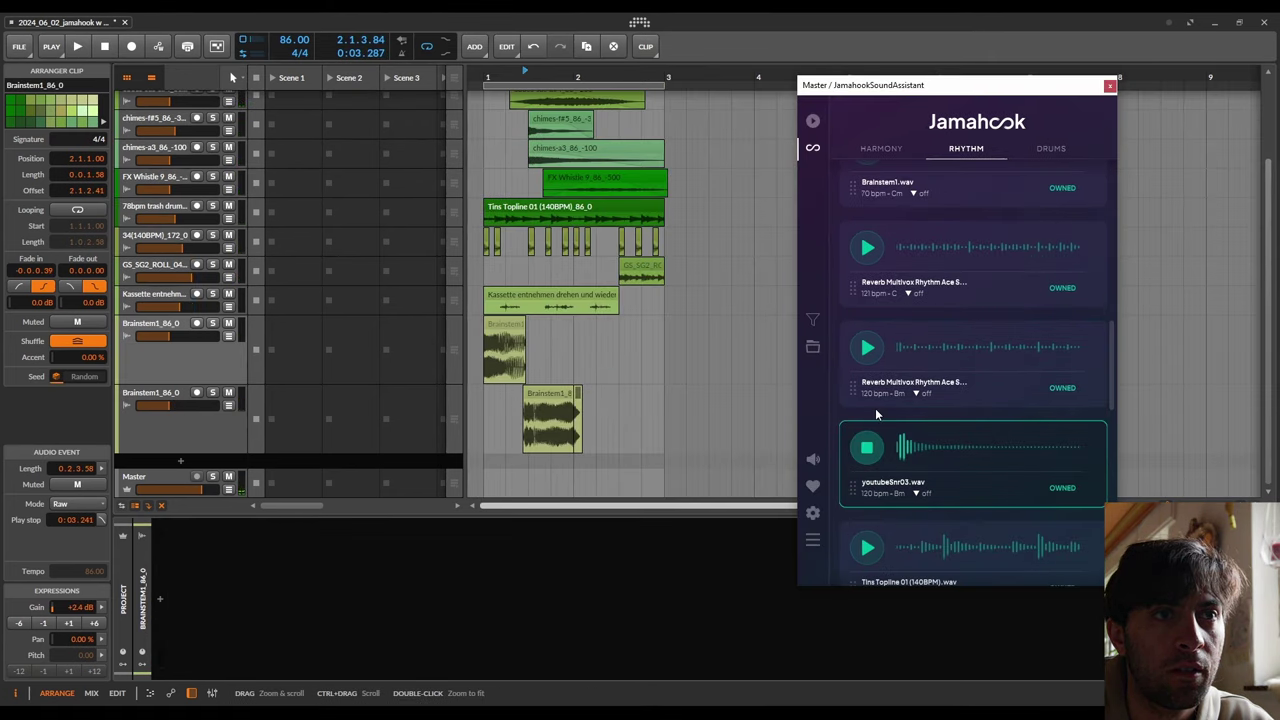
scroll(866, 447, "down", 2)
left_click(866, 449)
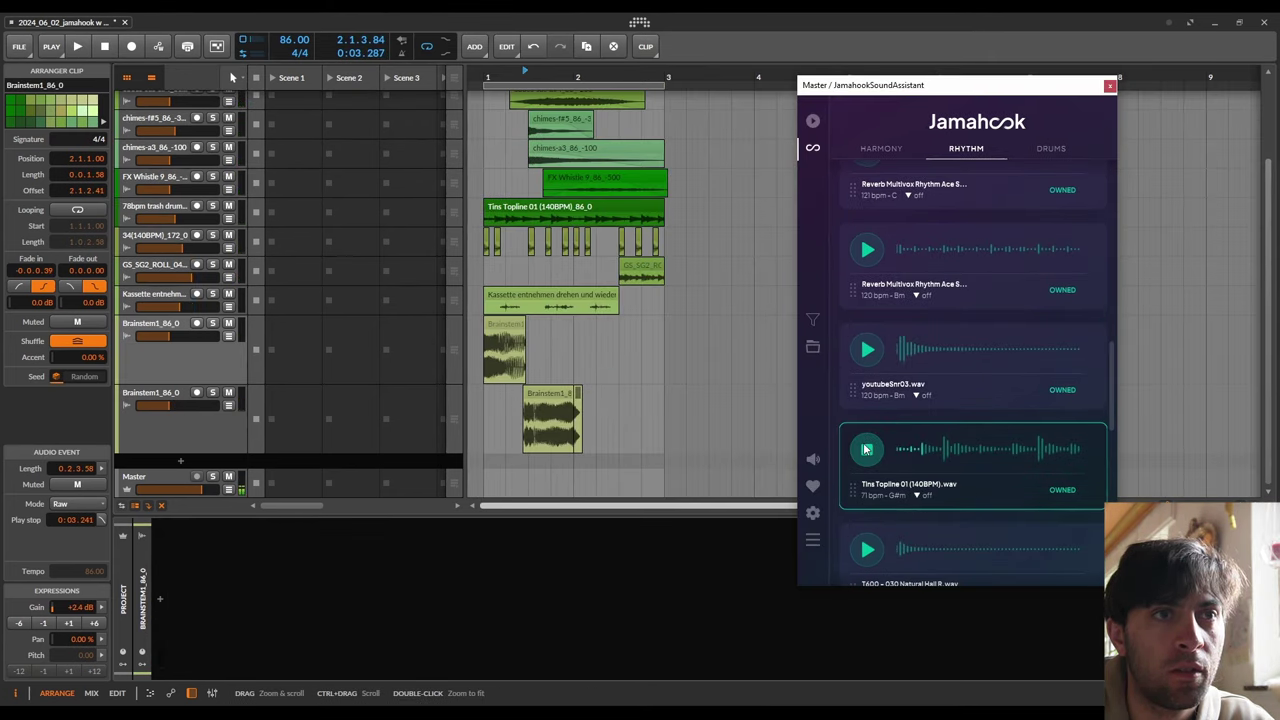
scroll(866, 449, "down", 2)
left_click(867, 549)
scroll(871, 510, "down", 4)
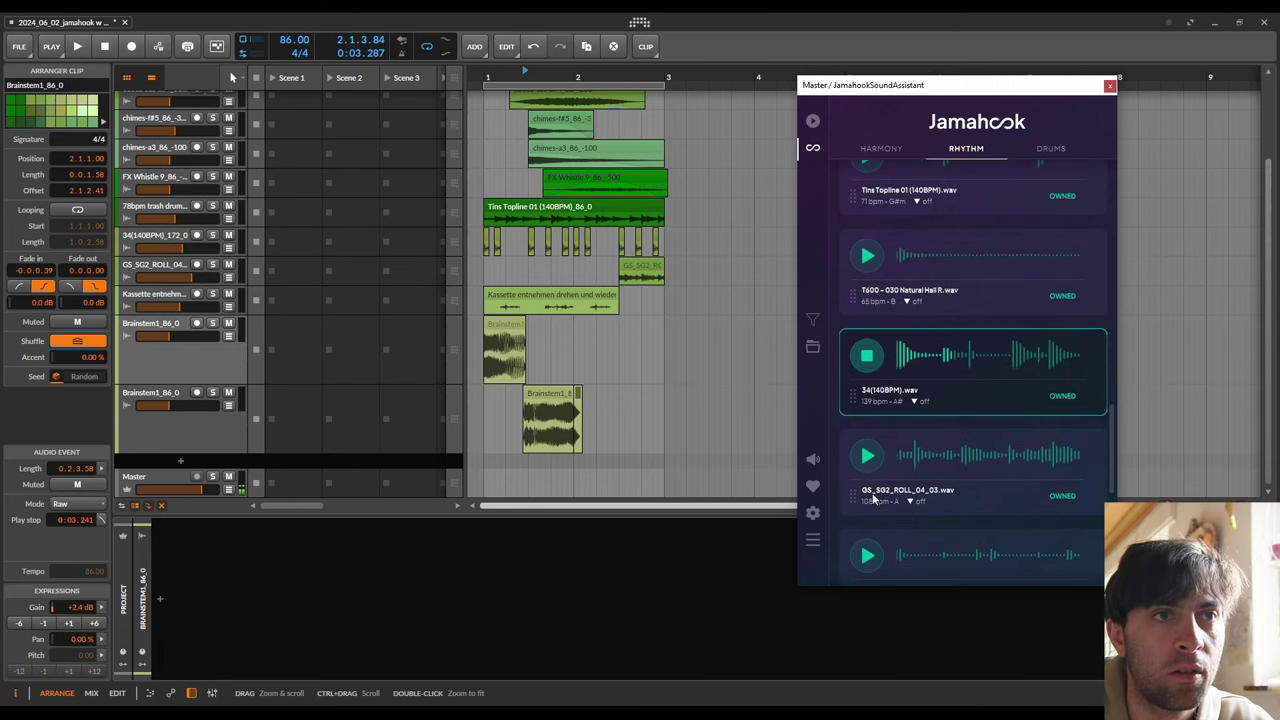
- Preview the GS_SG2_ROLL_04_03.wav, Reverb Sears, trumpet, Snare3 (2).wav and Korg Univox rhythm matches
left_click(867, 456)
scroll(864, 457, "down", 3)
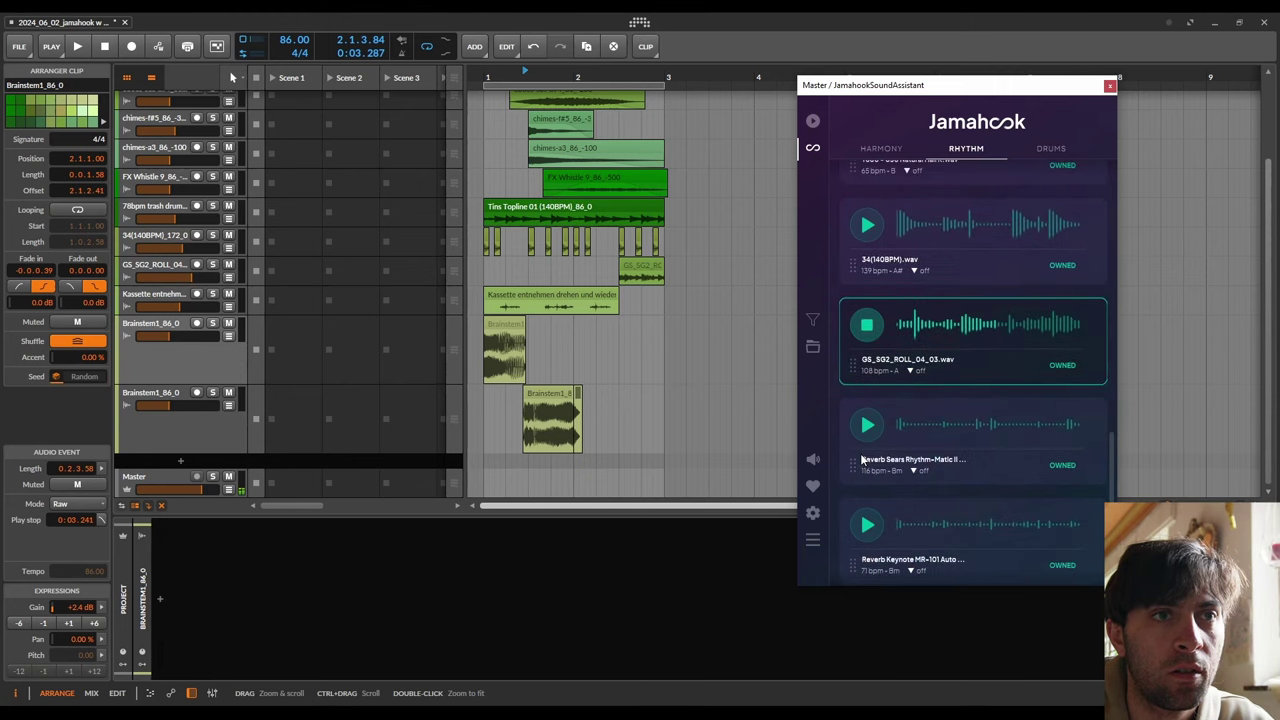
left_click(866, 426)
scroll(864, 445, "down", 3)
left_click(865, 468)
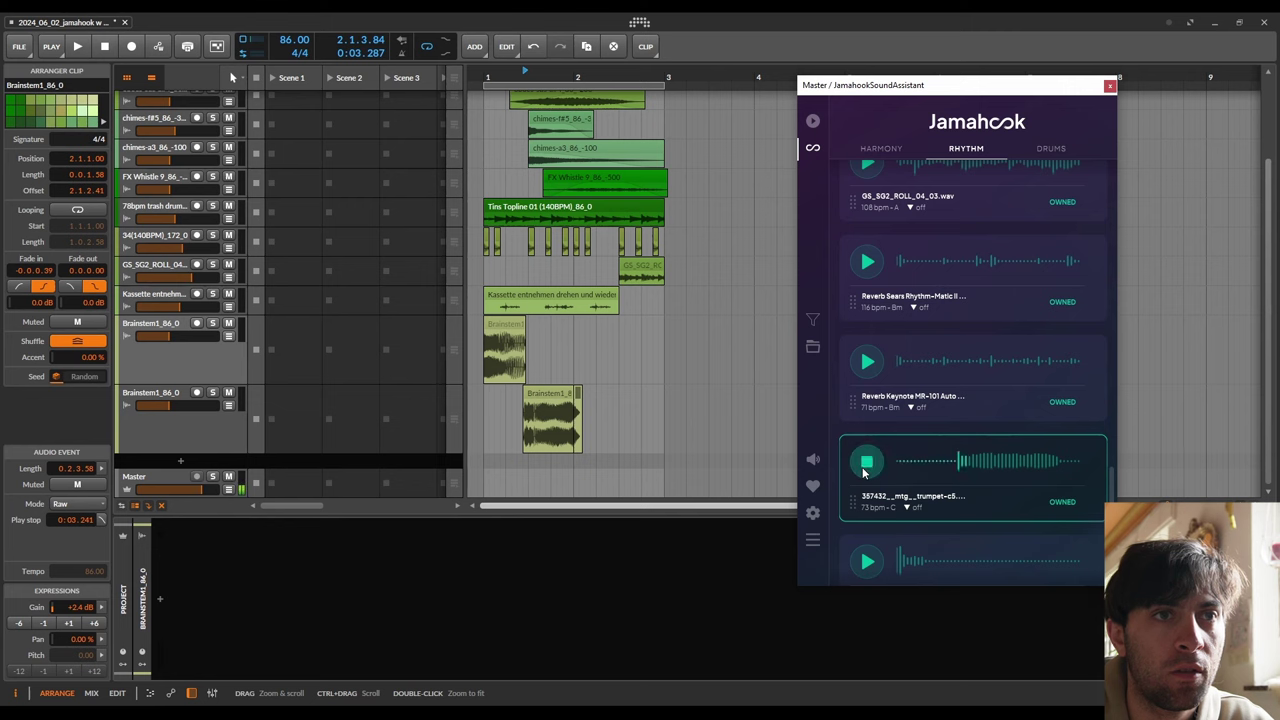
scroll(864, 473, "down", 3)
left_click(868, 432)
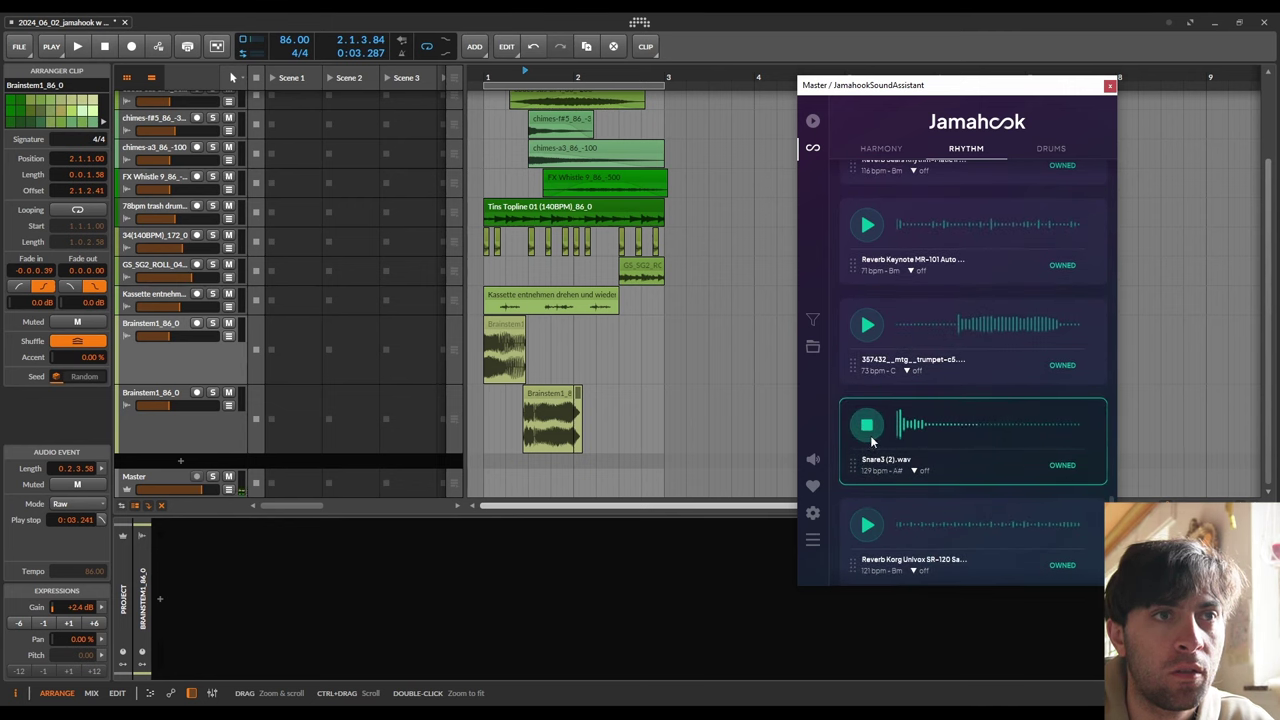
left_click(866, 527)
left_click(869, 452)
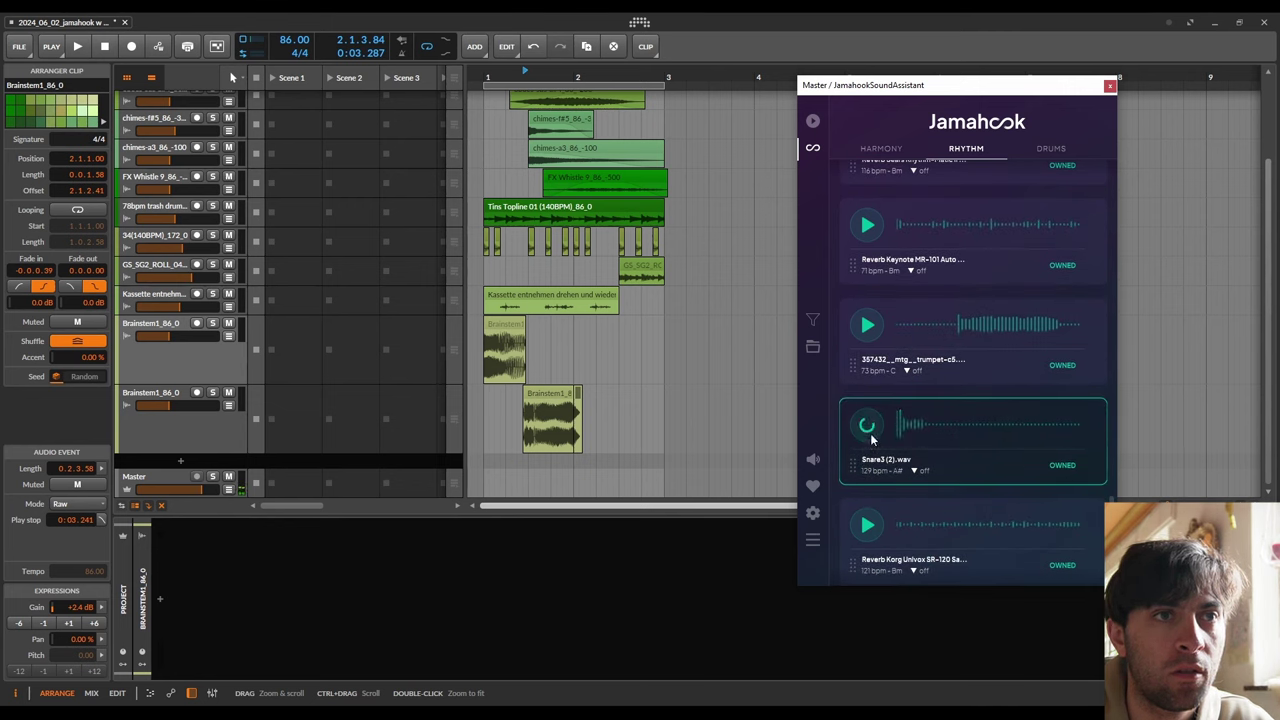
- Switch to Harmony matches and preview clarinets-sus-d3.wav, 3c.wav, cor_anglais-b3.wav and G2.wav
left_click(874, 153)
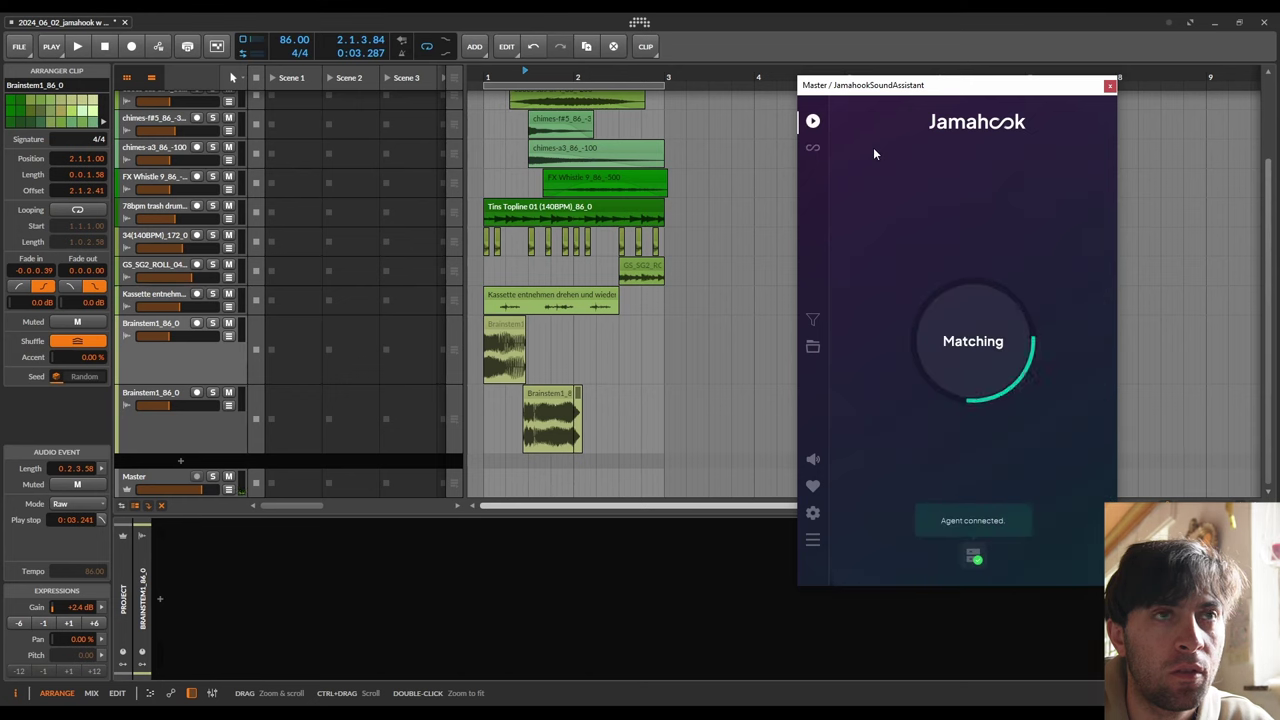
left_click(870, 216)
left_click(867, 299)
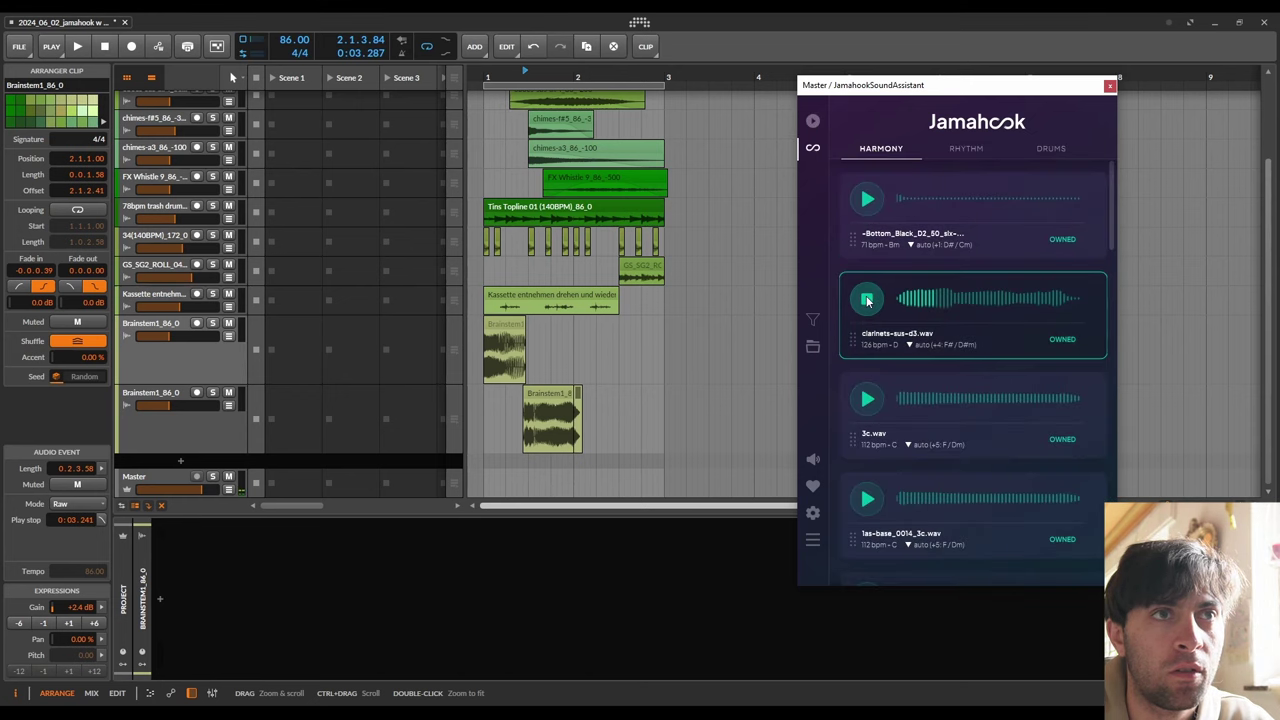
left_click(867, 400)
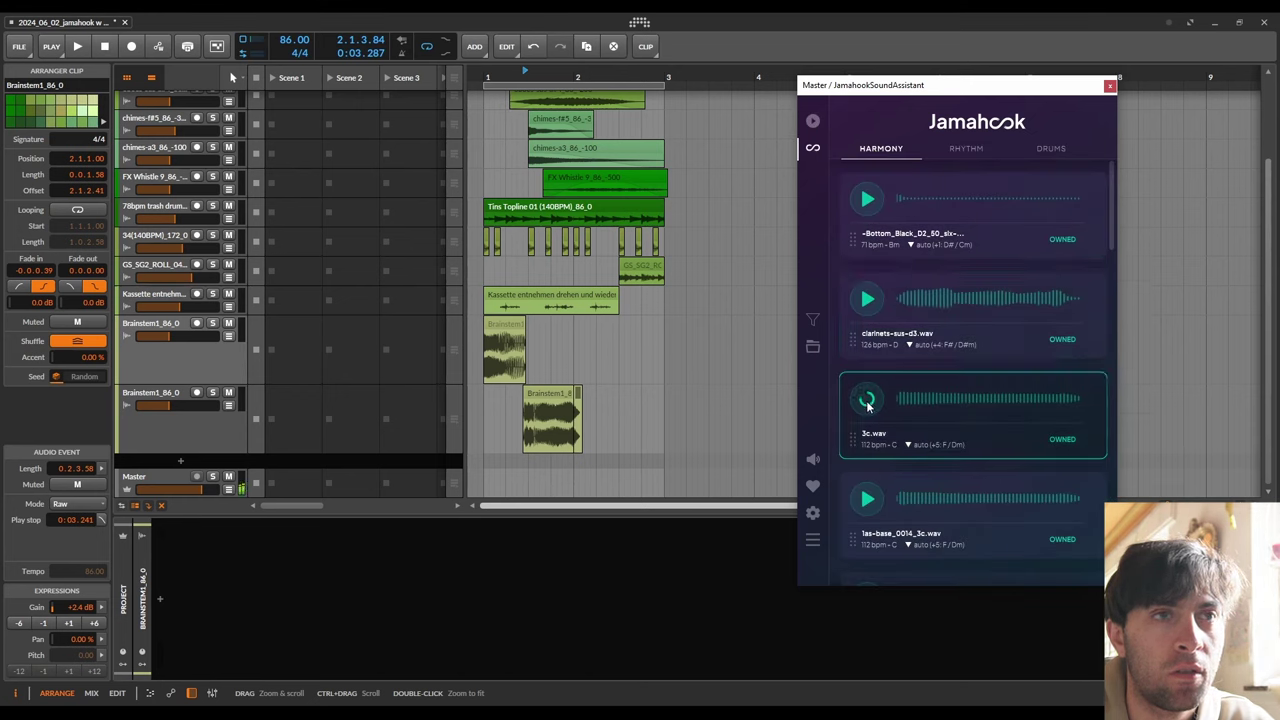
left_click(867, 500)
scroll(875, 440, "down", 4)
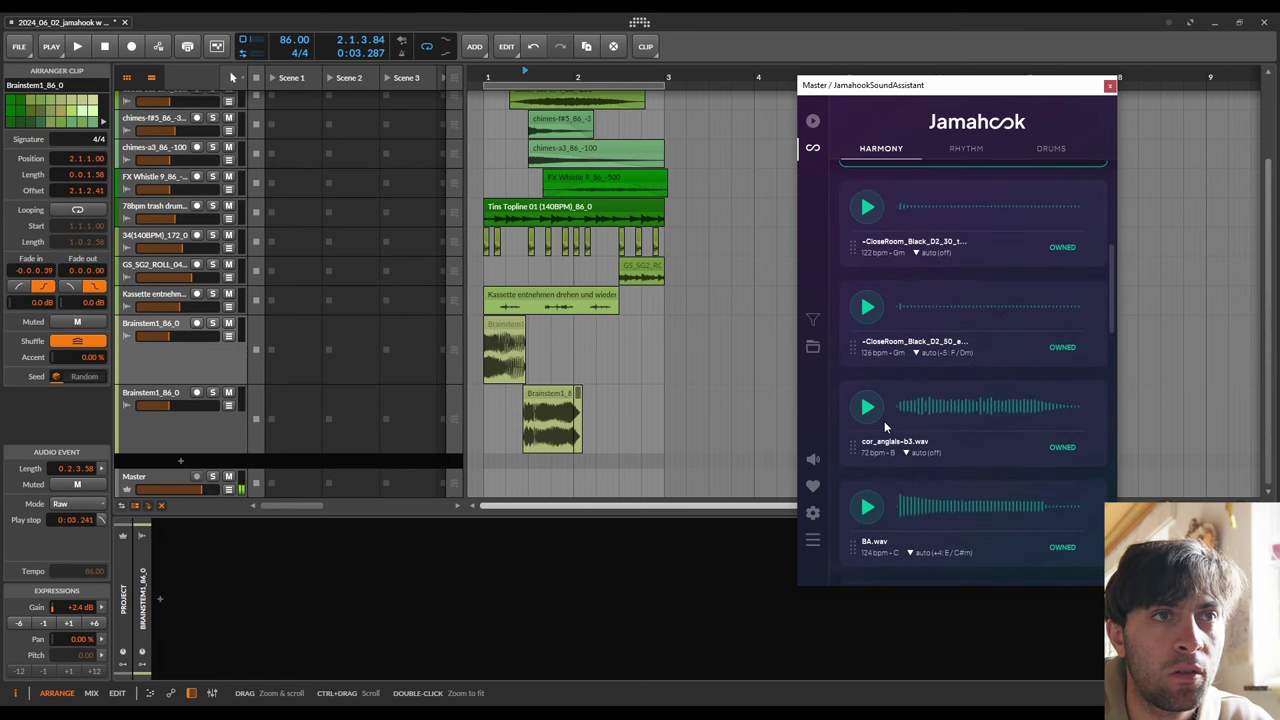
left_click(867, 406)
scroll(870, 400, "down", 2)
scroll(870, 330, "down", 4)
left_click(868, 322)
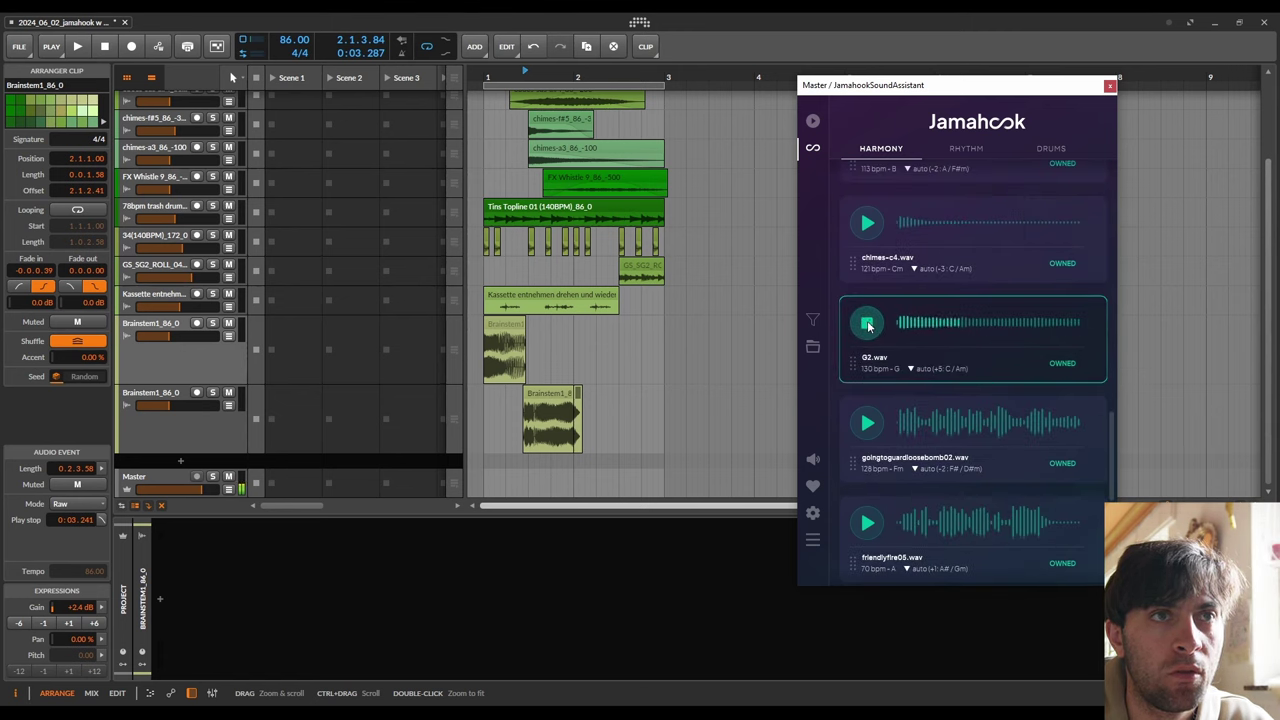
- Drop G2.wav in as a new track, set GS_SG2_ROLL to -13.3 dB, and shrink both Brainstem1 rows
left_click_drag(855, 362, 556, 468)
key("space")
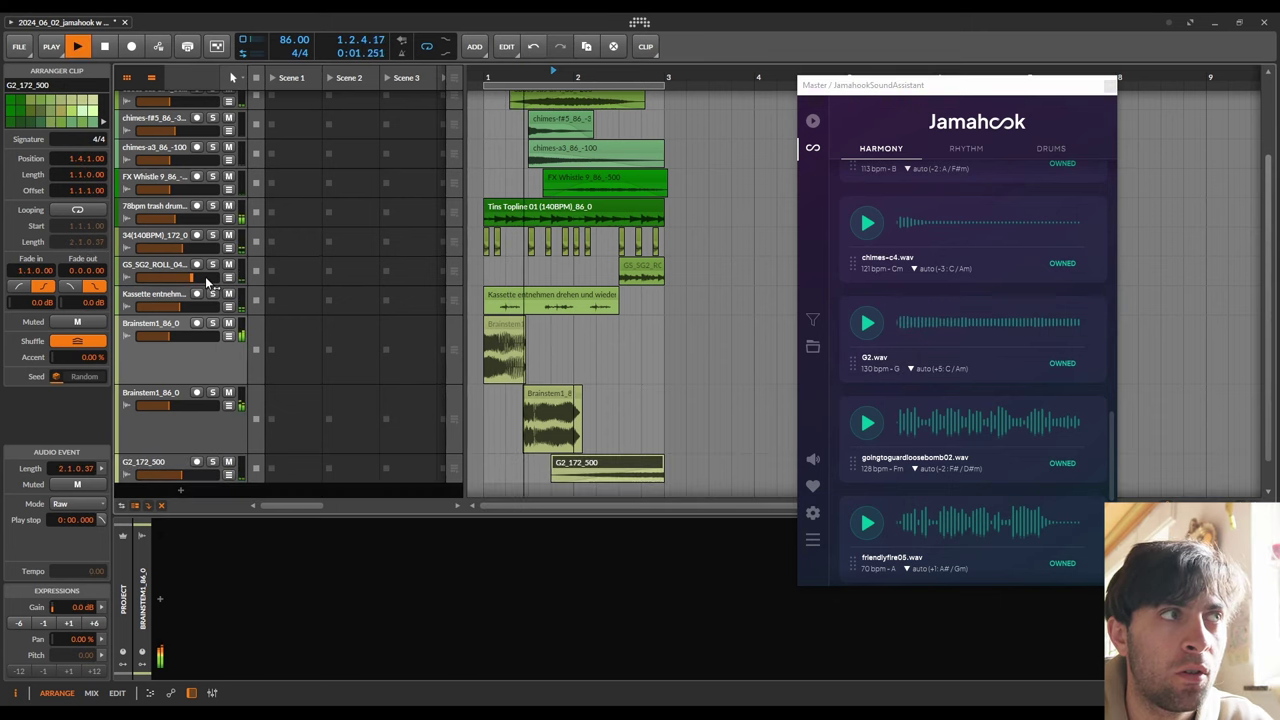
left_click_drag(206, 282, 175, 283)
left_click_drag(150, 385, 150, 356)
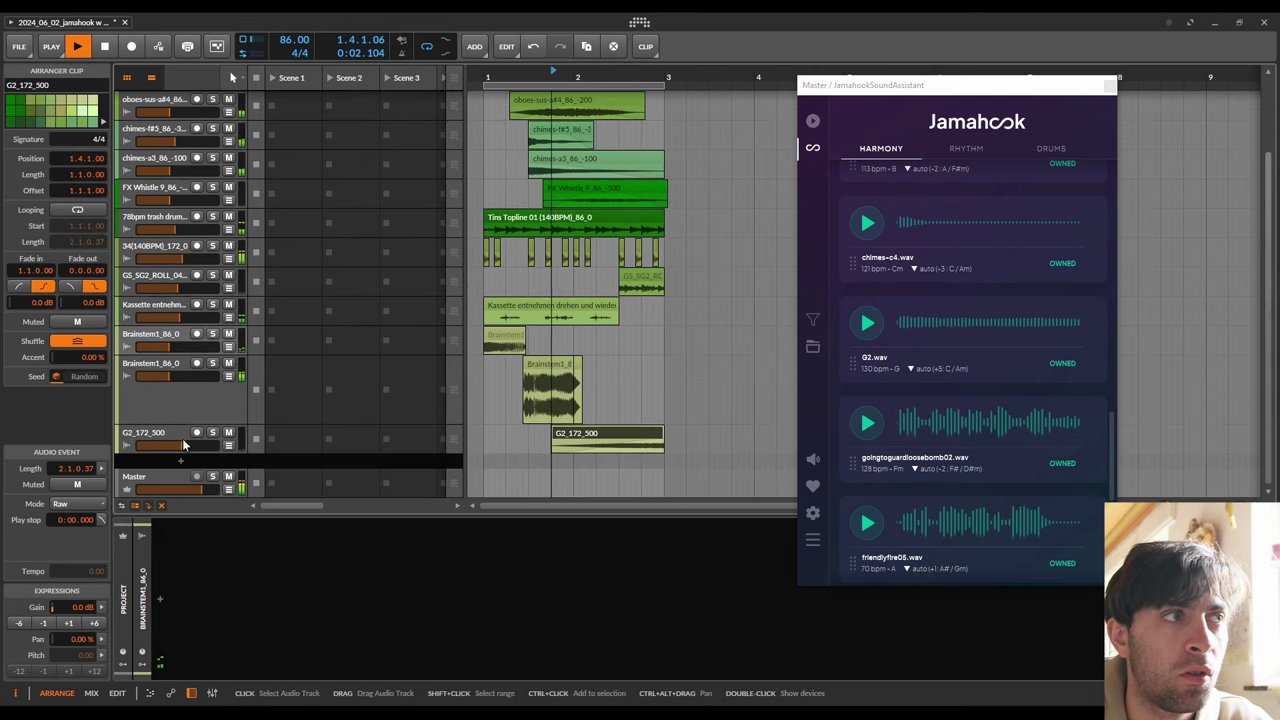
left_click_drag(183, 424, 229, 240)
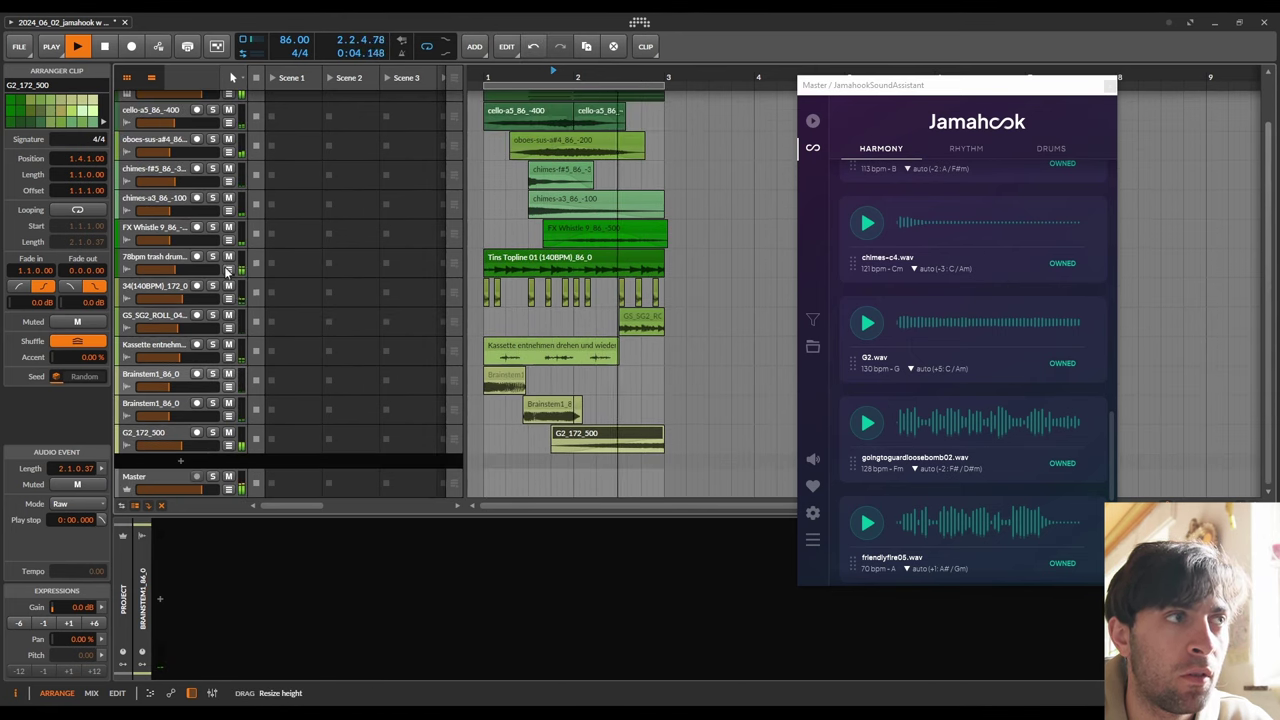
- Scroll the track list to the top and stop playback
scroll(660, 291, "up", 2)
key("space")
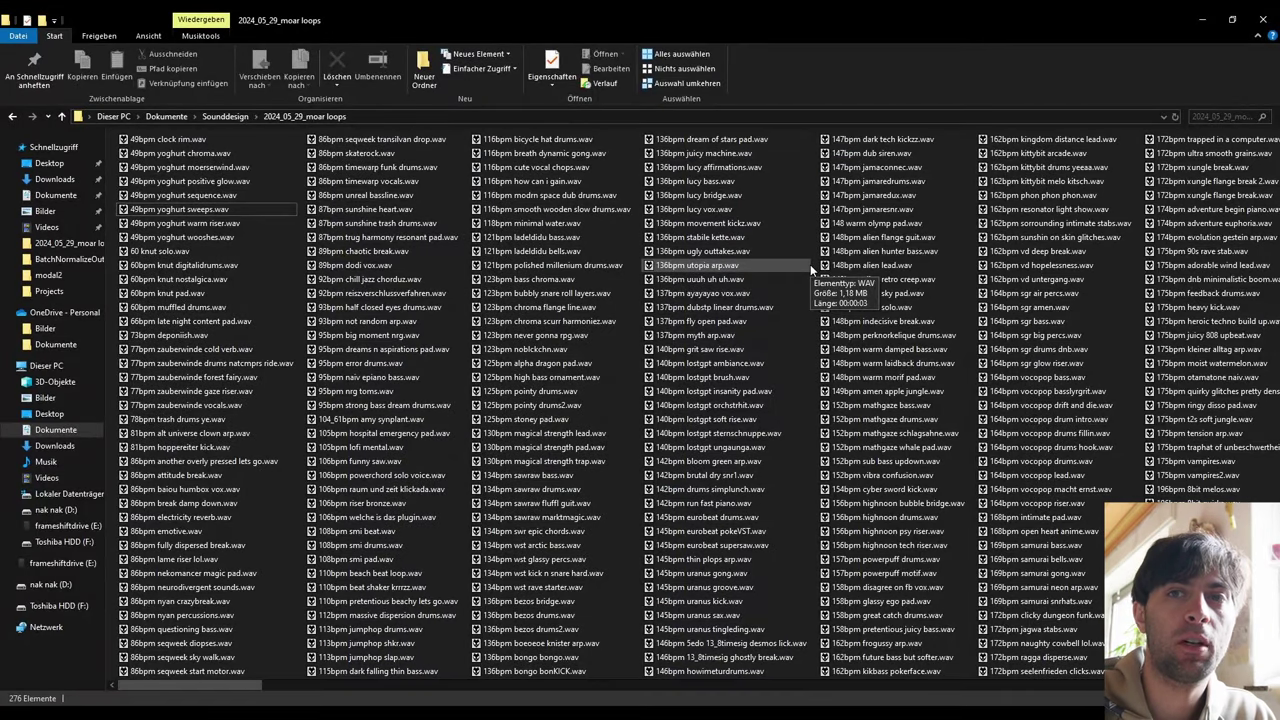
- Select all 276 loops in the moar loops folder and open them in foobar2000
left_click(693, 253)
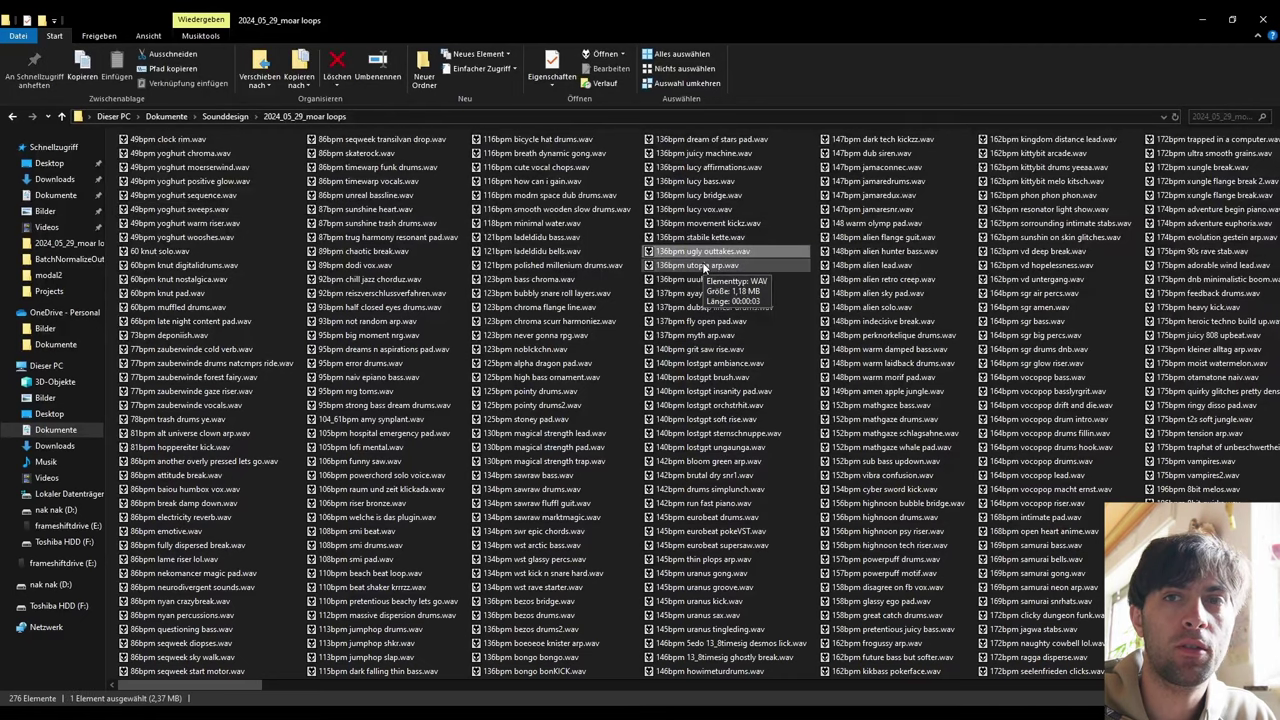
key("ctrl+a")
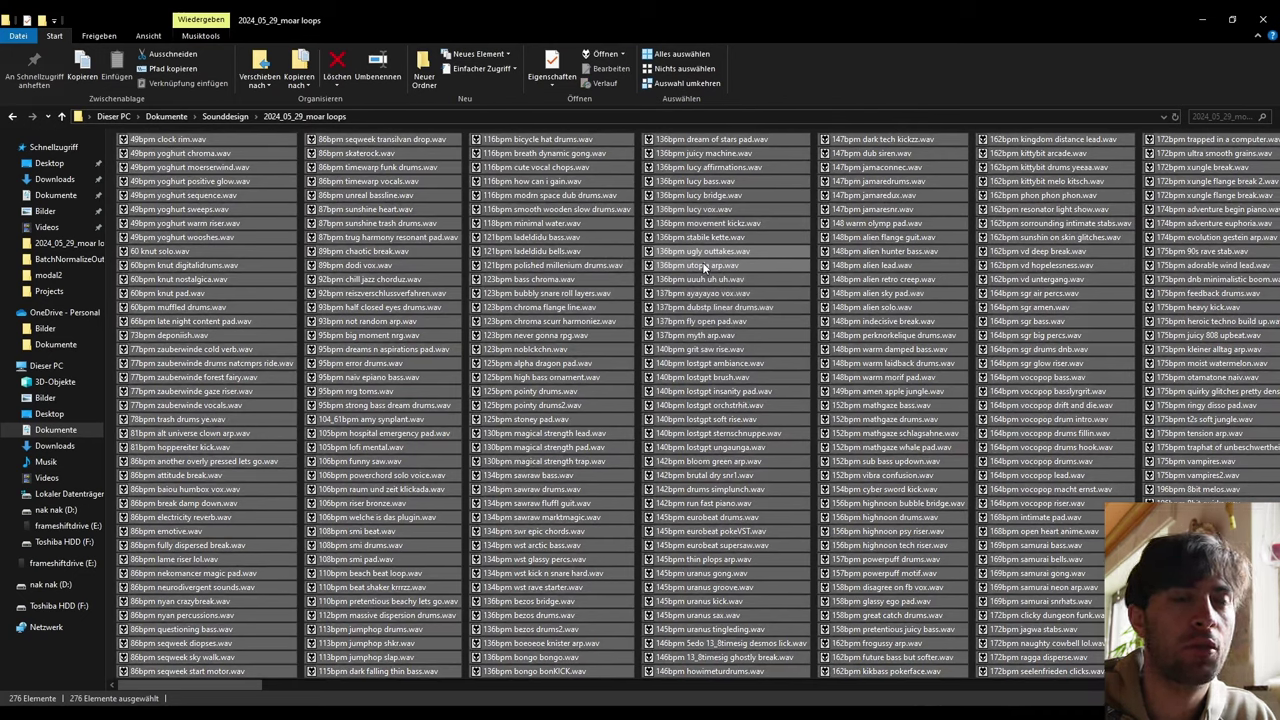
key("Return")
- Play the selected samples in foobar2000 and skip past the yoghurt samples to the 60 knut solo loop
key("XF86AudioLowerVolume")
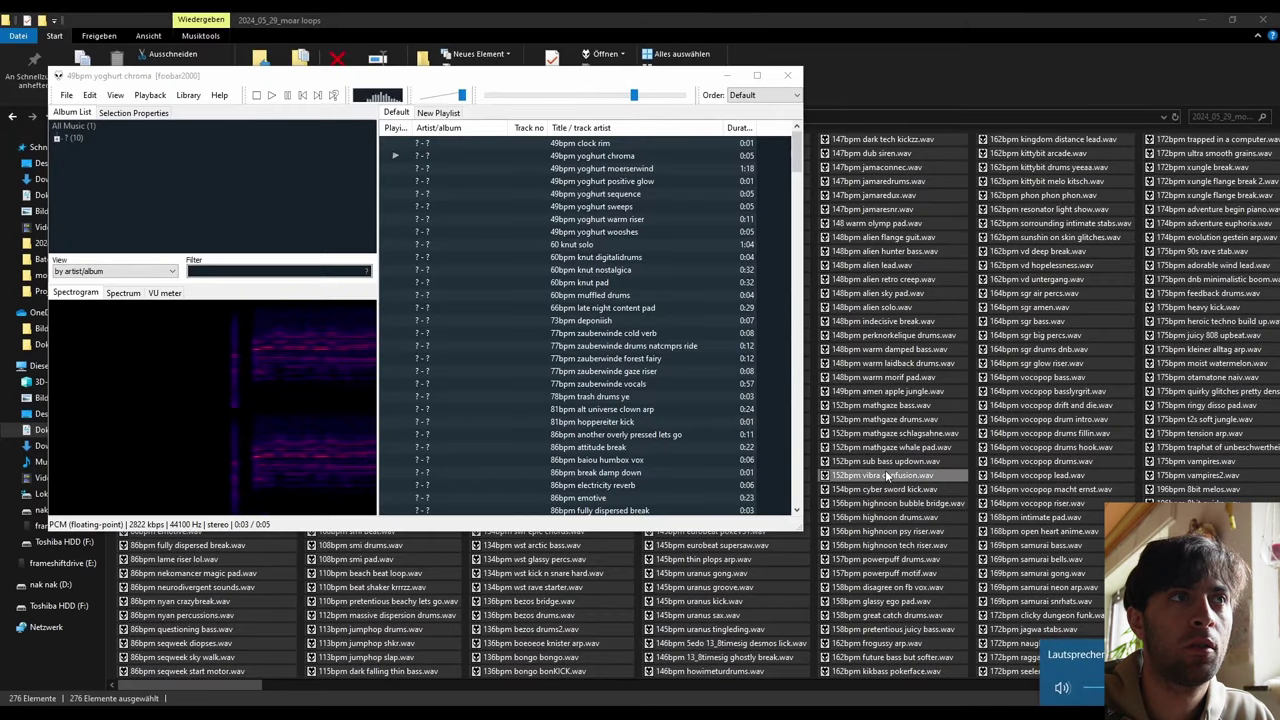
left_click(786, 257)
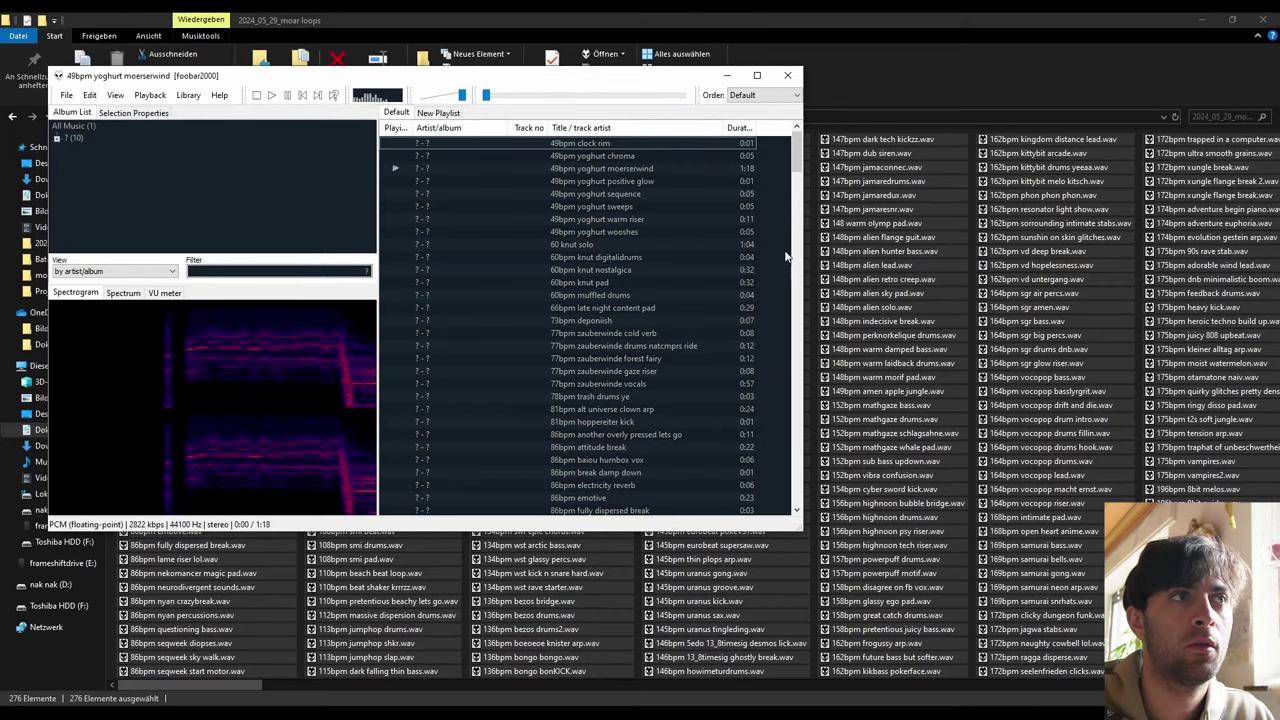
left_click(318, 96)
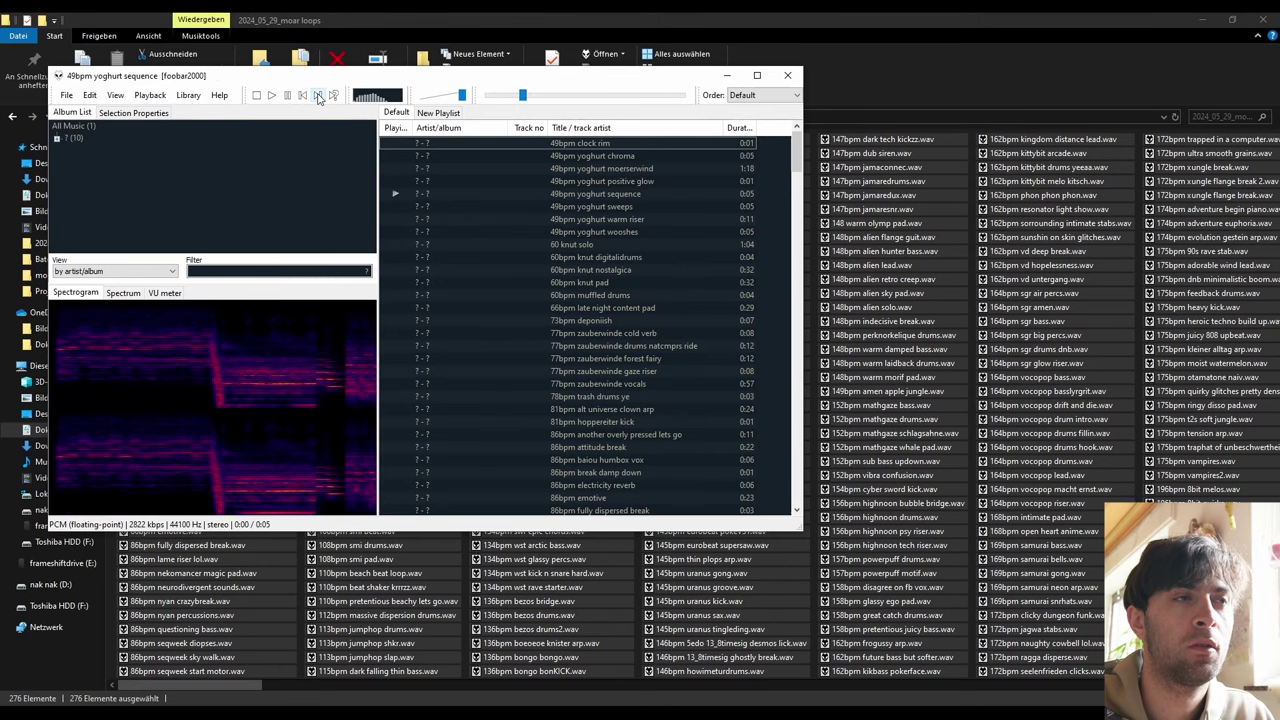
left_click(318, 96)
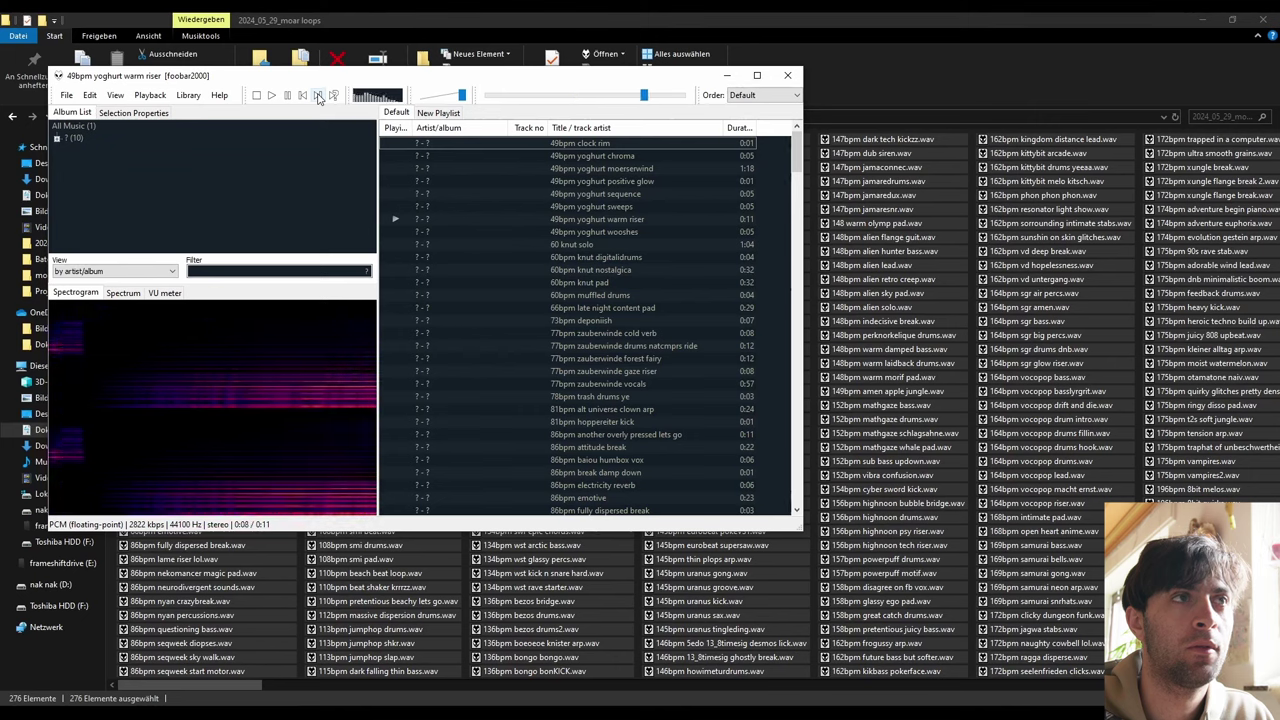
left_click(318, 96)
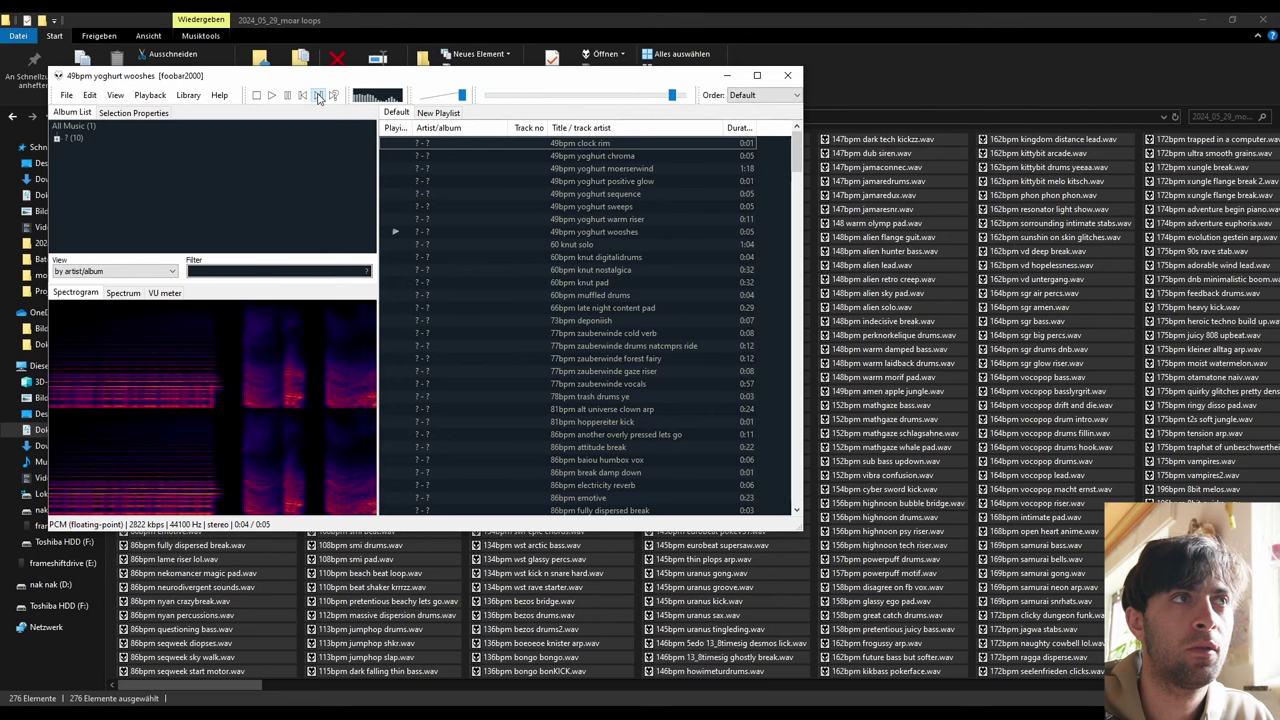
left_click(318, 96)
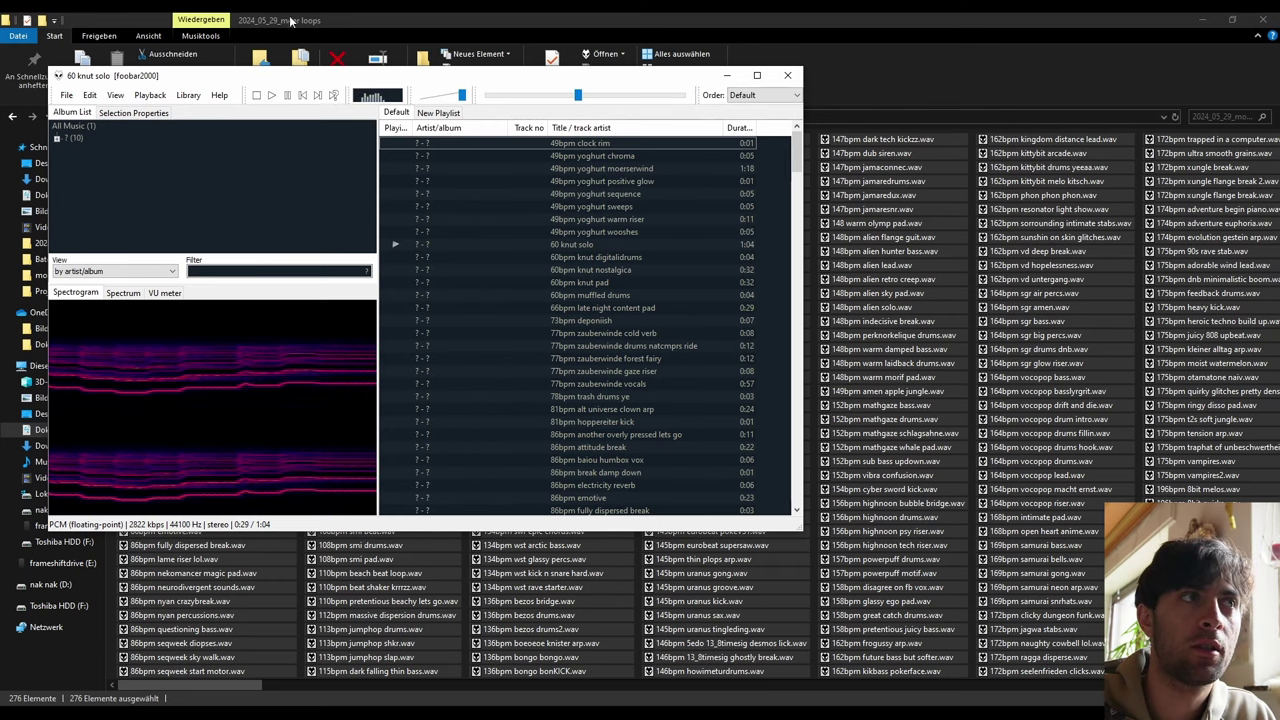
- Skip through 60bpm knut digitalidrums, knut pad and muffled drums to 66bpm late night content pad
left_click(319, 96)
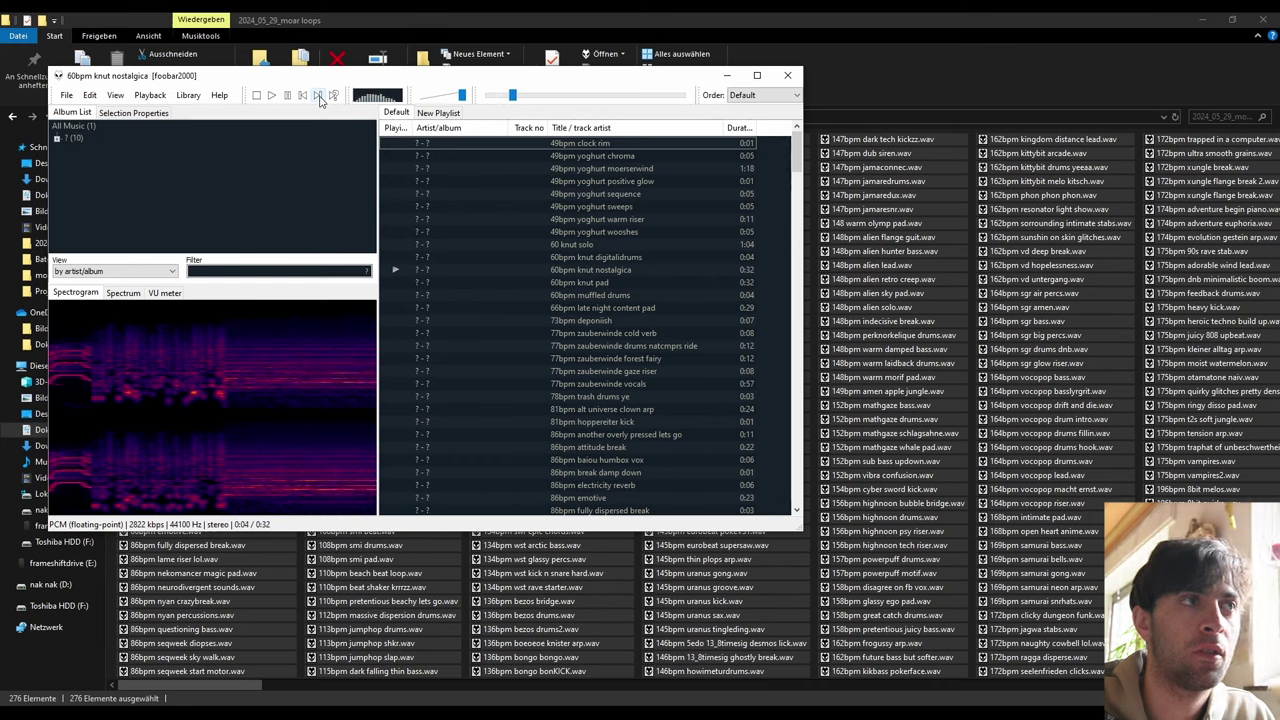
left_click(318, 96)
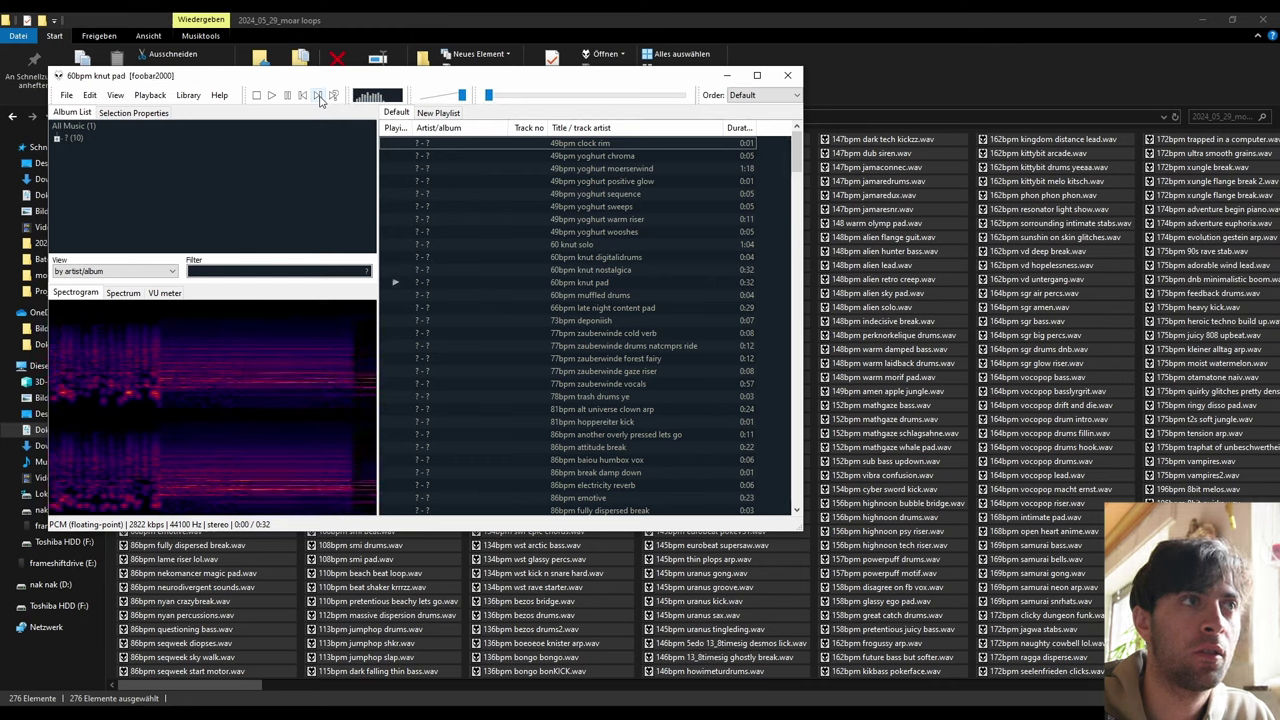
left_click(318, 96)
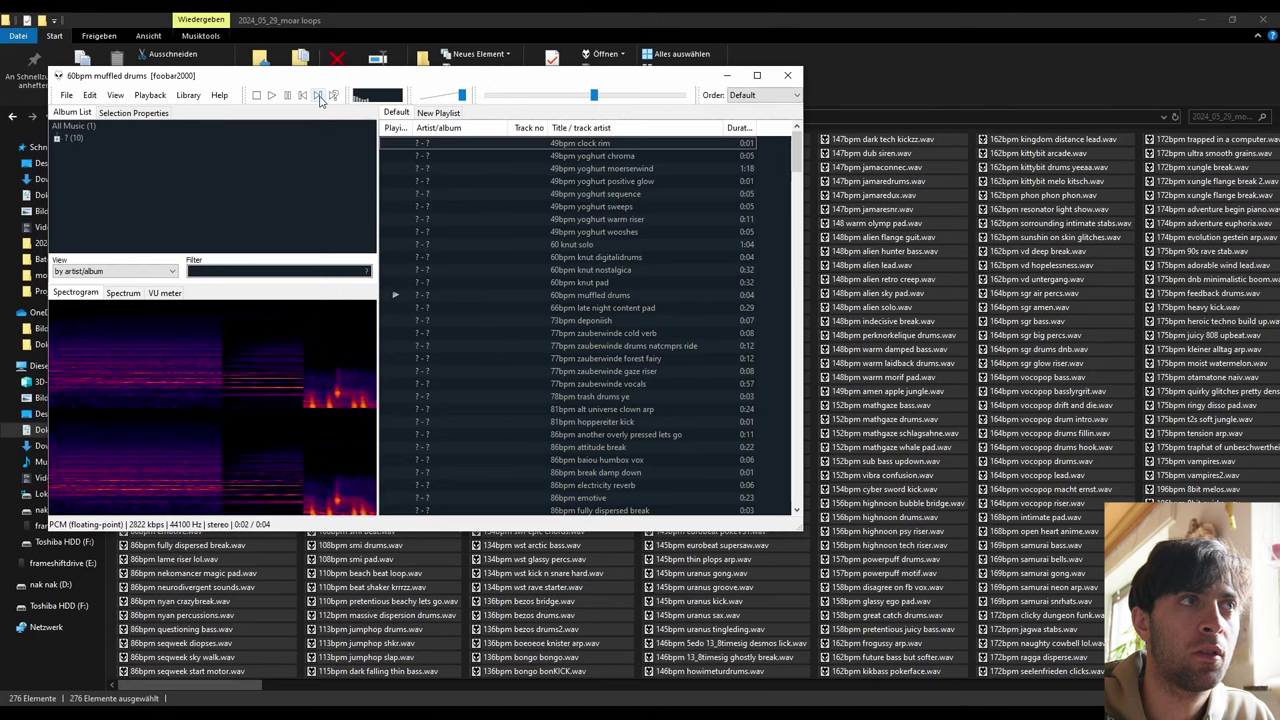
left_click(318, 96)
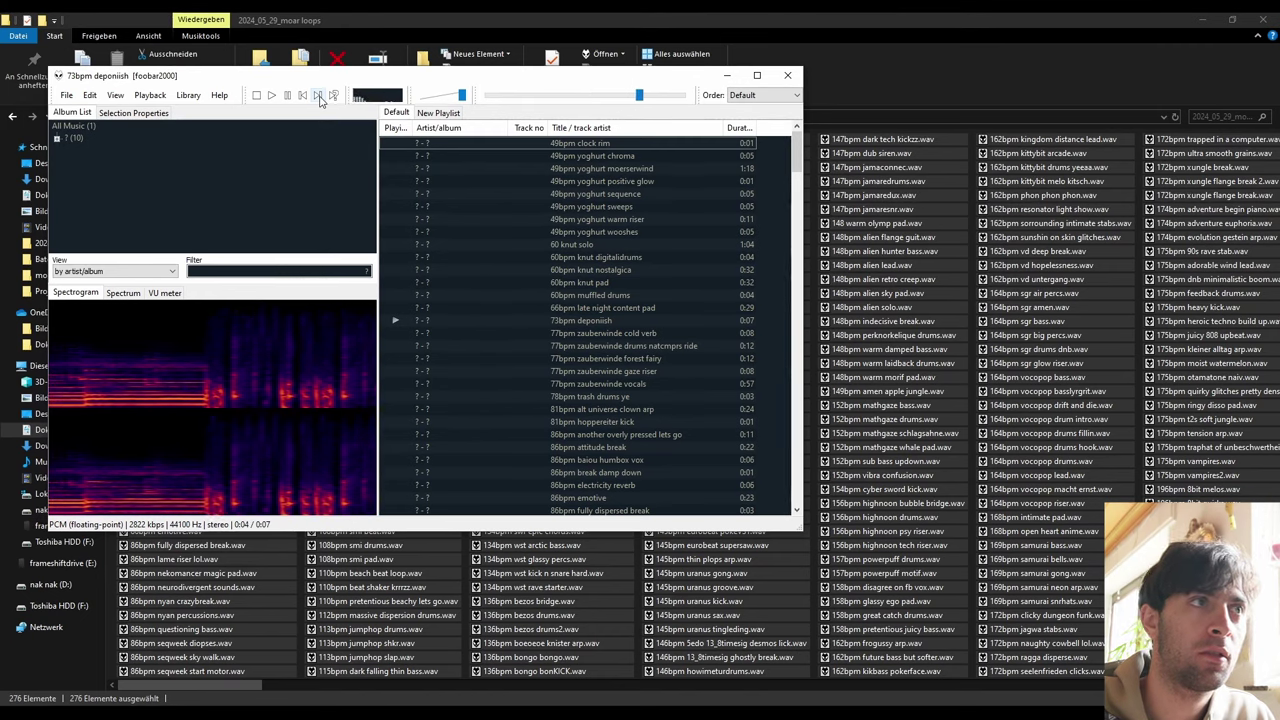
- Skip through the 77bpm zauberwinde cold verb, ride, forest fairy, gaze riser and vocals tracks to 81bpm alt universe clown arp
left_click(318, 96)
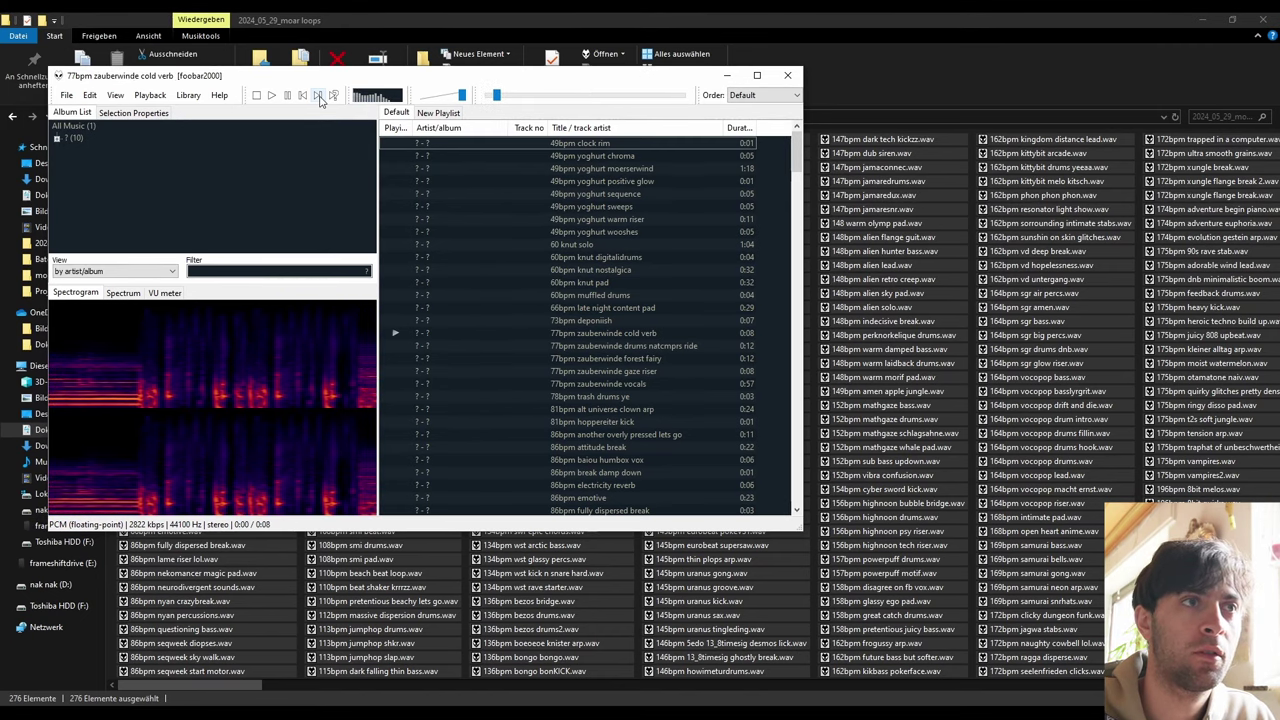
left_click(318, 96)
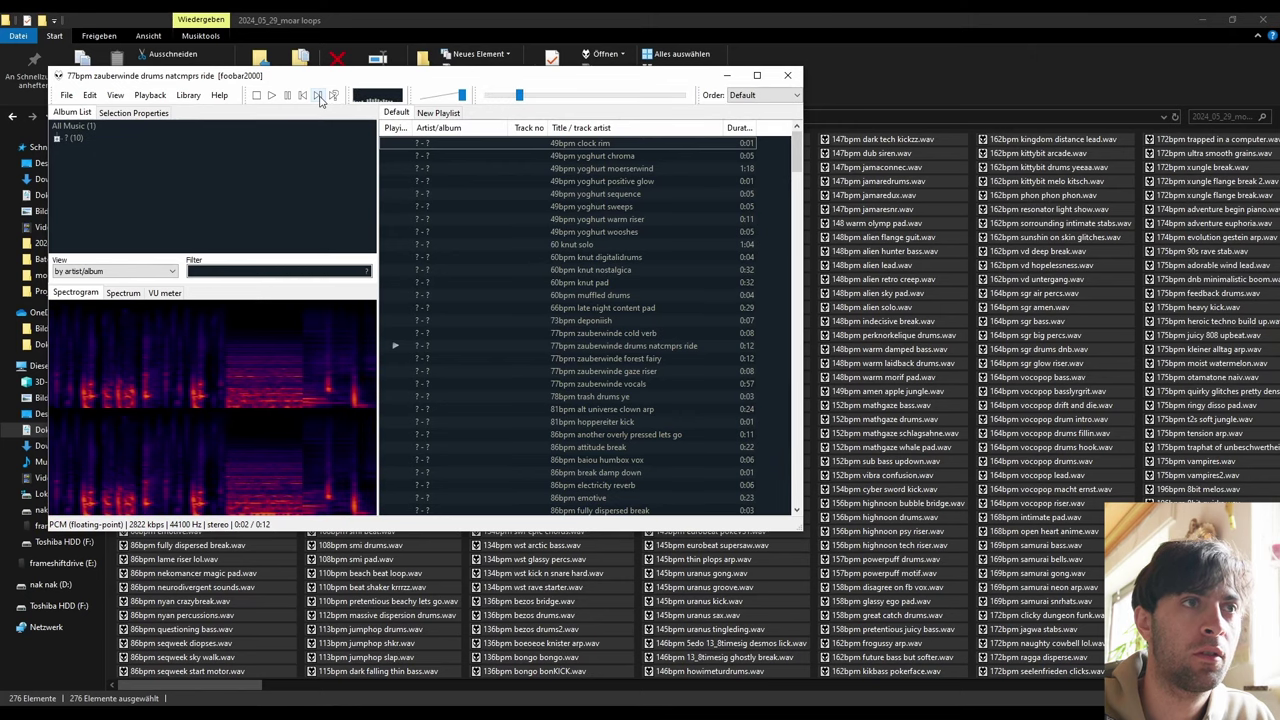
left_click(318, 96)
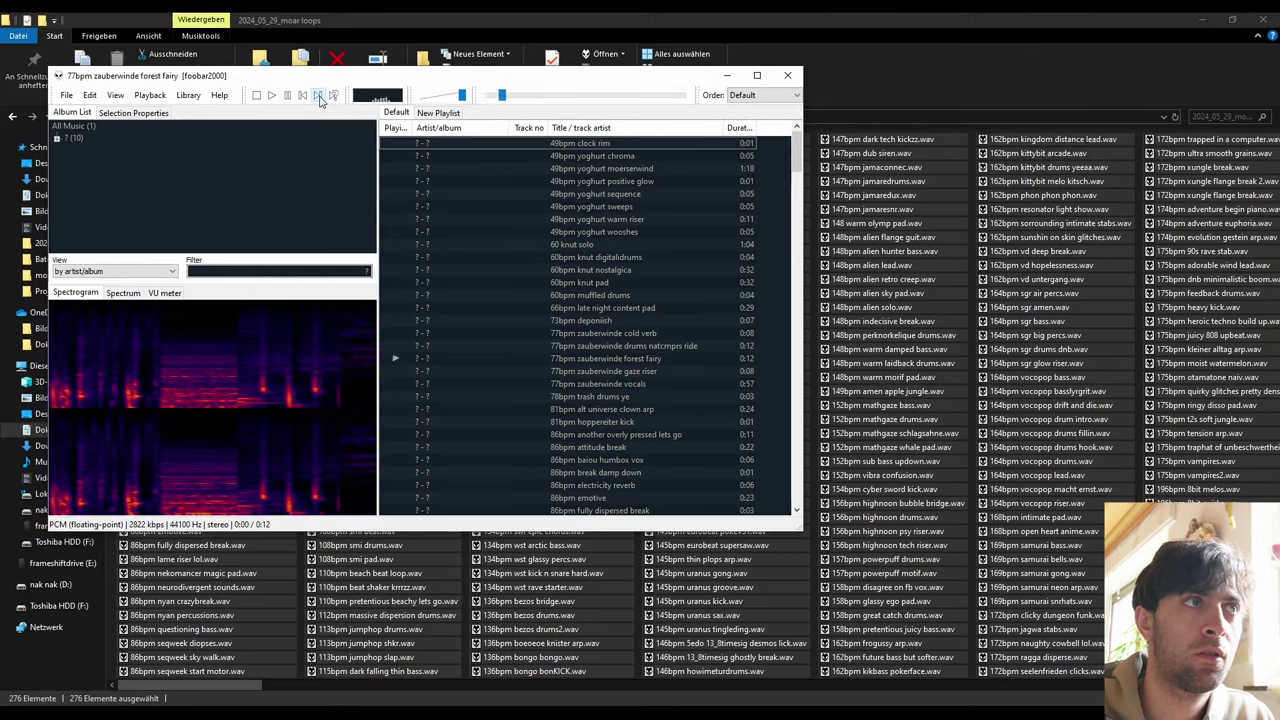
left_click(318, 96)
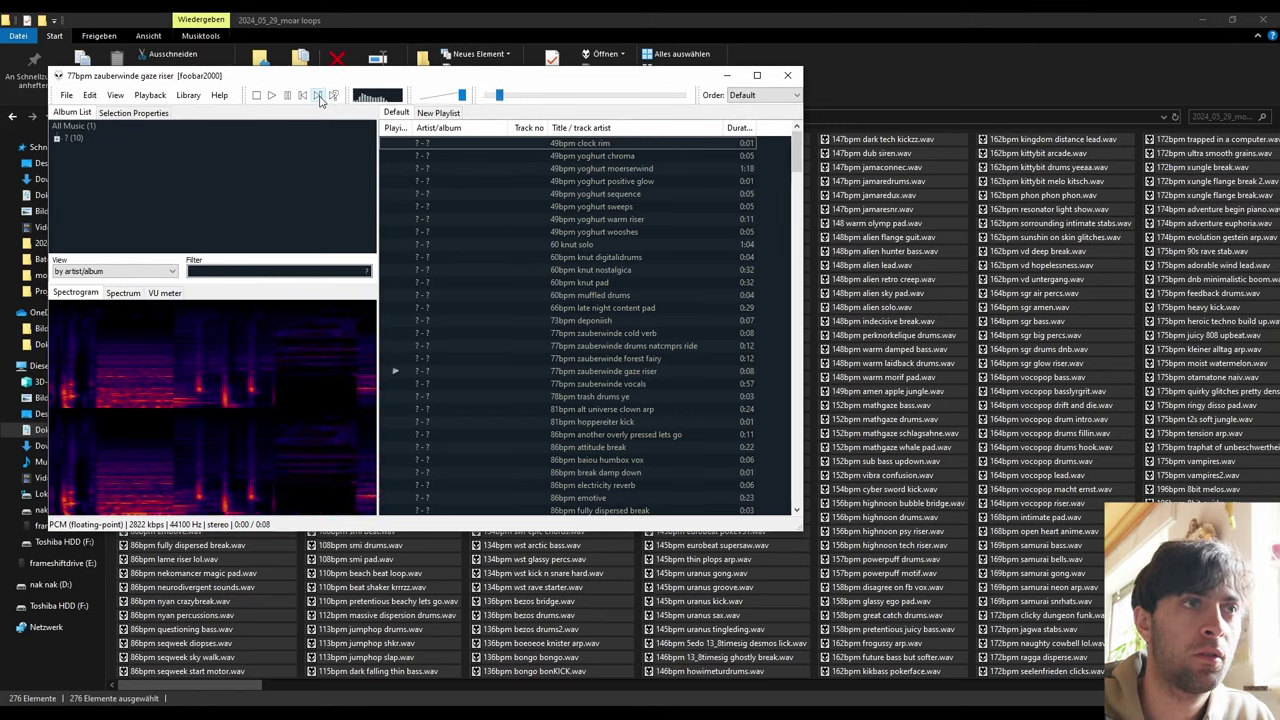
left_click(318, 96)
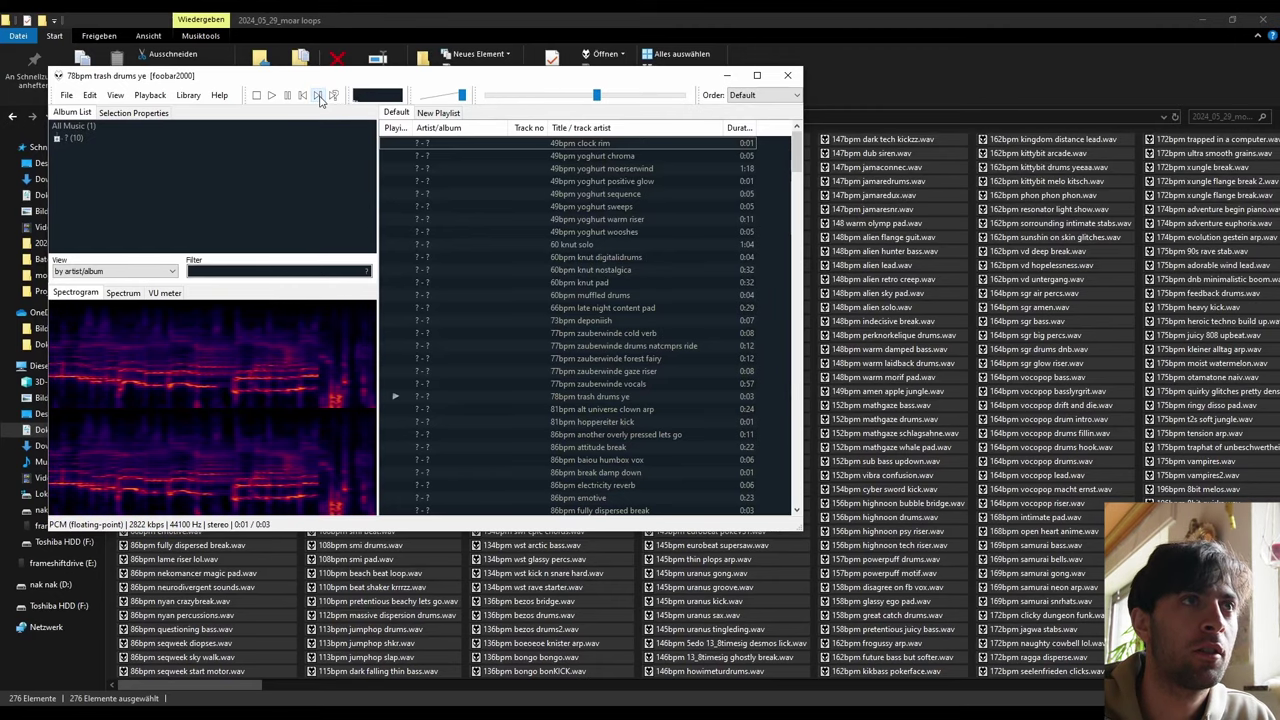
left_click(318, 96)
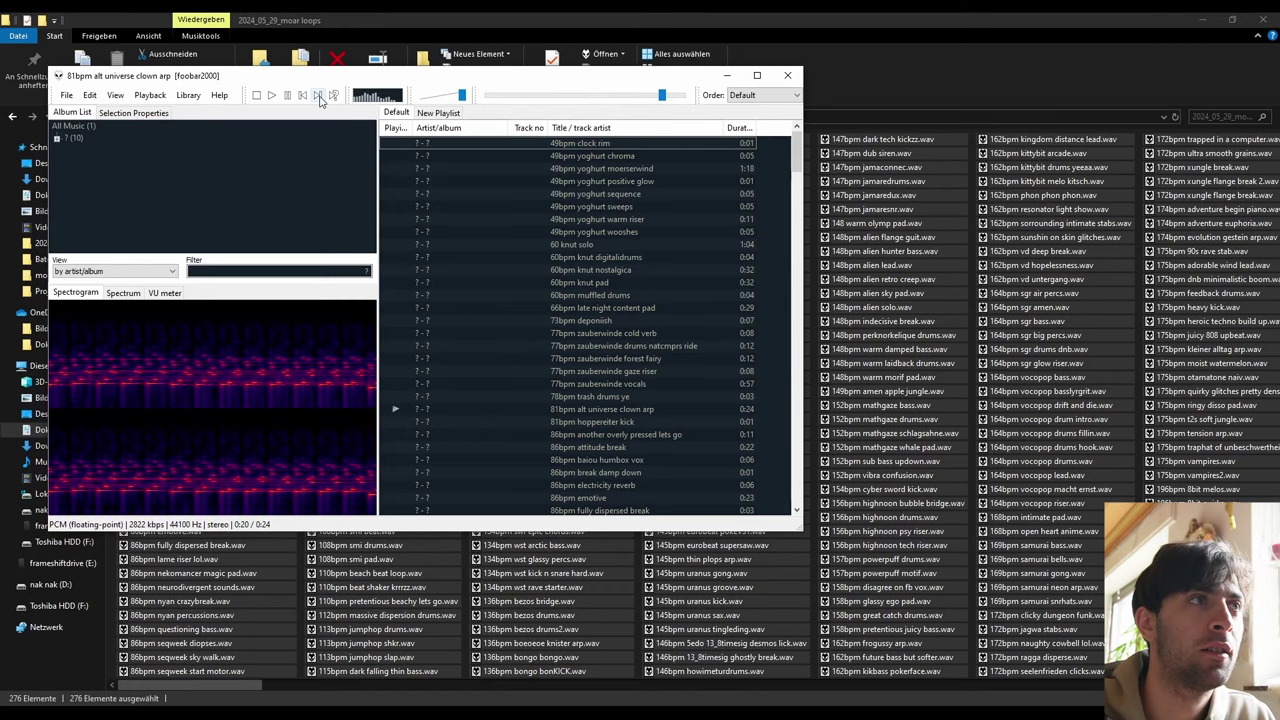
- Skip from the hoppereiter kick through the 86bpm breaks, vox and riser to 86bpm nekomancer magic pad
left_click(318, 96)
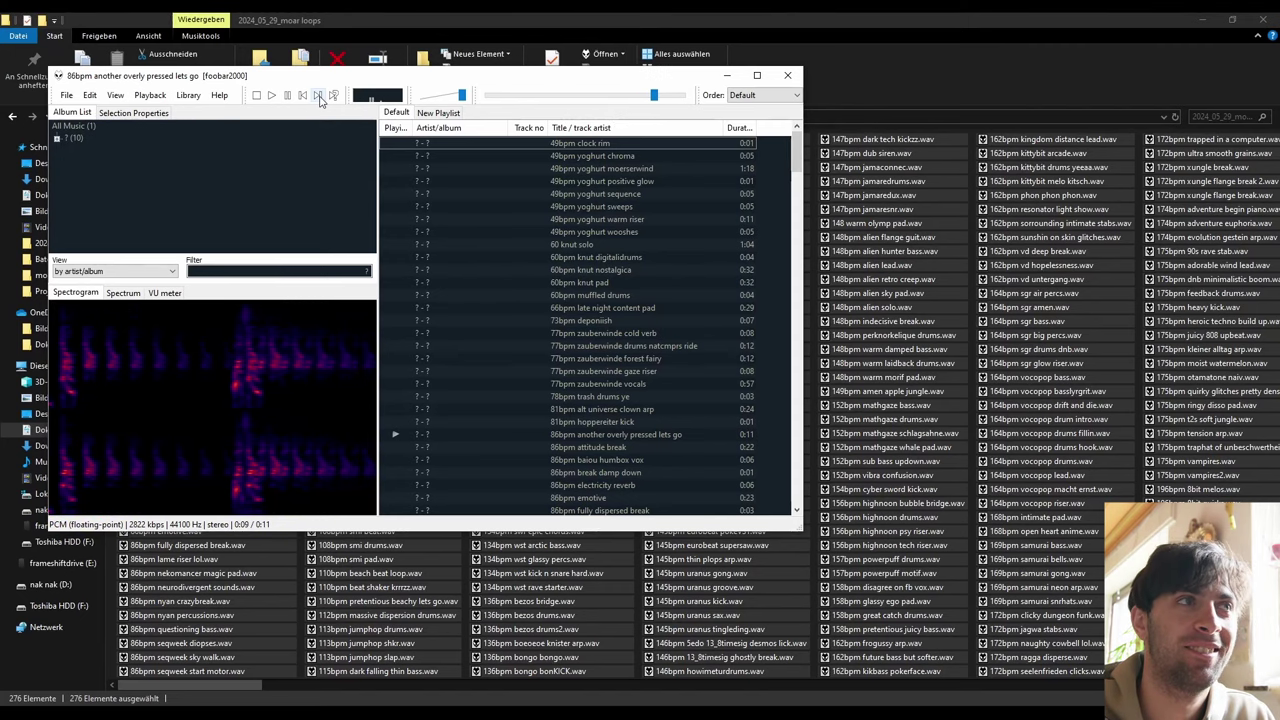
left_click(318, 95)
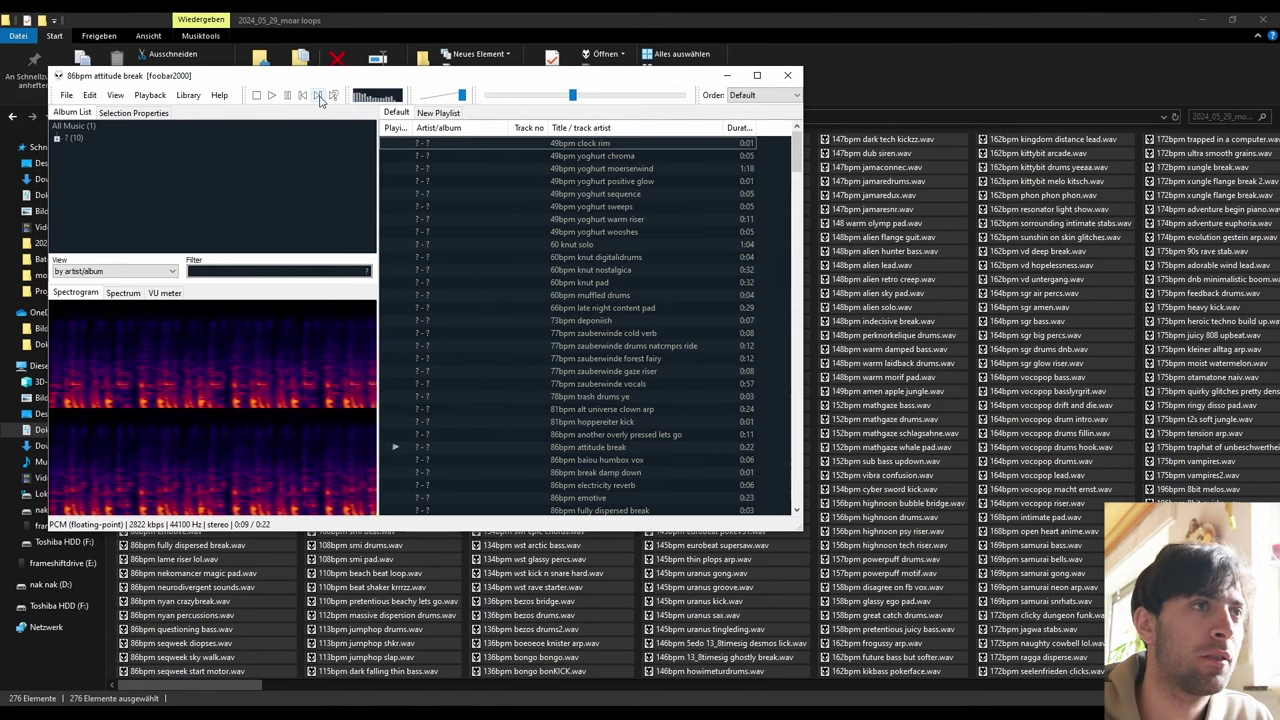
left_click(318, 96)
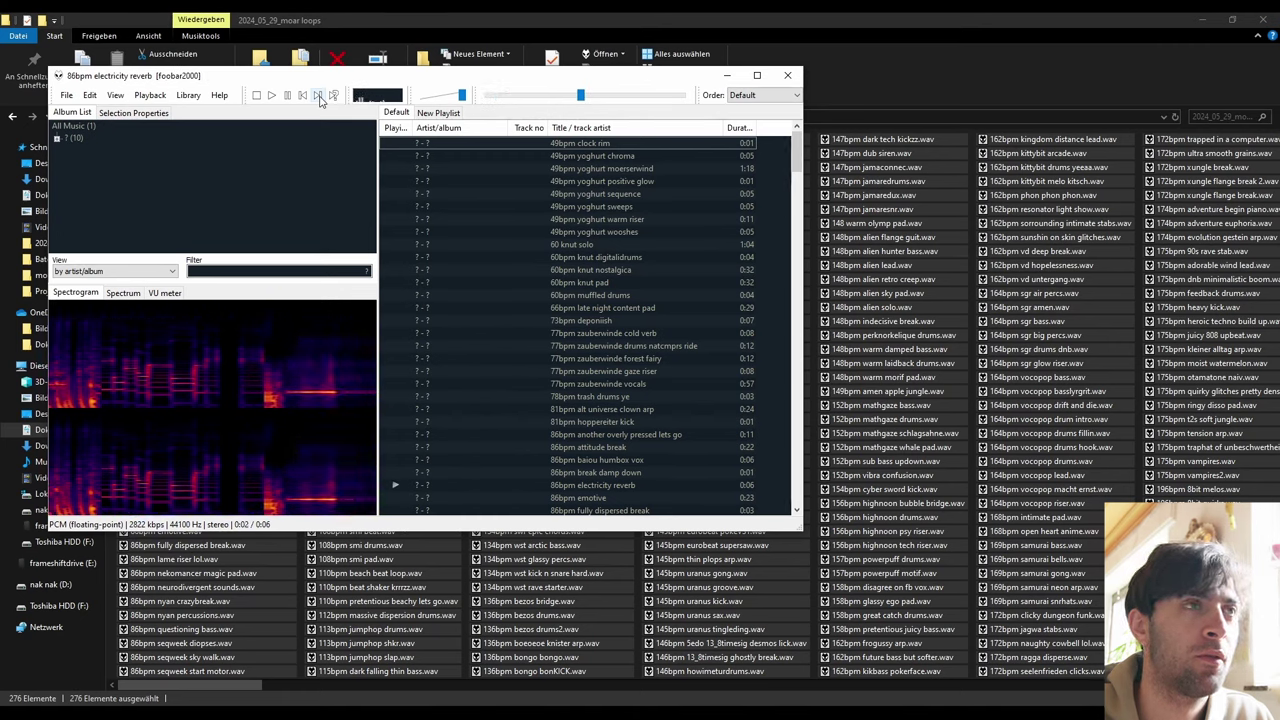
left_click(319, 96)
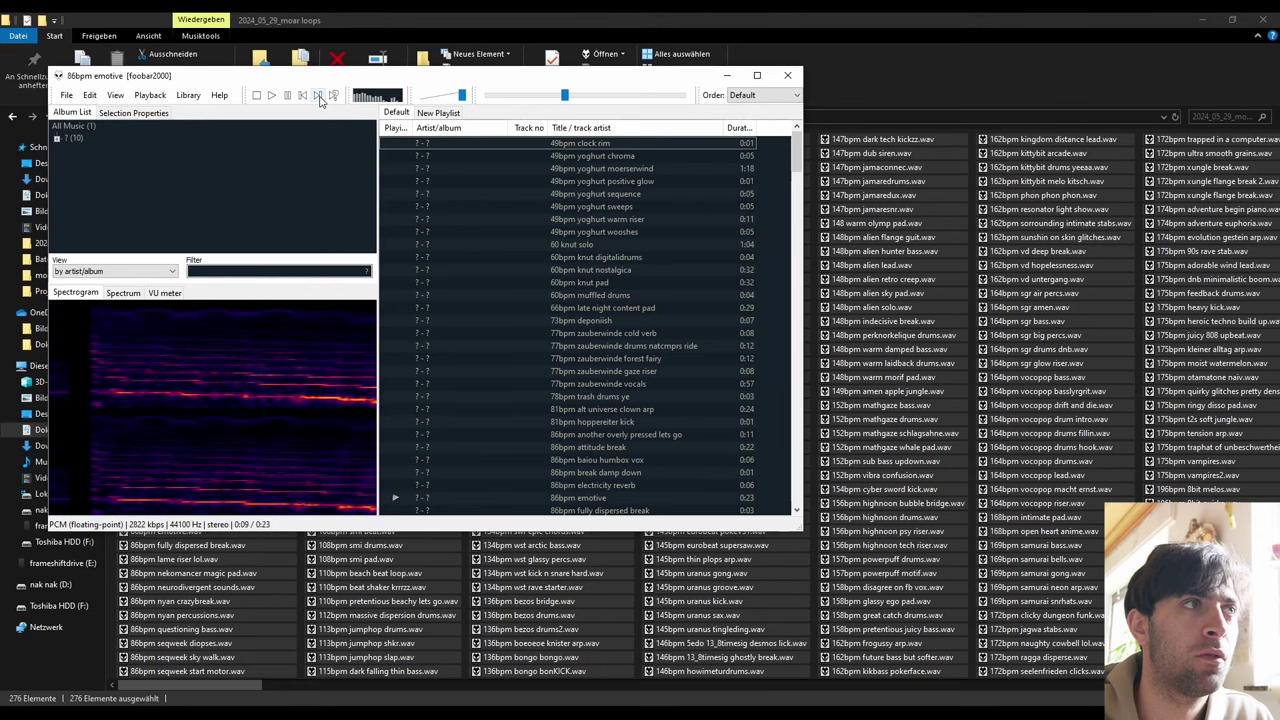
left_click(319, 96)
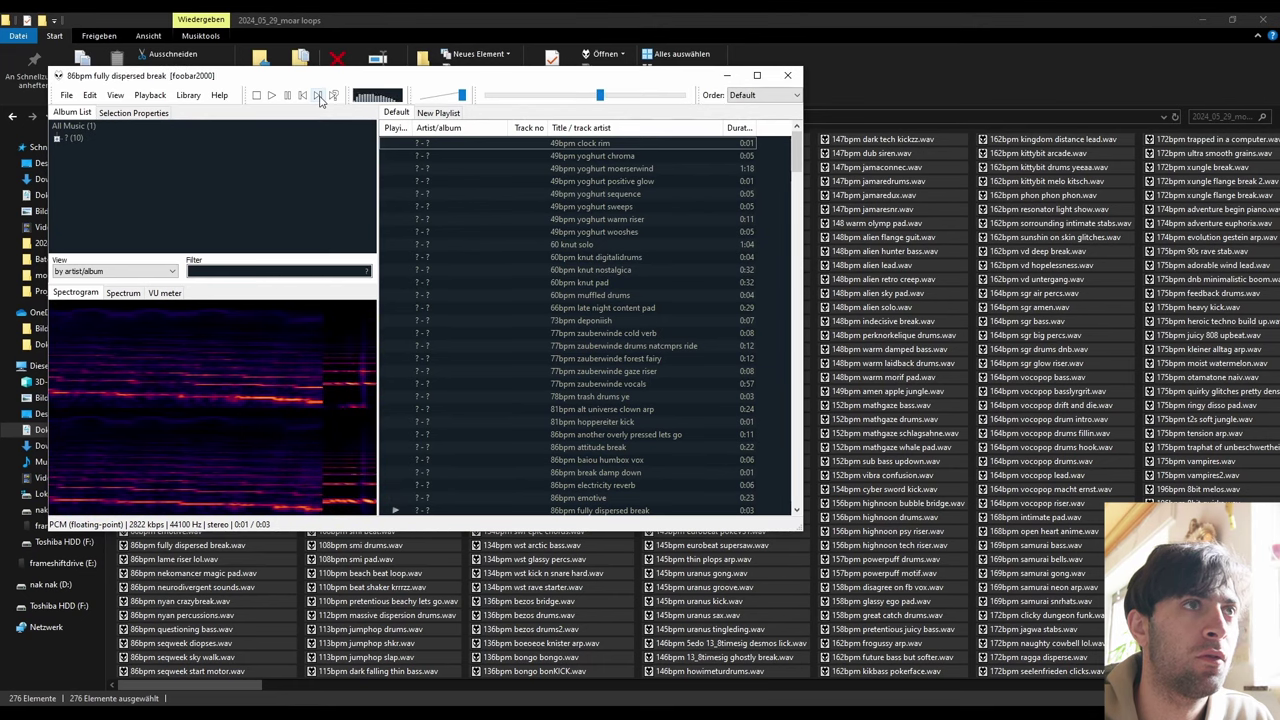
left_click(319, 96)
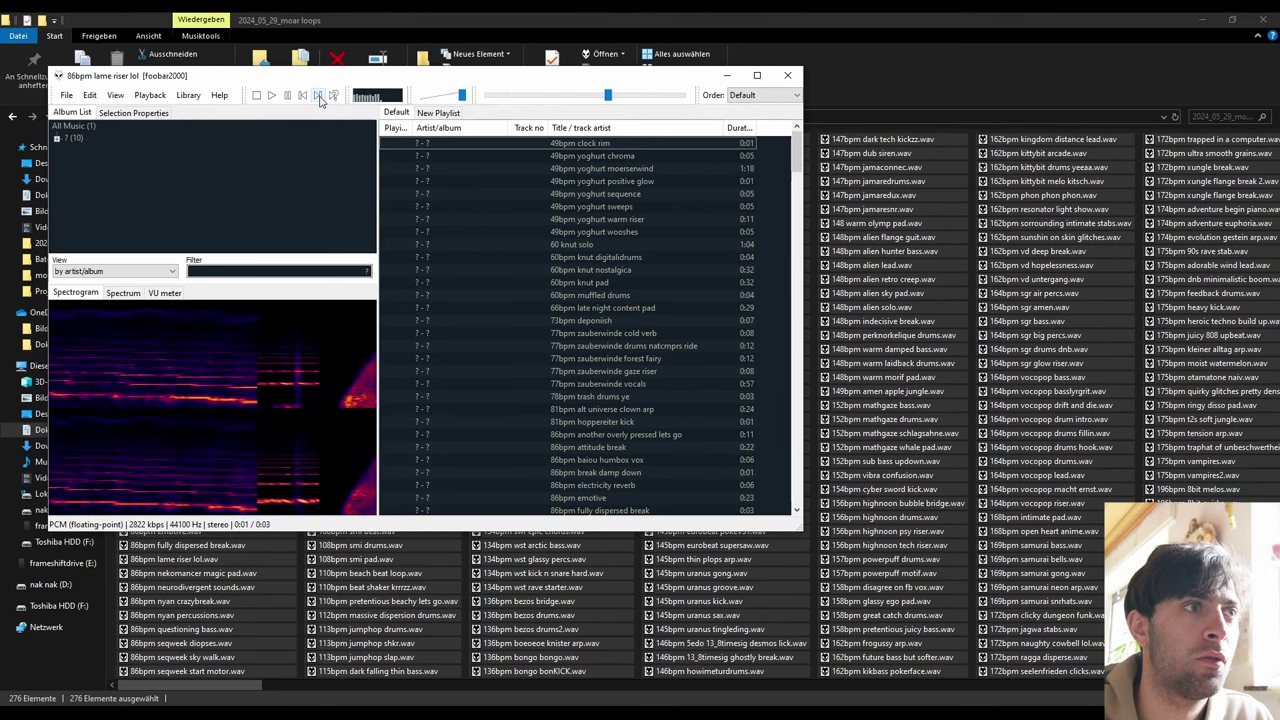
left_click(319, 96)
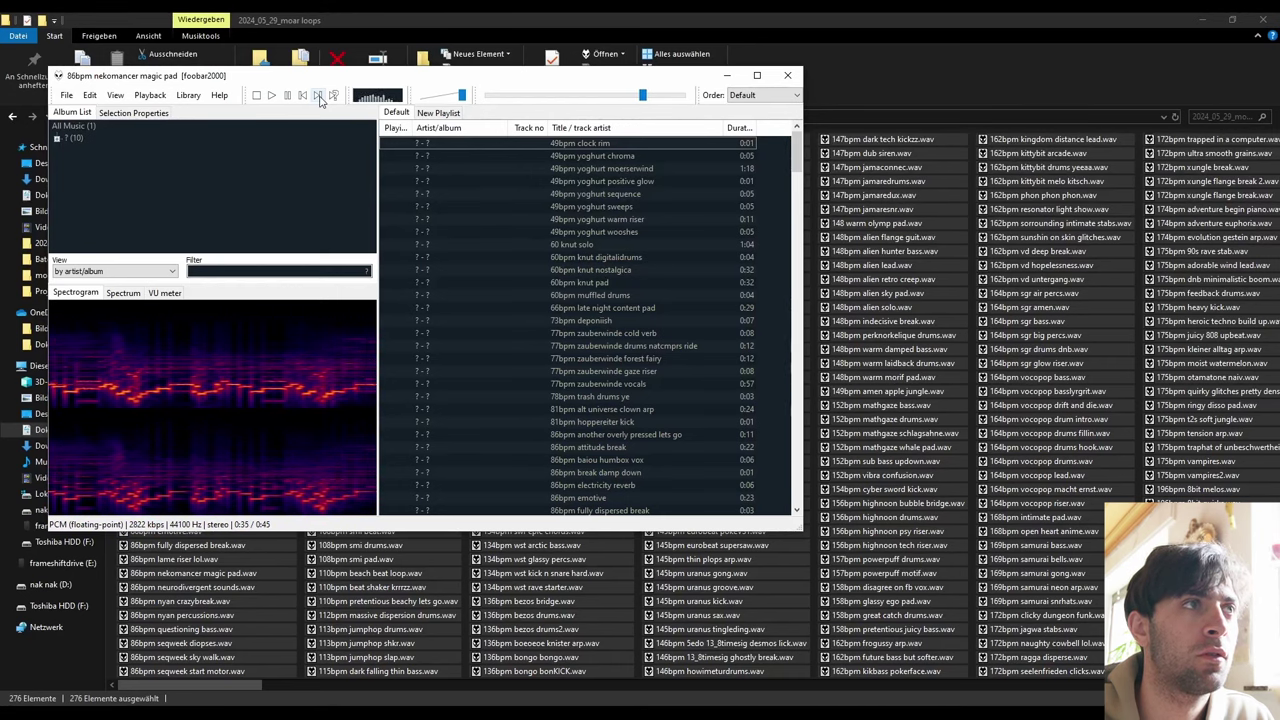
left_click(257, 96)
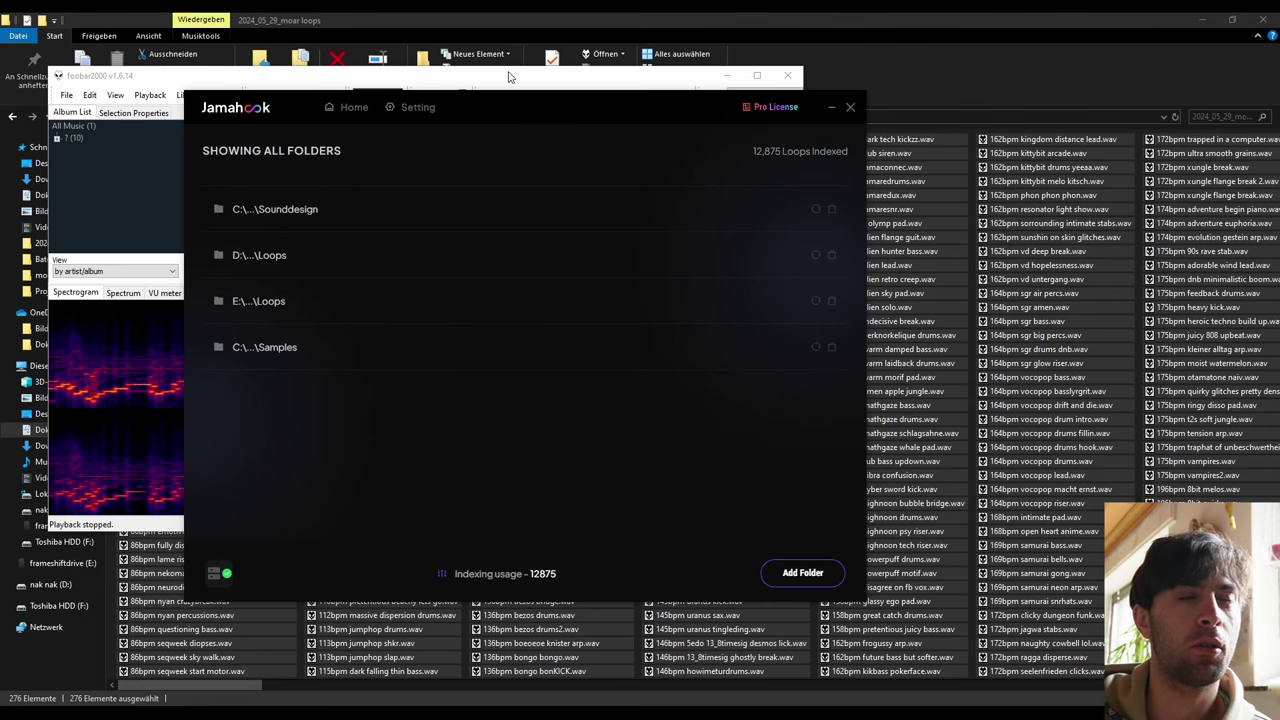
left_click(855, 110)
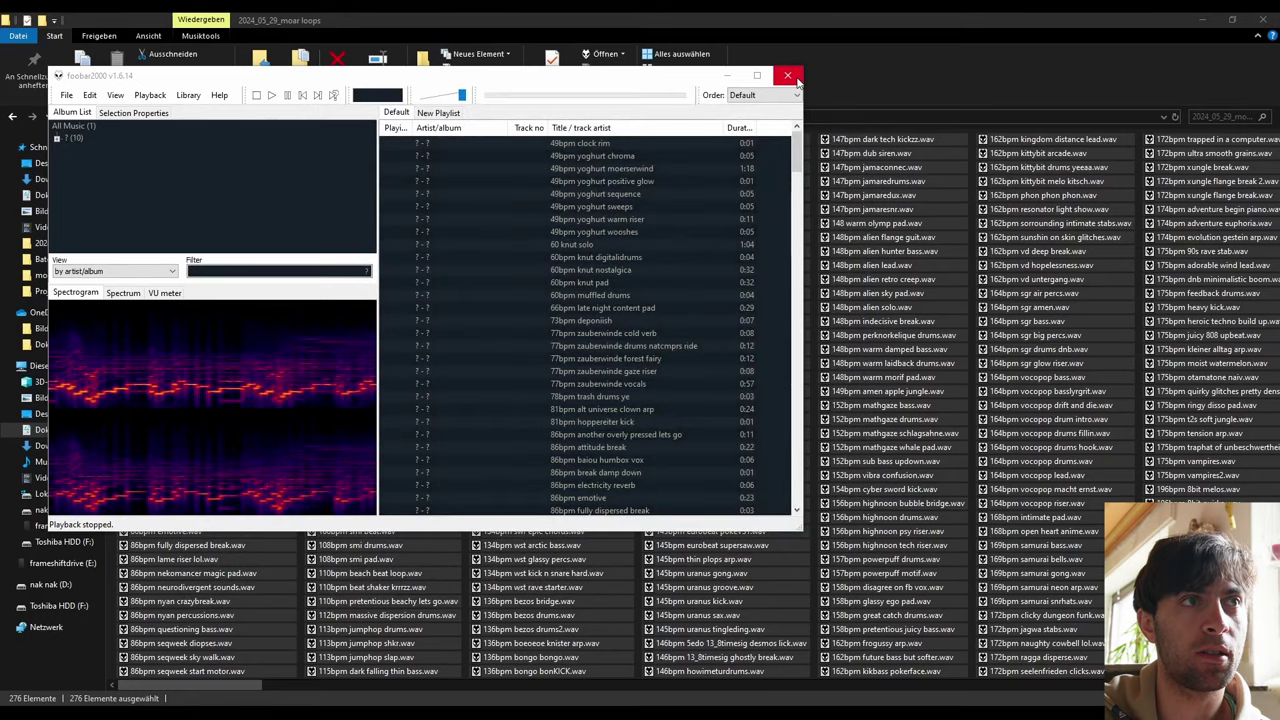